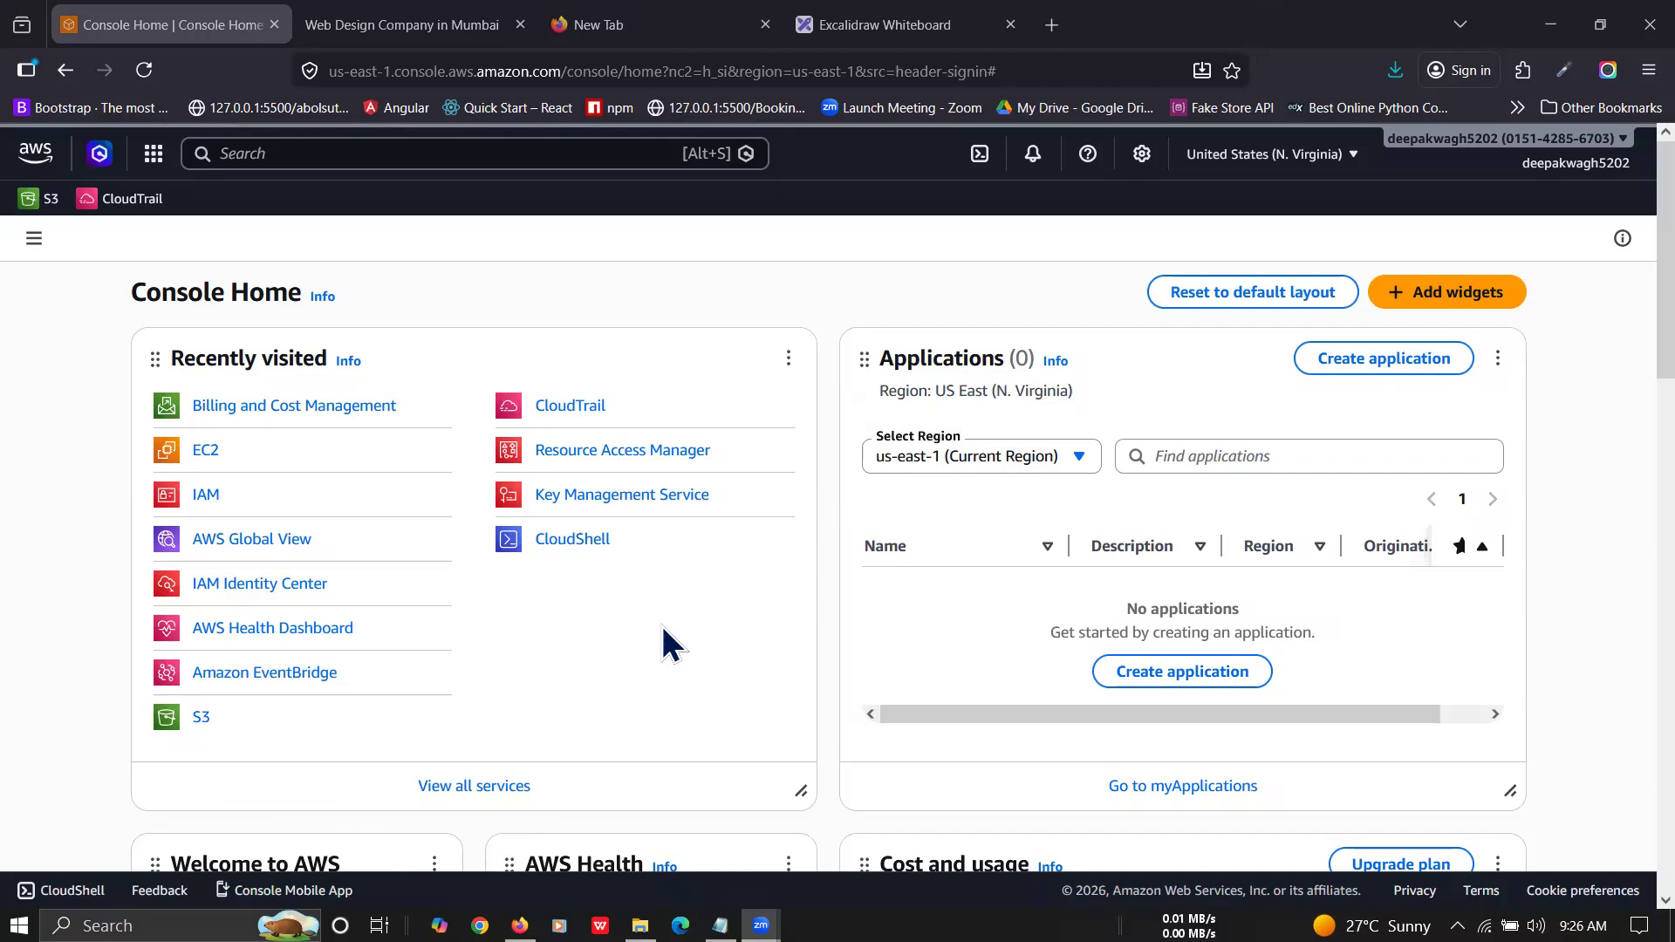
Step: Open the S3 service and switch the region to Asia Pacific (Mumbai), ap-south-1
left_click(201, 720)
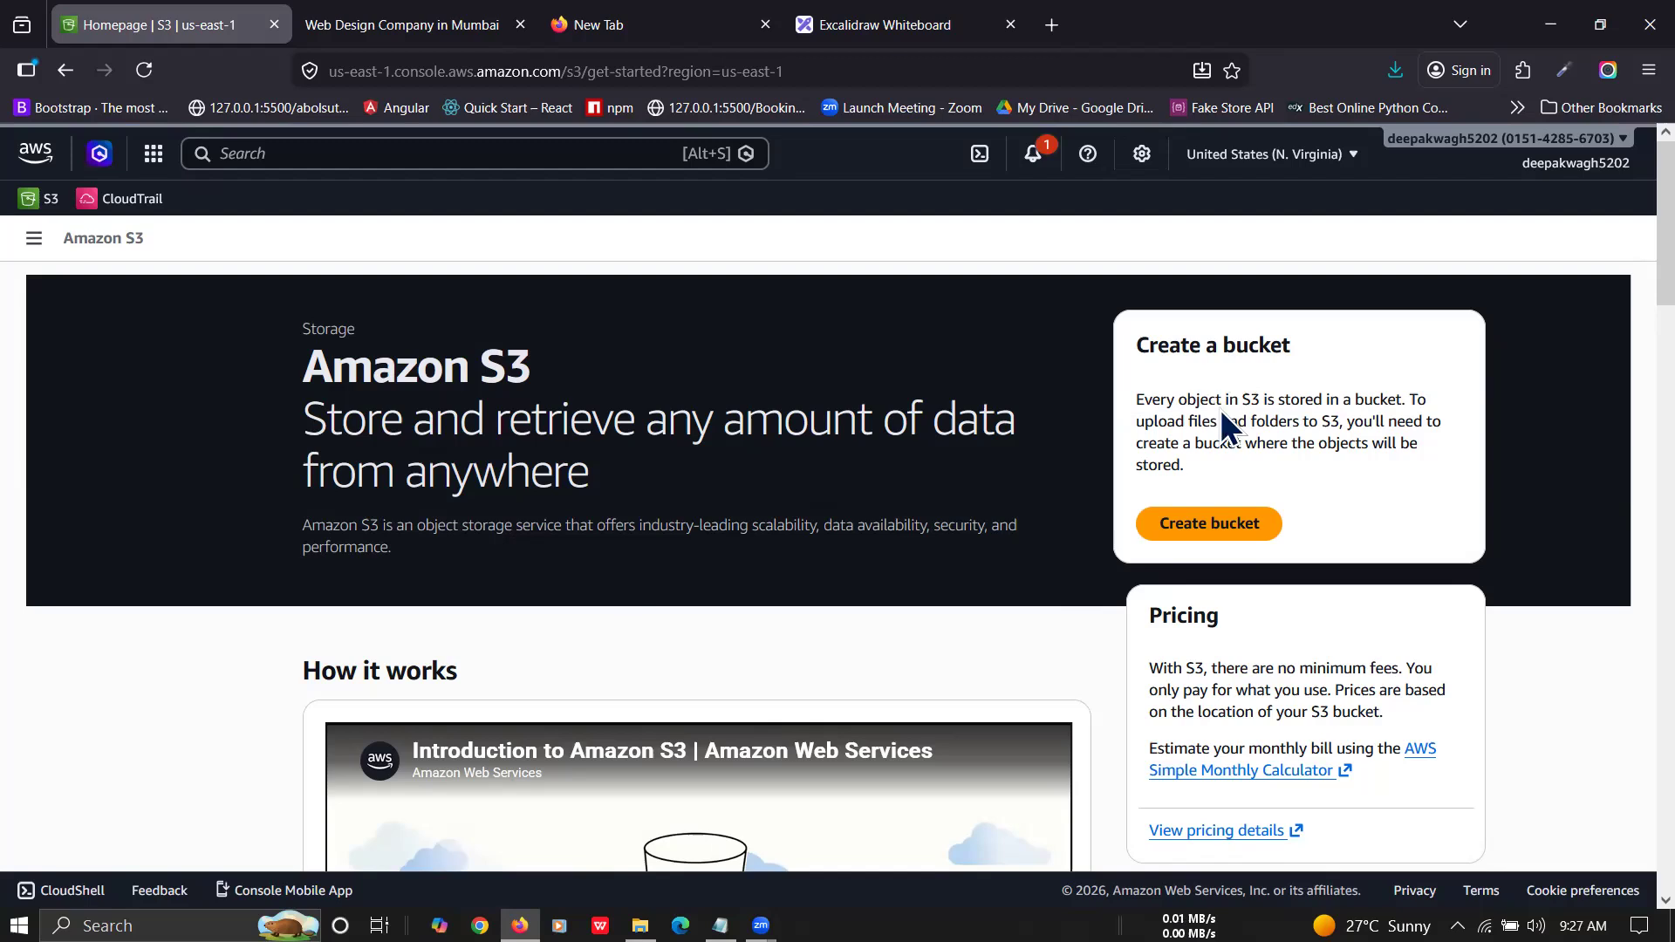
left_click(1355, 156)
scroll(1222, 521, "down", 3)
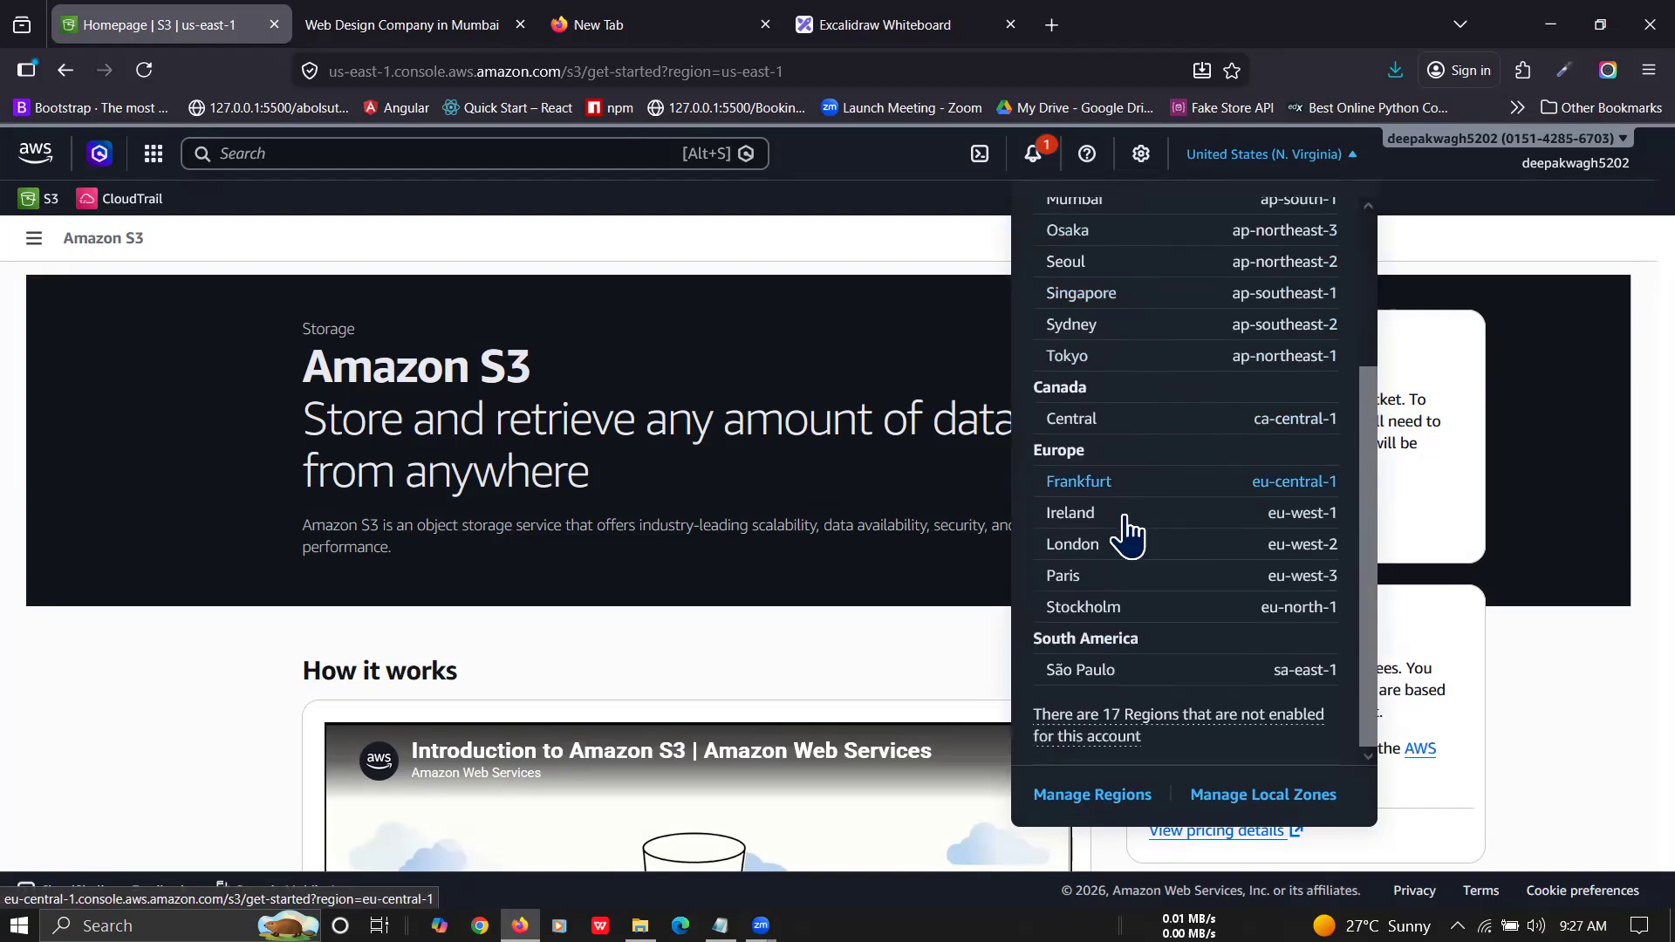
scroll(1126, 536, "up", 3)
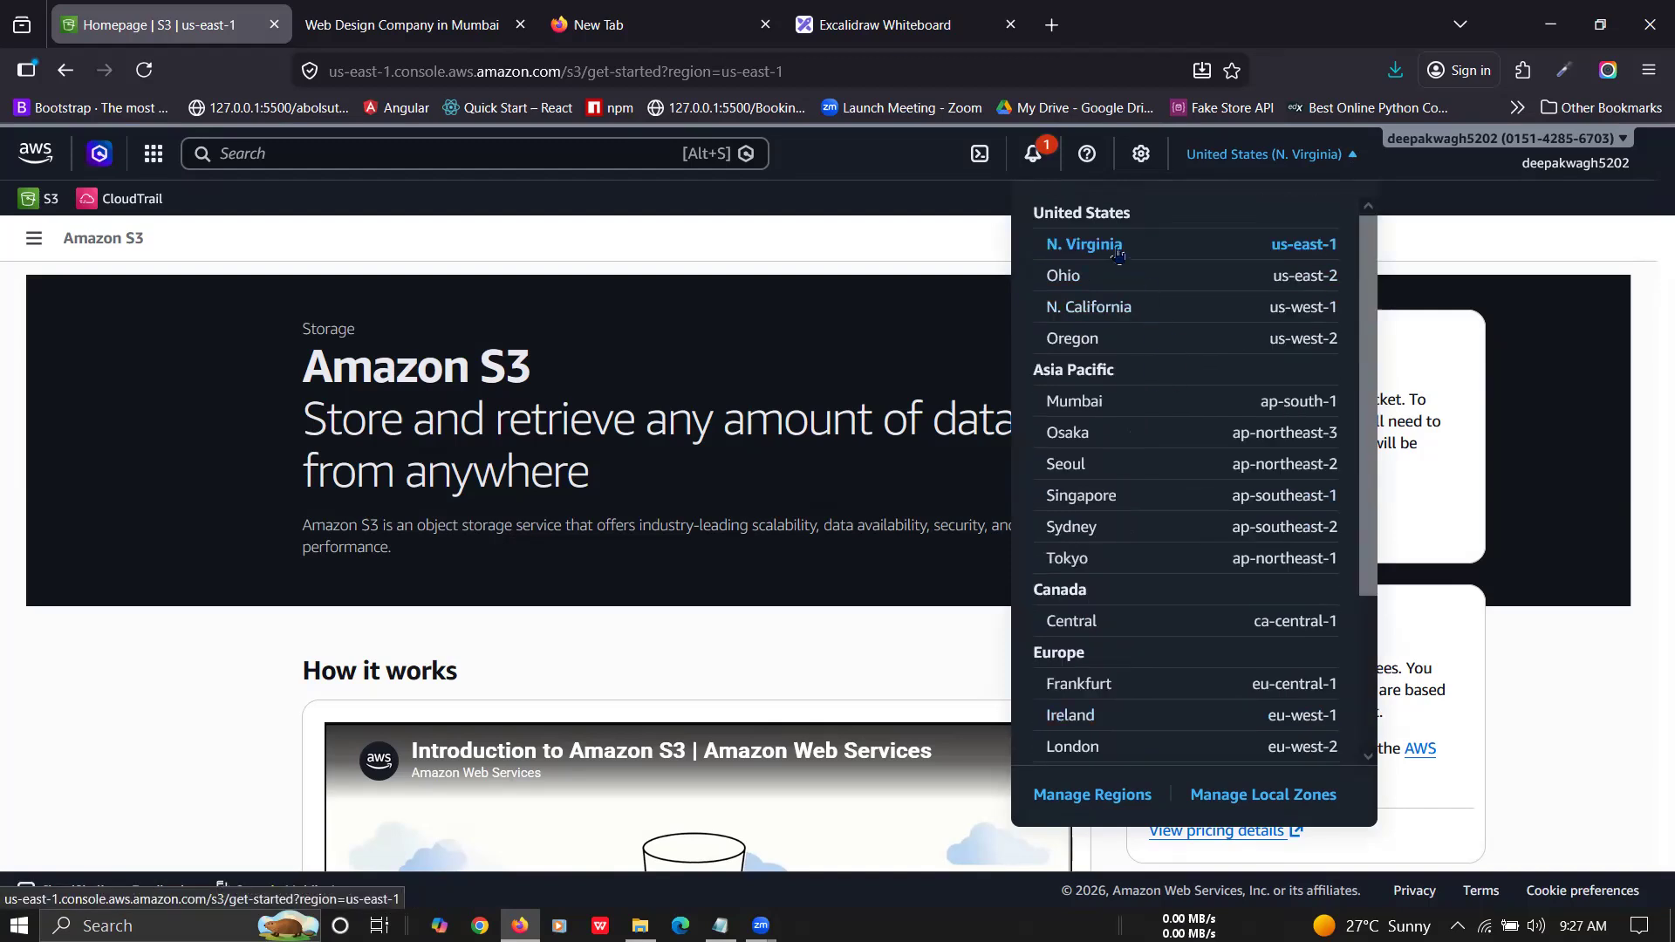
scroll(1112, 463, "down", 3)
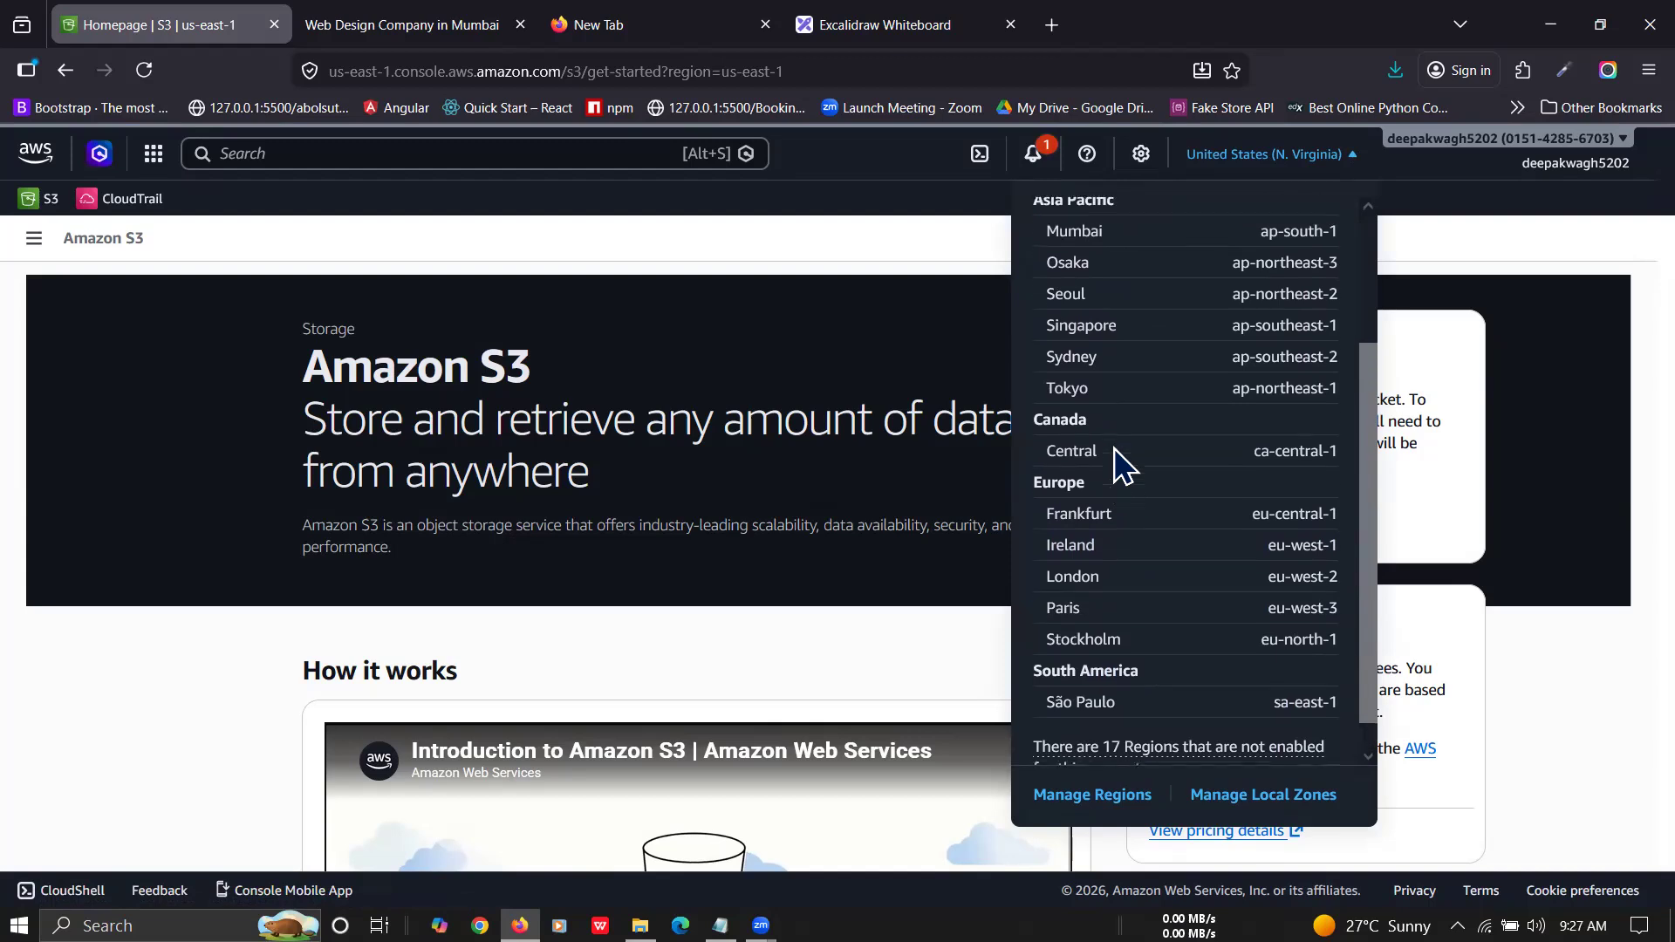
scroll(1113, 463, "up", 3)
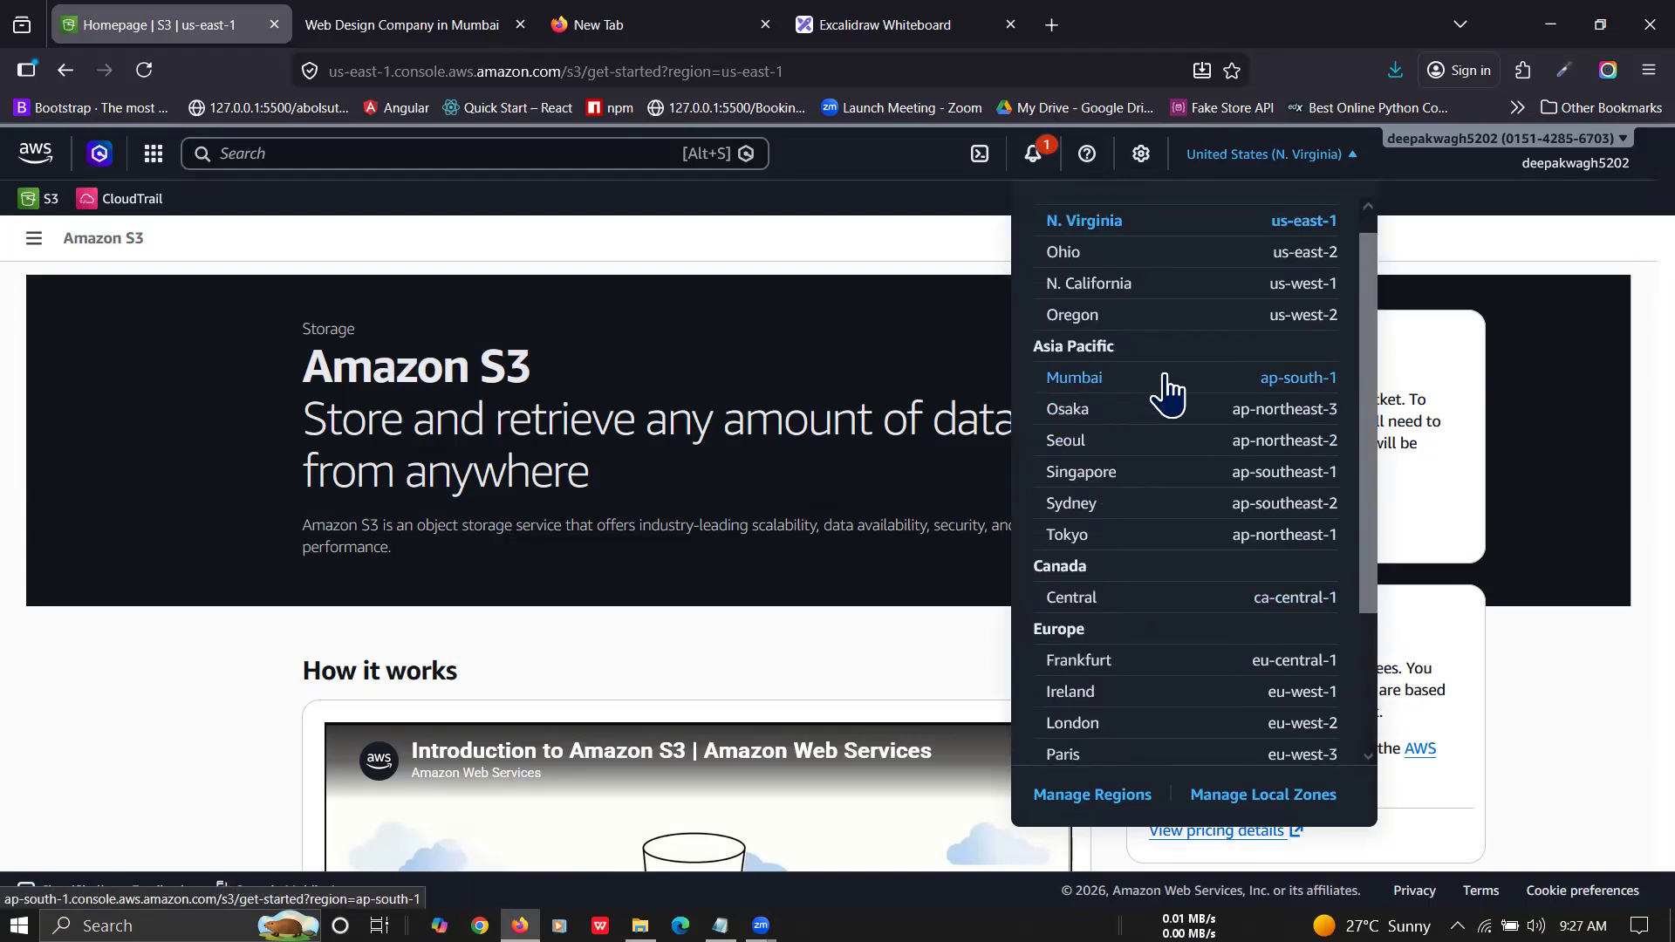
left_click(1087, 382)
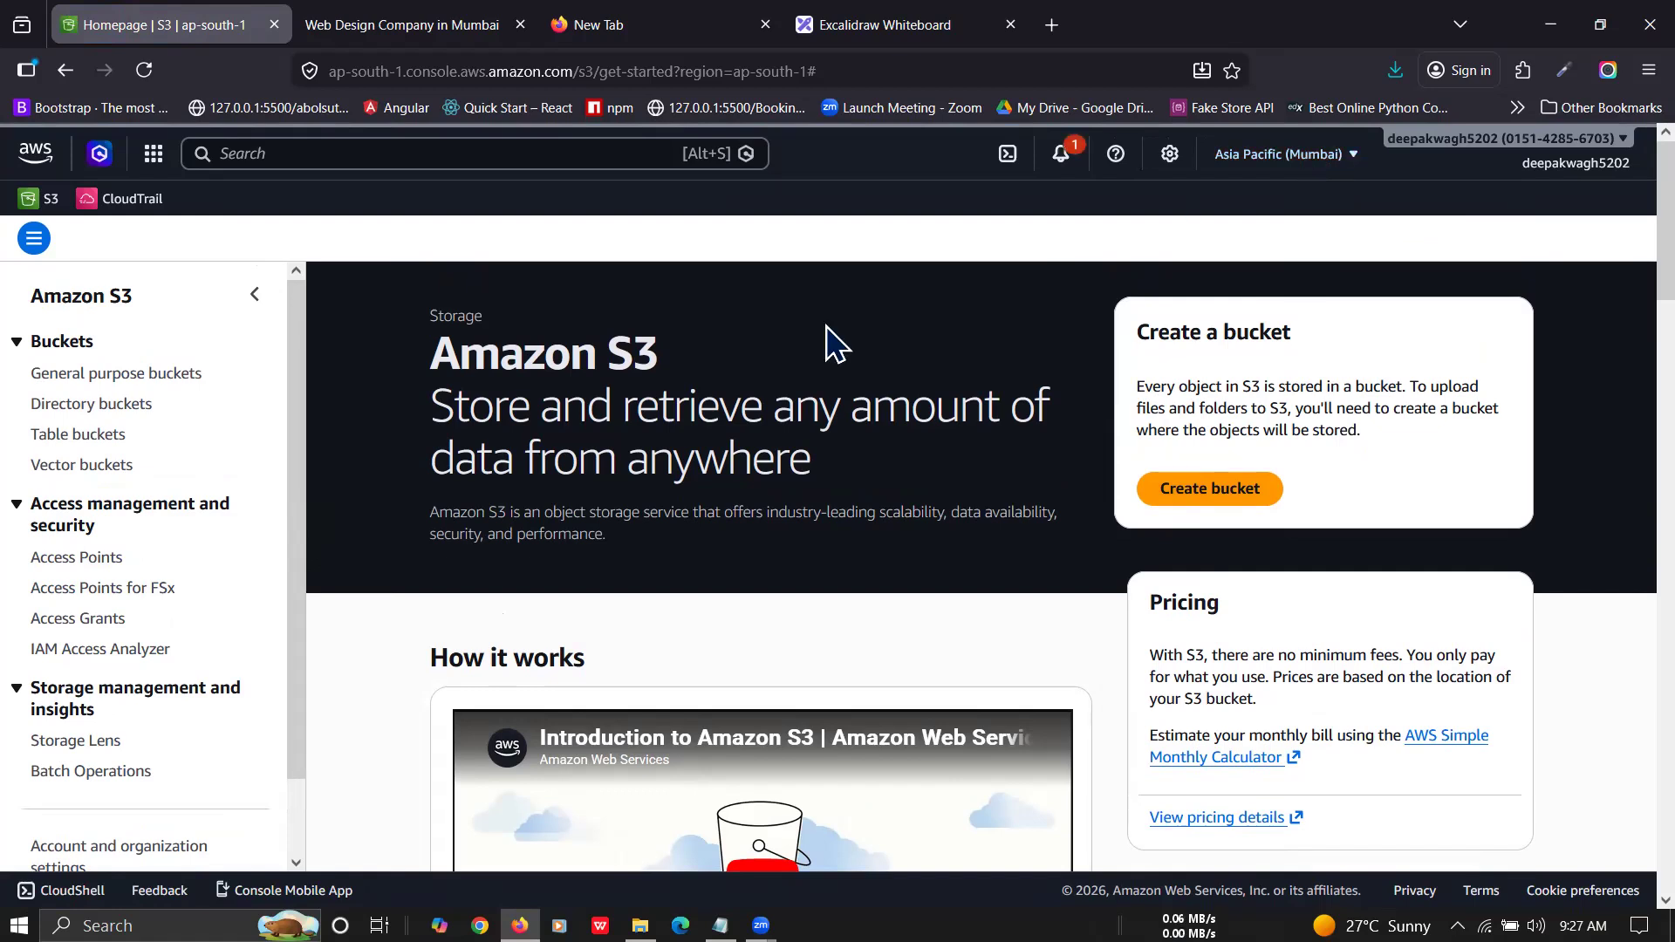
Step: Review the local E-Shopper website and its source items in File Explorer: the images folder, index.html and style.css
left_click(406, 22)
scroll(667, 558, "down", 20)
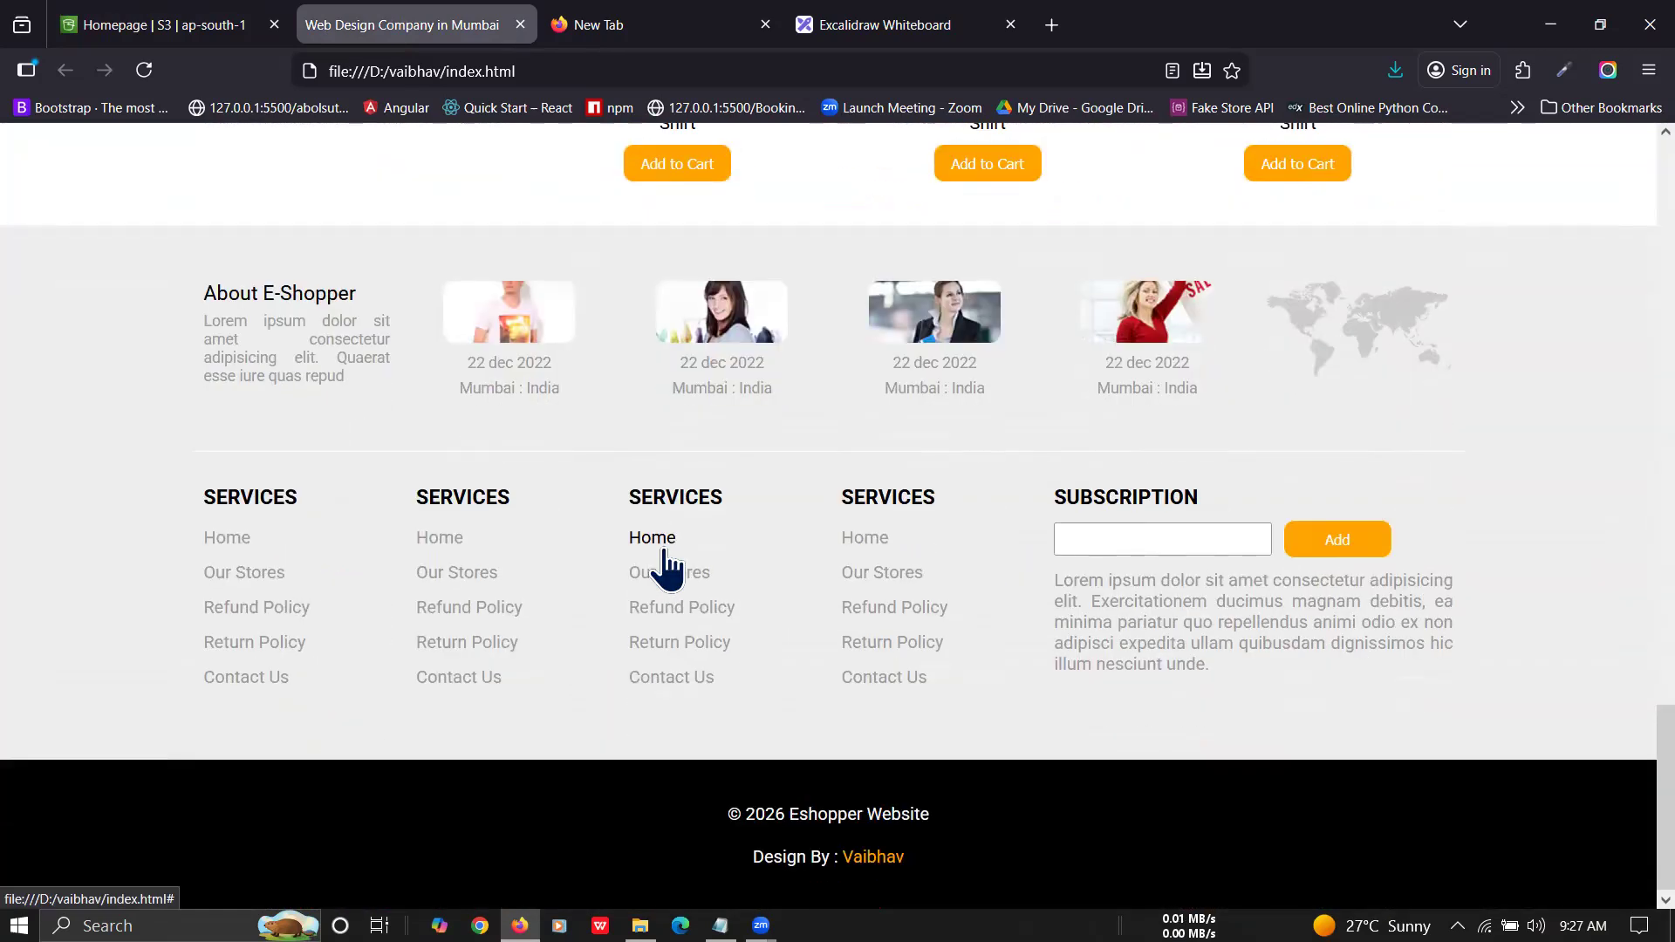
left_click(664, 551)
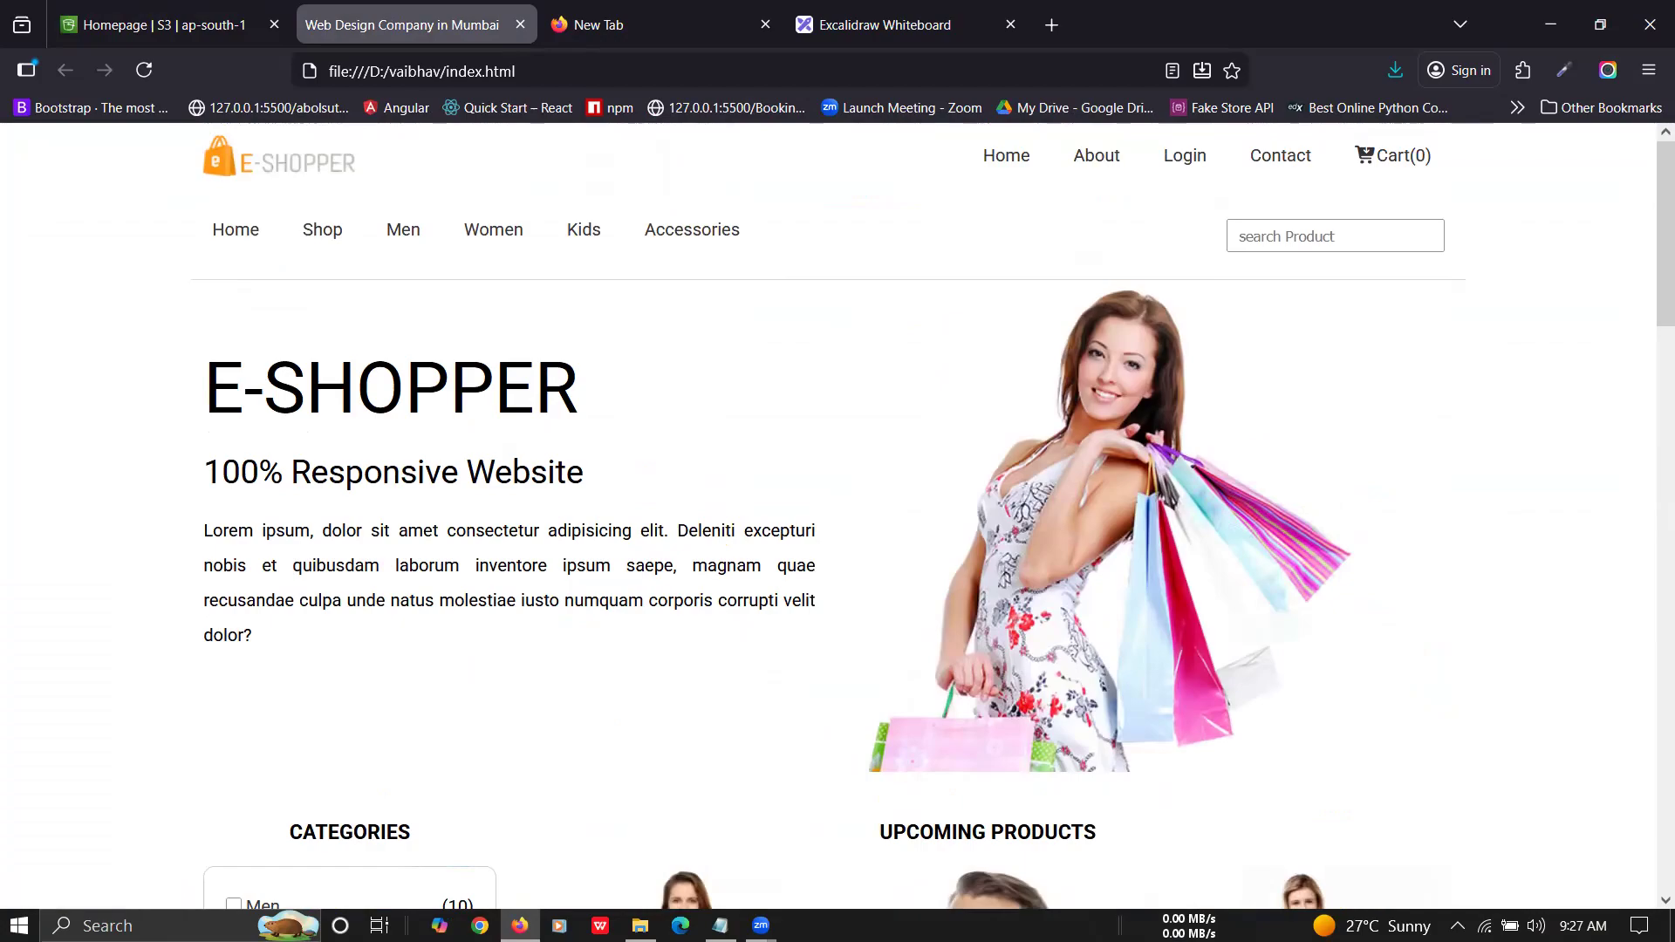
key("alt+Tab")
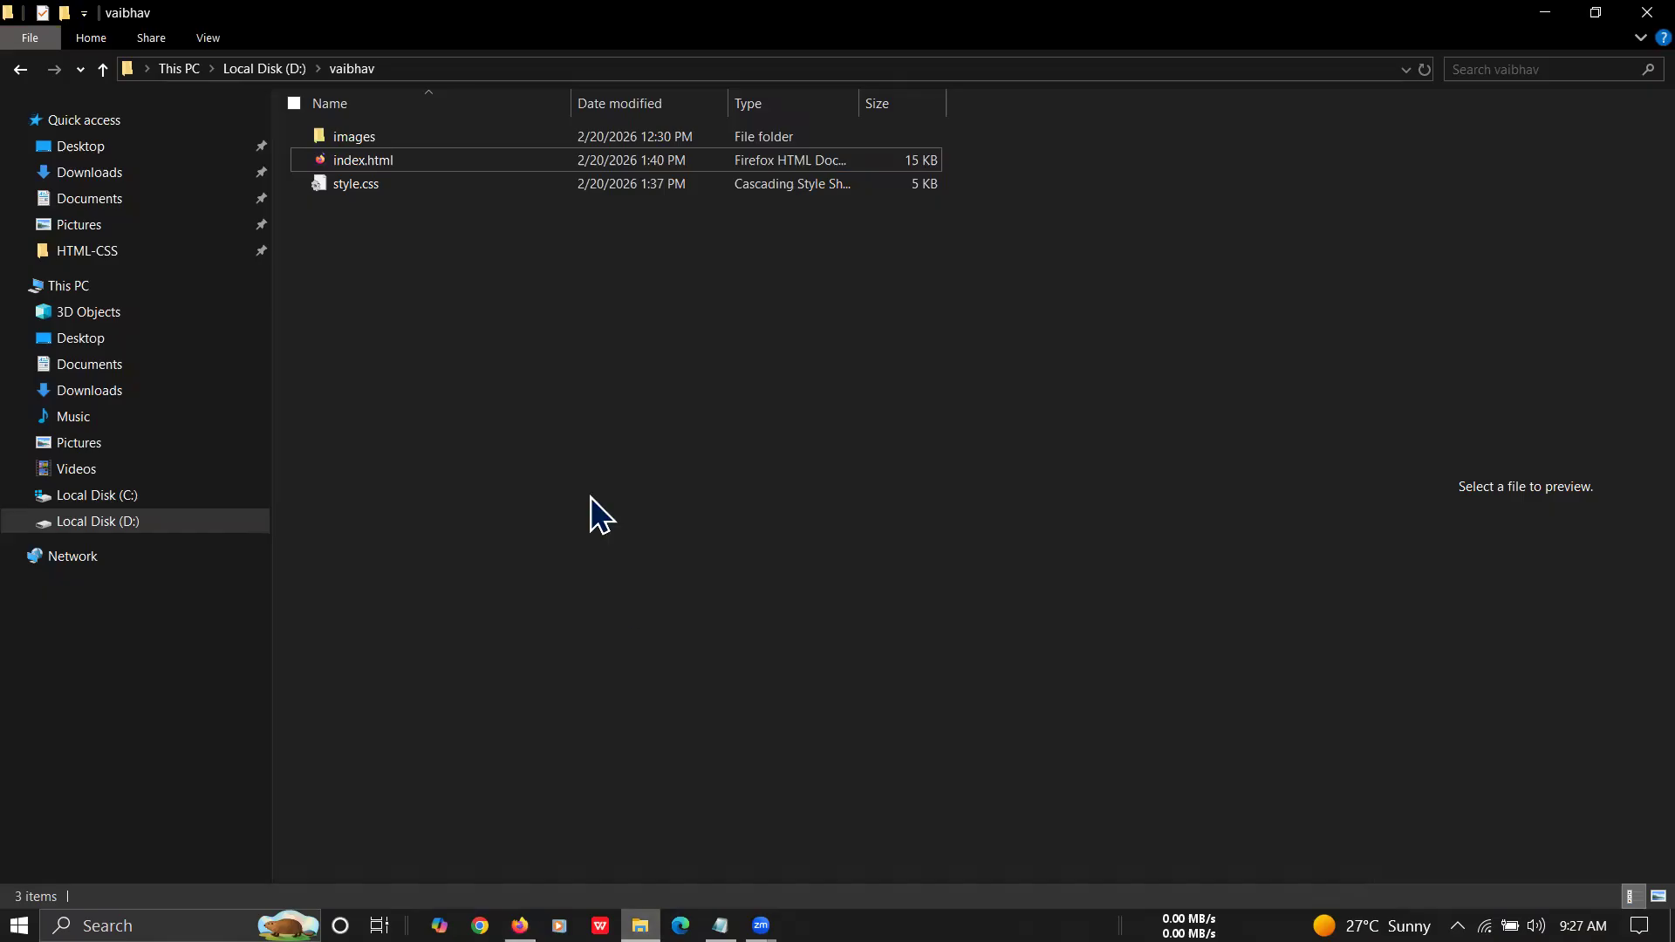
left_click(416, 158)
left_click(412, 180)
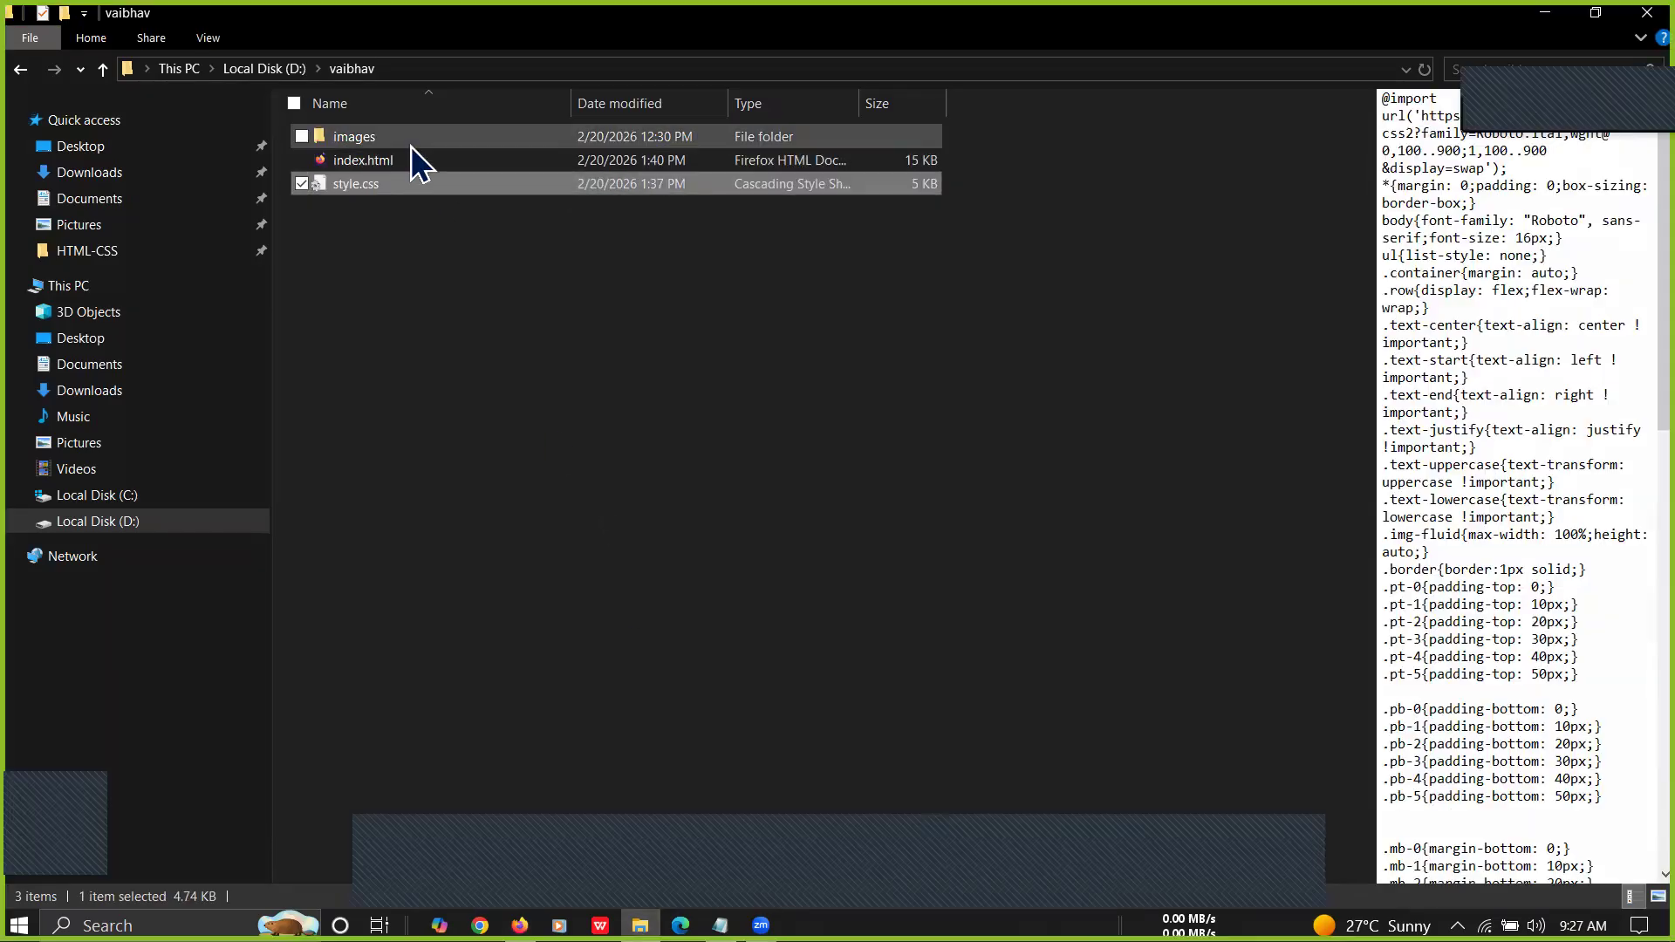
left_click(411, 144)
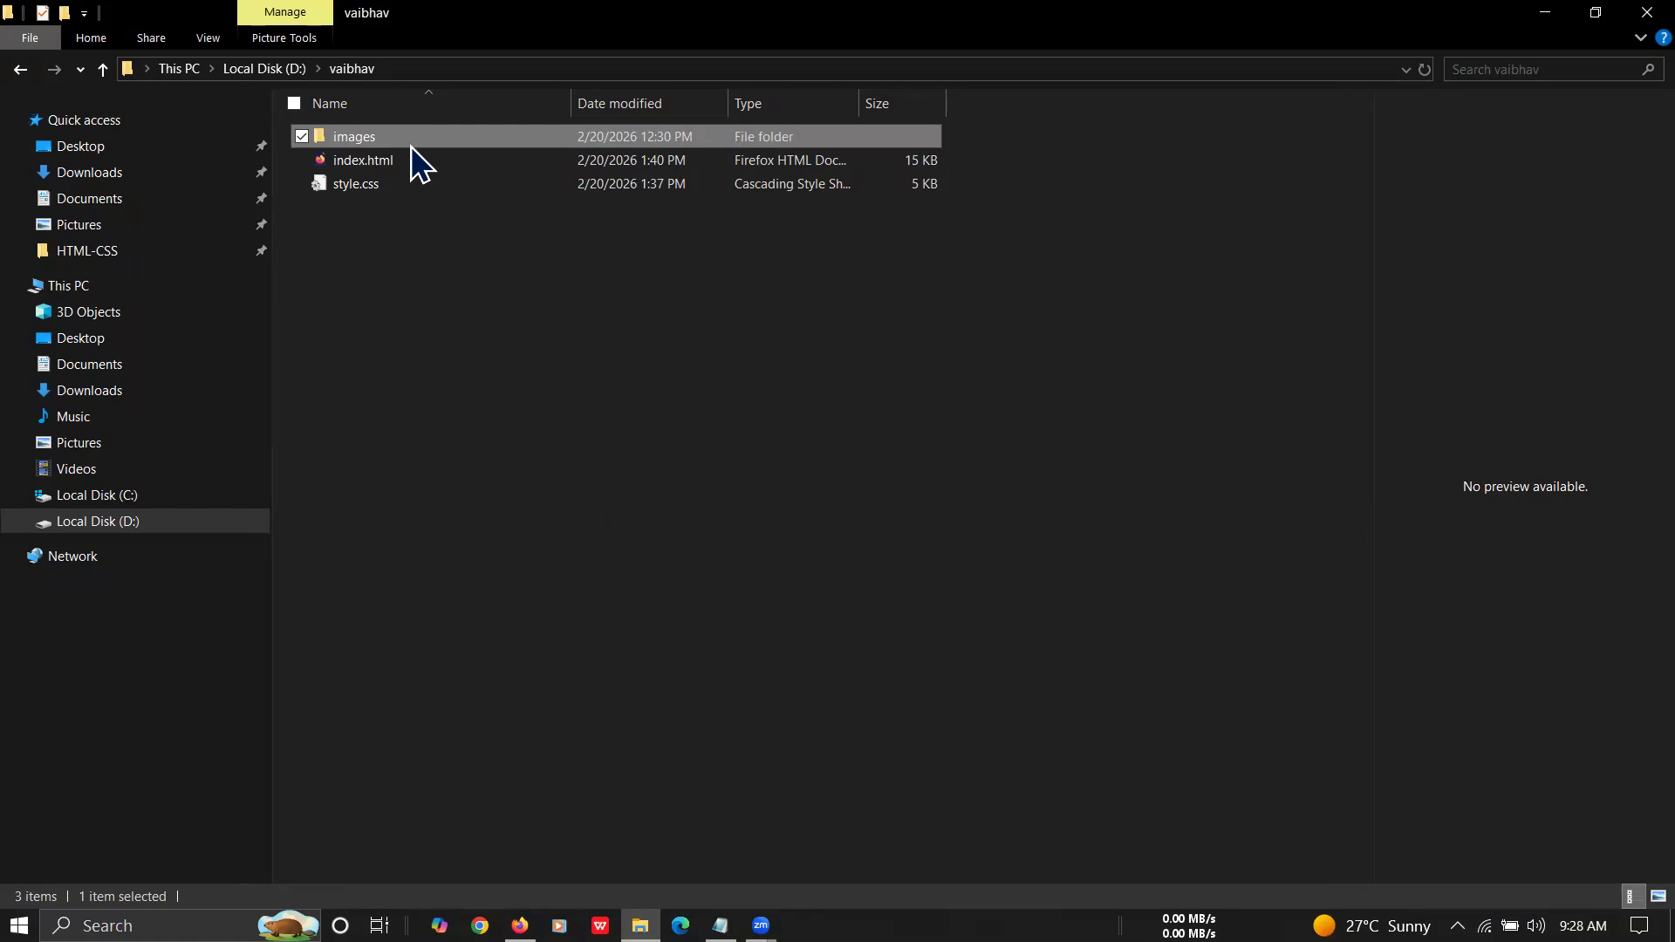
double_click(411, 160)
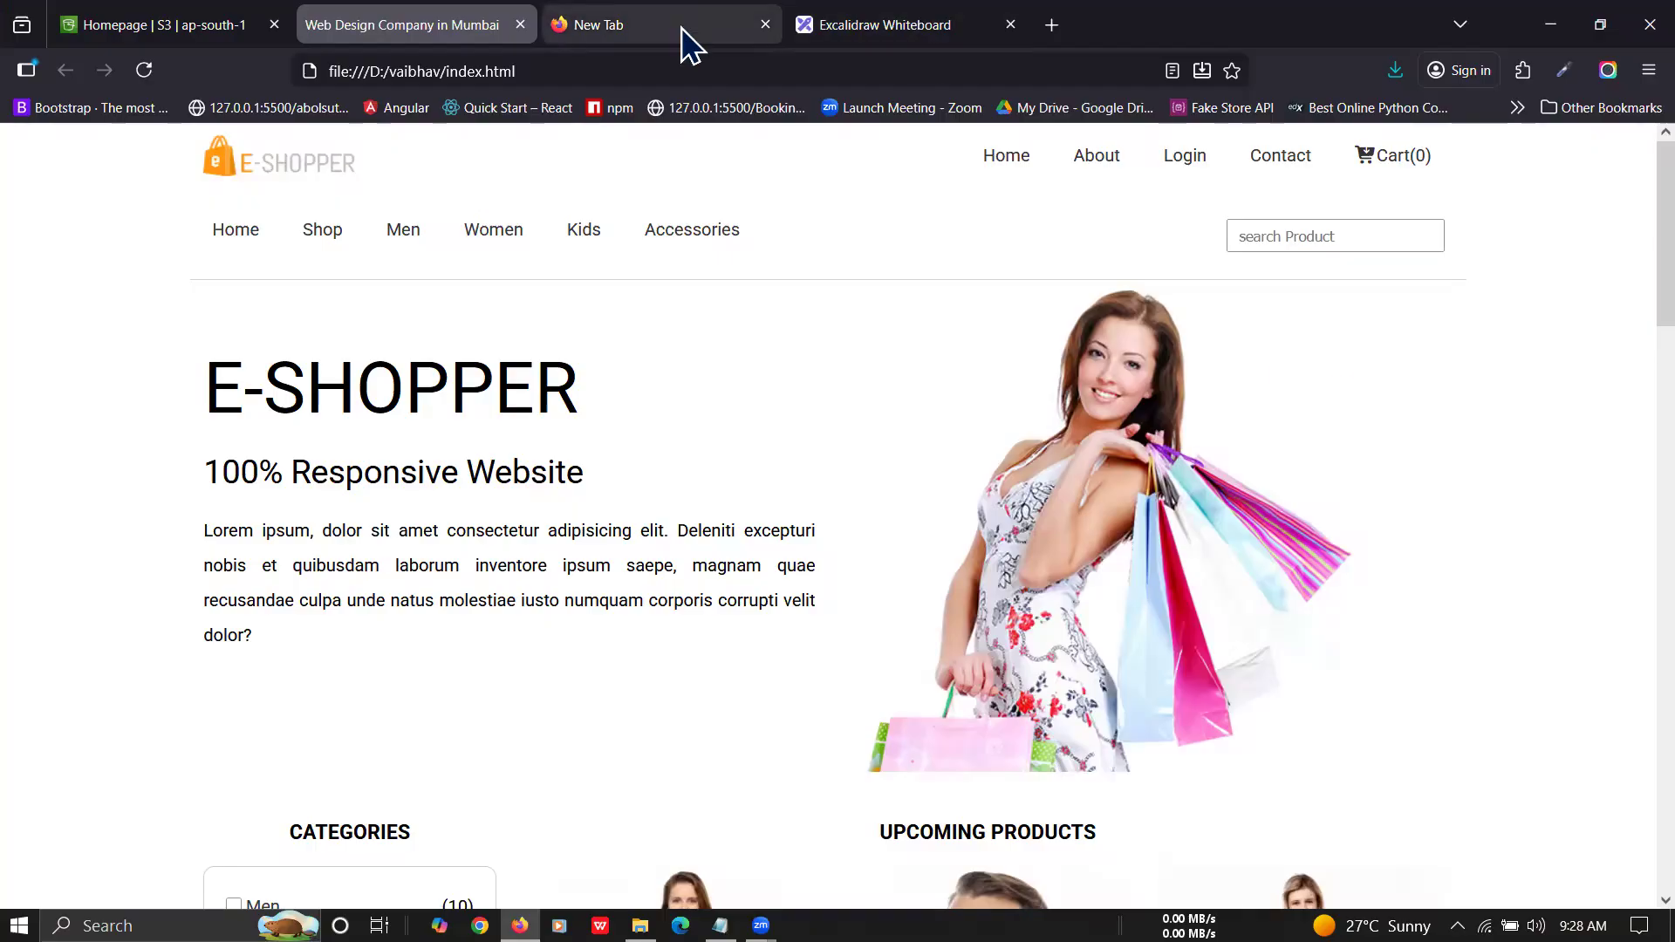
left_click(234, 27)
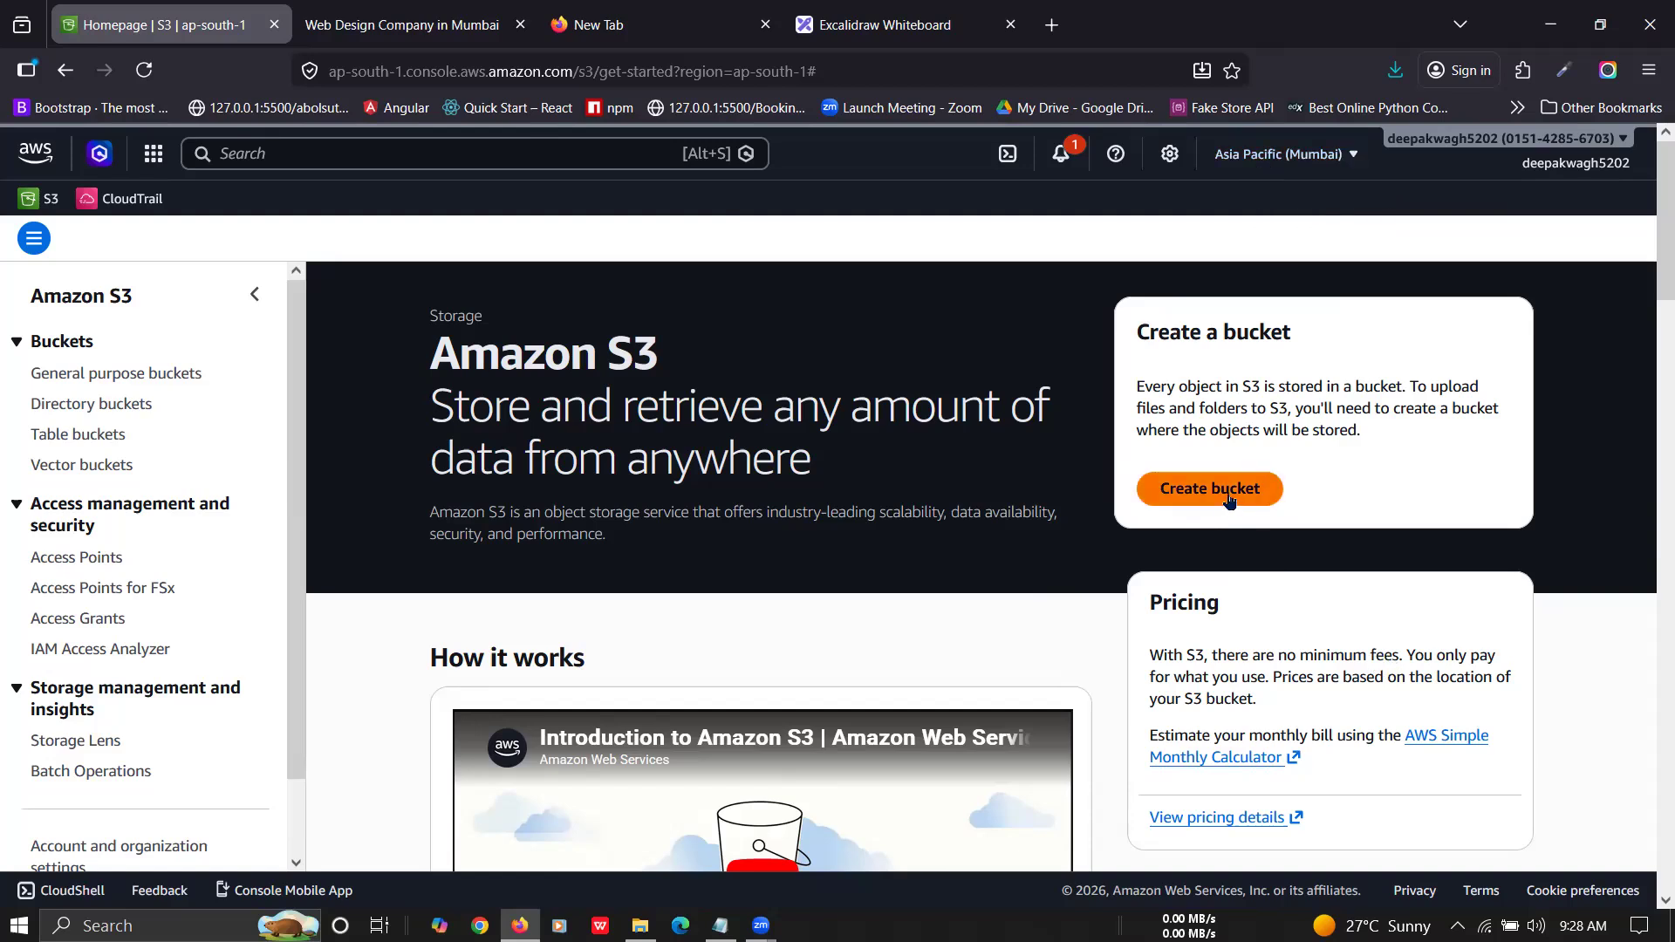
Step: Switch to the Excalidraw whiteboard, draw a large rectangle and label it "AWS" above its upper edge
left_click(873, 27)
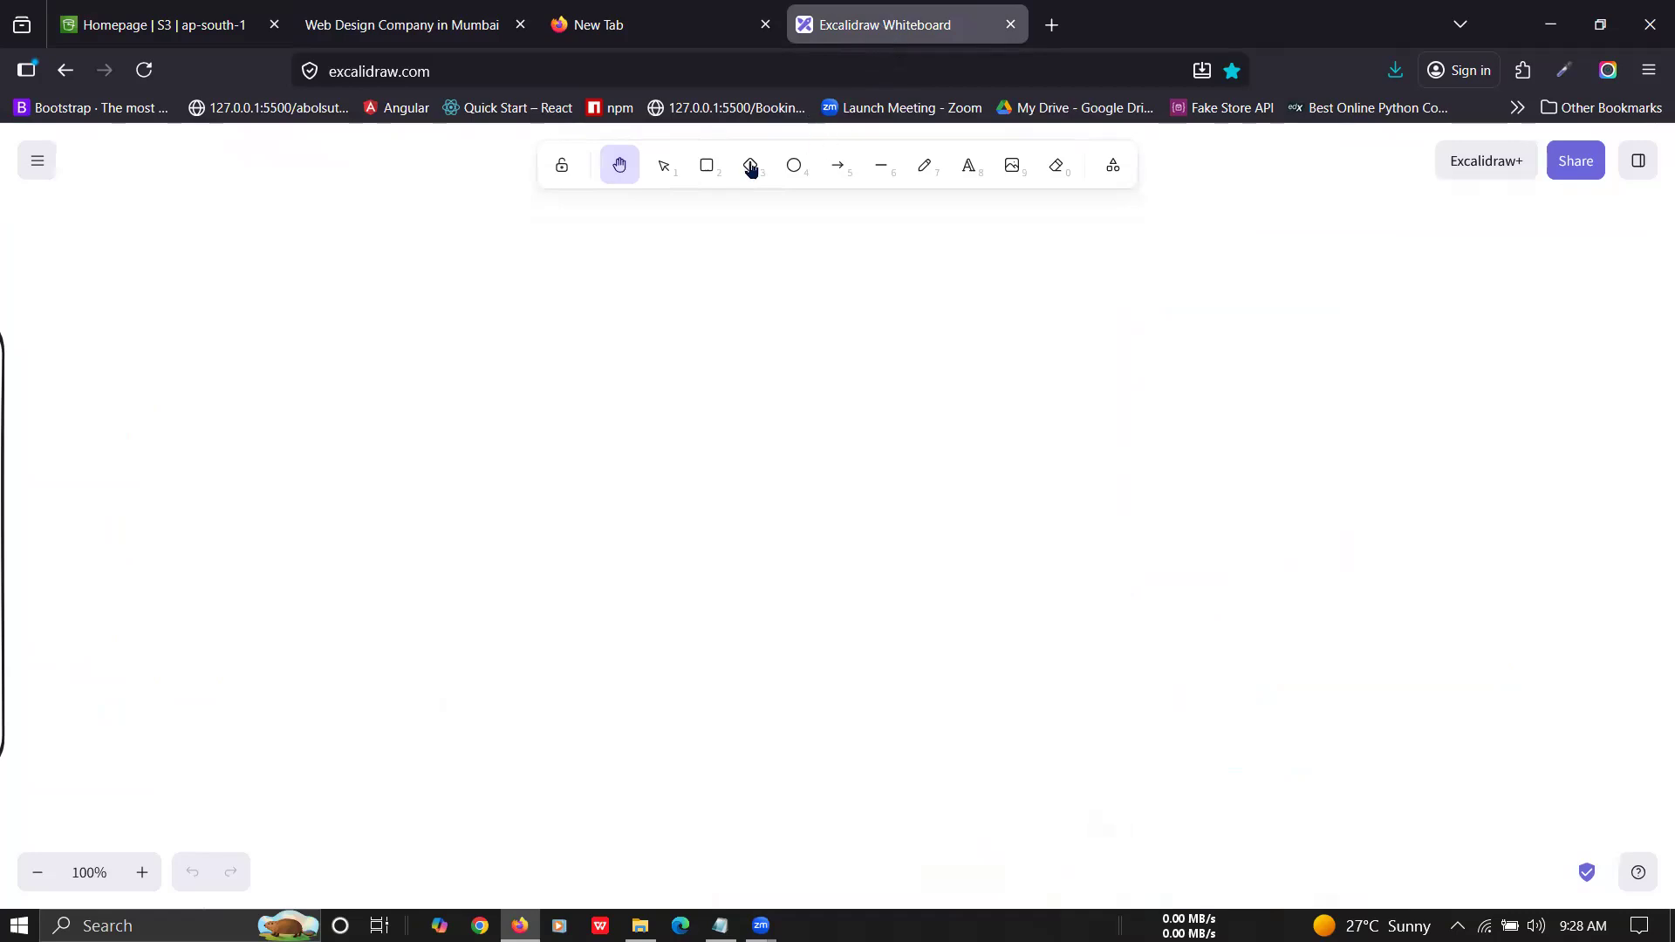
left_click(706, 170)
left_click_drag(425, 278, 1310, 741)
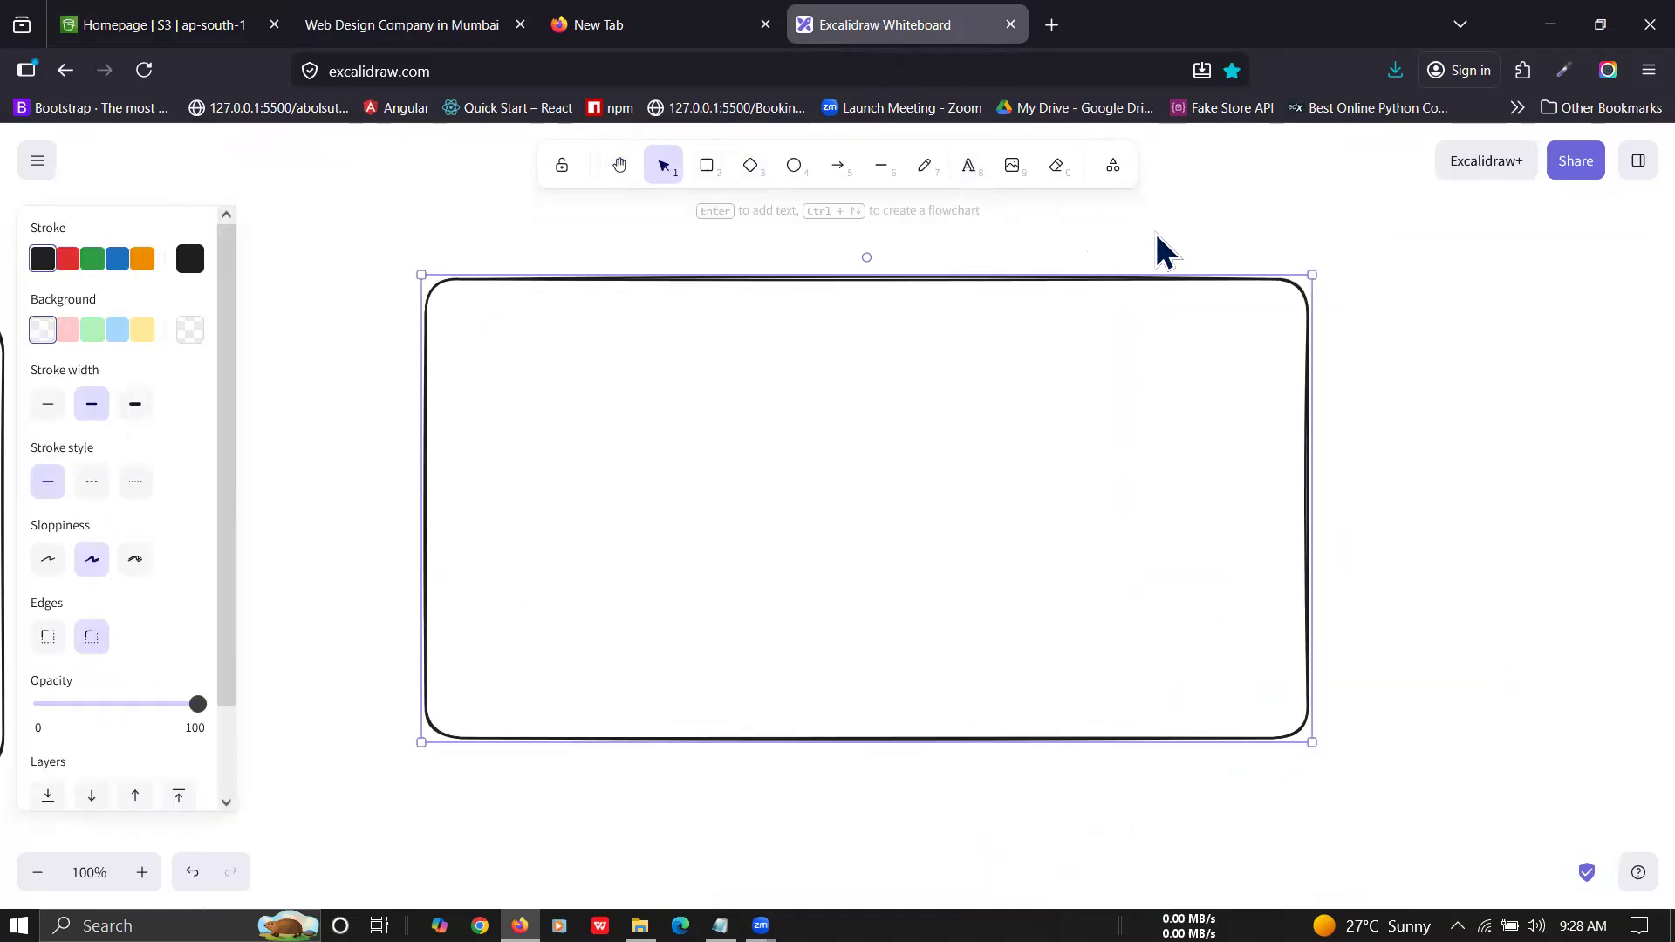
left_click(959, 158)
left_click(1163, 228)
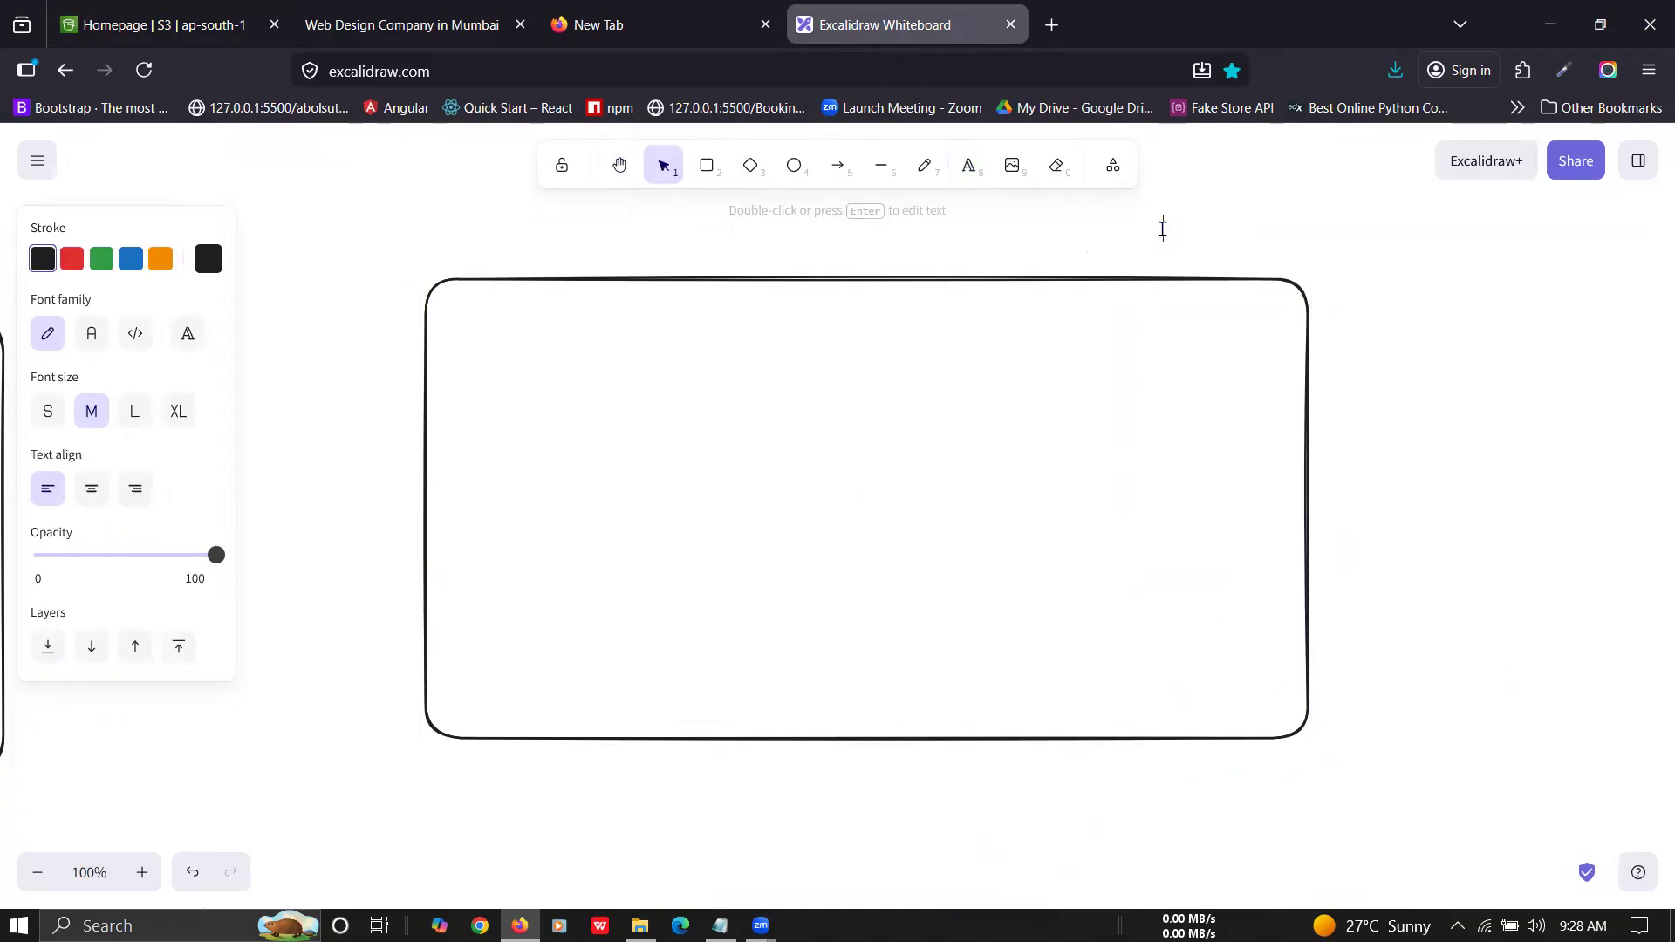
type("AWS")
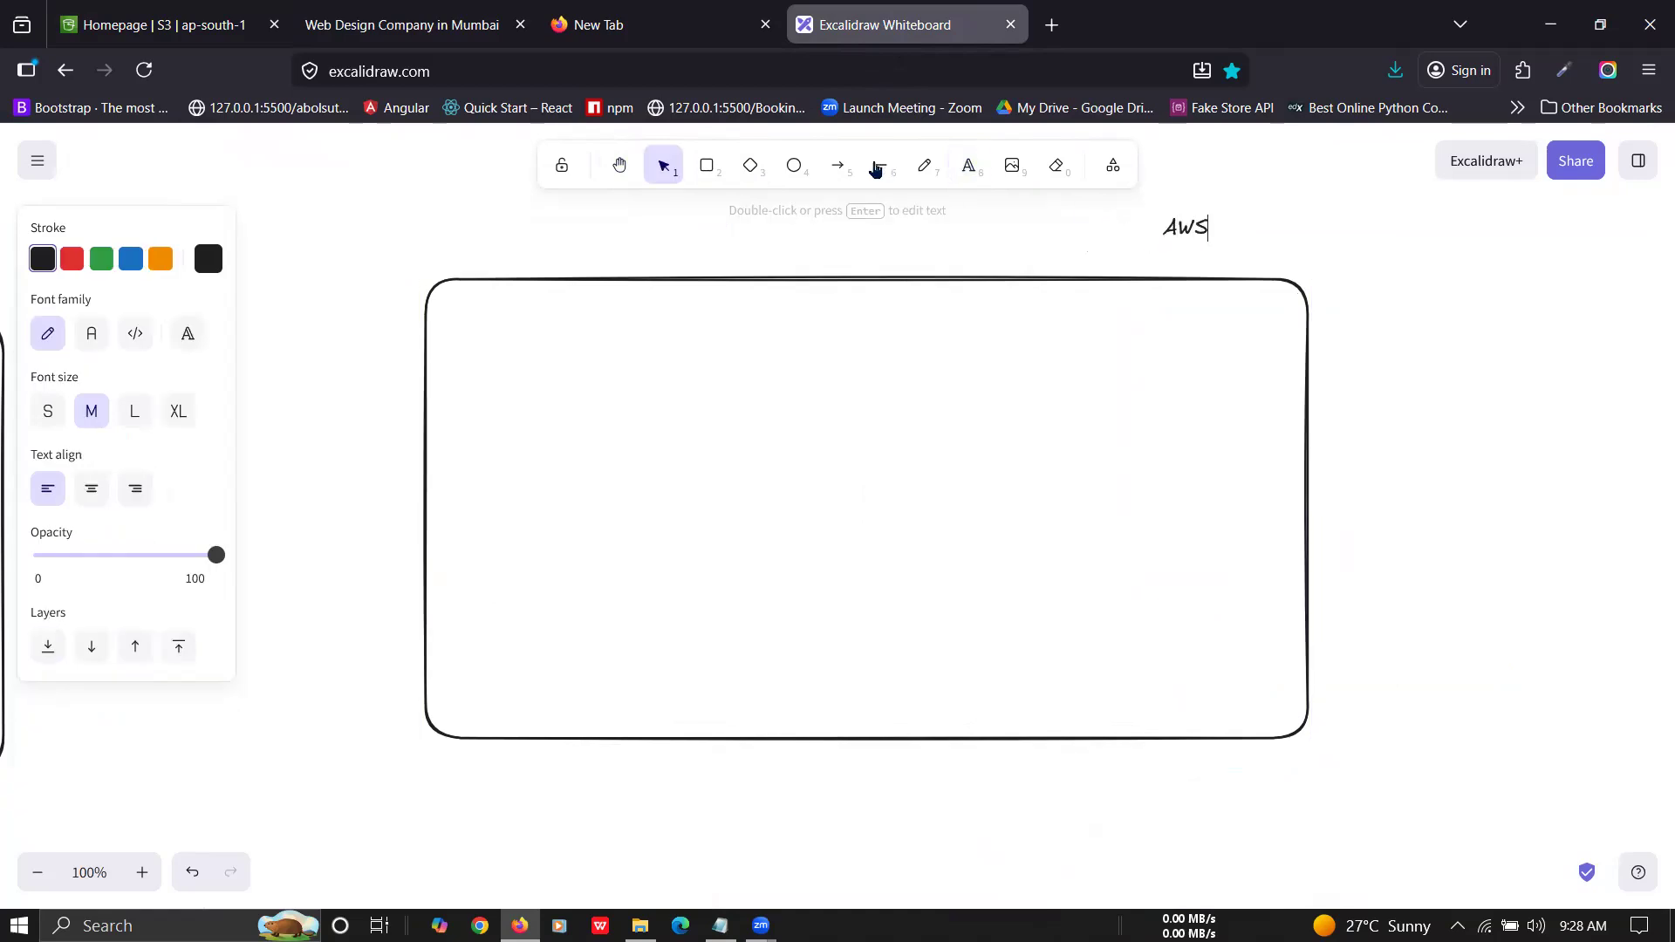
Step: Draw a smaller rectangle in the right half of the AWS box and label it "s3" underneath
left_click(706, 167)
mouse_move(916, 325)
left_mouse_down()
mouse_move(1137, 587)
mouse_move(1255, 679)
left_mouse_up()
left_click(968, 167)
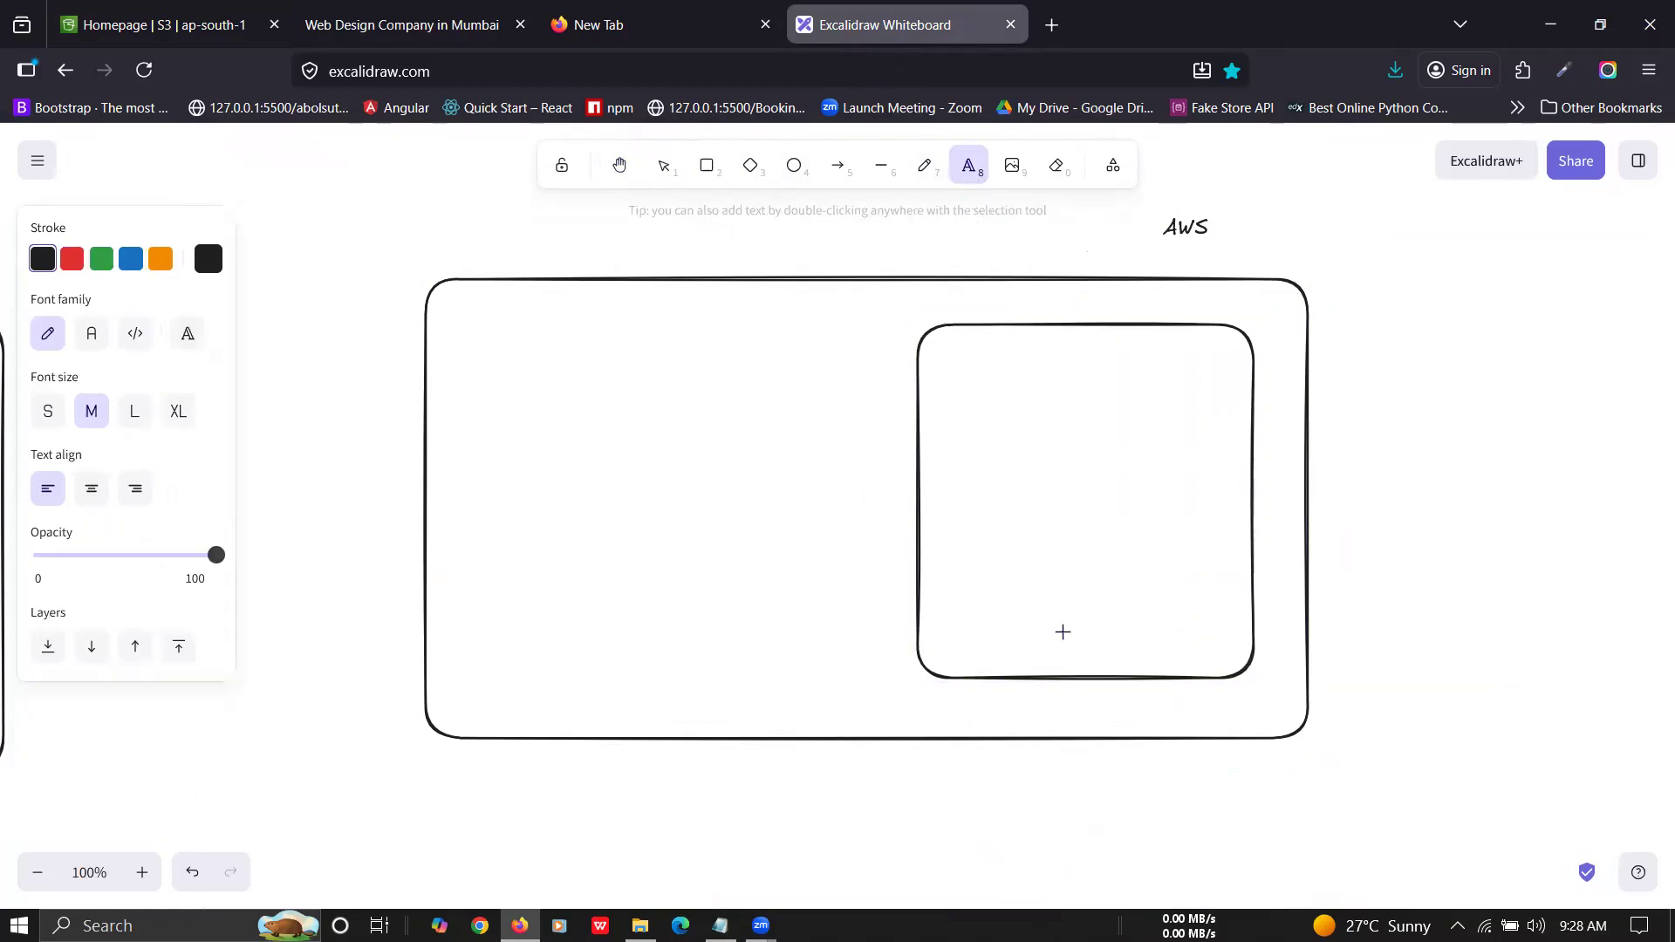
left_click(1039, 697)
type("s3")
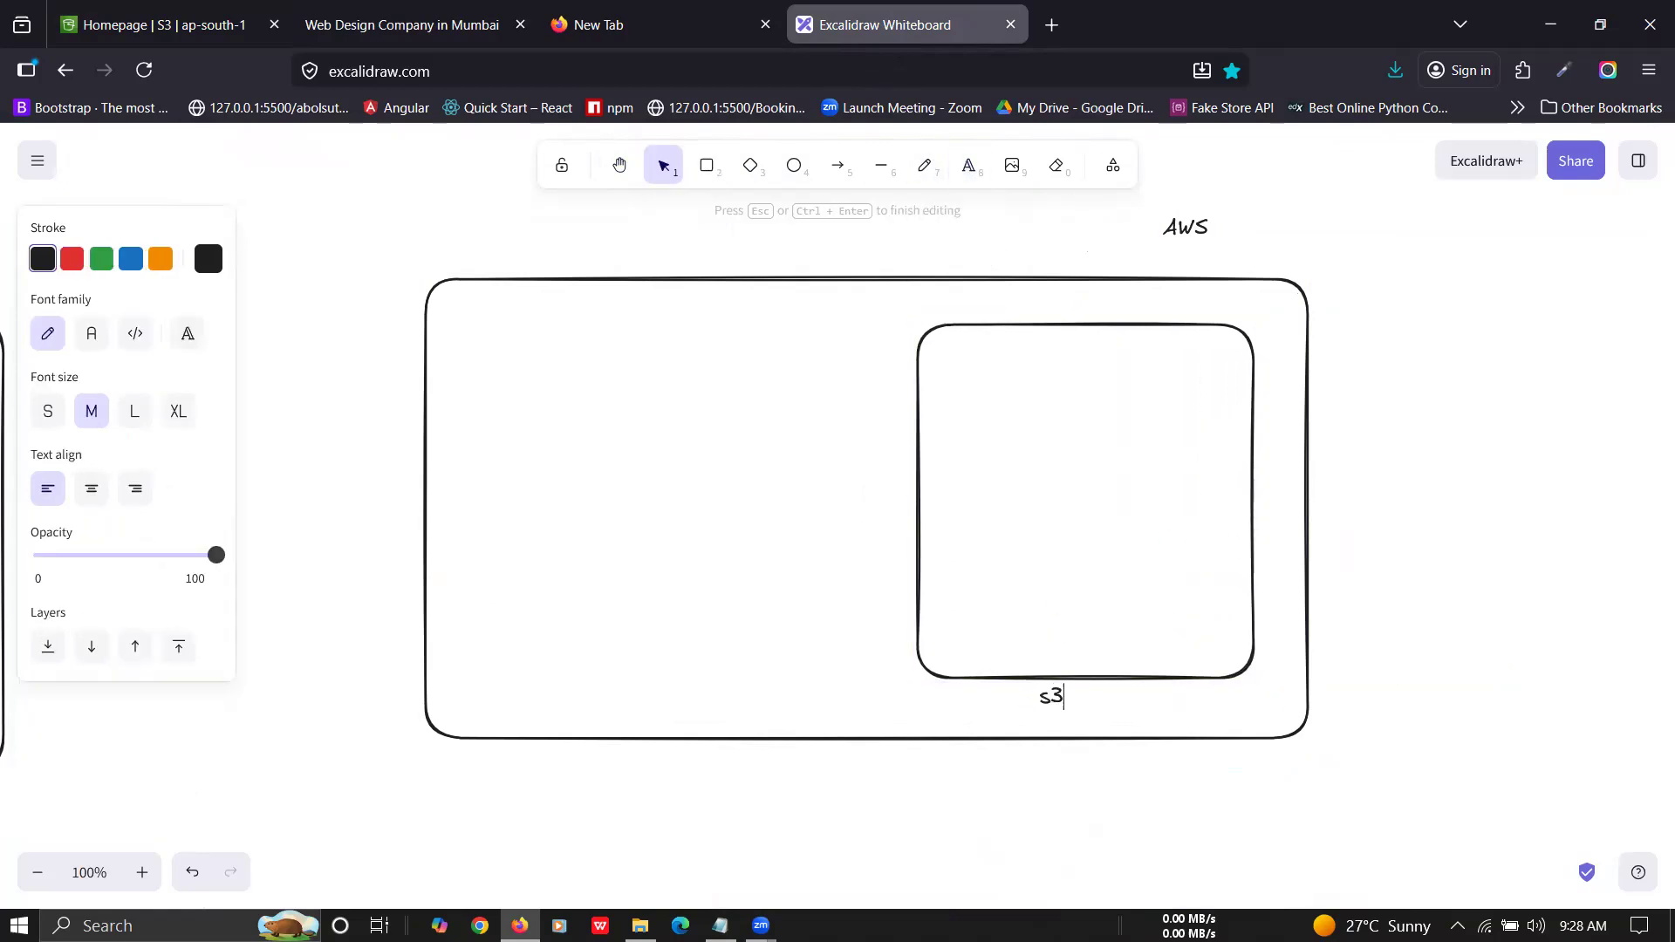
Step: Draw a small rectangle in the upper-left corner of the s3 box and label it "region" inside
left_click(706, 165)
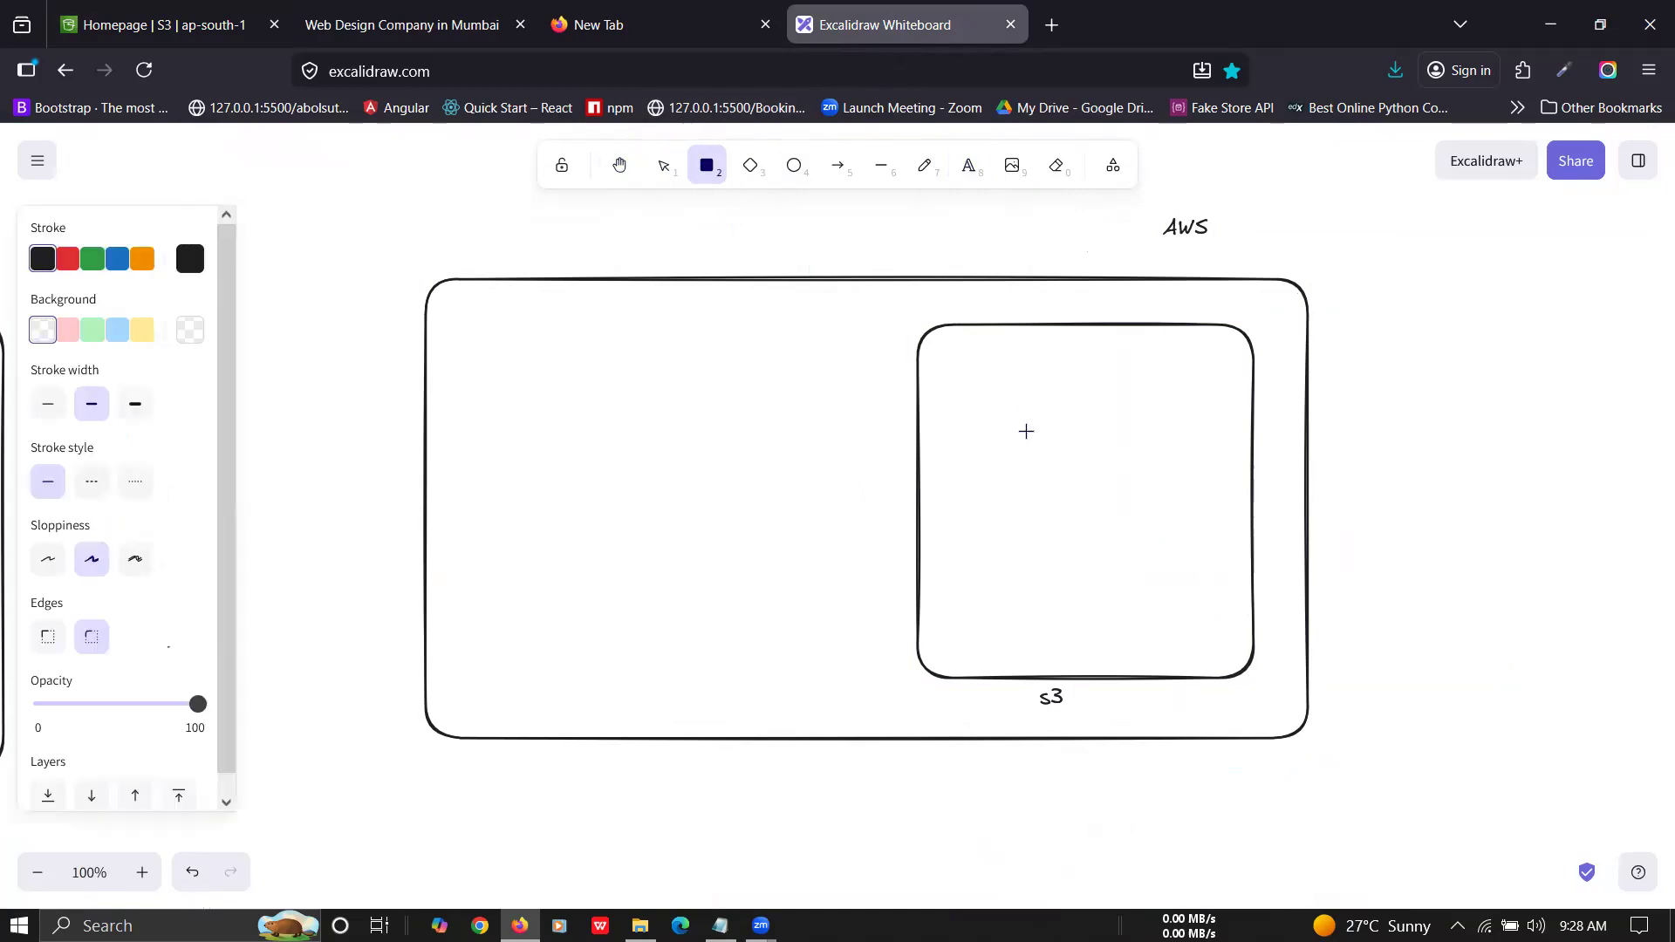
left_click_drag(942, 362, 1107, 474)
left_click(969, 167)
left_click(979, 450)
type("region")
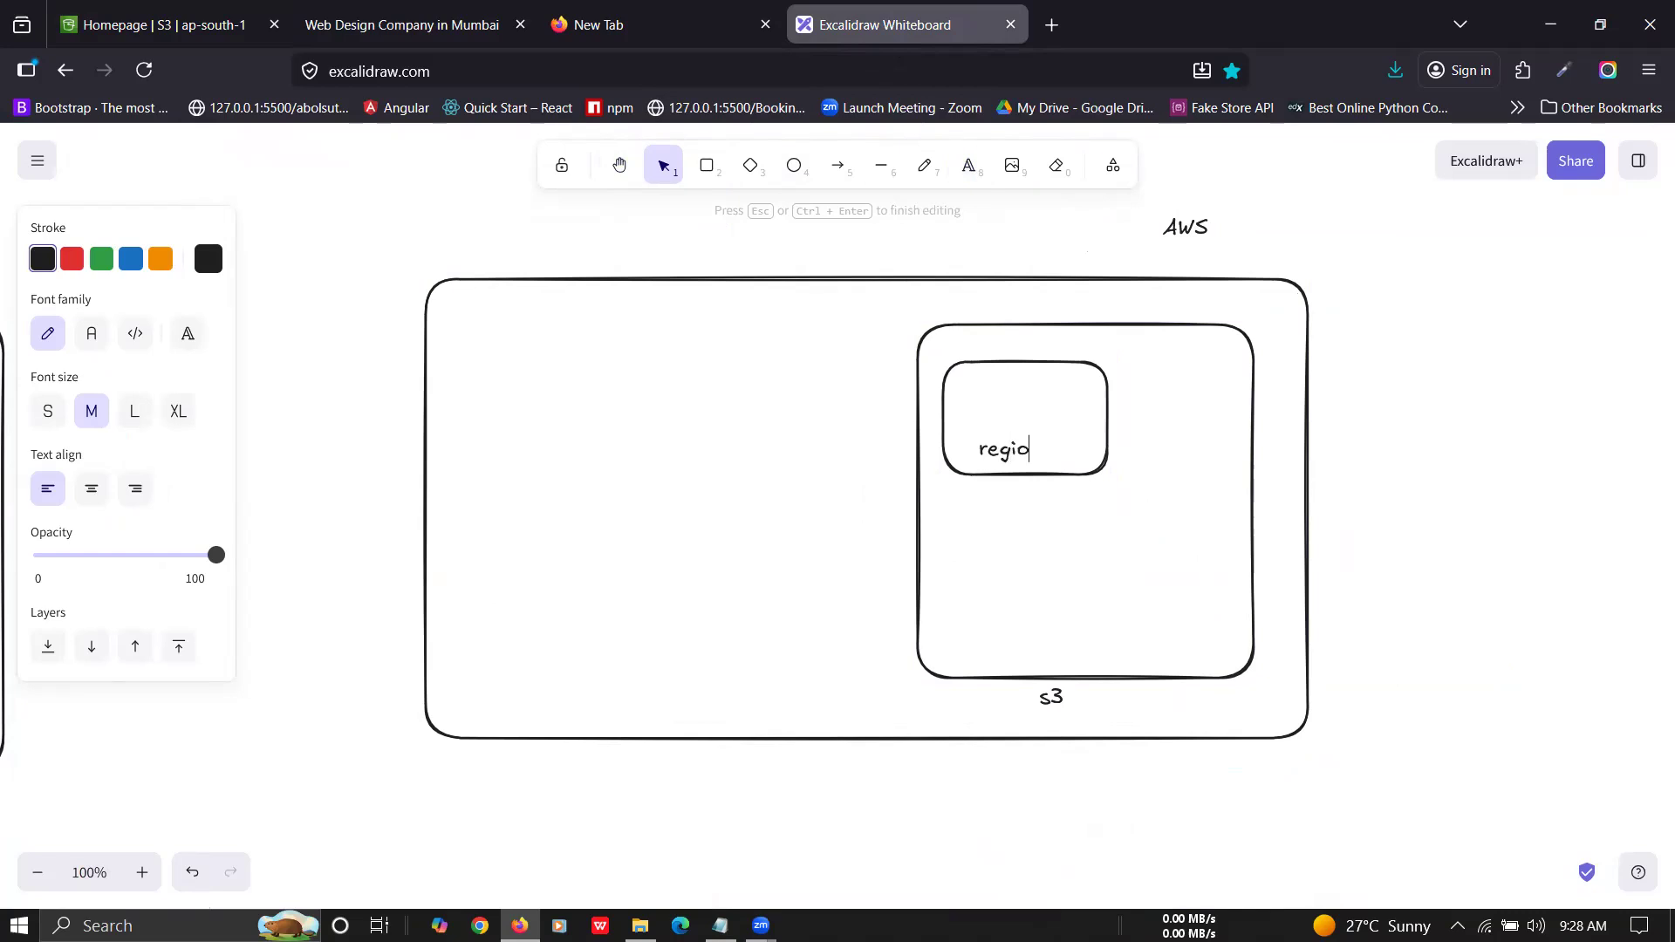
Step: Draw an arrow from outside the AWS box into the region box and annotate its tail "bucket/ folder" with "unique" below
left_click(836, 172)
left_click_drag(1384, 396, 1073, 393)
left_click(964, 165)
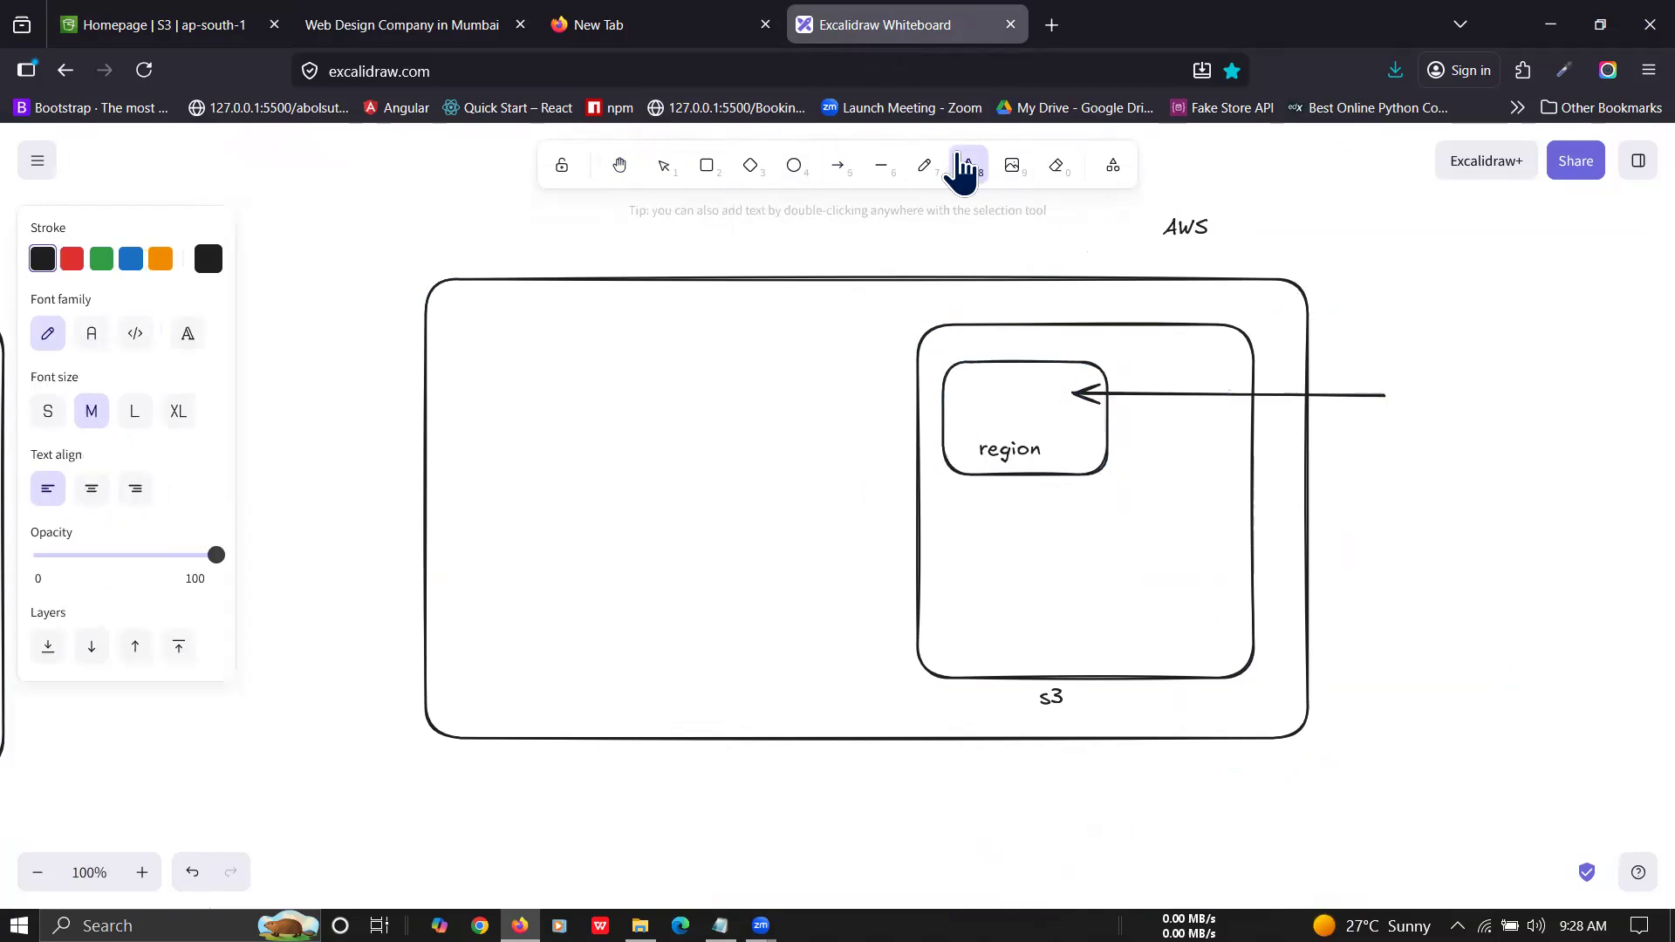
left_click(1406, 371)
type("bucket")
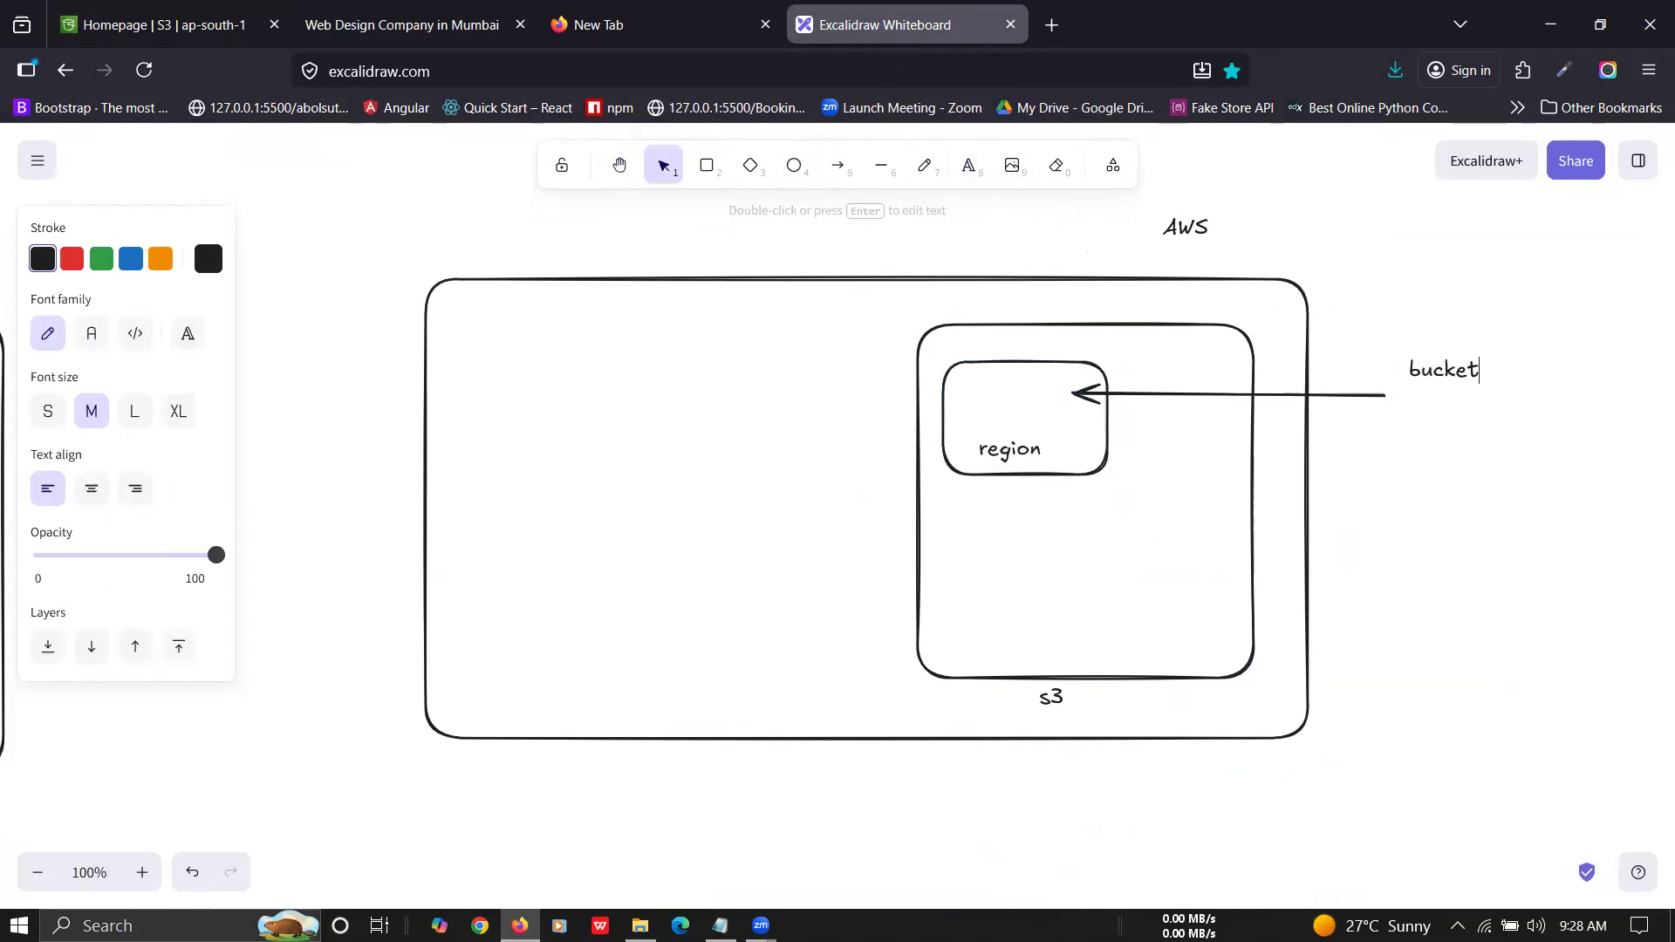
type("/")
key("Return")
type("folder")
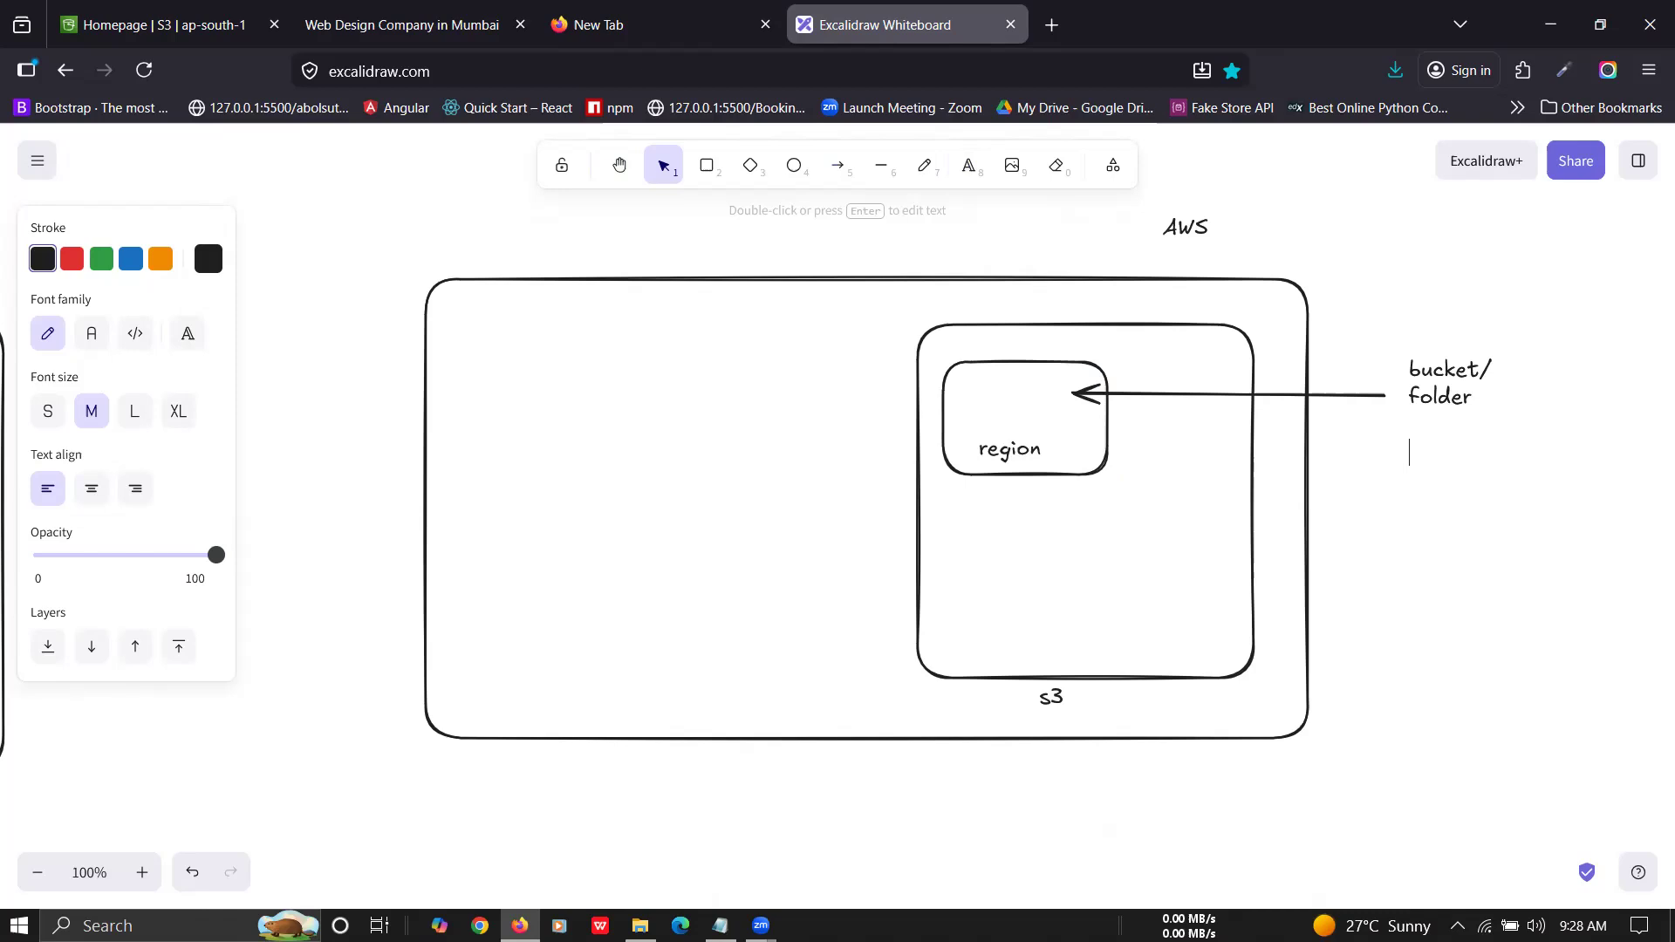
type("unique")
Step: Look at the list of available regions in the S3 console
left_click(436, 23)
left_click(239, 23)
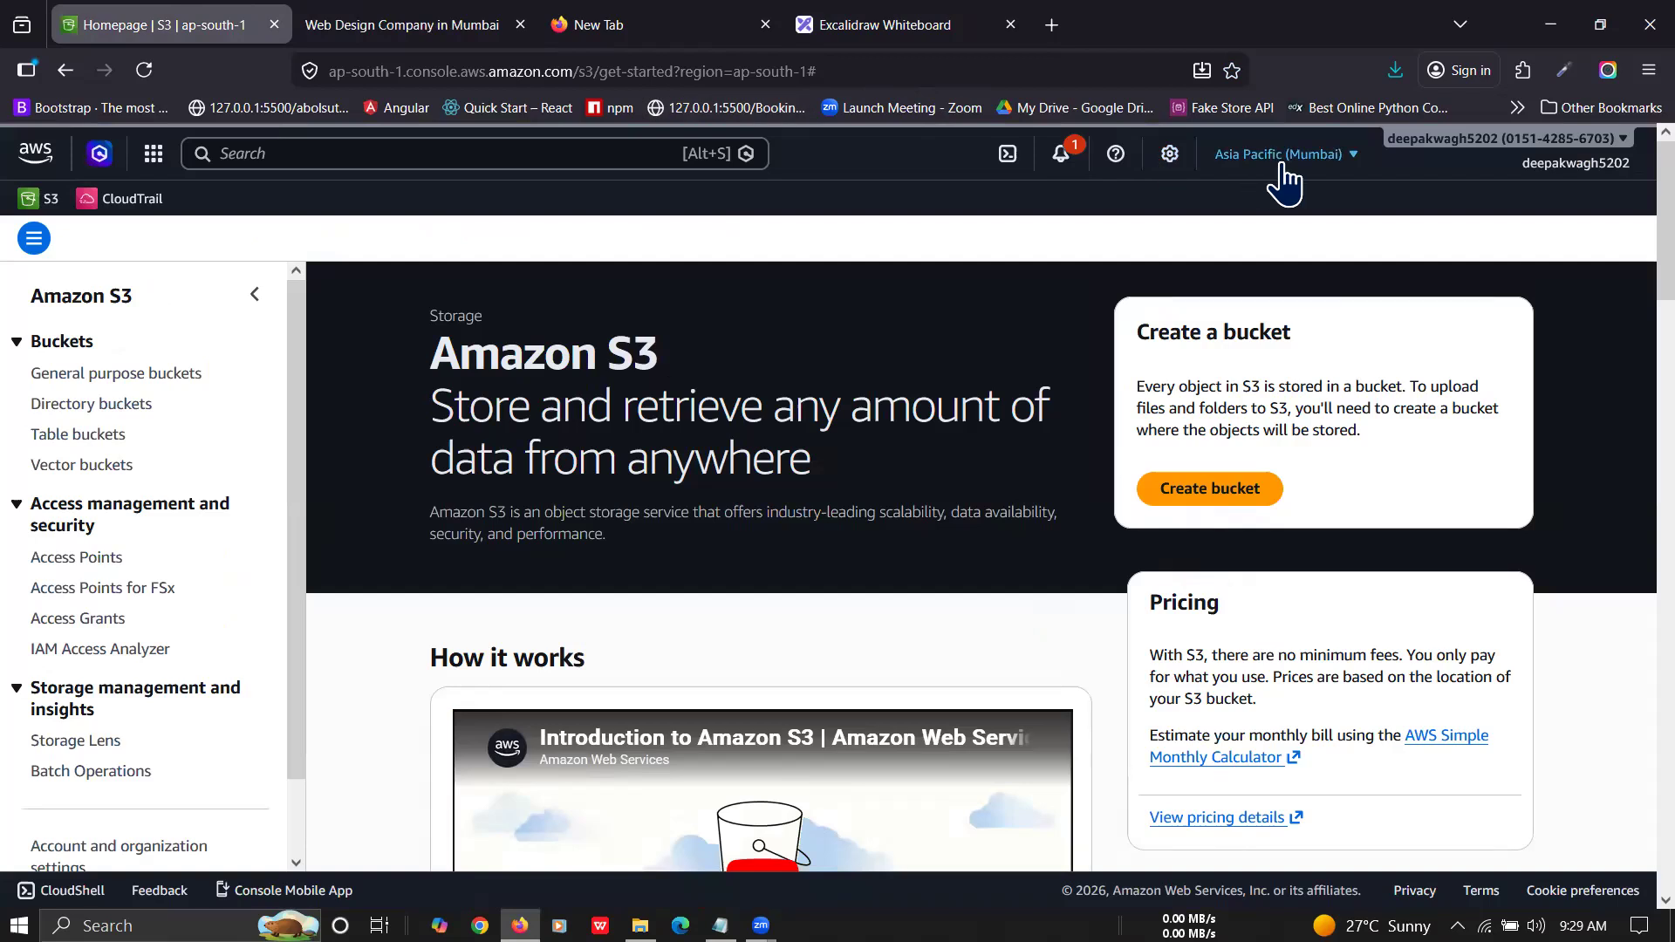
left_click(1353, 161)
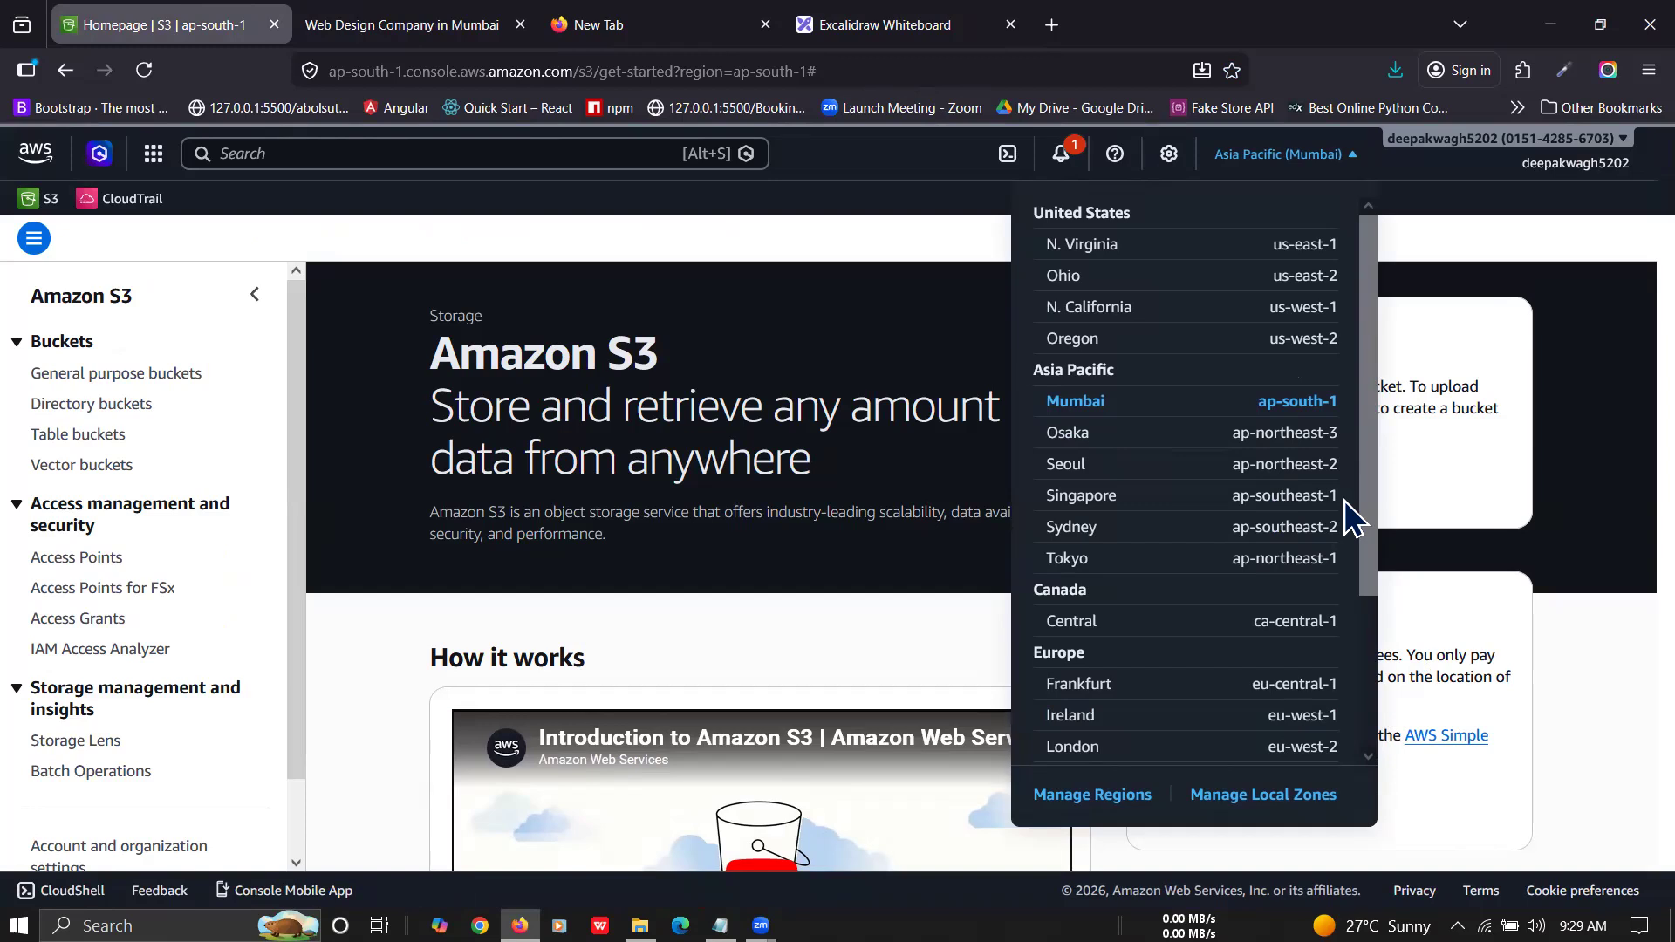
Step: Return to the Excalidraw whiteboard and add "(for every region)" below "unique" in the bucket note
left_click(881, 25)
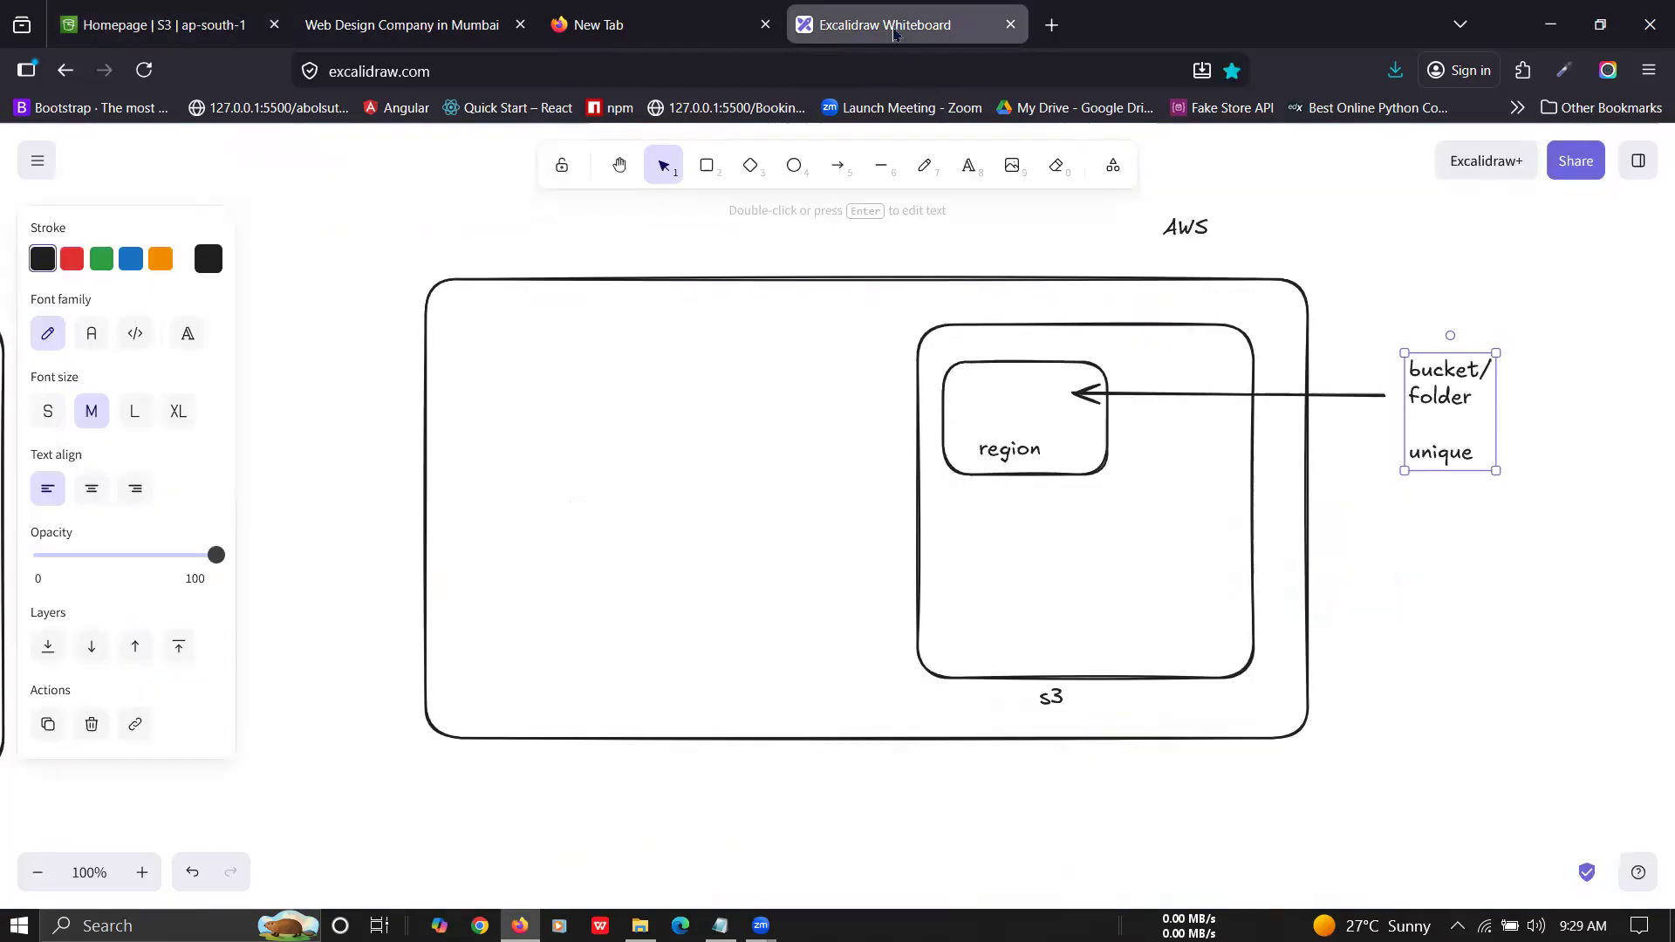
double_click(1448, 454)
key("Right")
type("(for every region")
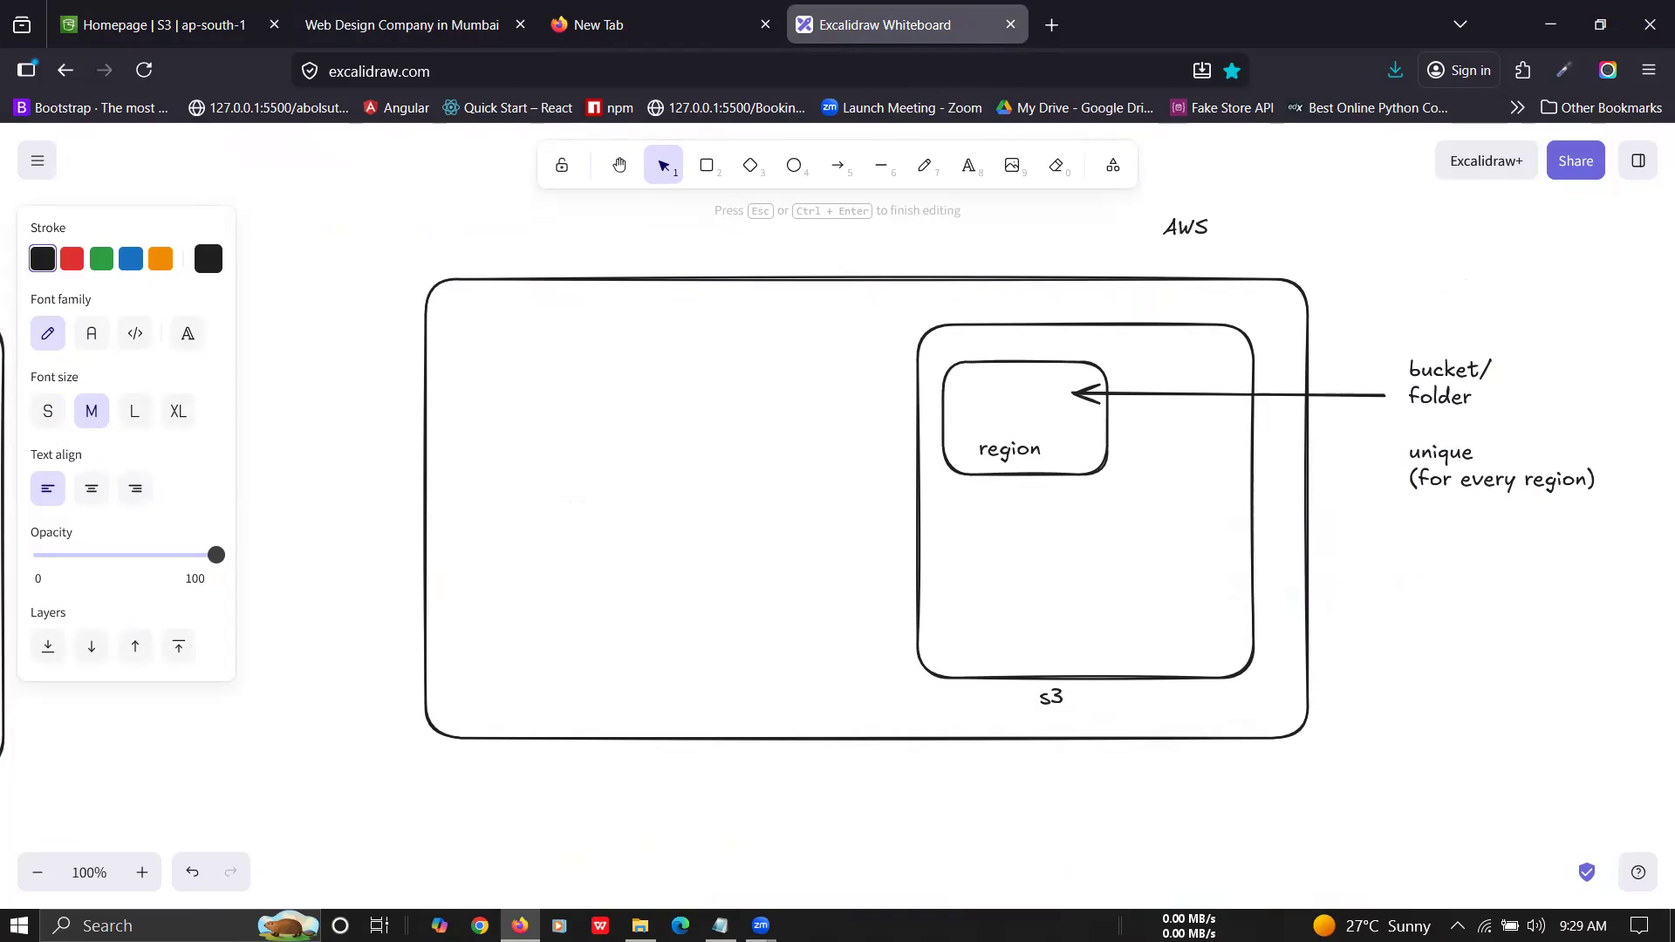
Step: Draw a small rectangle inside the region box, above the "region" label, to represent the bucket
left_click(389, 21)
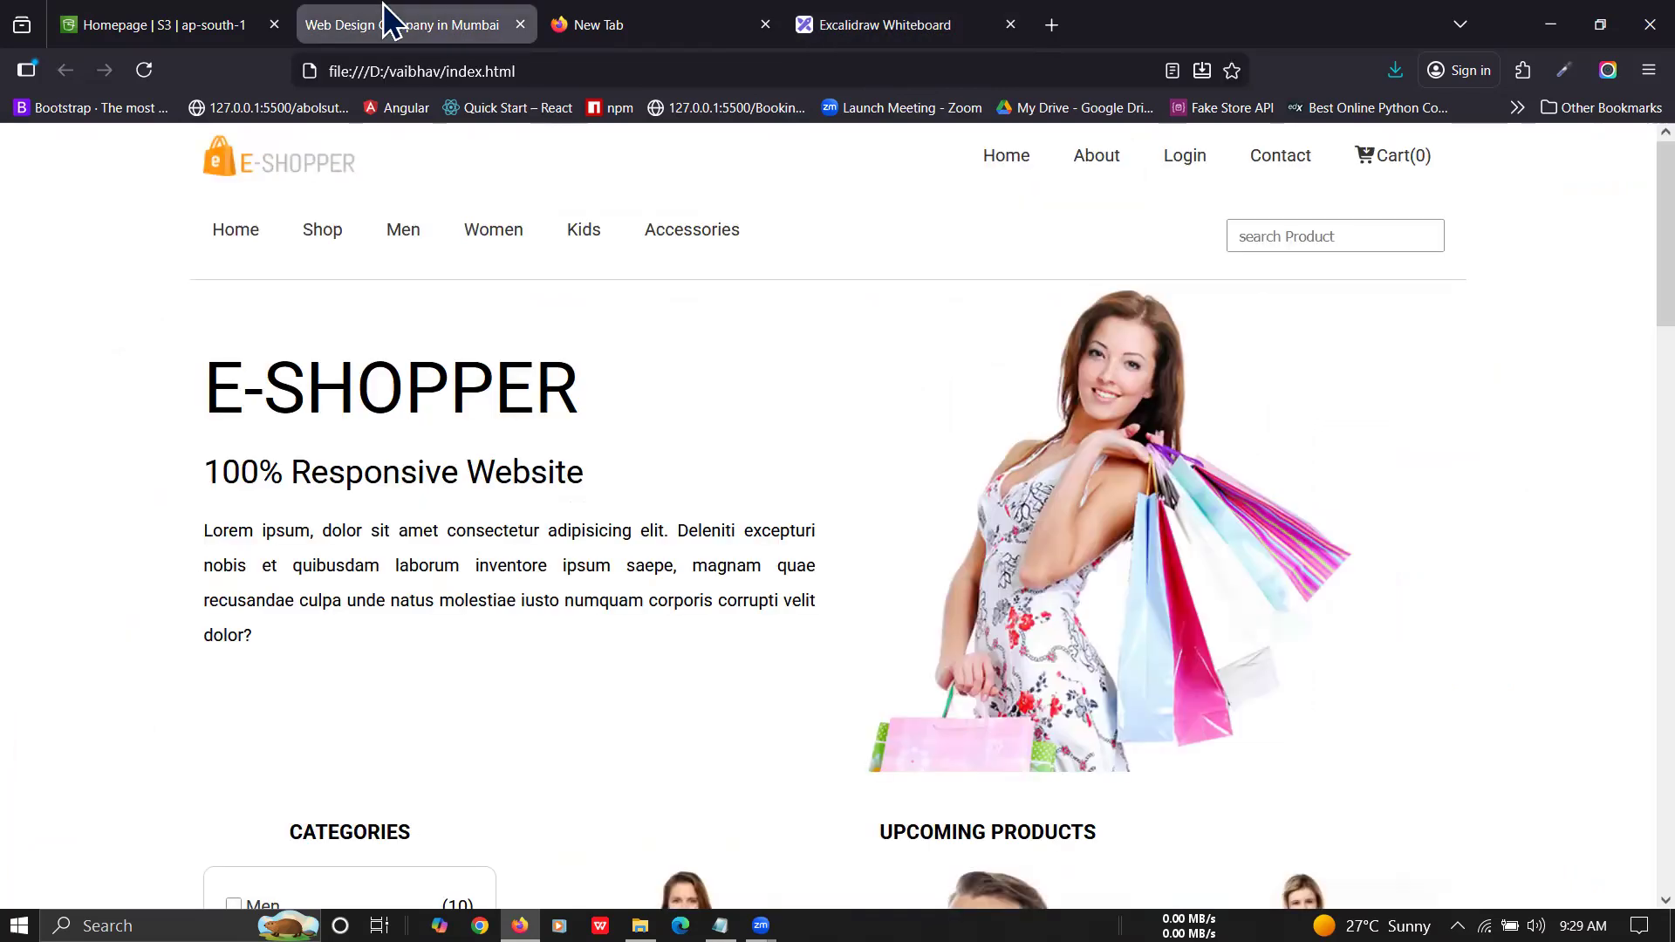
left_click(157, 25)
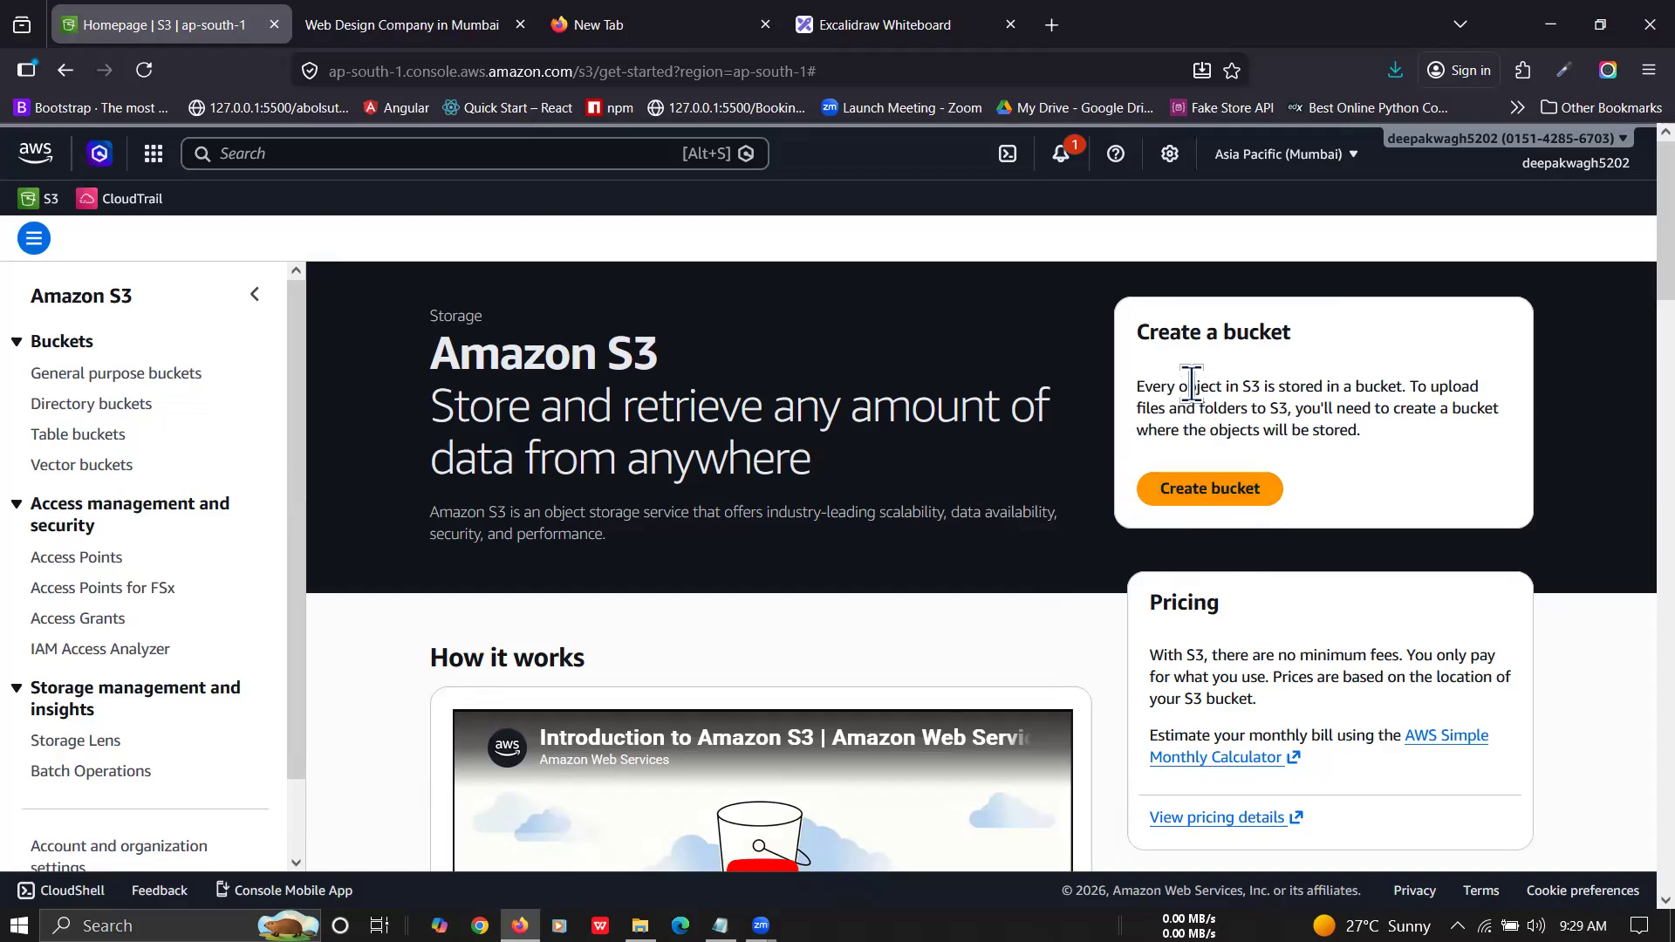
left_click(886, 28)
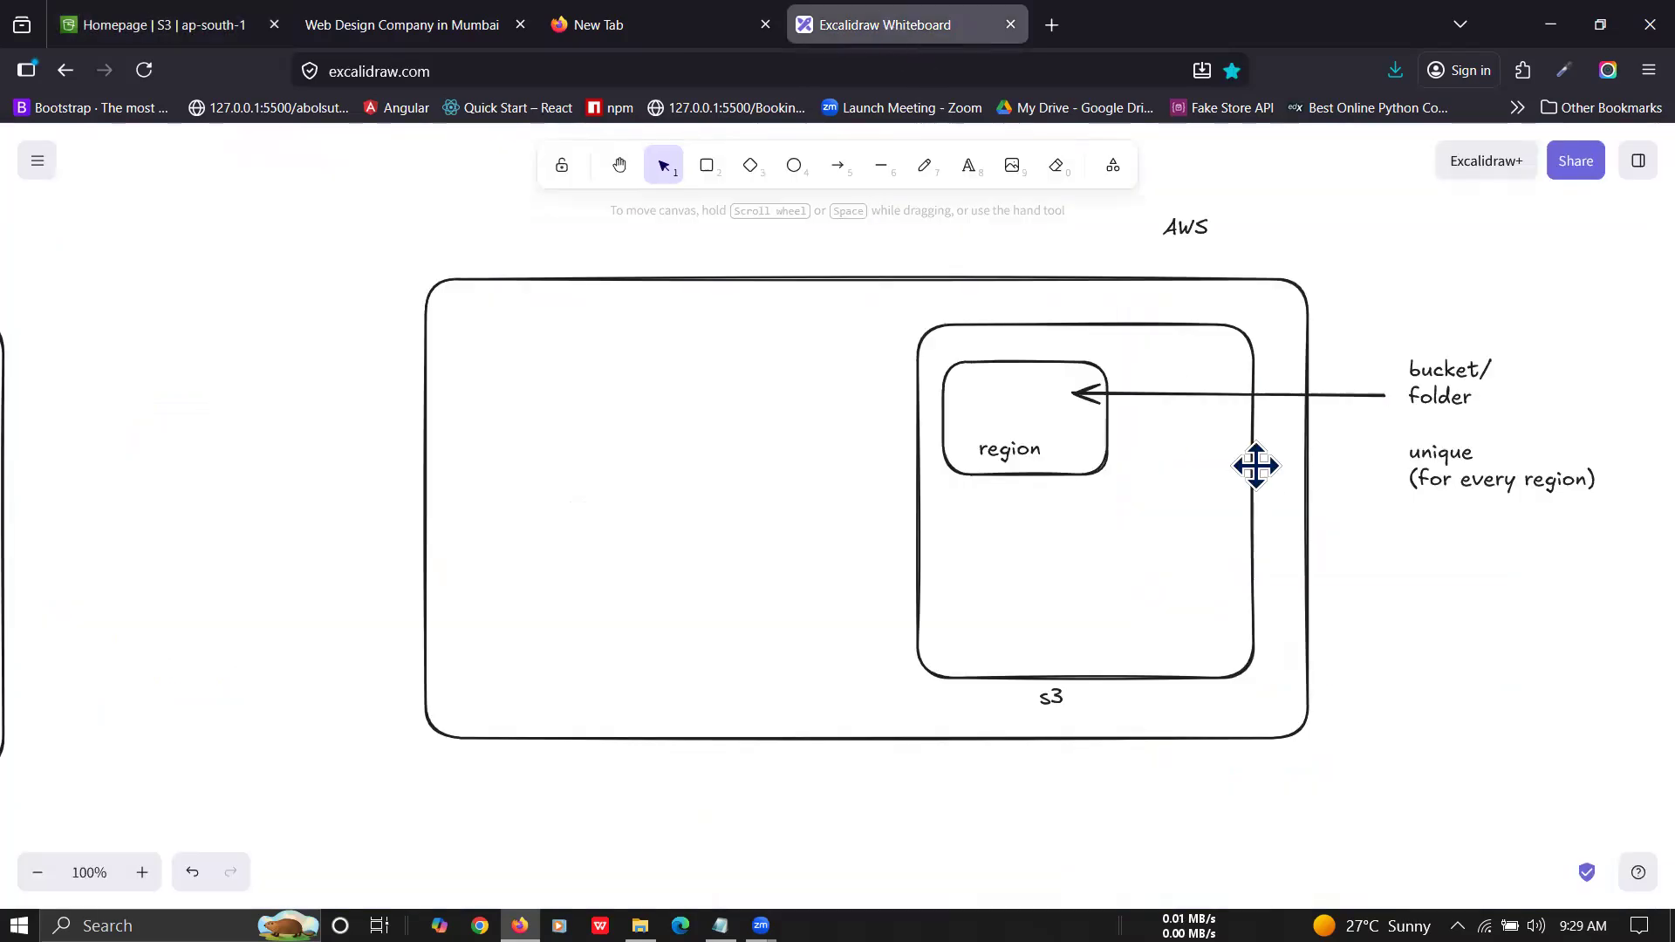
left_click(708, 166)
left_click_drag(971, 380, 1038, 420)
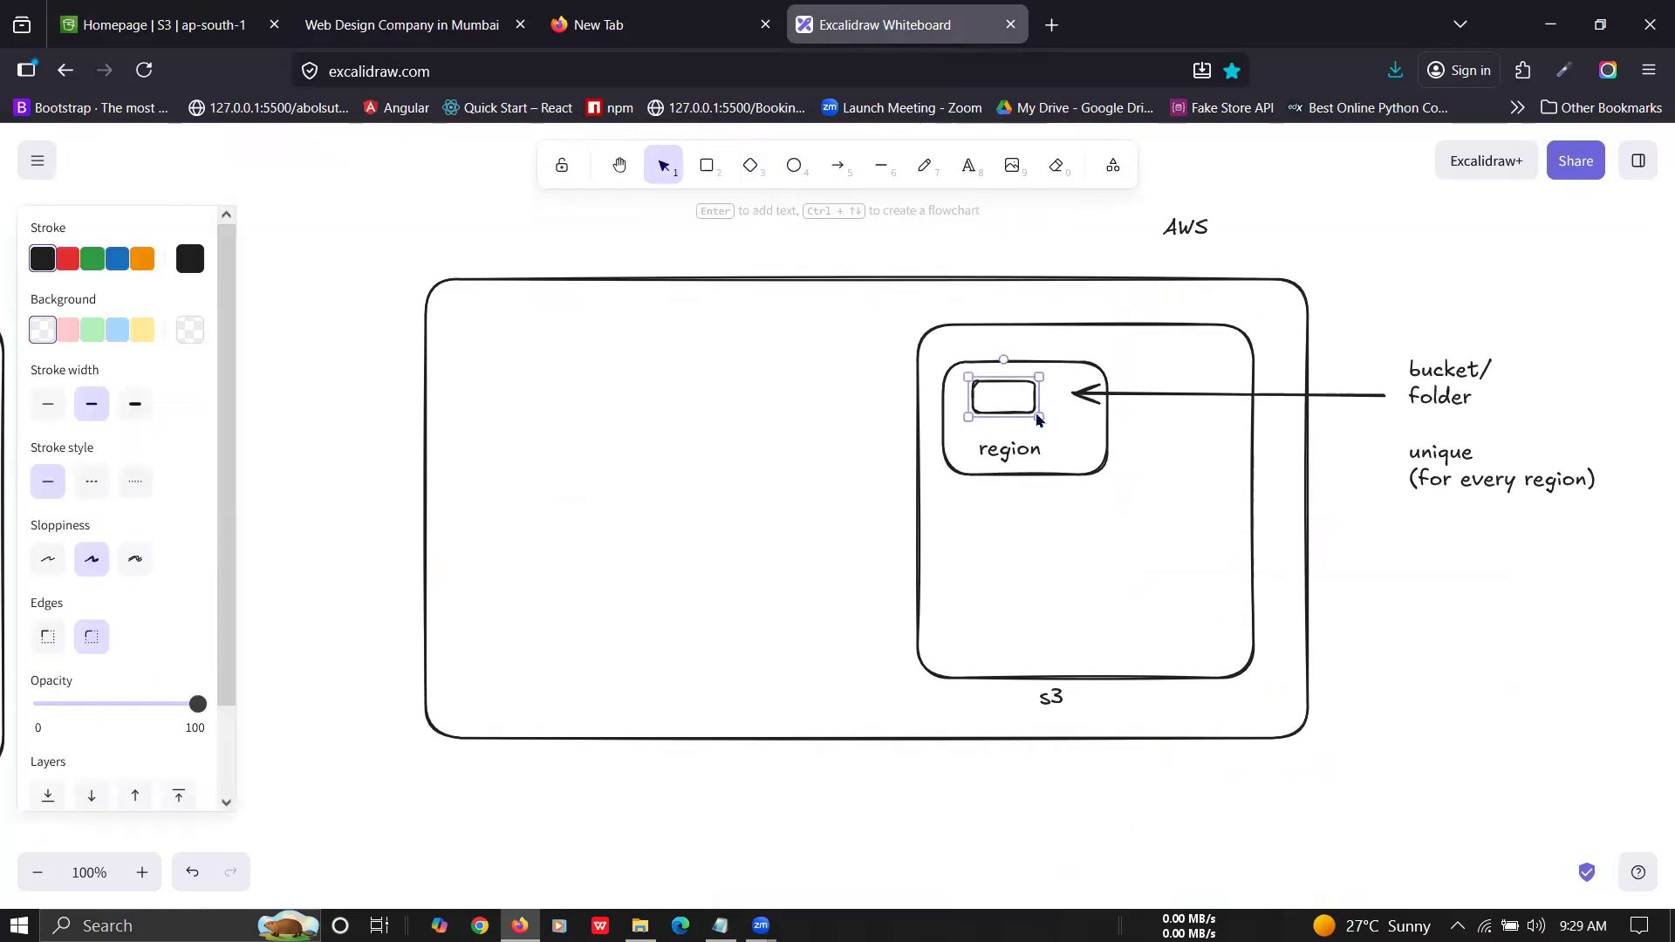
Step: Draw a diagonal arrow from outside the AWS box to the small bucket rectangle and annotate its tail "upload (static files)"
left_click(837, 168)
mouse_move(1422, 611)
left_mouse_down()
mouse_move(1110, 468)
mouse_move(1012, 398)
left_mouse_up()
left_click(966, 167)
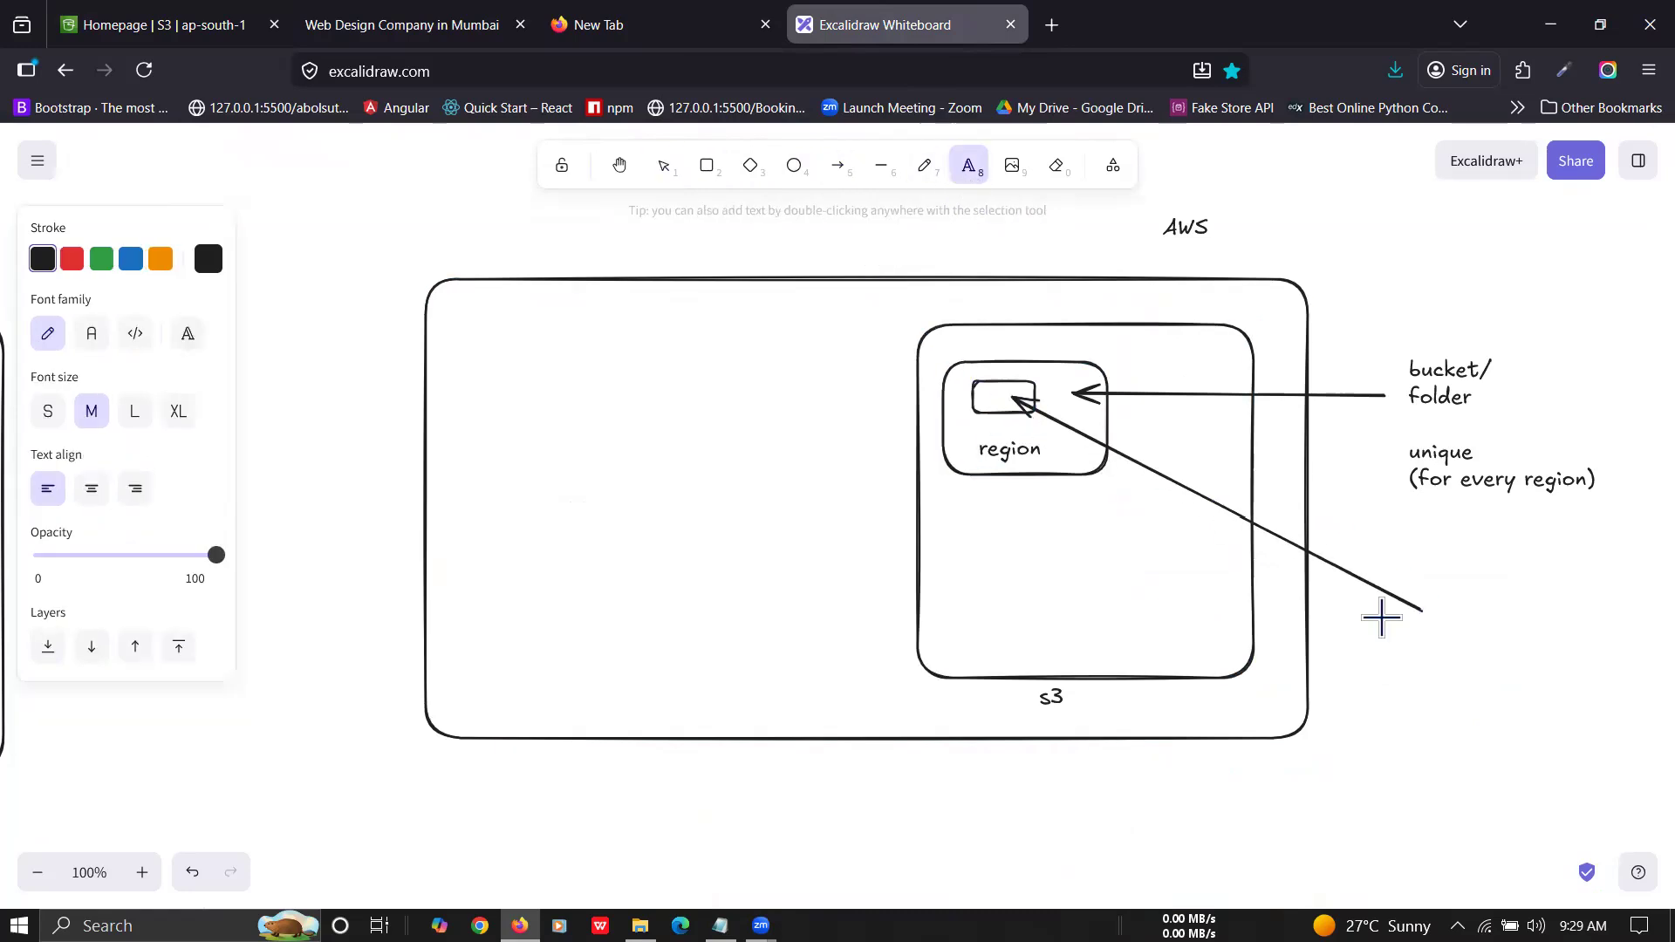
left_click(1448, 595)
type("up")
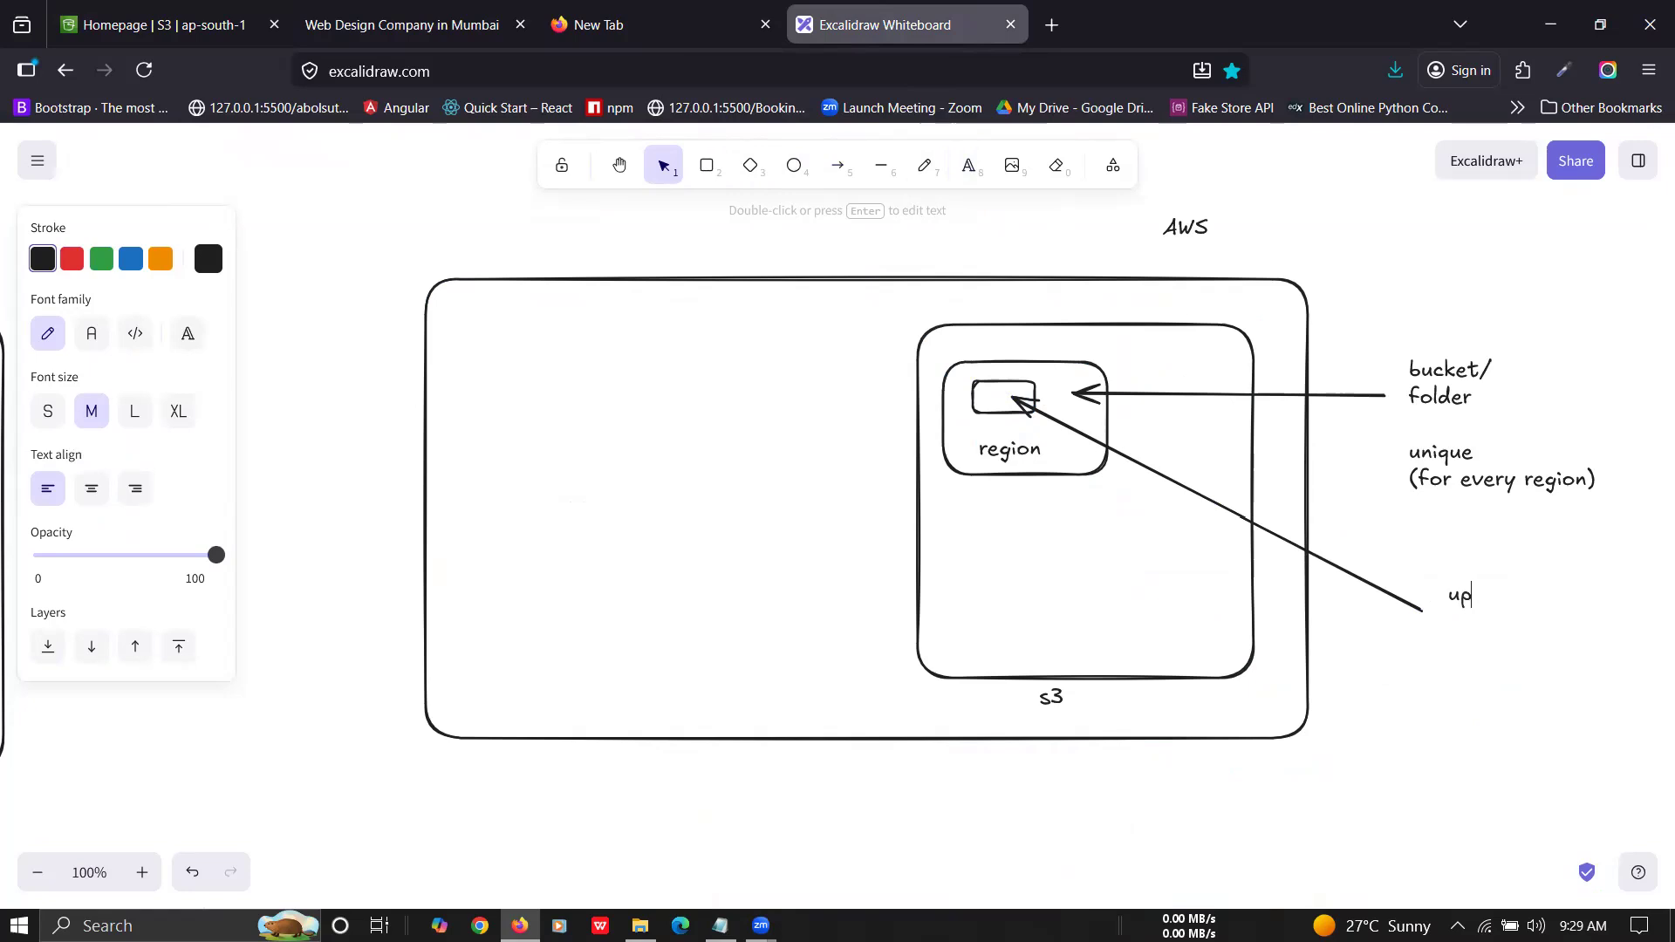
type("load")
key("Return")
type("(static files)  ")
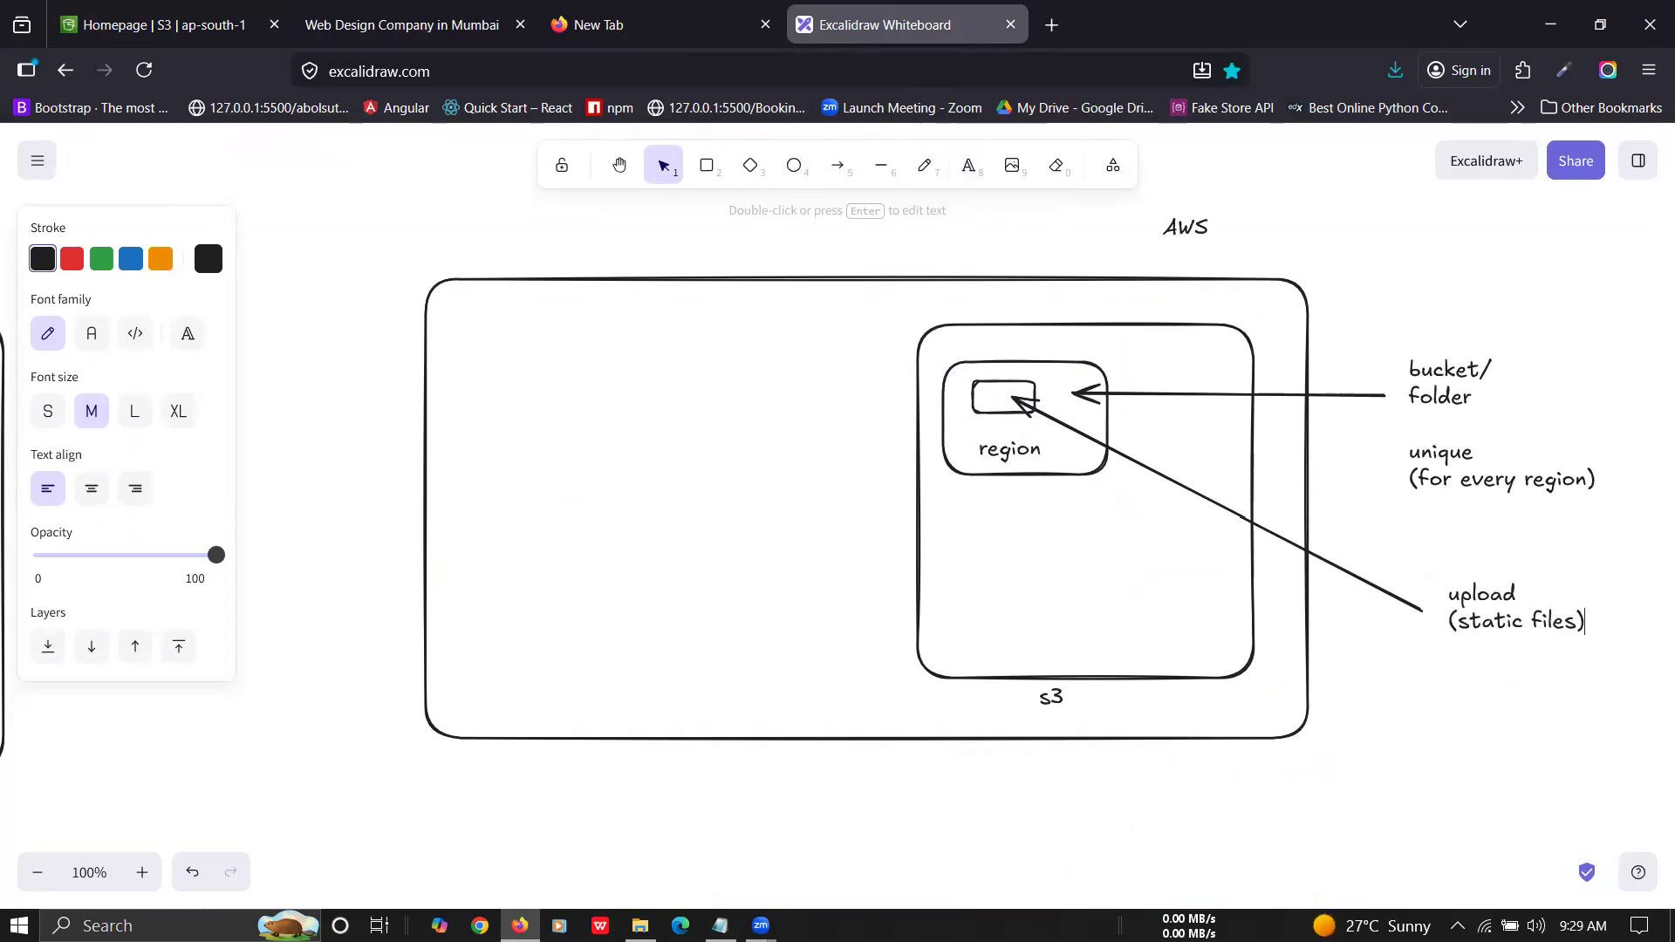
Step: Add "object" and "document" on separate lines below "(static files)" in the upload note, leaving a blank line between
type("object")
type("document")
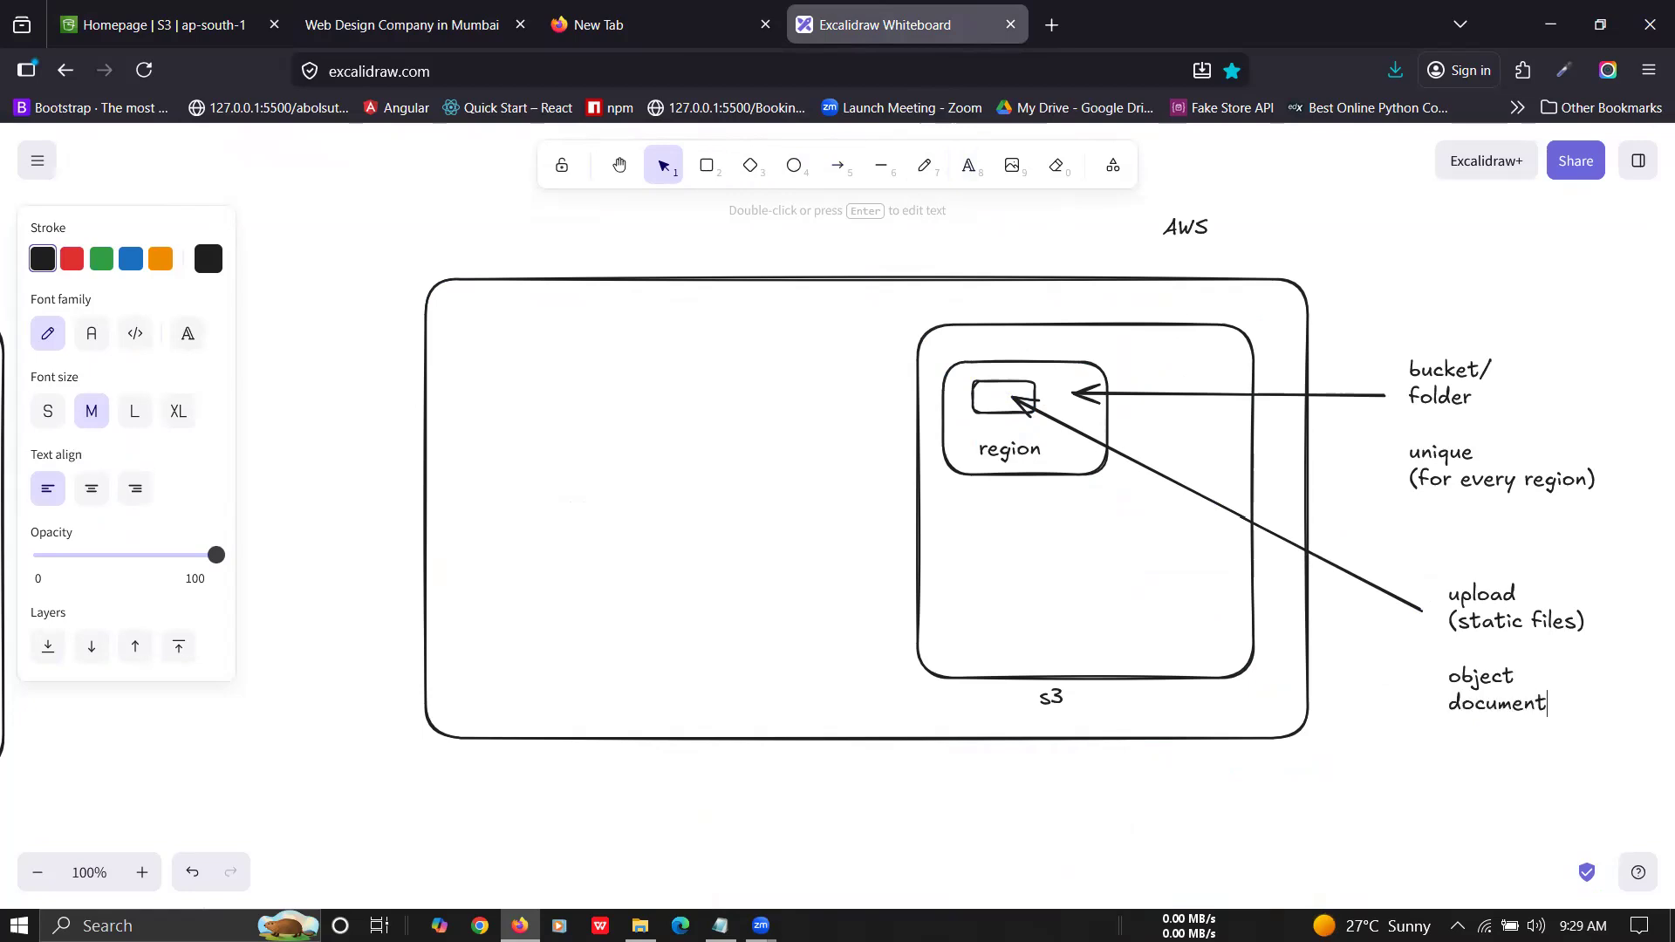
Step: Switch to the Amazon S3 console and read the introductory text about storing objects in a bucket
left_click(387, 10)
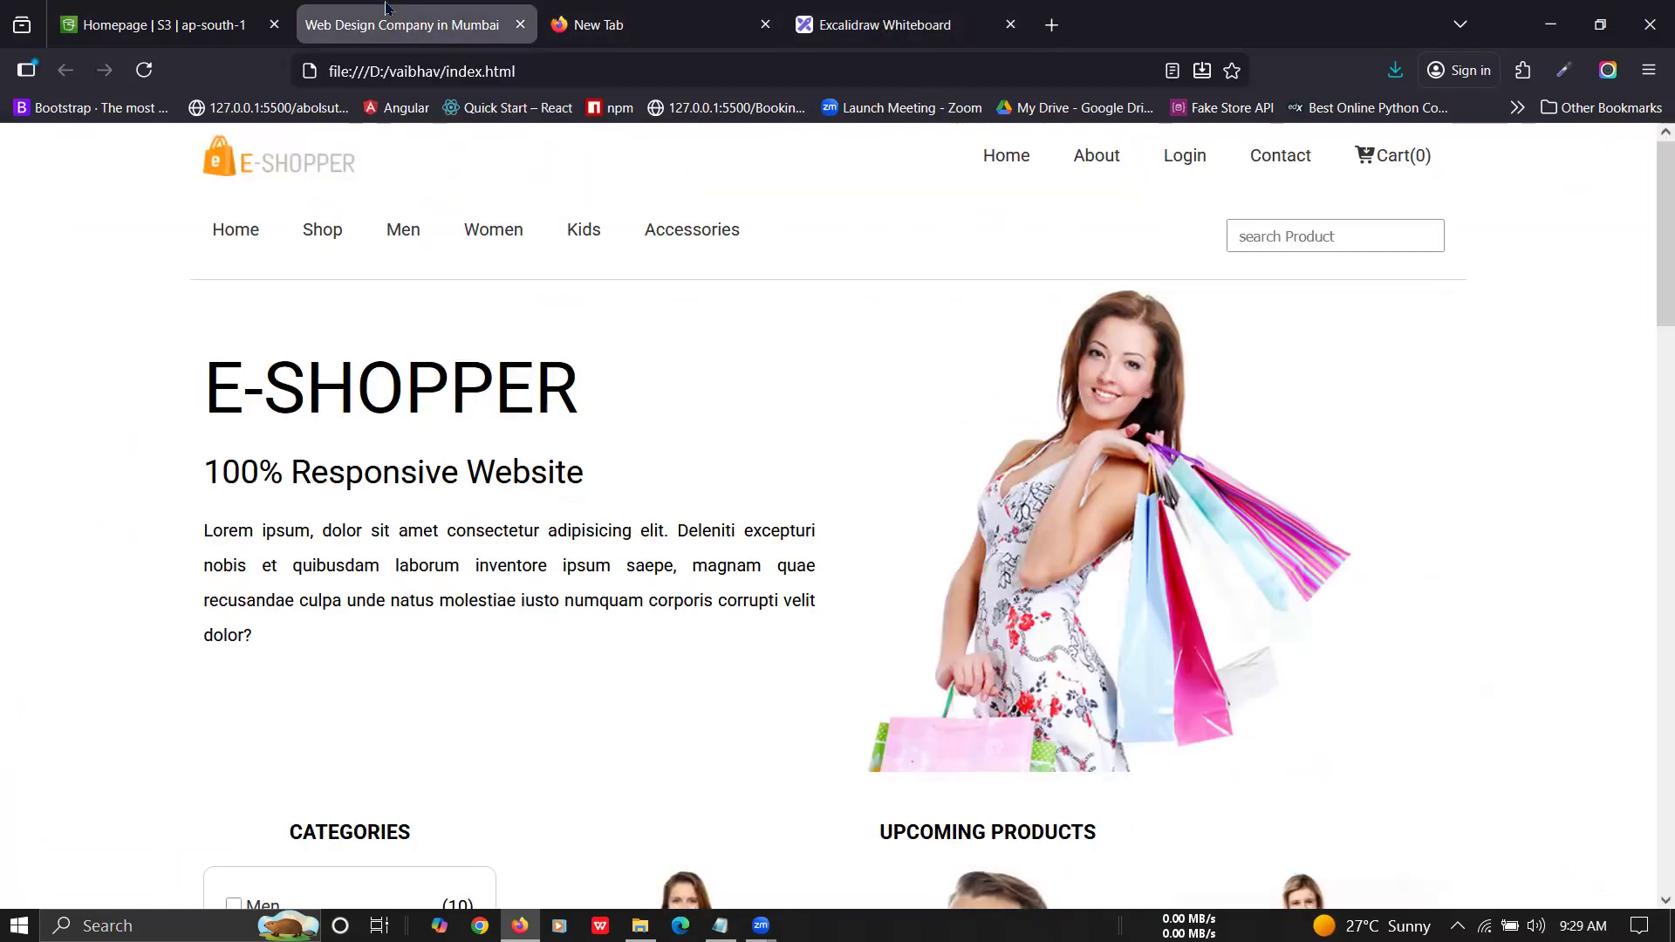
left_click(286, 11)
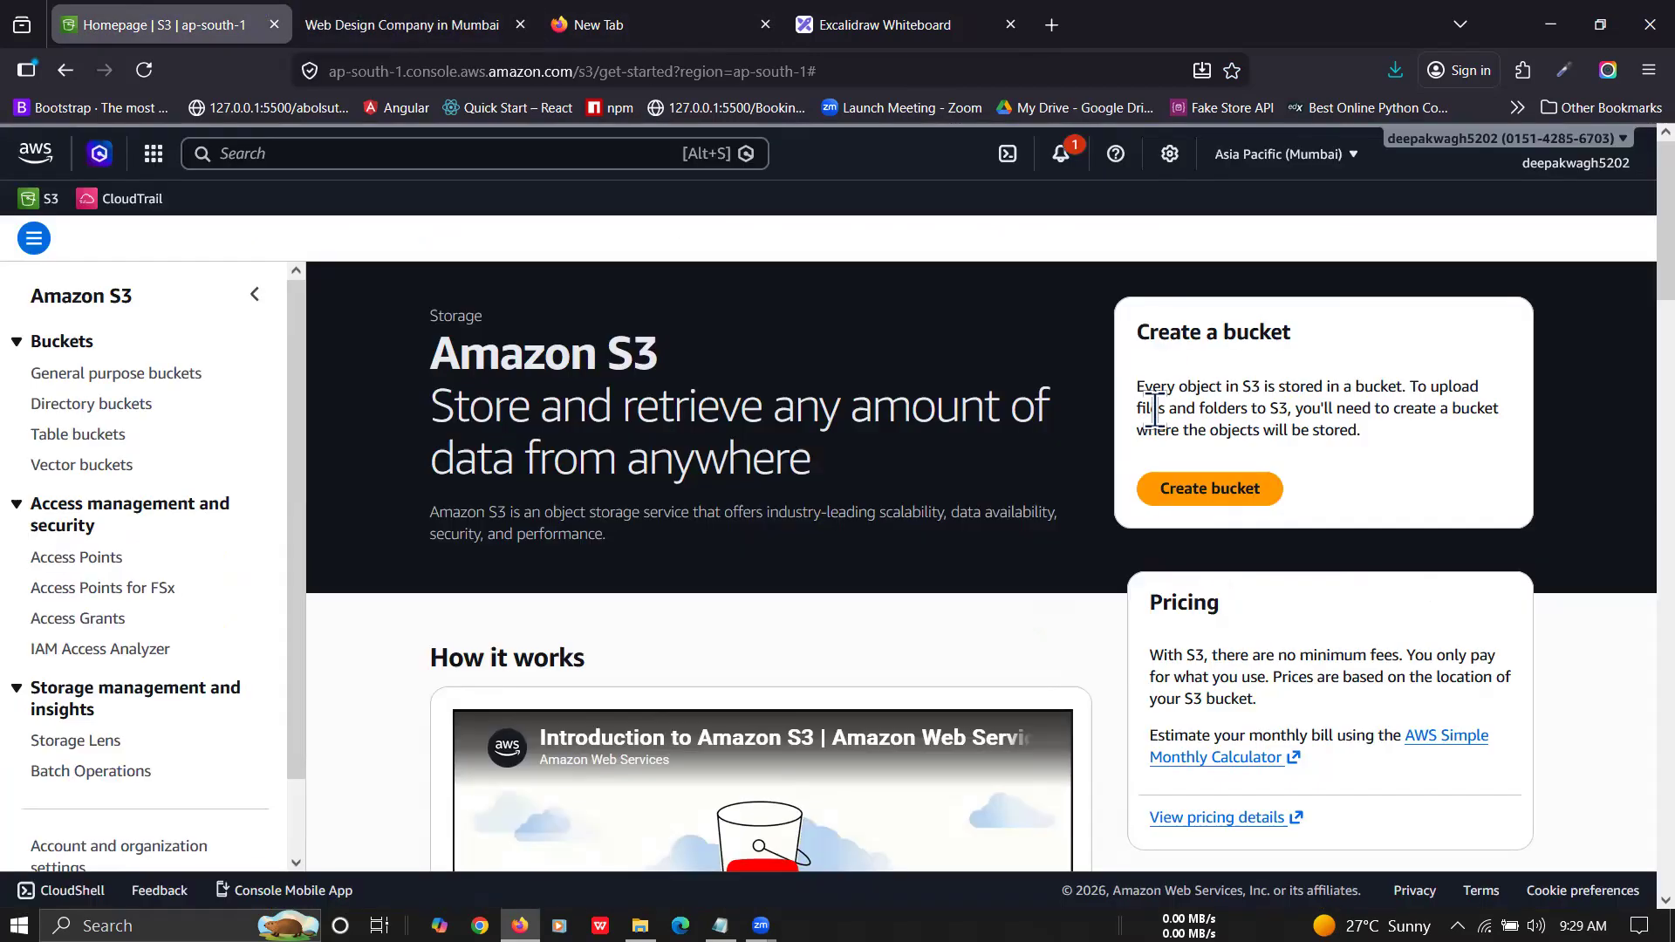
left_click_drag(1153, 390, 1357, 390)
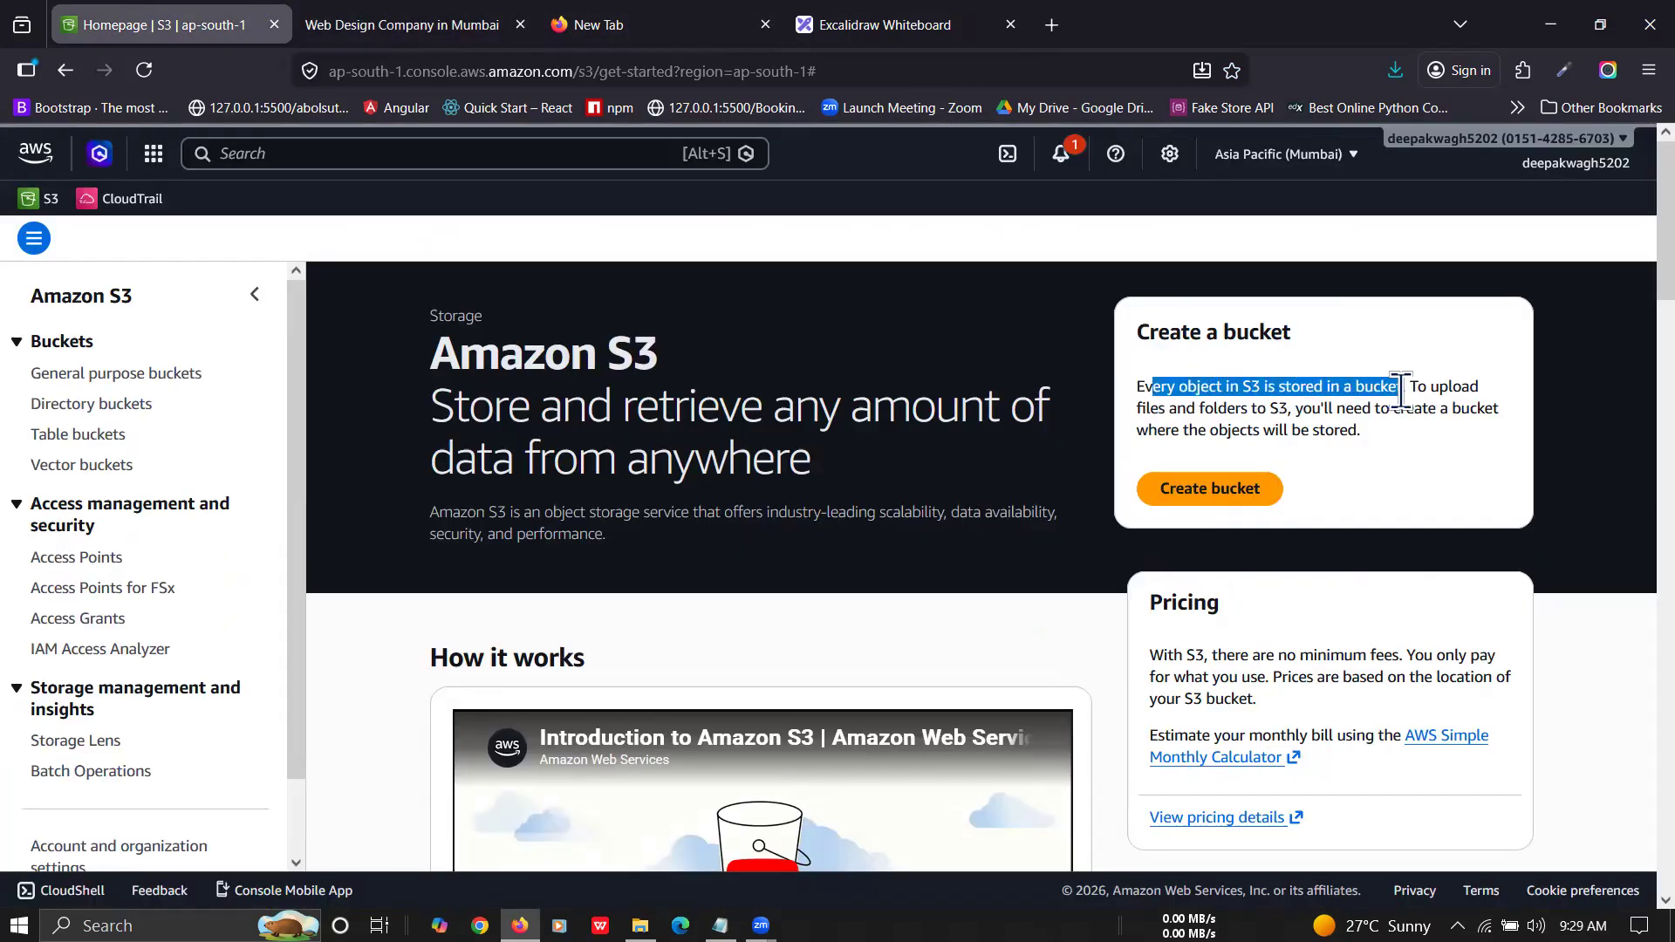
left_click_drag(1408, 386, 1482, 387)
left_click_drag(1187, 409, 1481, 408)
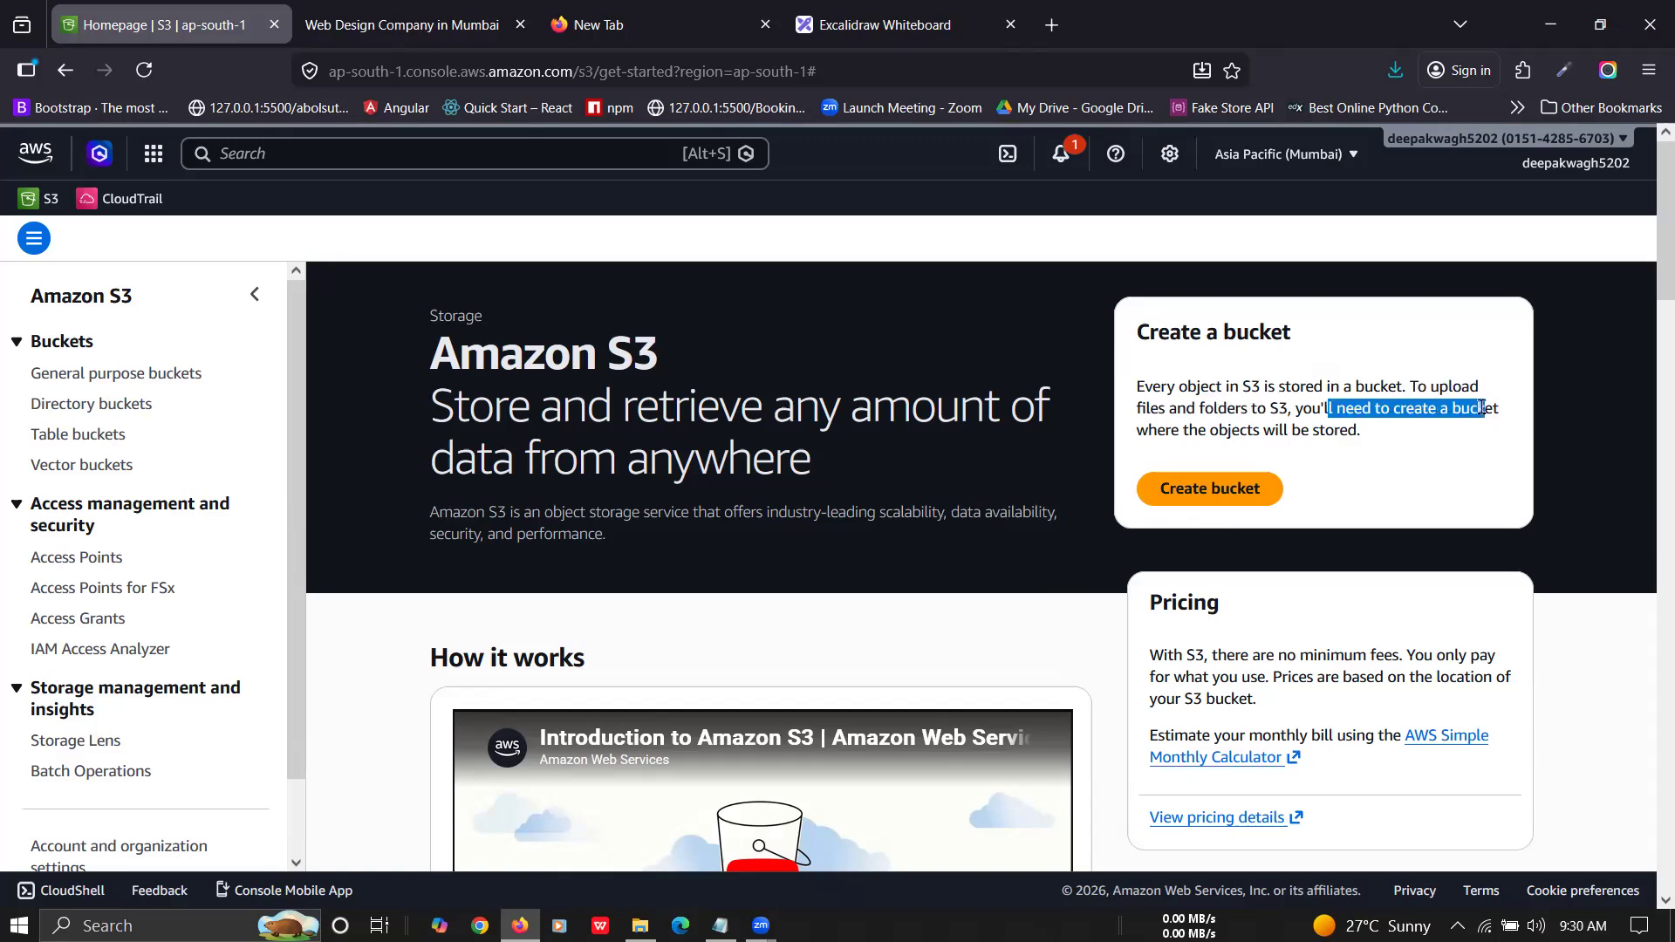
left_click_drag(1218, 429, 1353, 427)
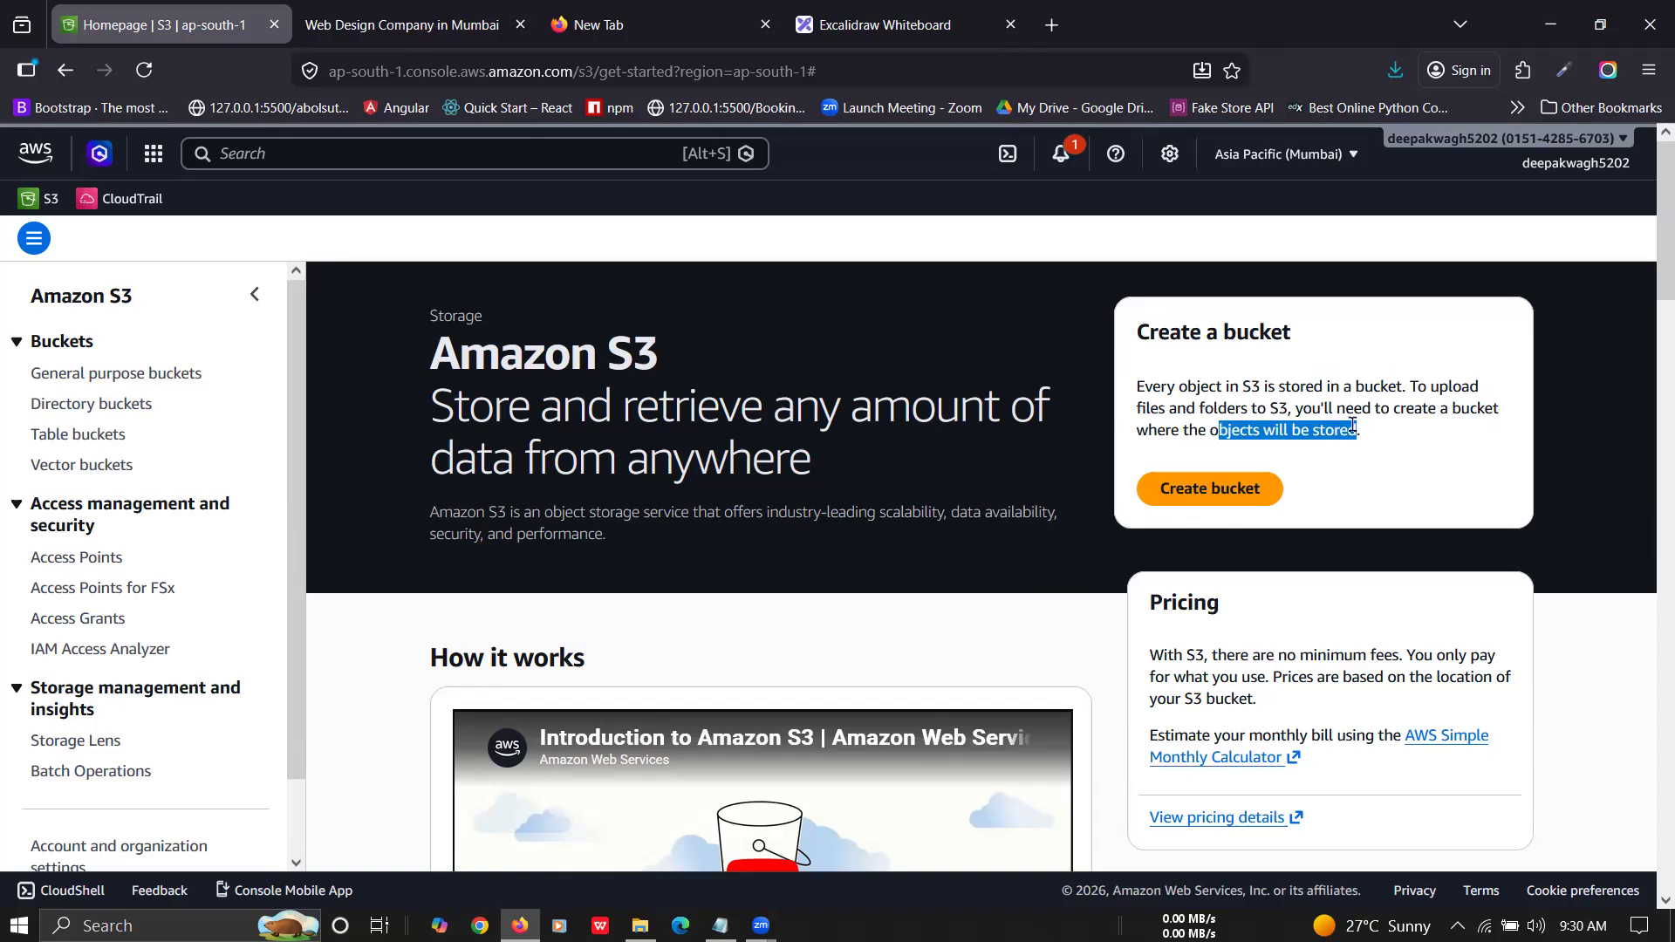
Step: Start a new general purpose bucket named "eshopper-layout-march-2026" and check the name against the bucket naming rules
left_click(1235, 491)
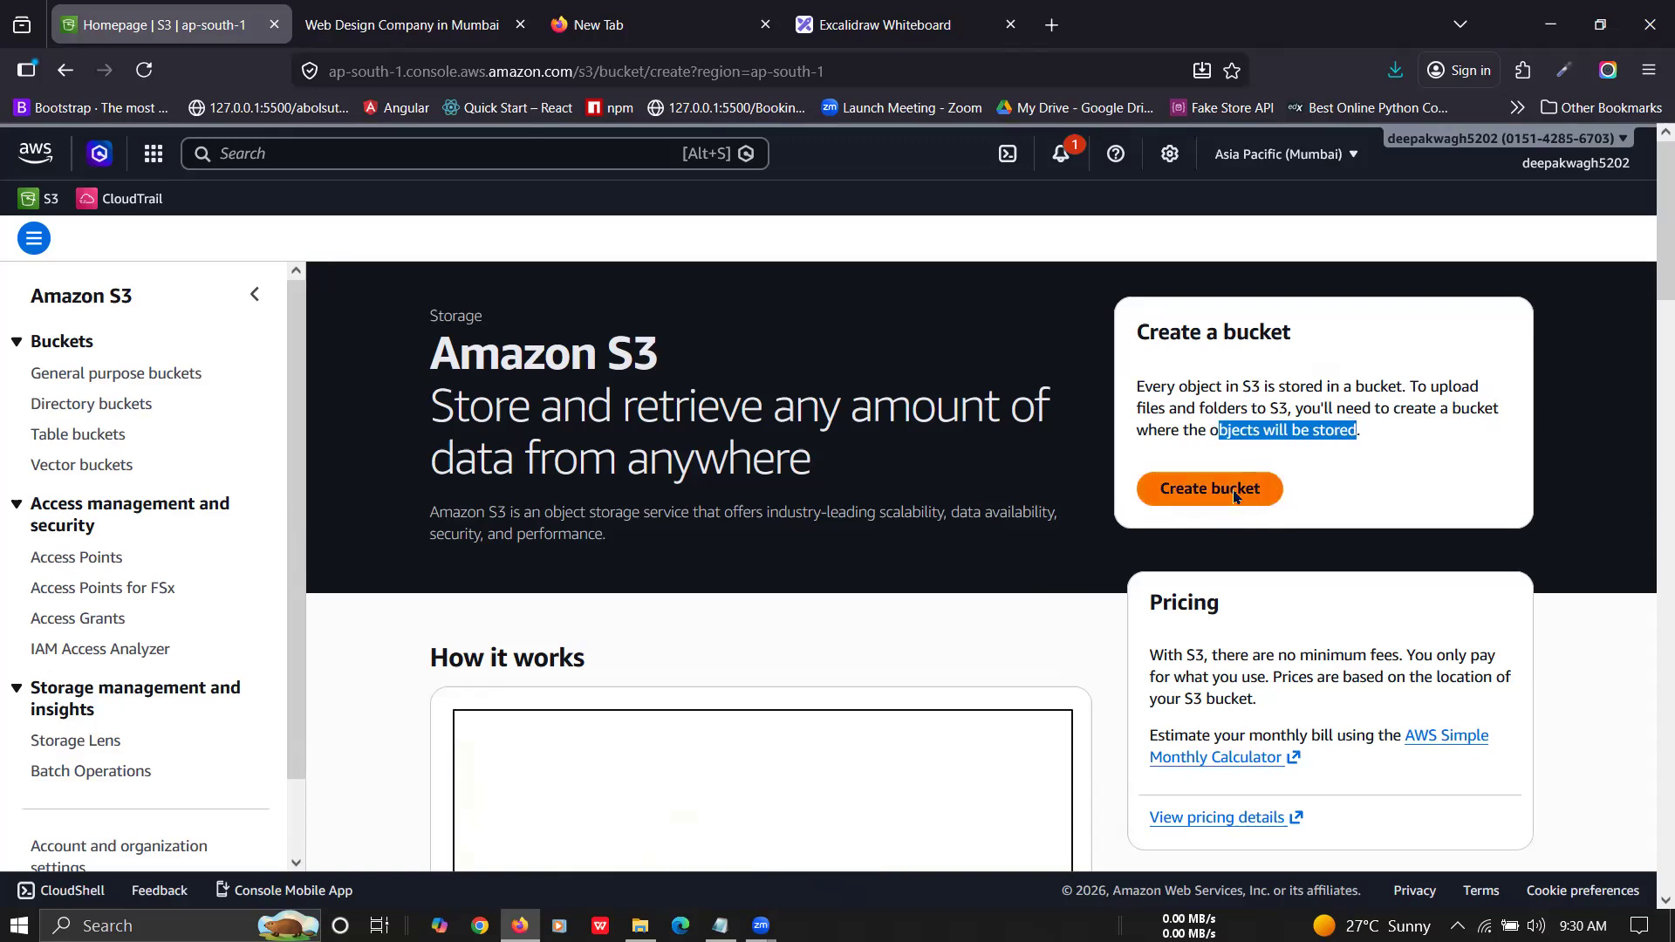
scroll(722, 467, "down", 2)
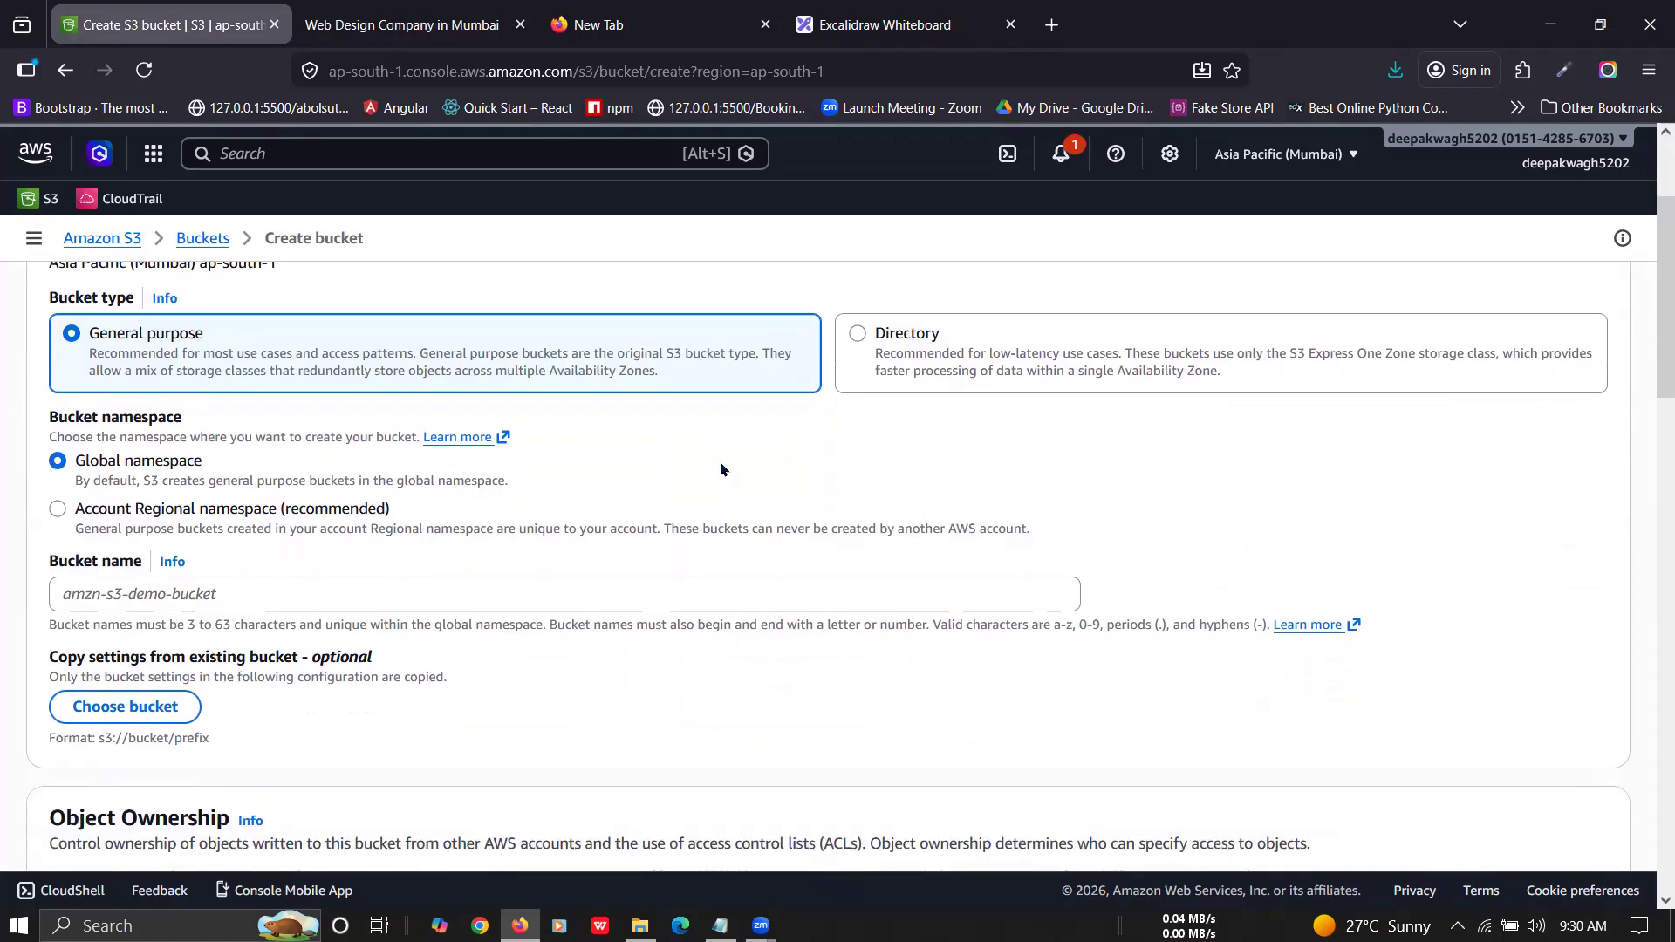
scroll(721, 469, "down", 1)
left_click(137, 560)
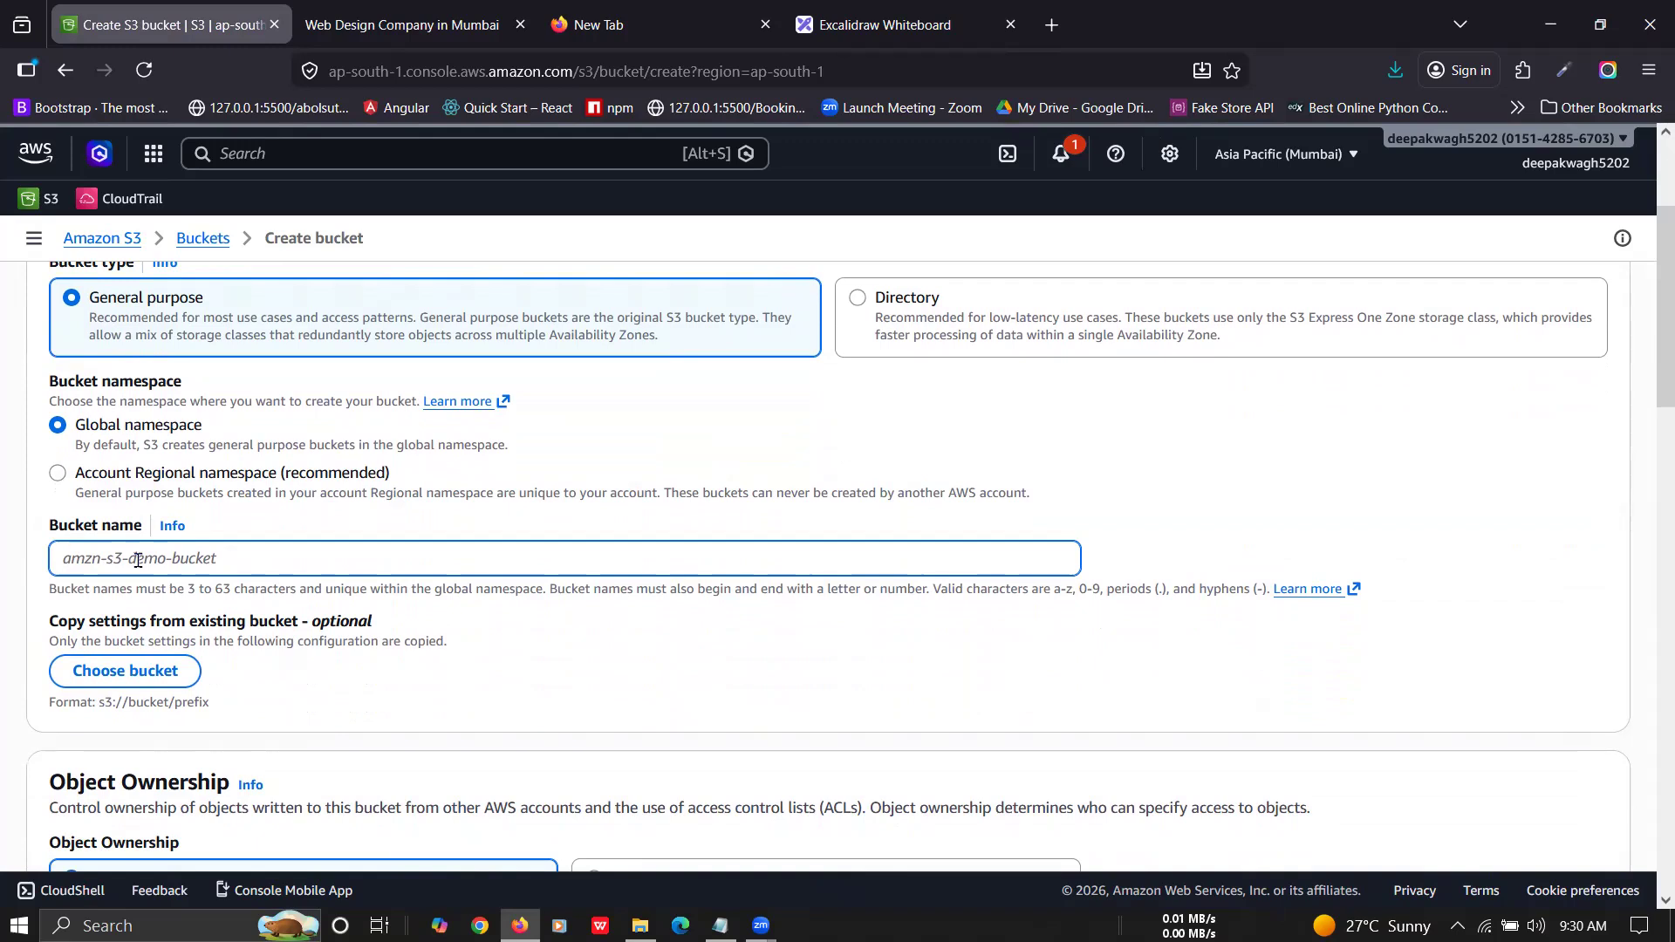
type("eshopp")
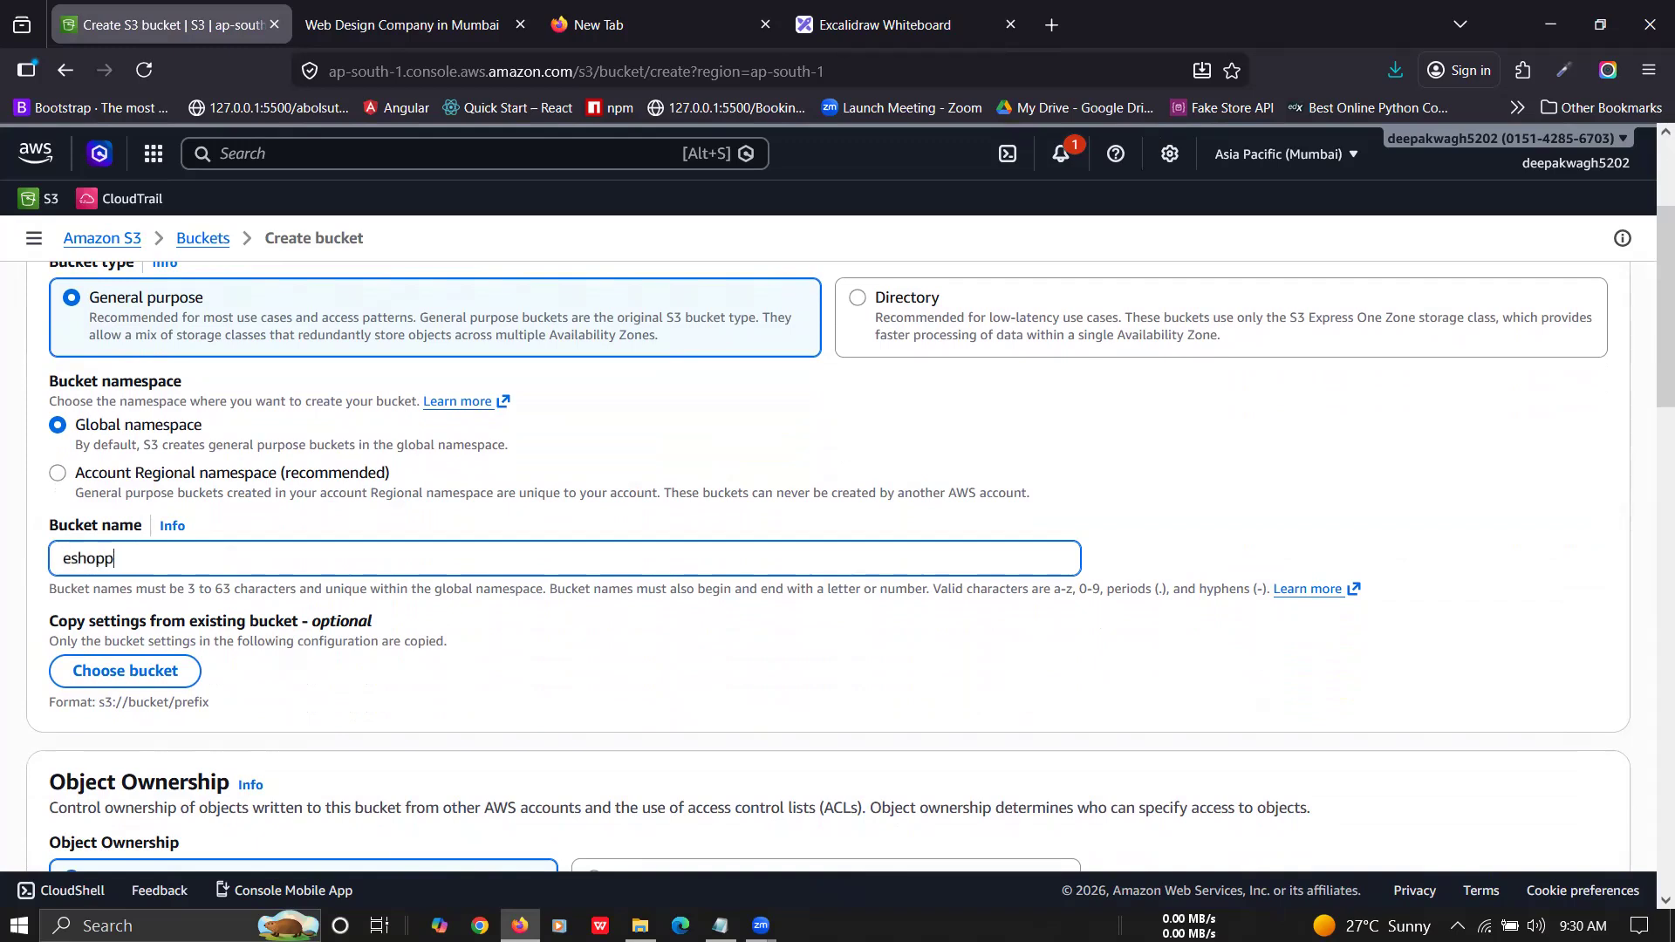
type("er-layout-march-2026")
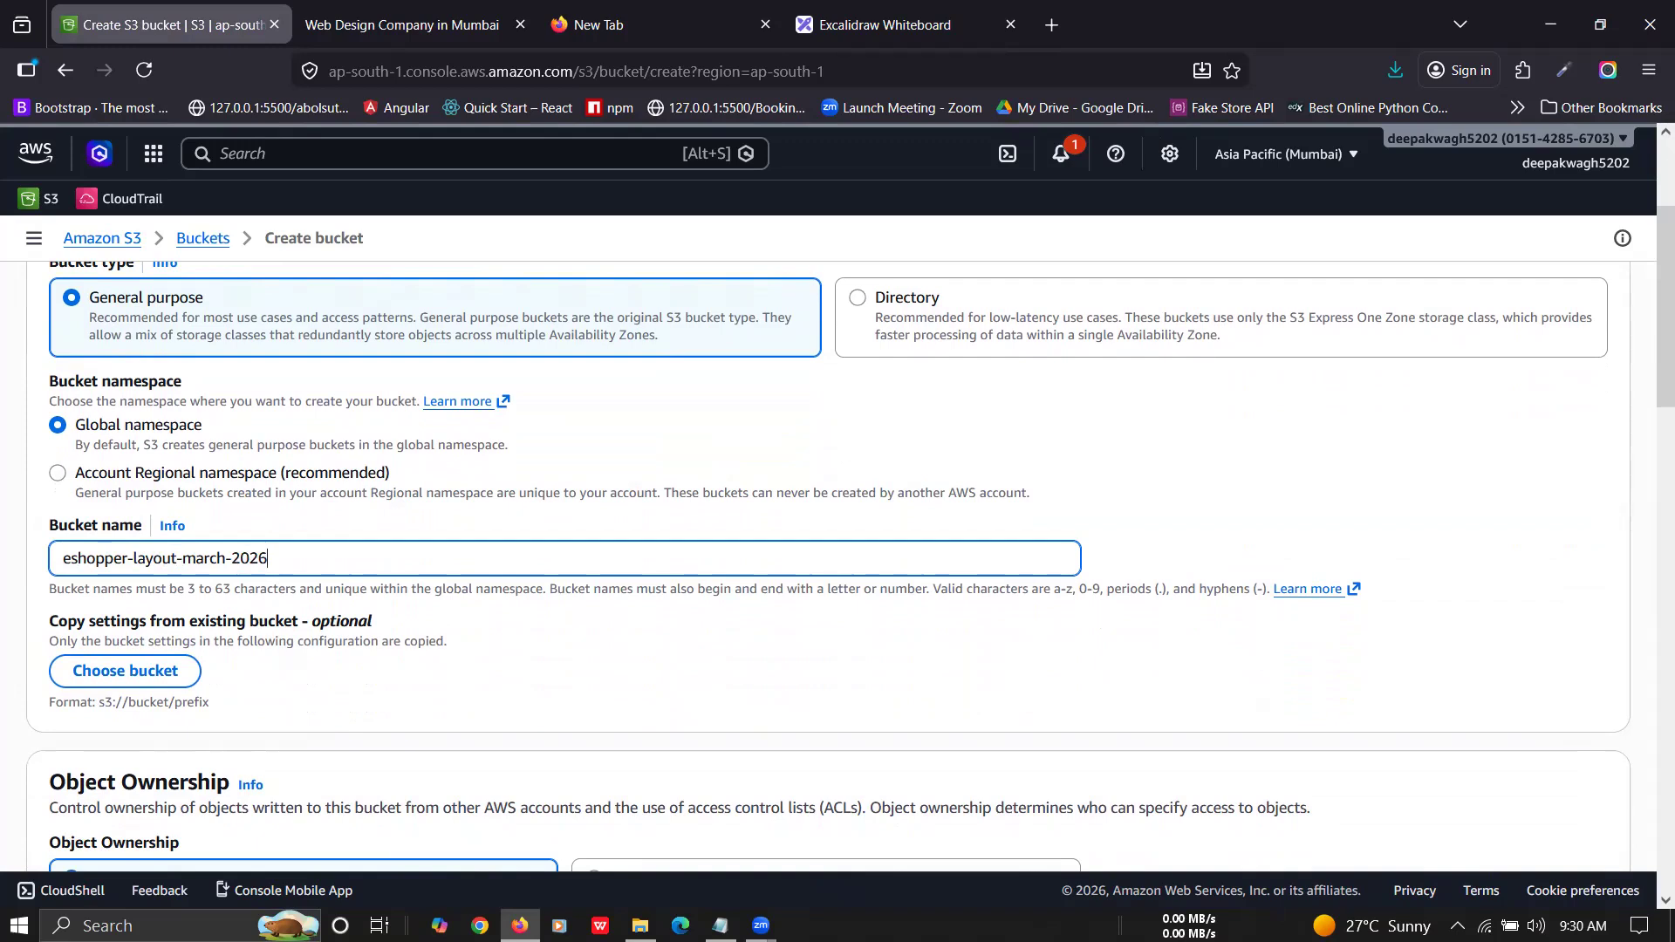
left_click_drag(177, 588, 354, 588)
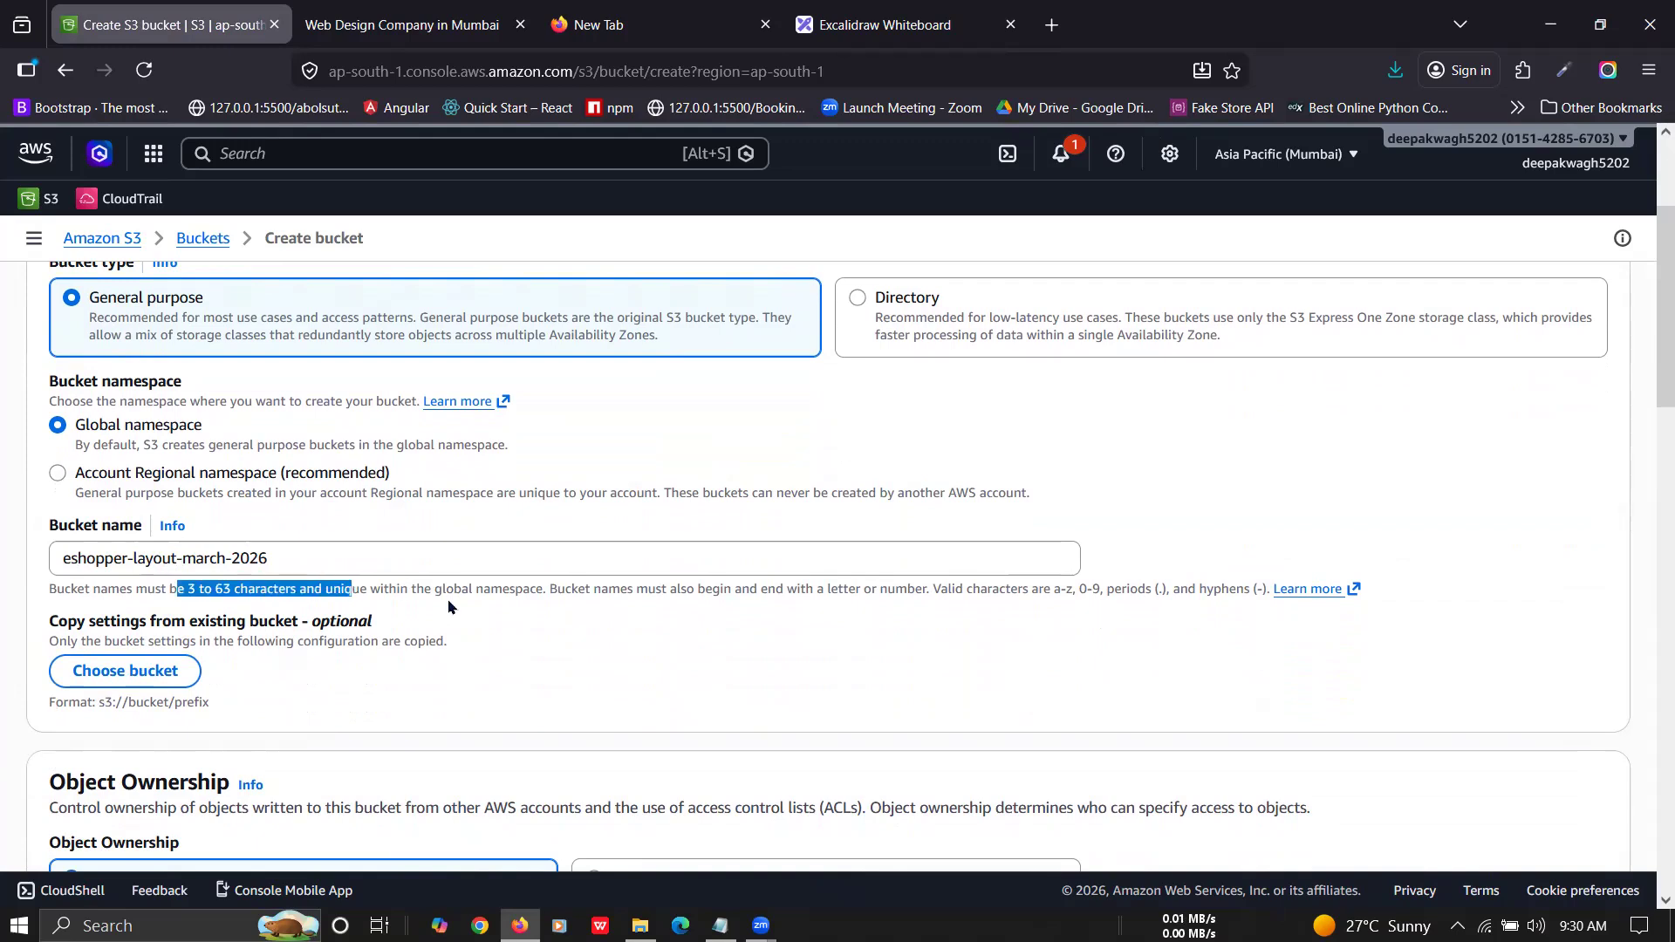
left_click_drag(968, 590, 1275, 586)
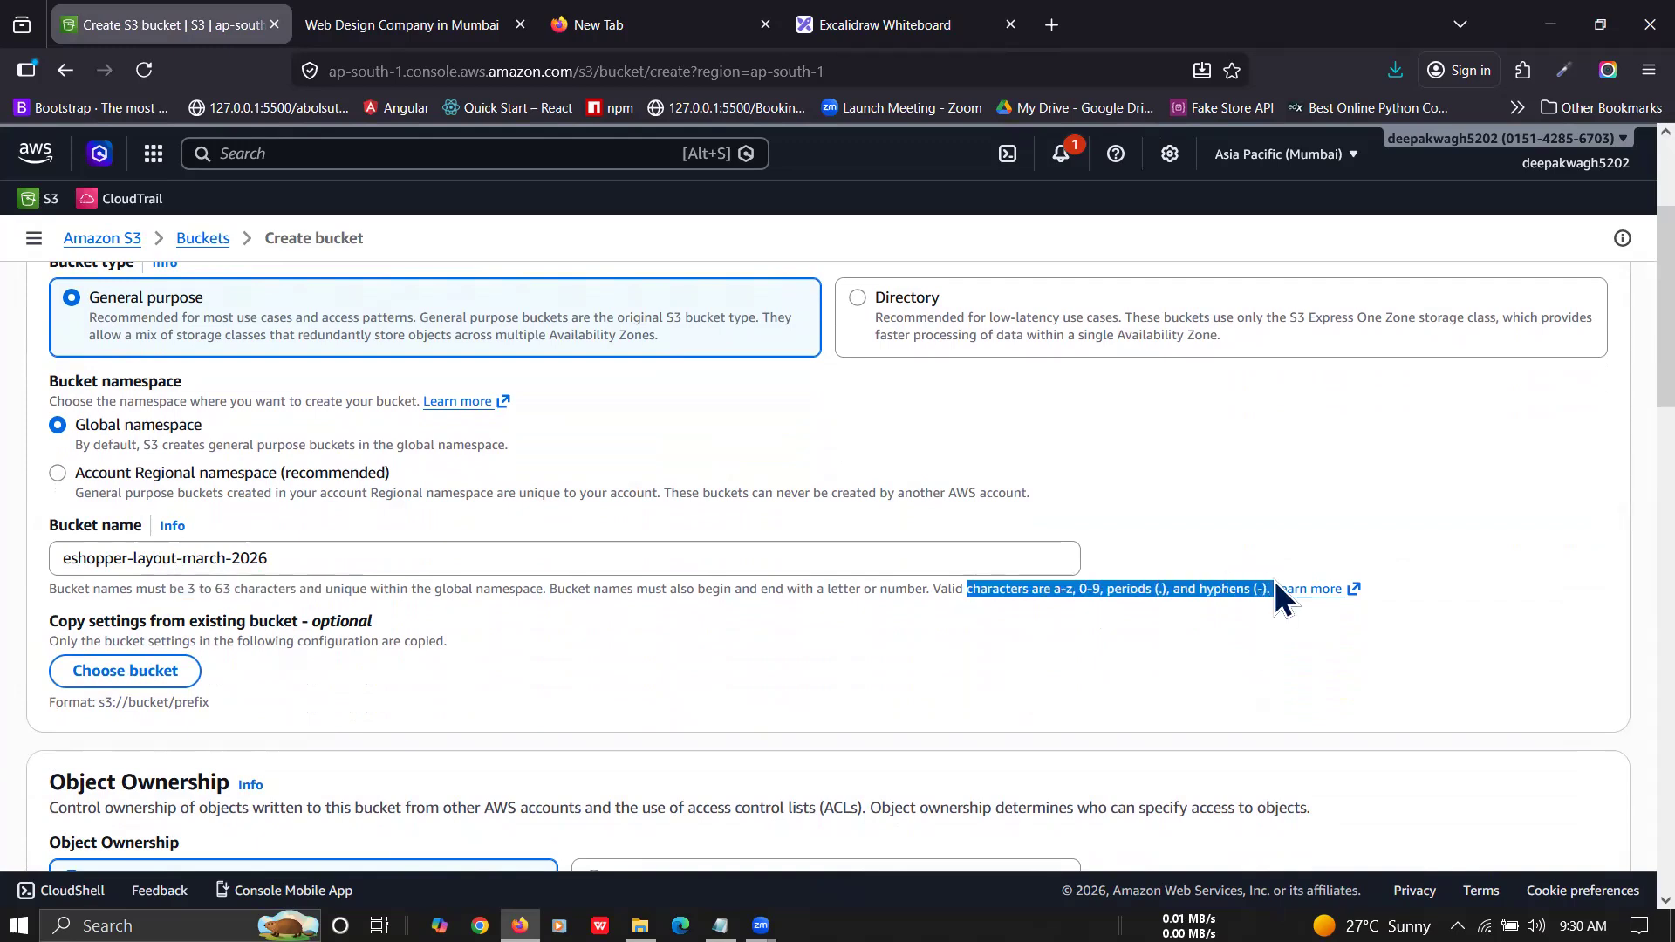
Step: Turn off Block all public access for the bucket and acknowledge that its objects might become public
scroll(714, 665, "down", 3)
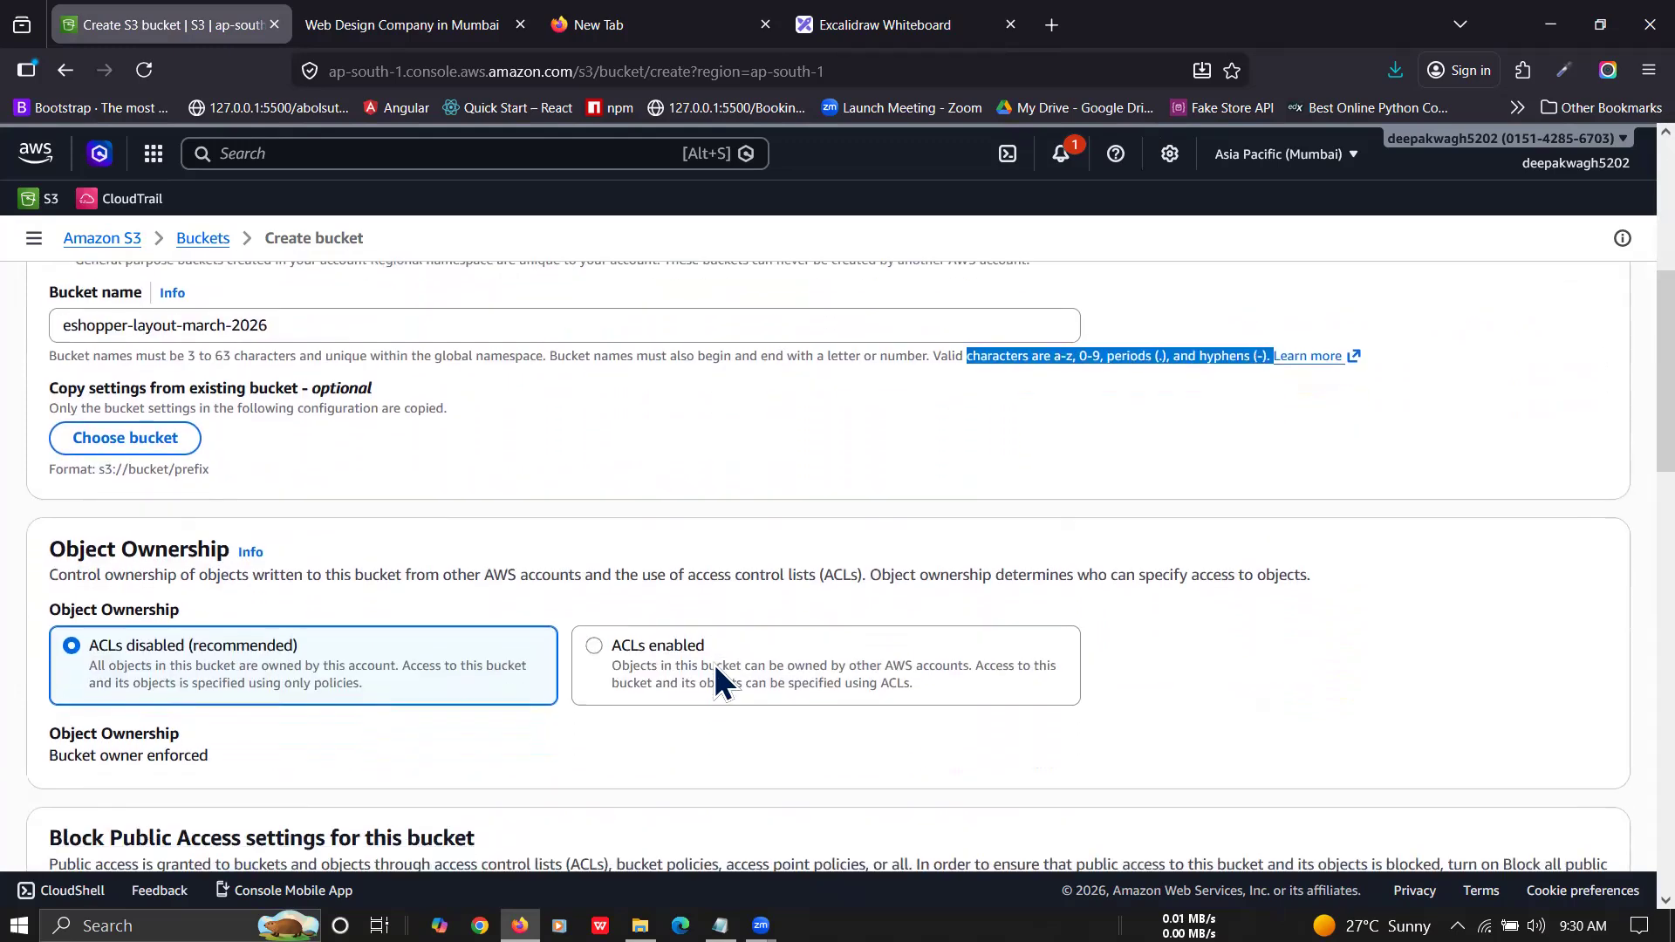
scroll(715, 668, "down", 6)
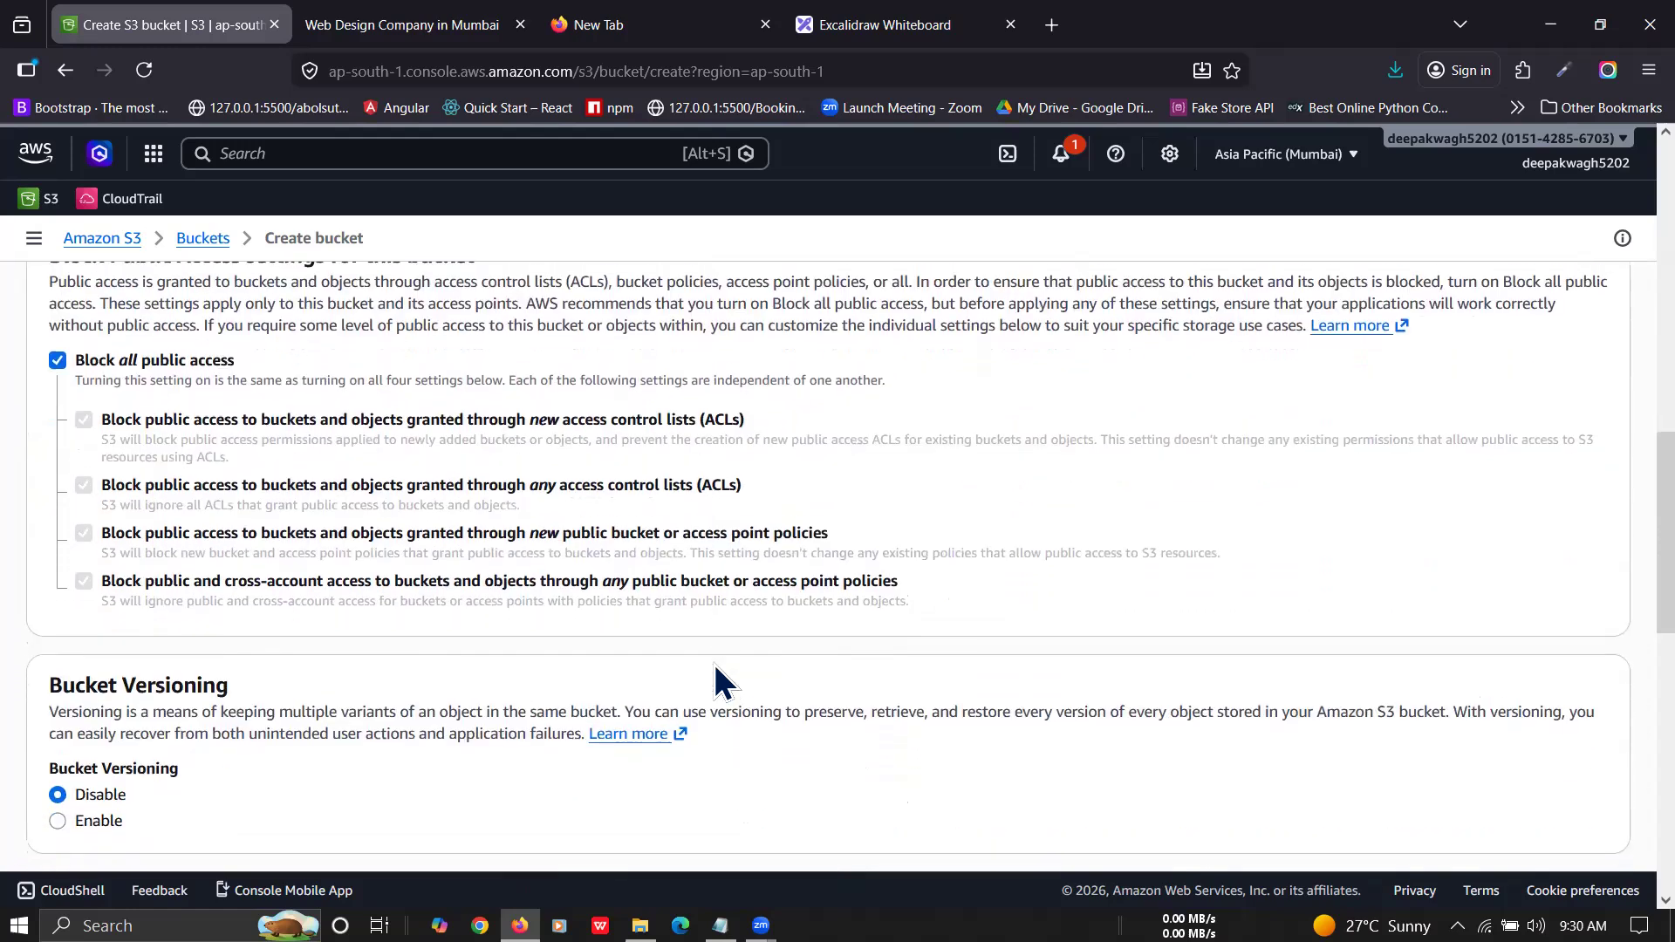
scroll(714, 663, "up", 1)
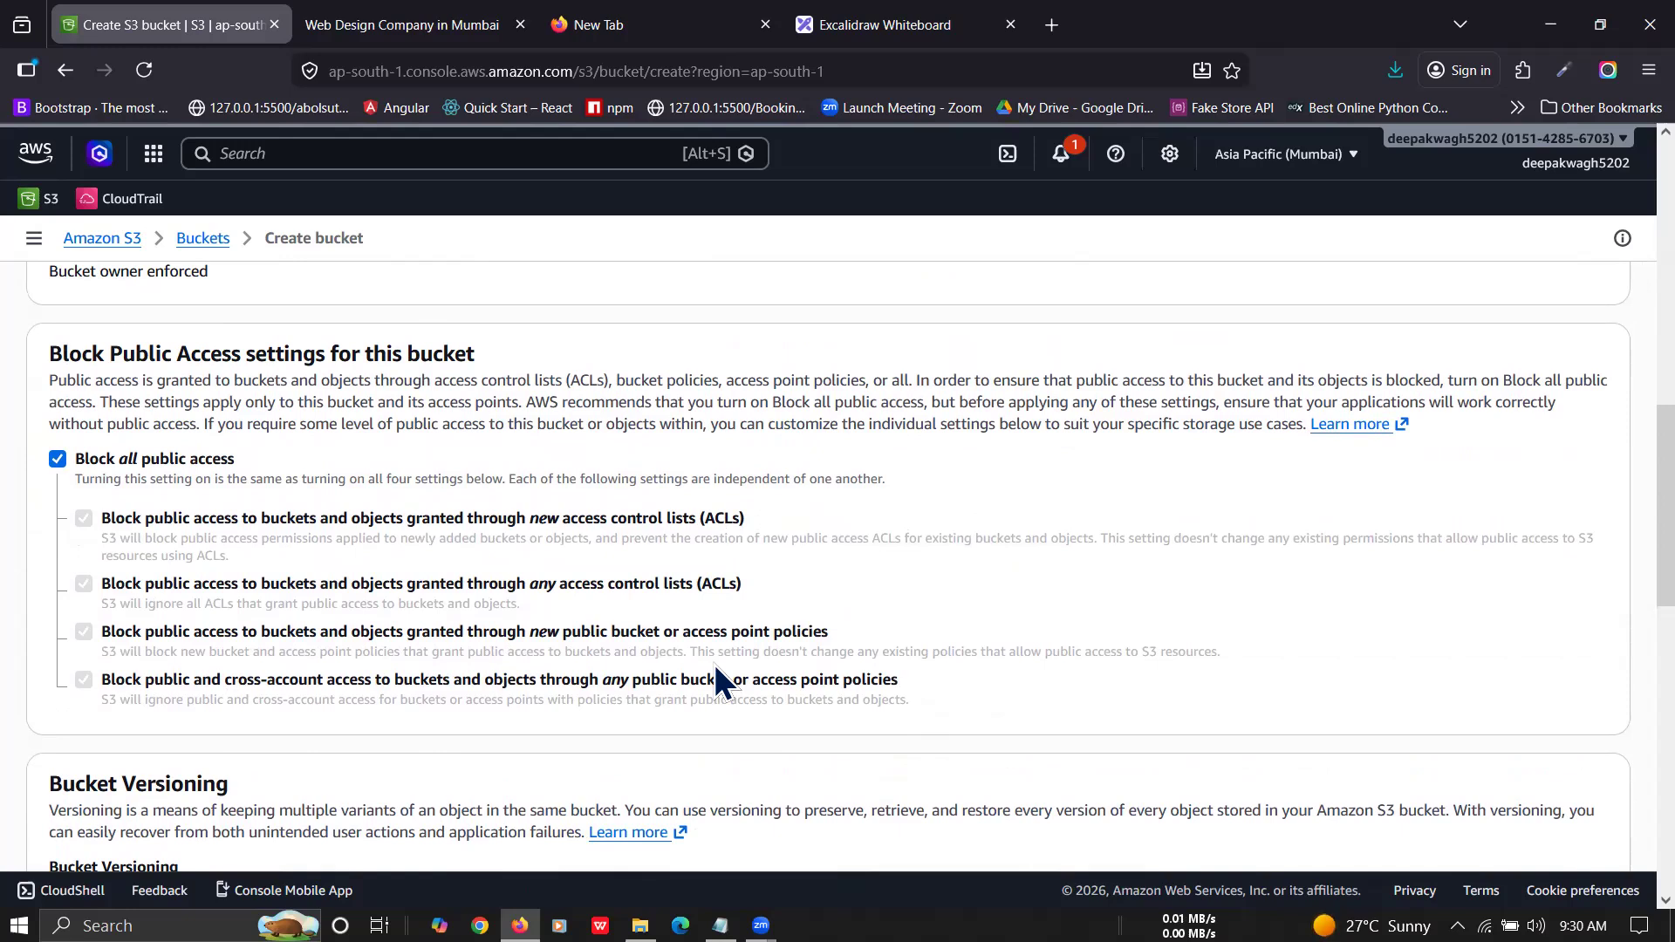
left_click_drag(48, 354, 419, 347)
left_click(418, 349)
left_click_drag(122, 353, 463, 357)
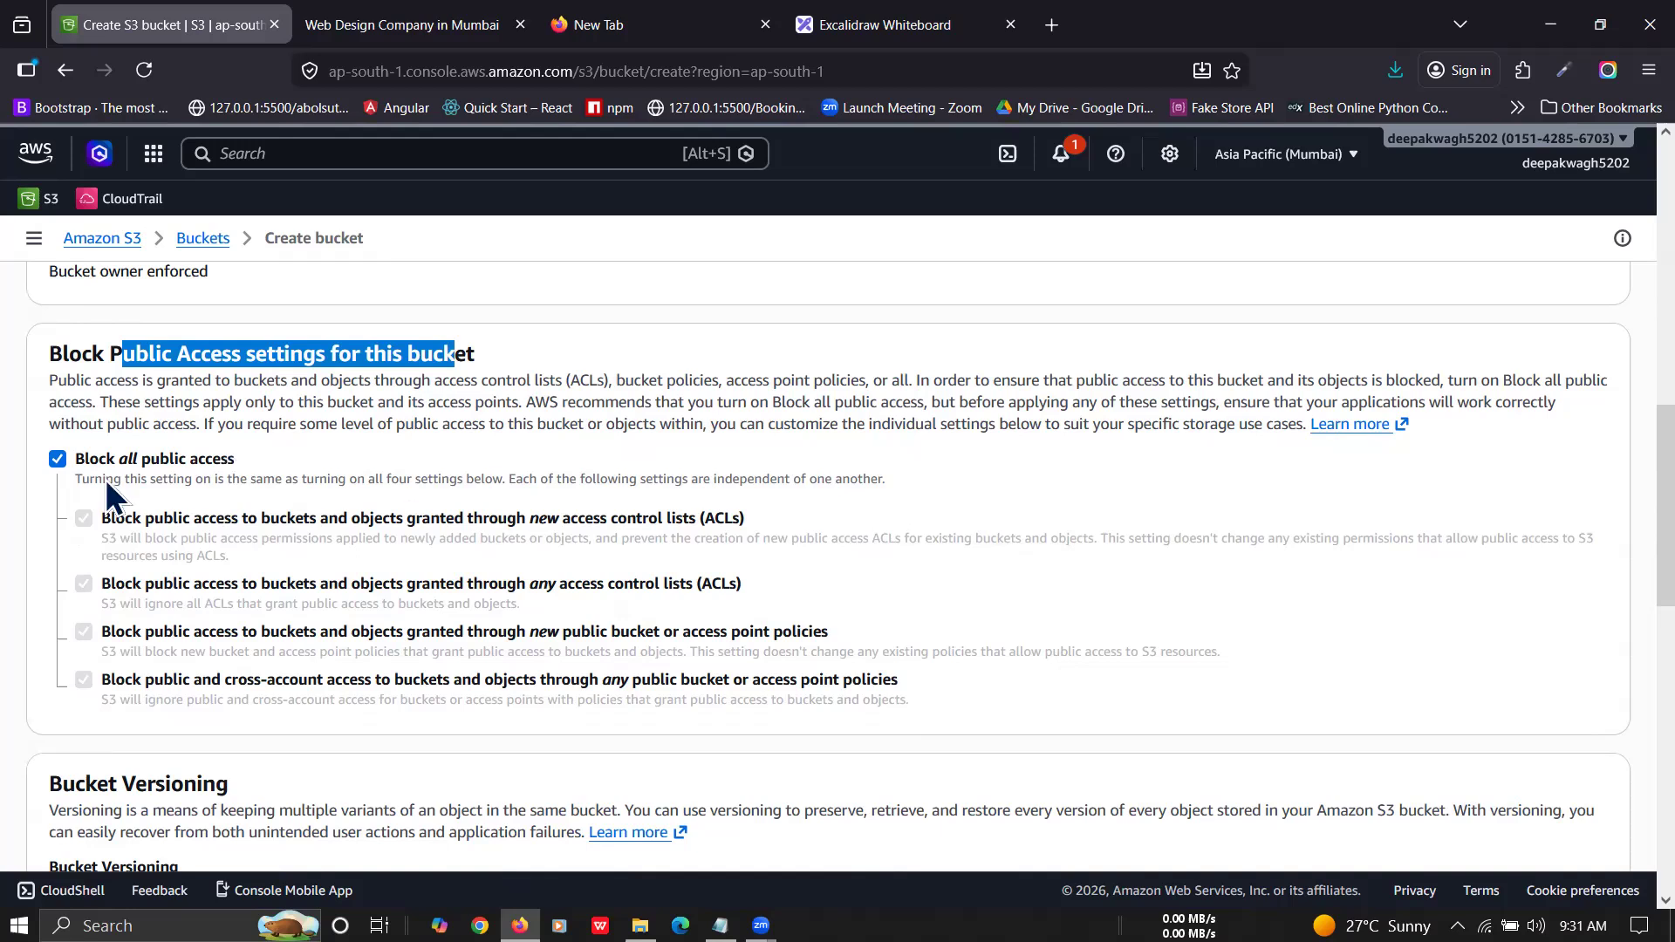
left_click(56, 460)
scroll(273, 521, "down", 2)
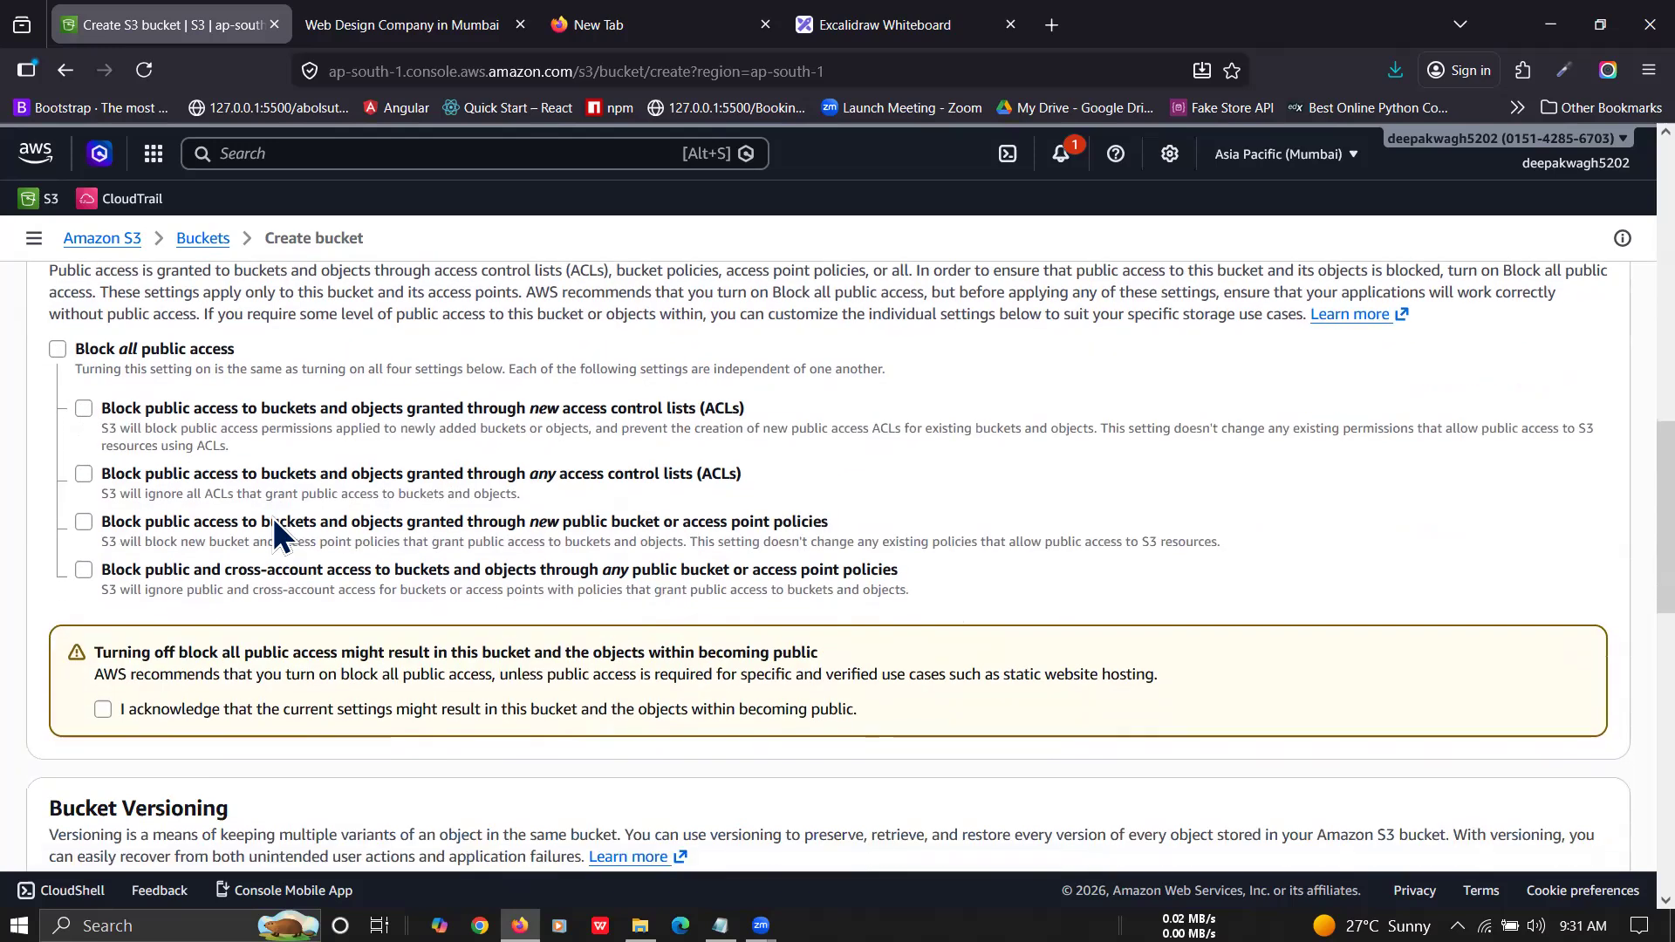
scroll(273, 532, "down", 1)
left_click(102, 661)
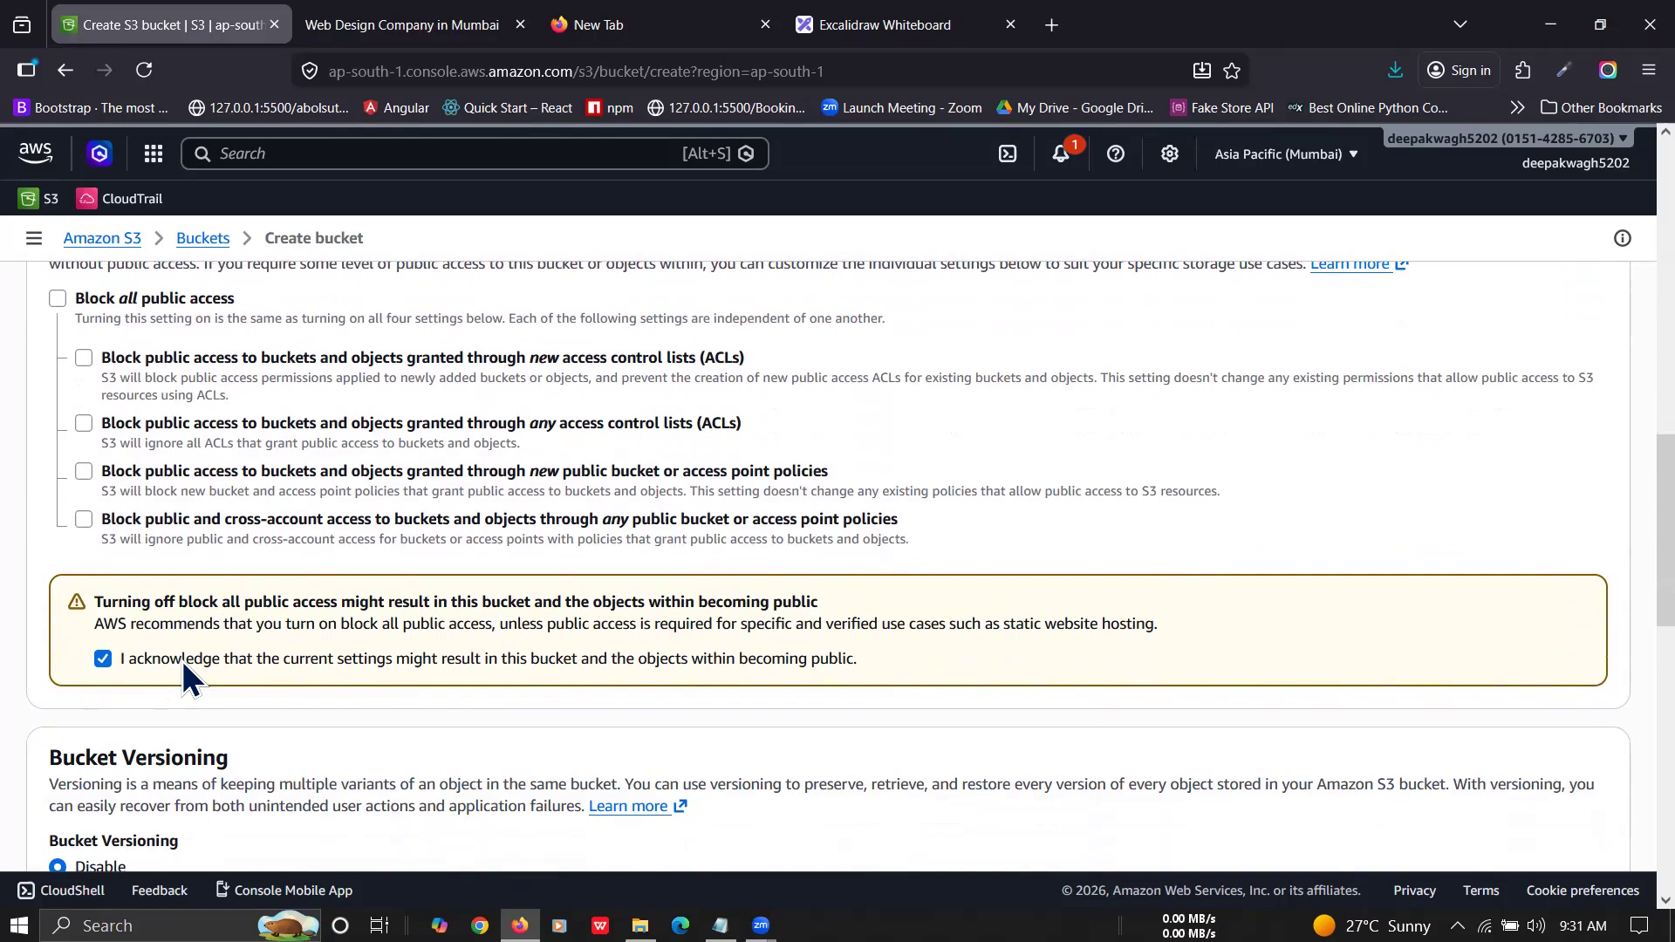
Step: Create the bucket with the remaining default settings and start an upload into it
scroll(183, 665, "down", 10)
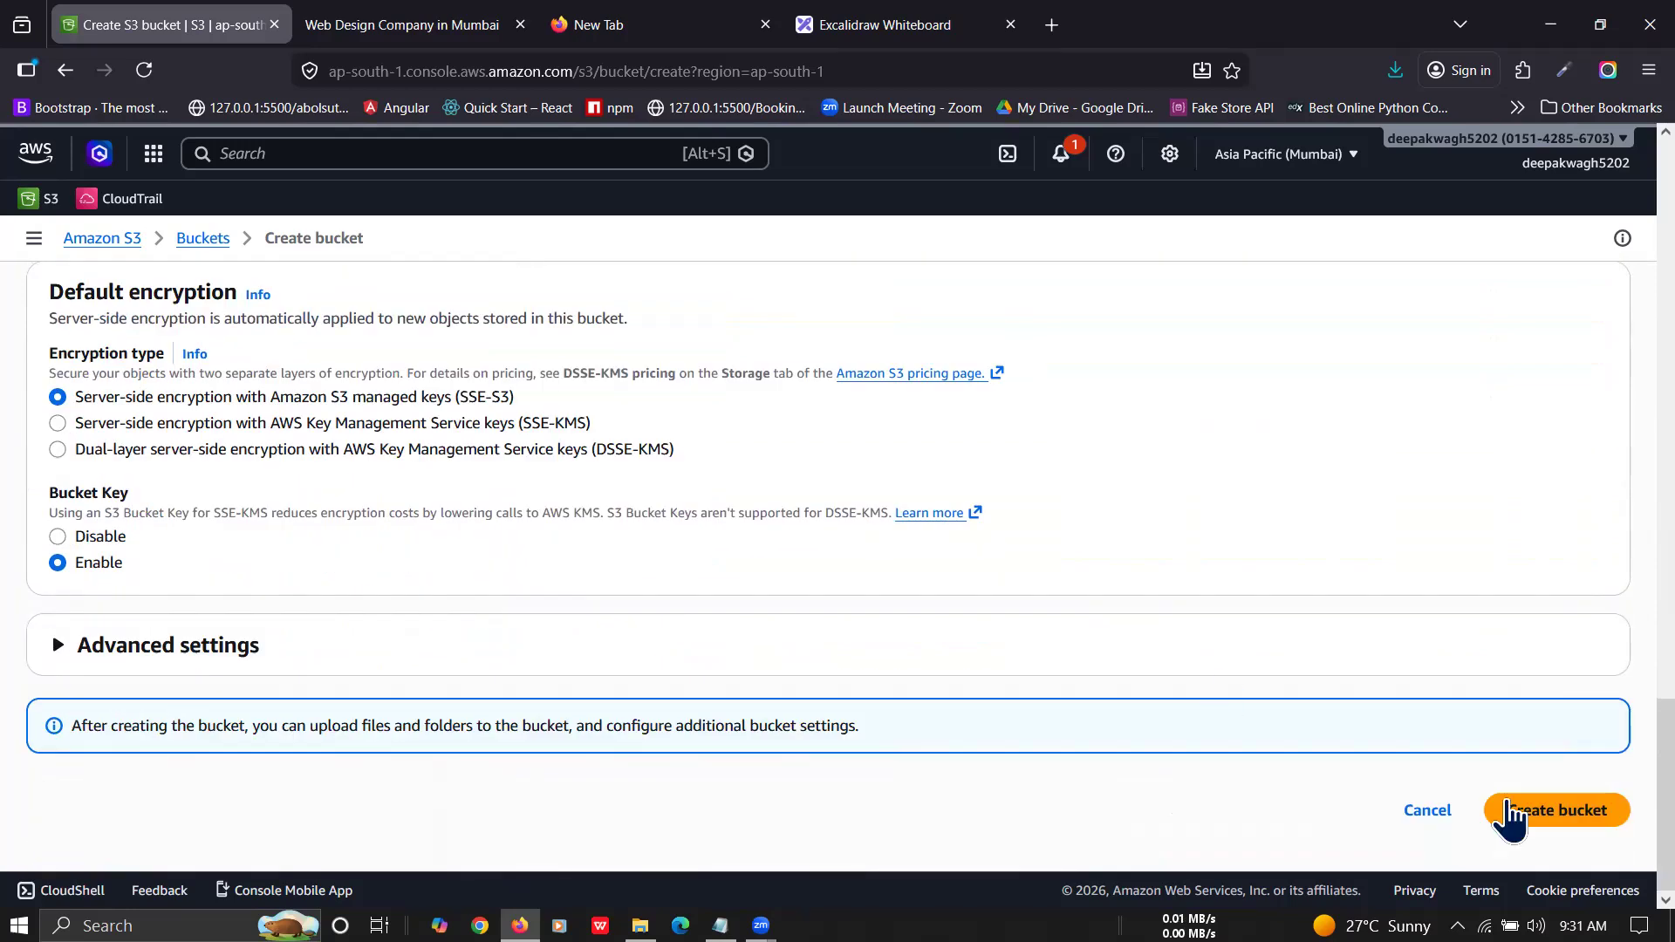
left_click(1545, 810)
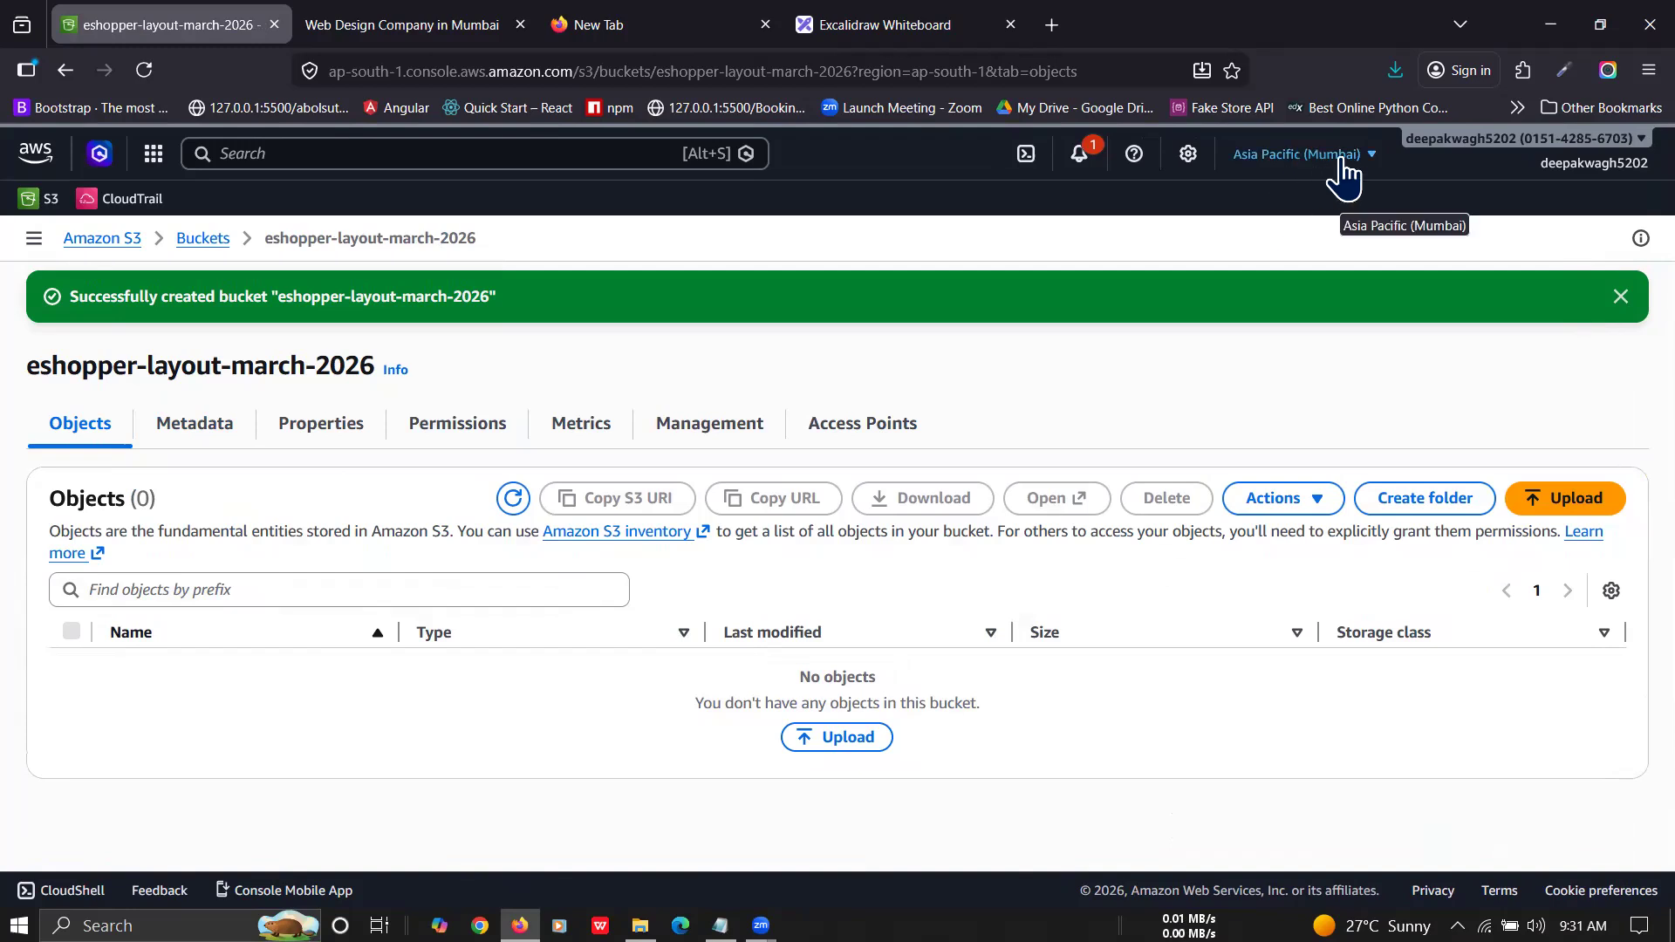
left_click(848, 738)
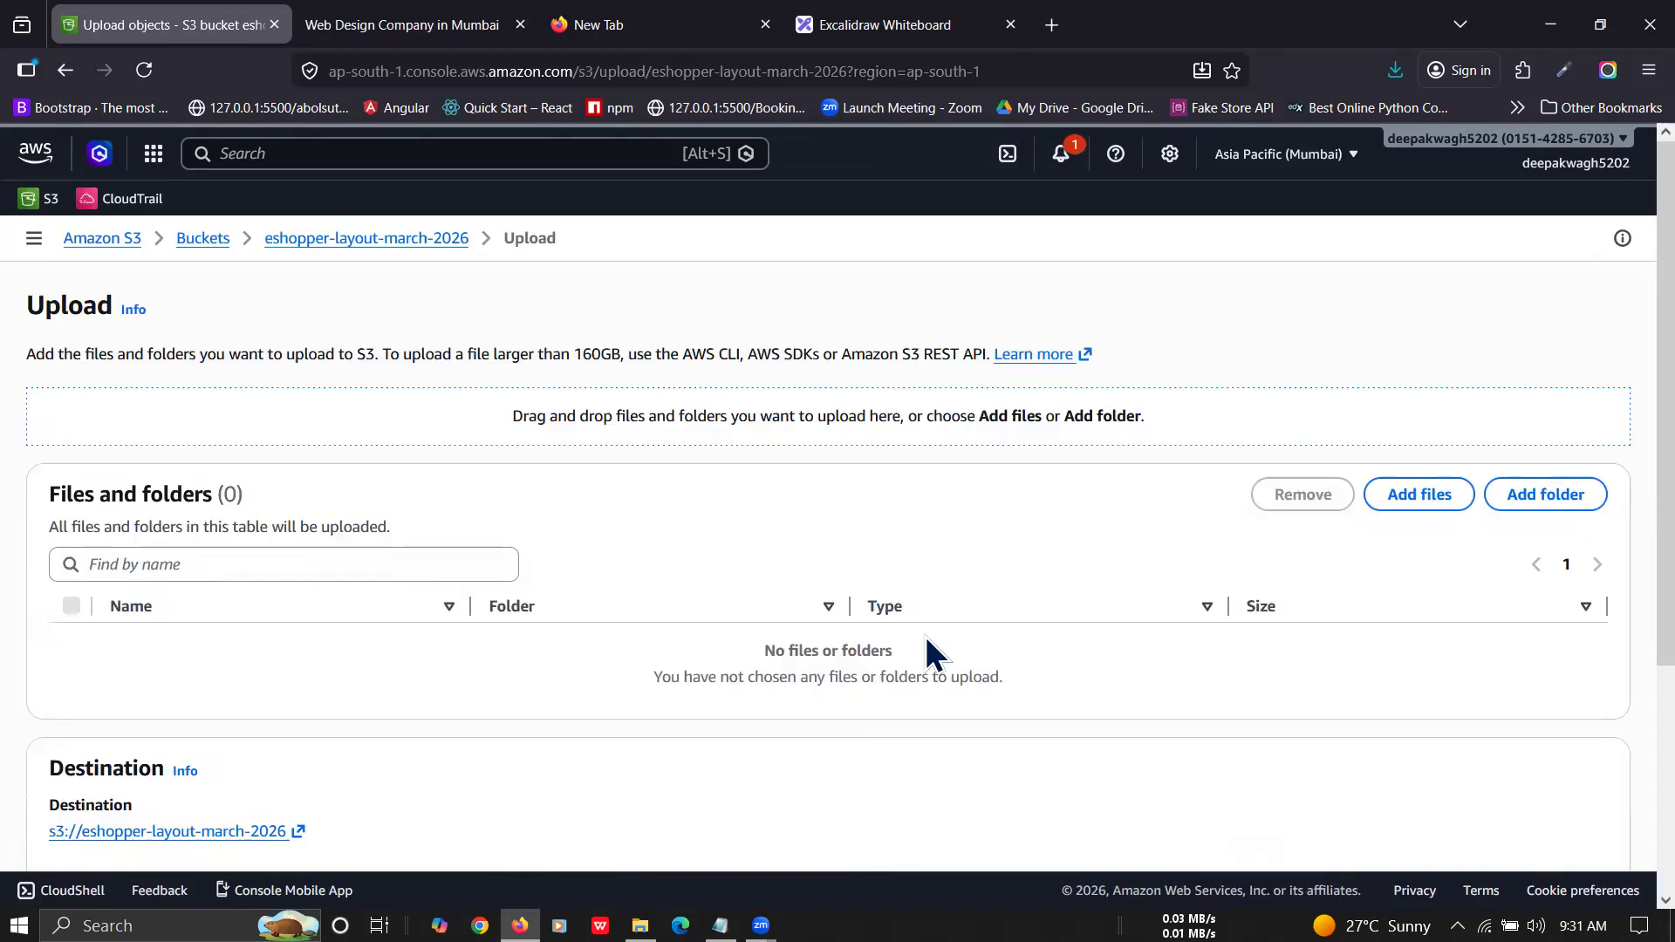
scroll(700, 462, "down", 1)
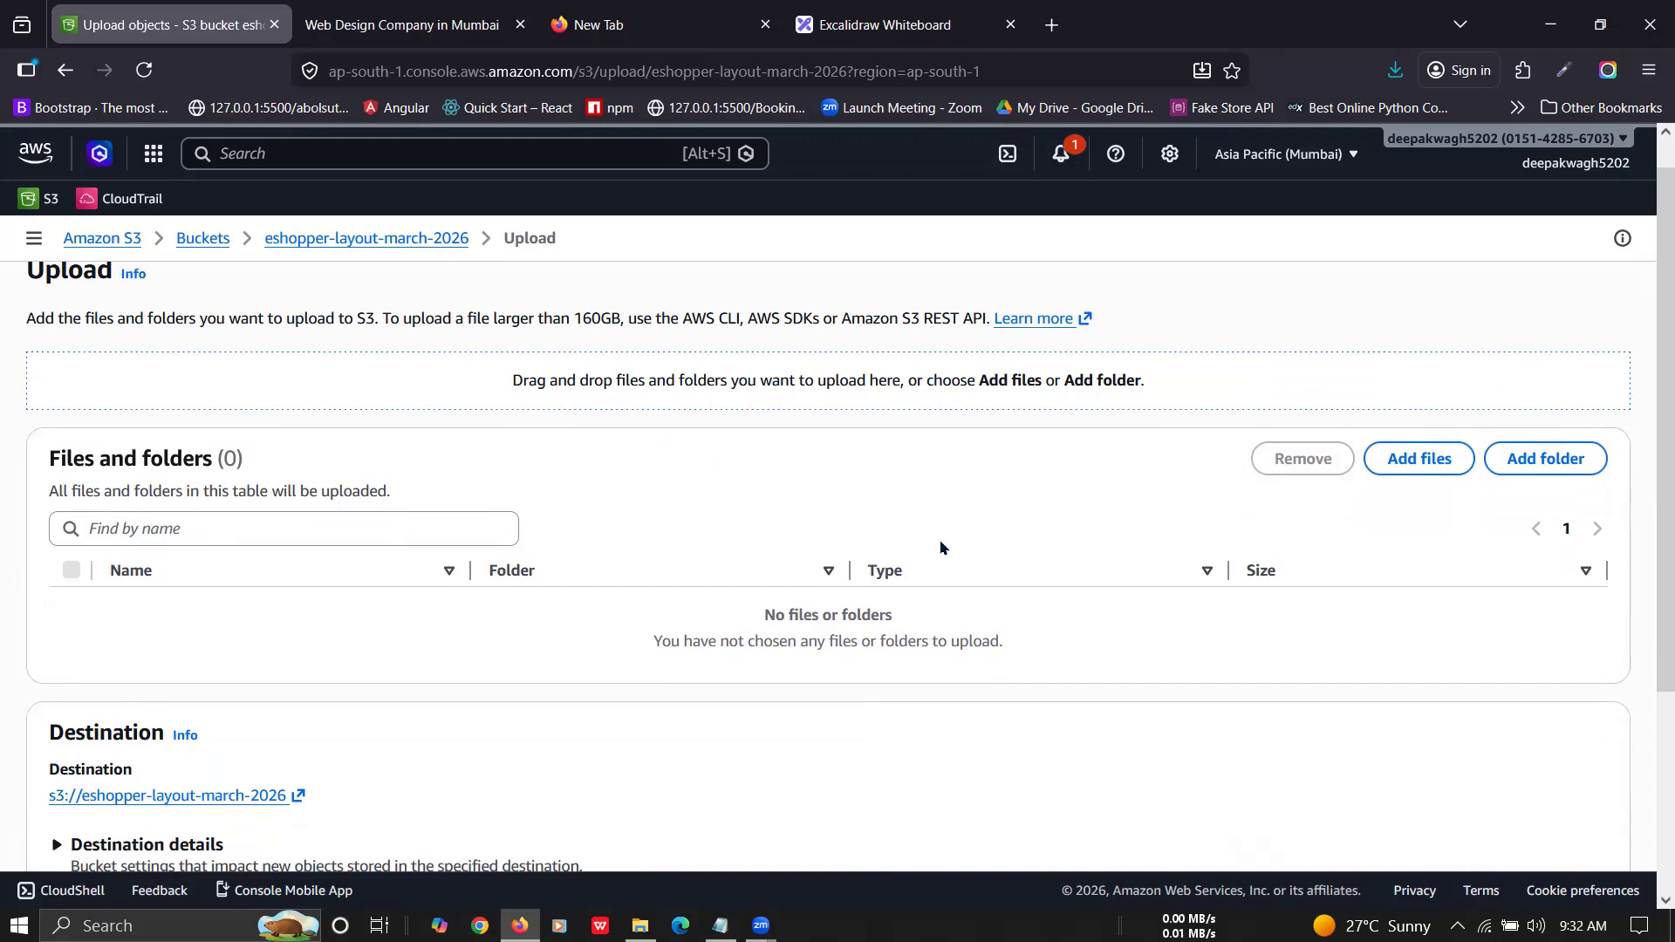
Step: Add index.html and style.css from the local website folder in File Explorer to the S3 upload list
key("alt+Tab")
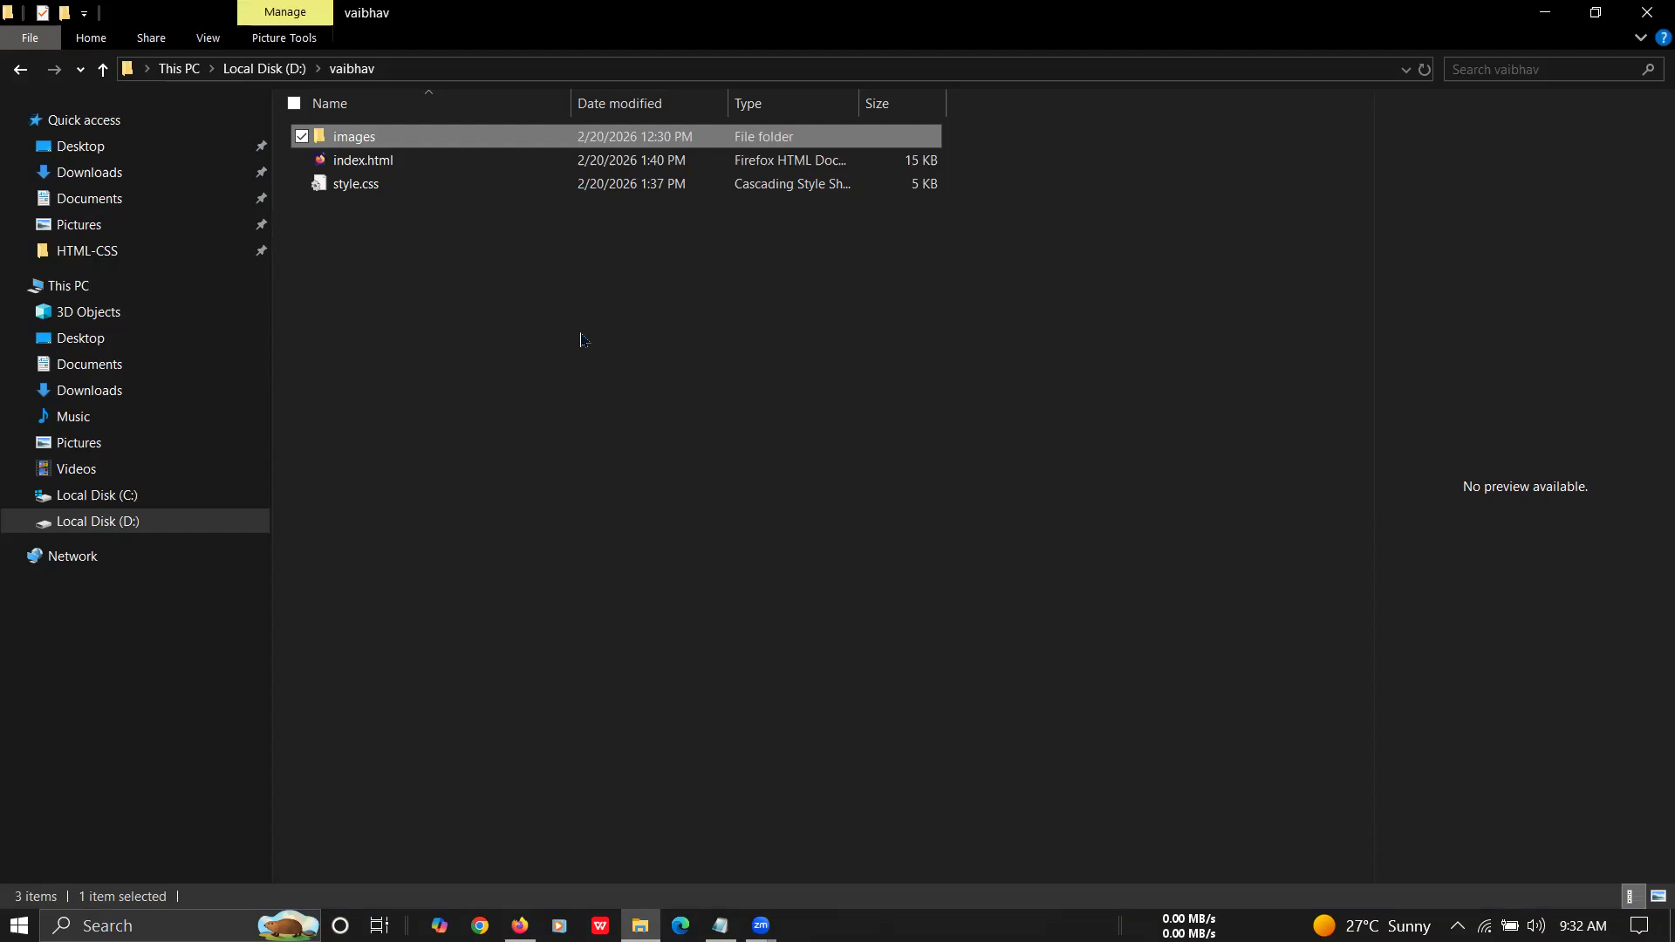
left_click(390, 166)
key("shift+Down")
left_click_drag(411, 168, 644, 402)
key("alt+Tab")
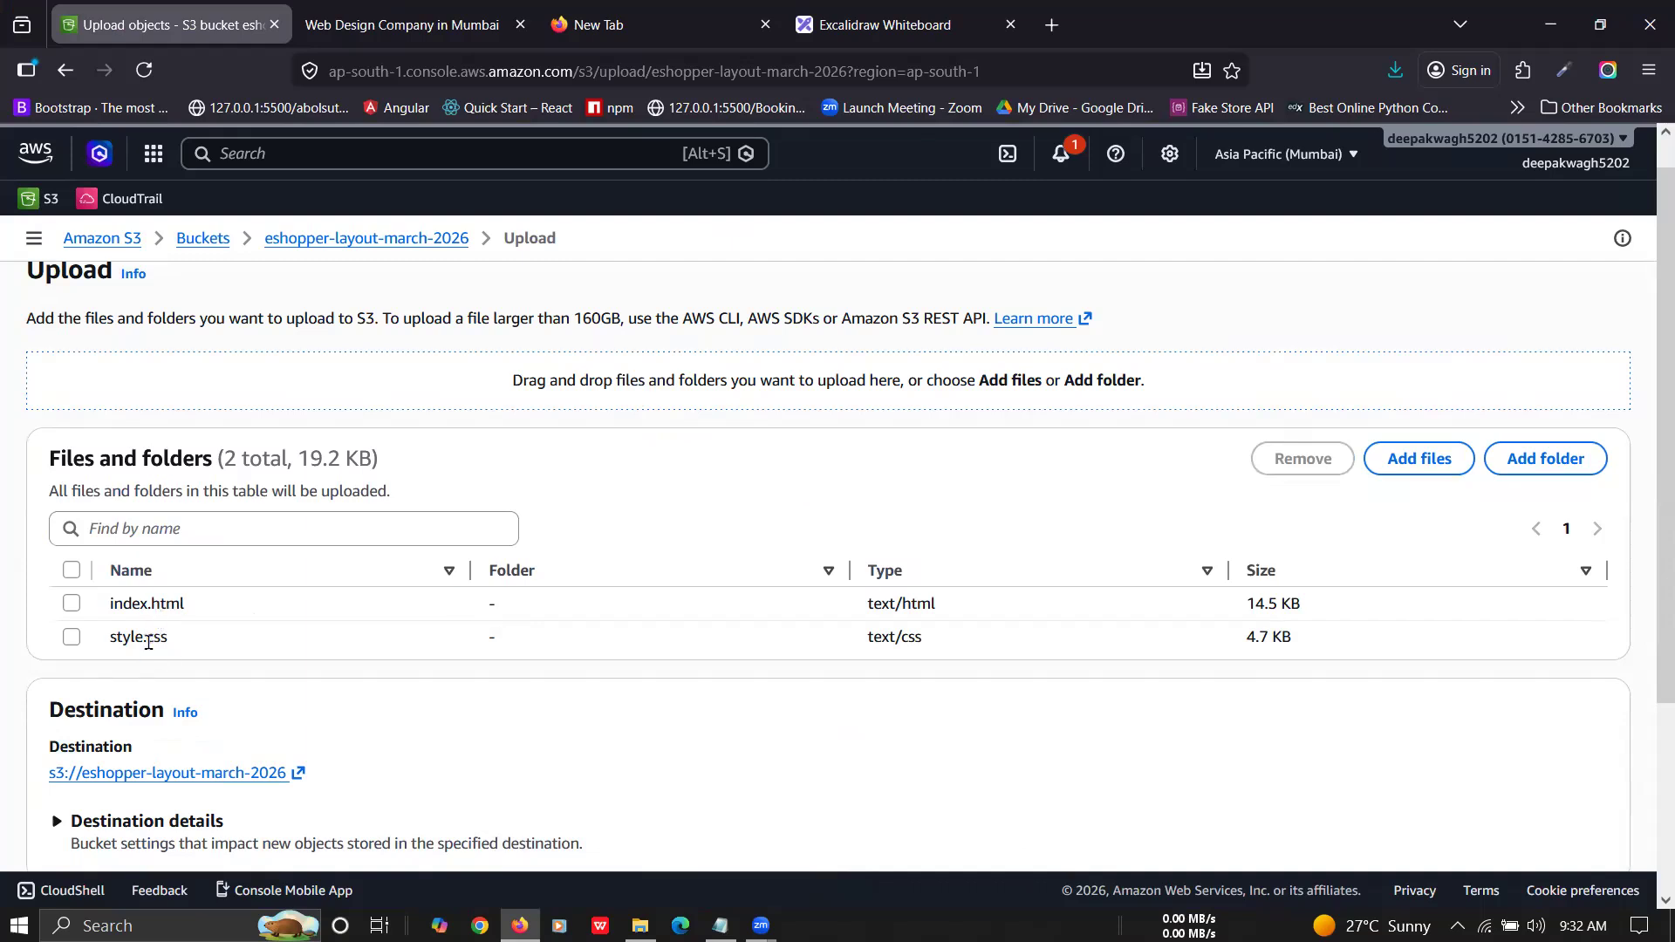
Step: Add the images folder from the local website folder to the S3 upload list
key("alt+Tab")
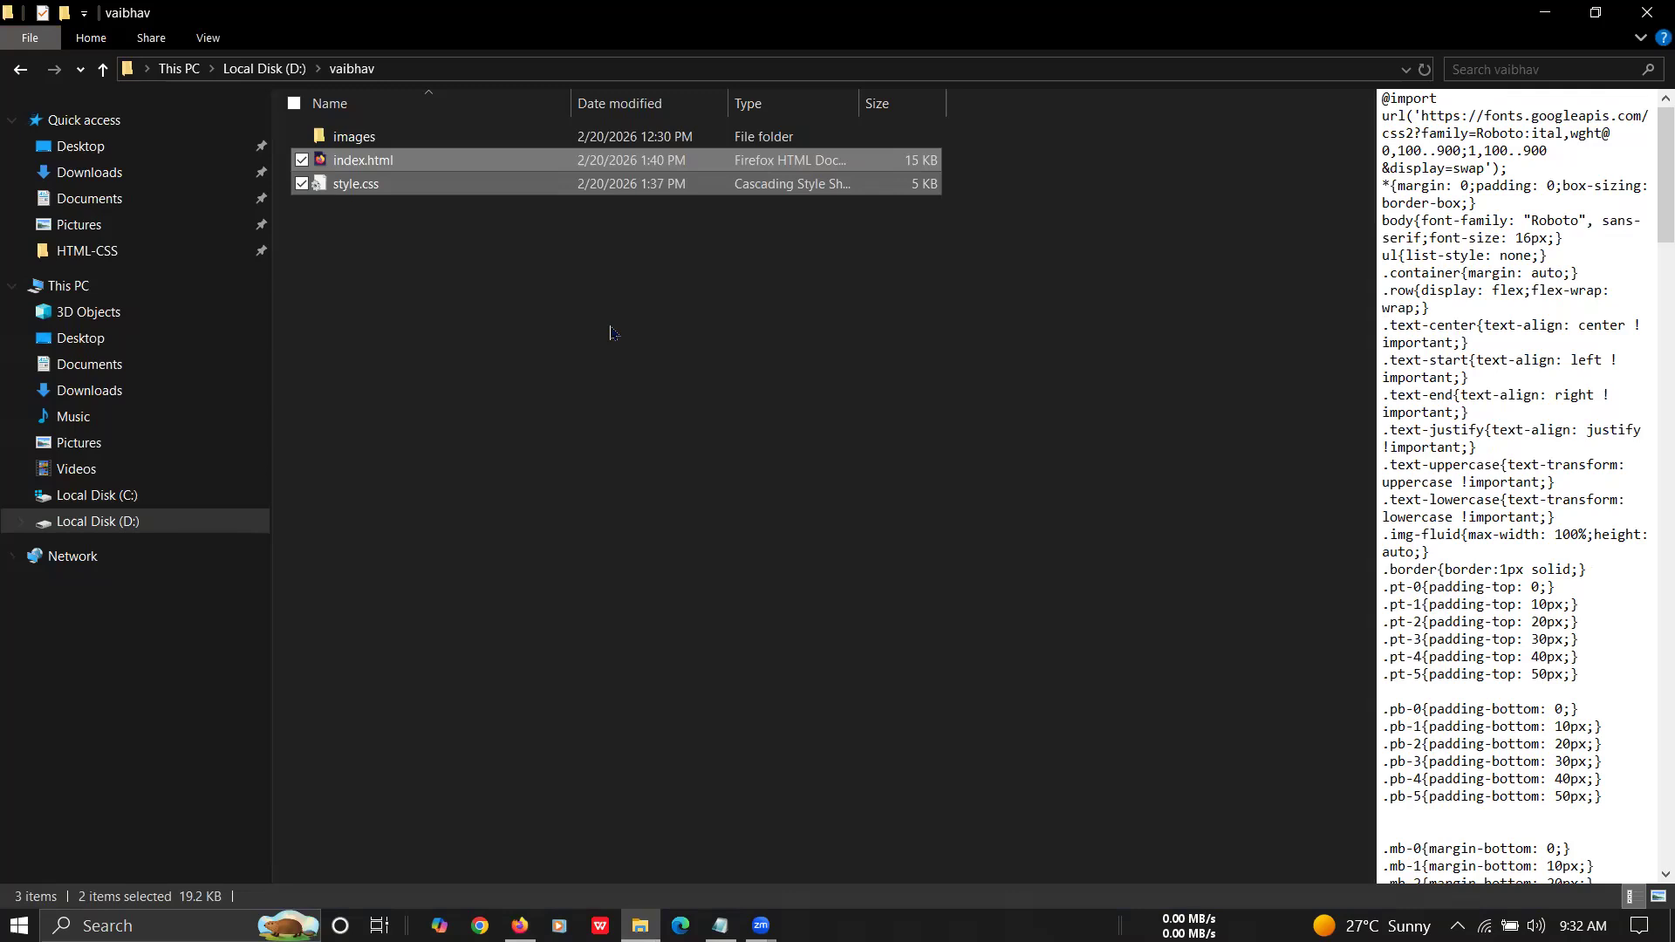
left_click(453, 138)
left_click_drag(517, 139, 677, 377)
key("alt+Tab")
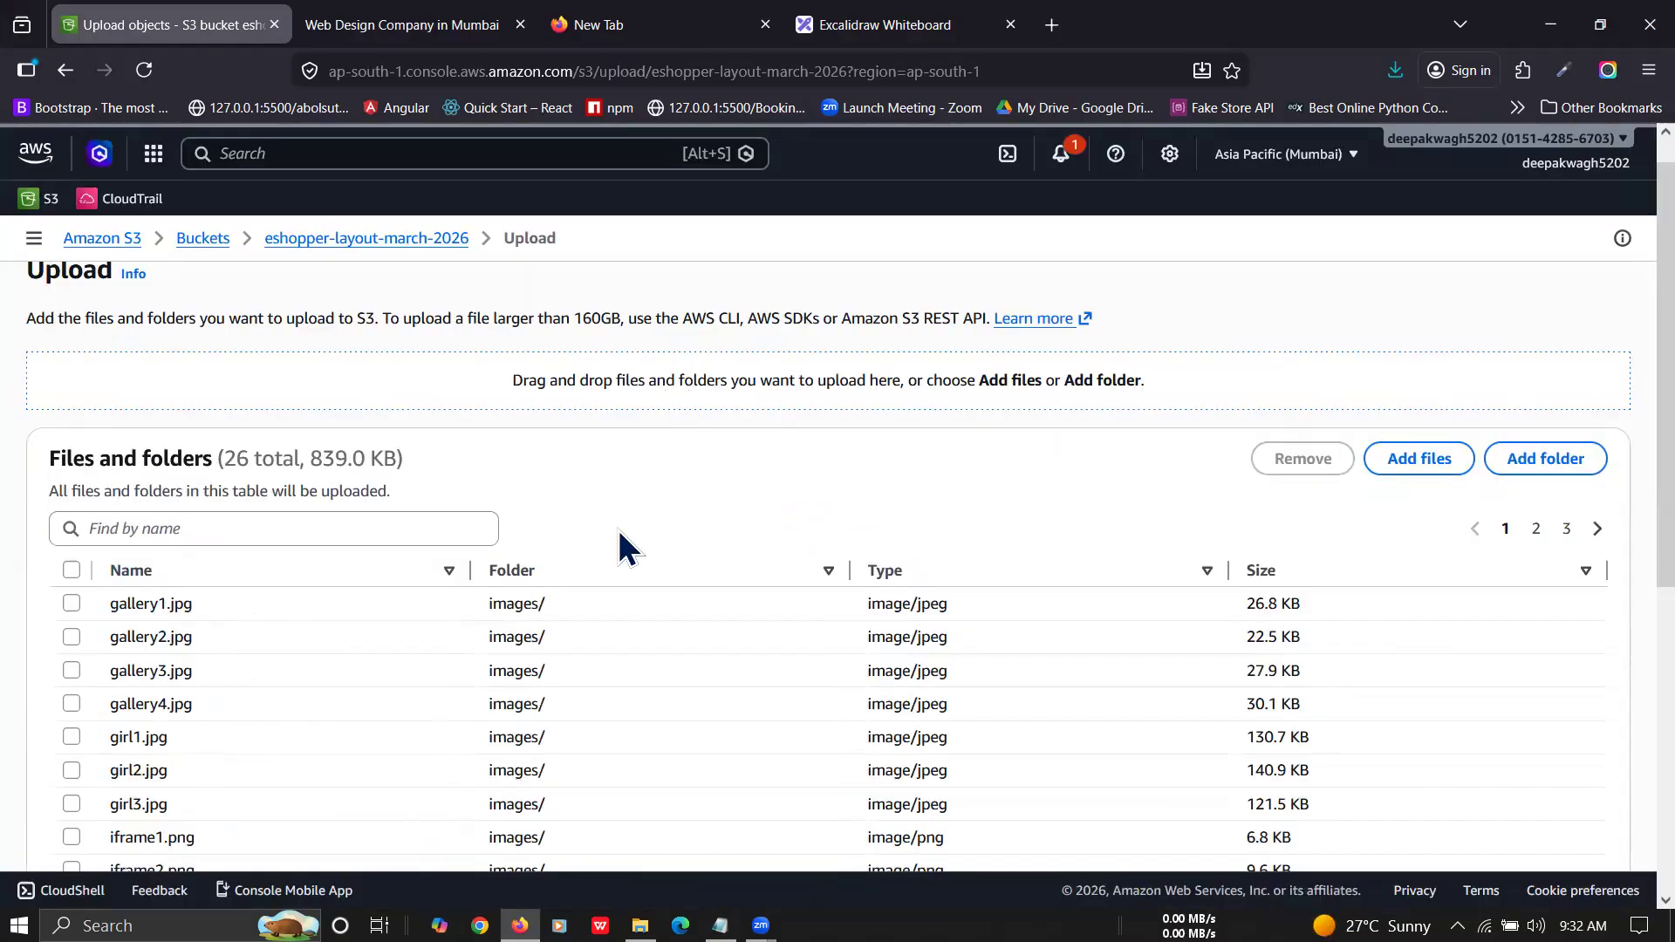
Step: Review the upload list, upload all files to the bucket and close the upload status page
scroll(626, 548, "down", 5)
scroll(626, 548, "up", 5)
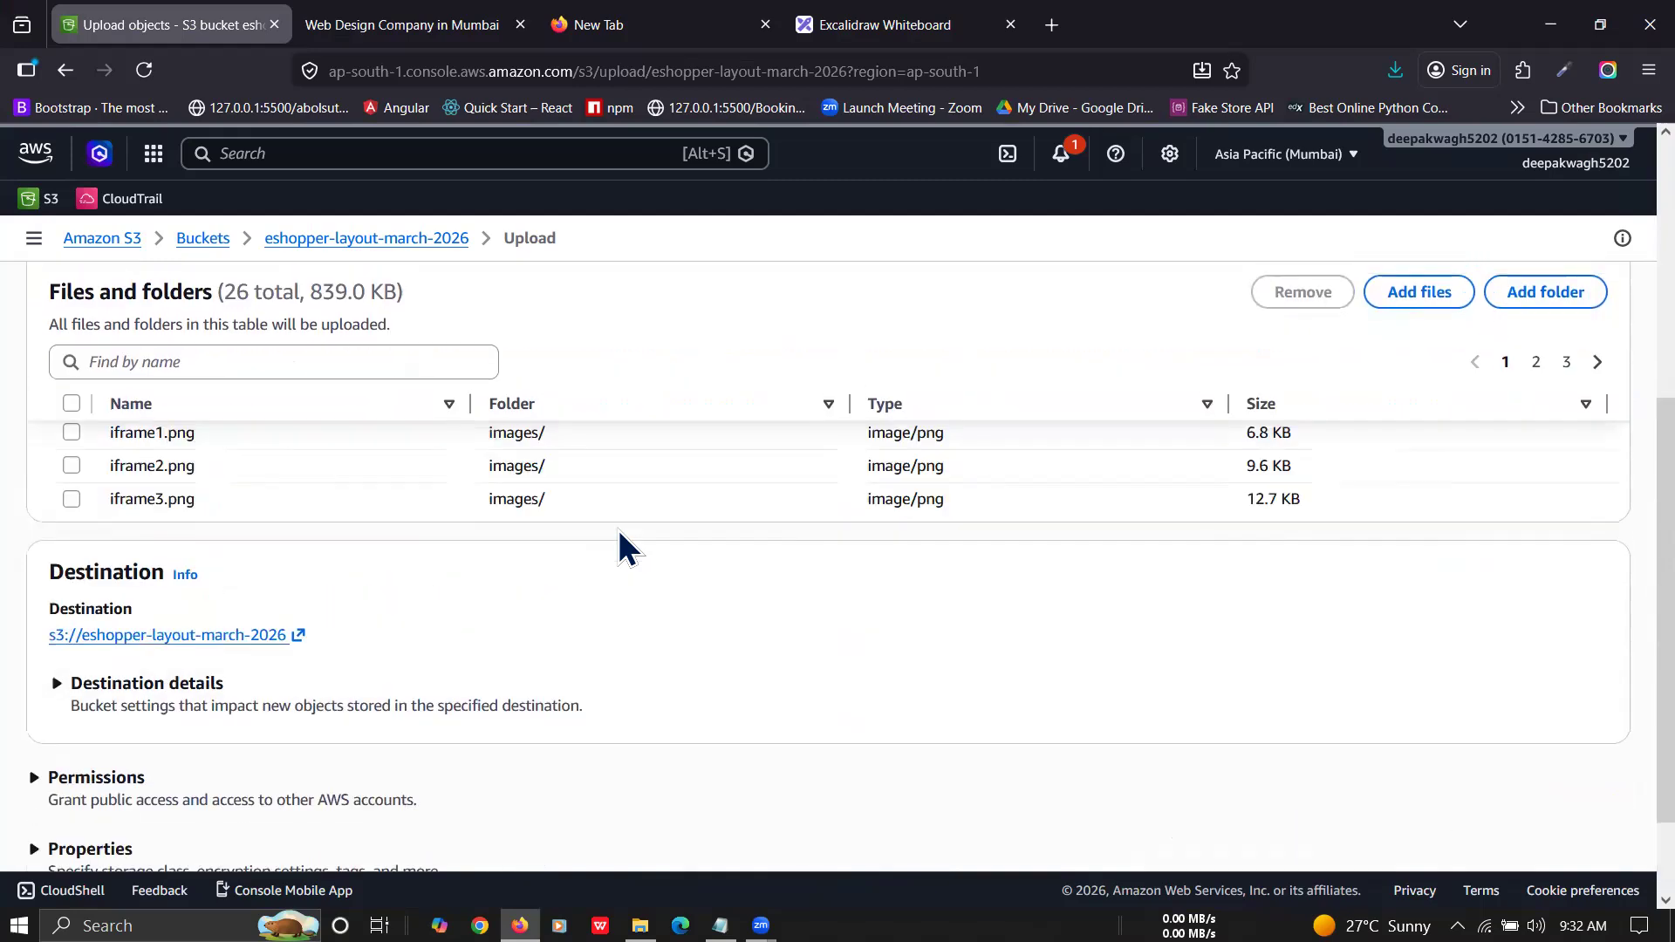
scroll(627, 548, "down", 5)
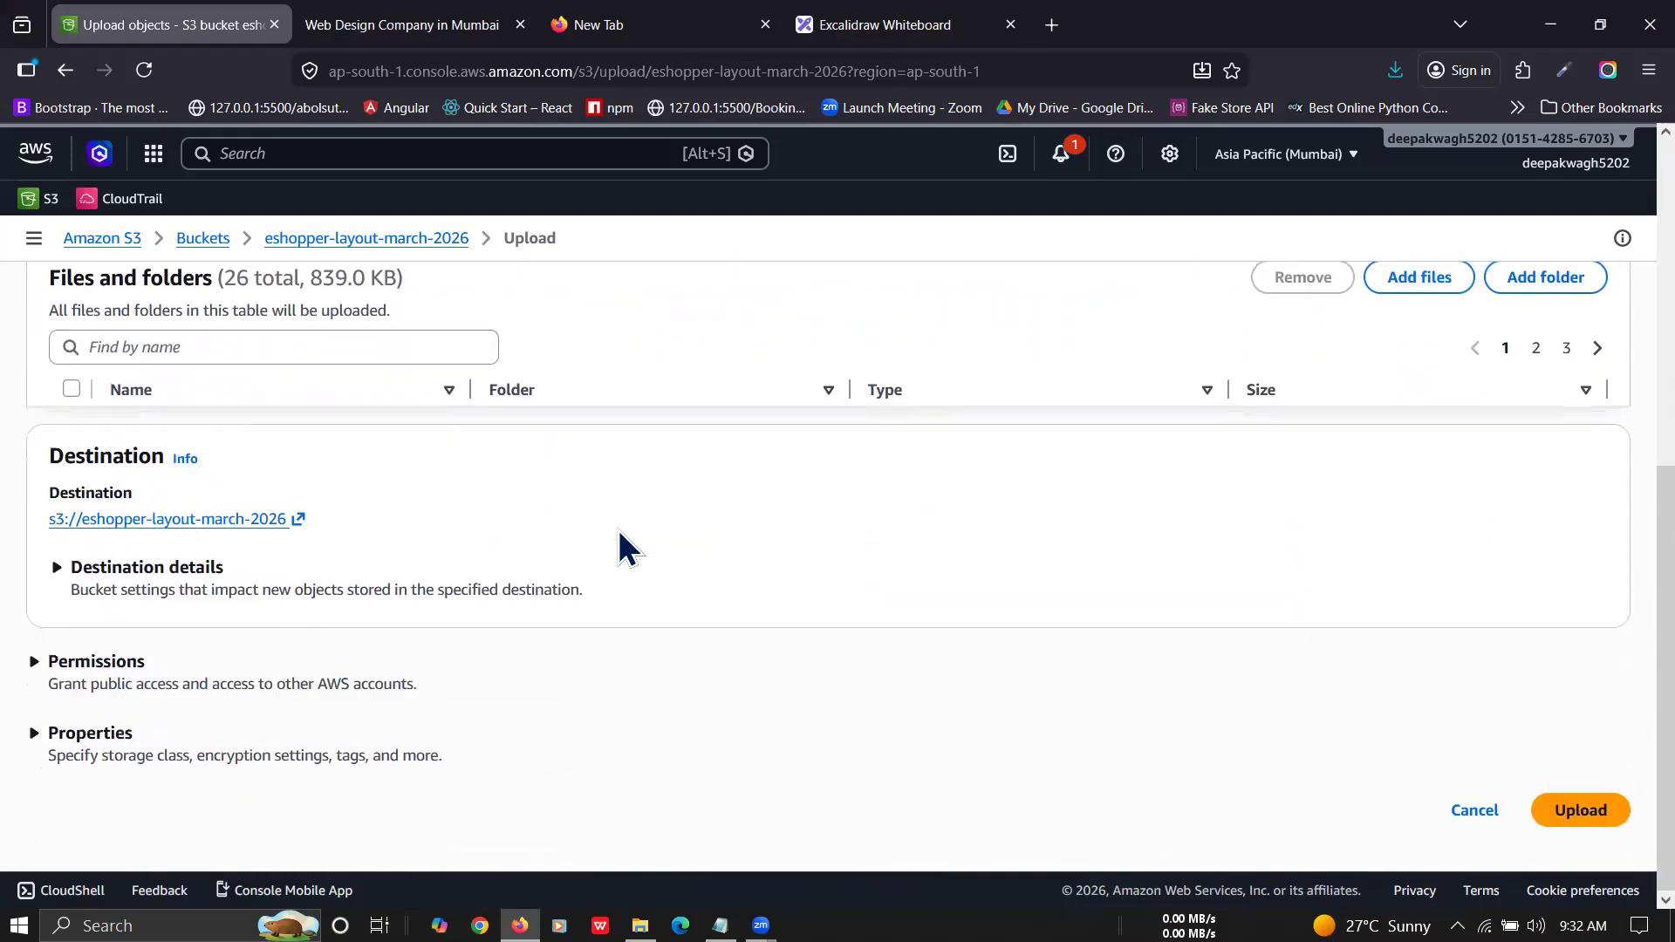
left_click(1570, 812)
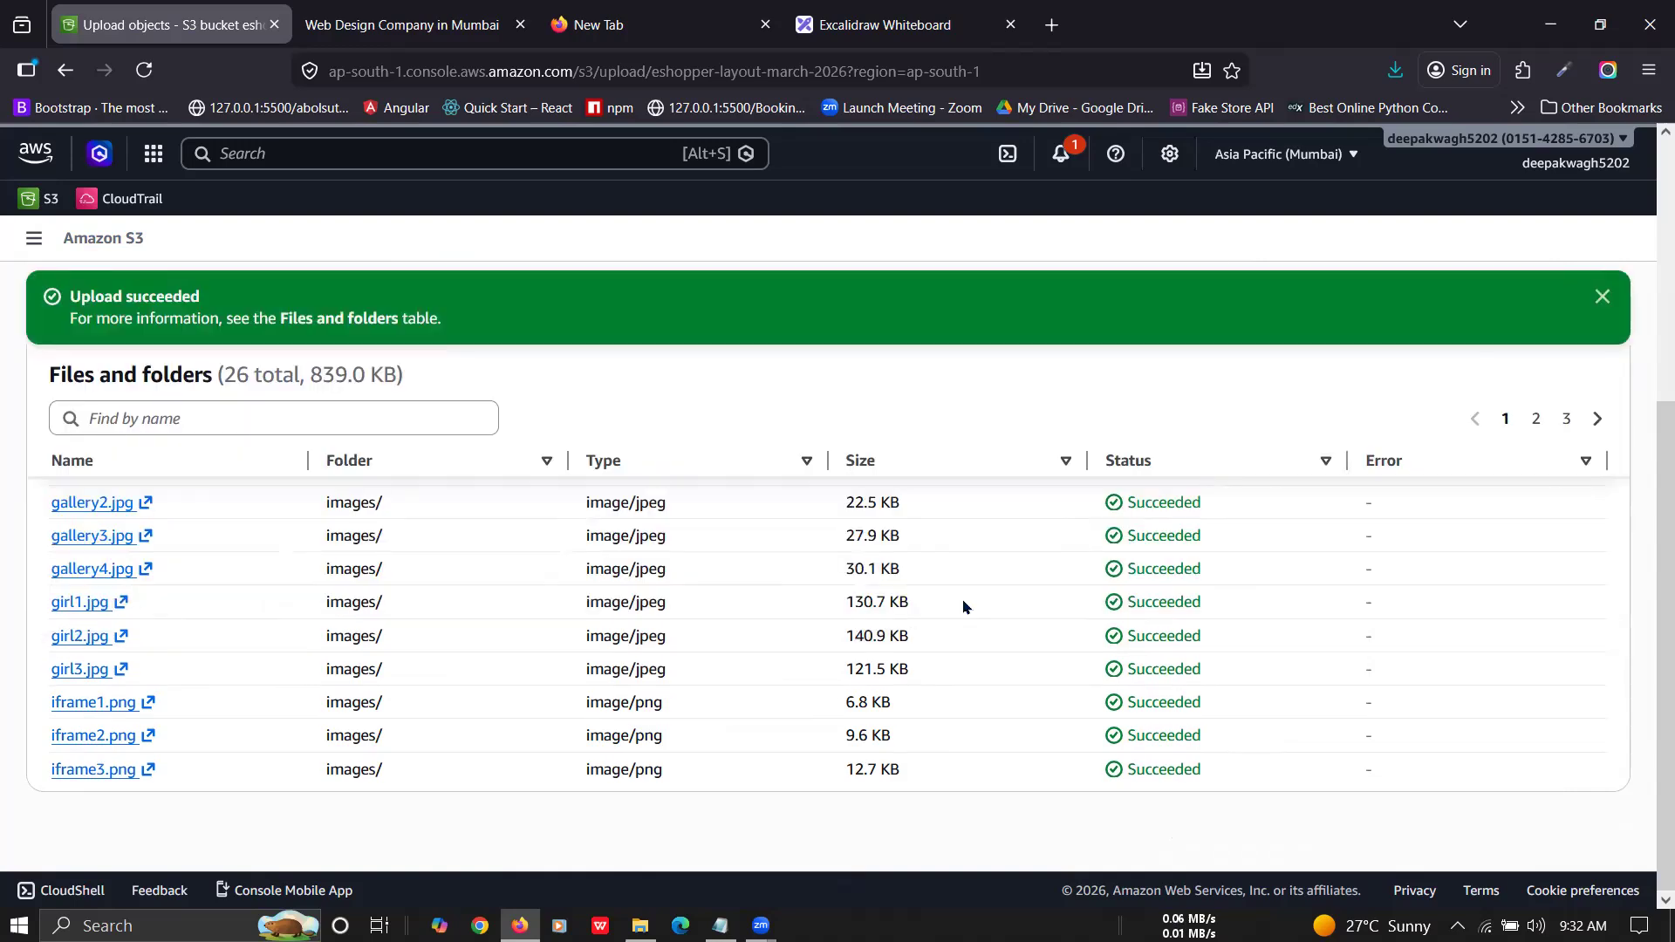
left_click(1603, 298)
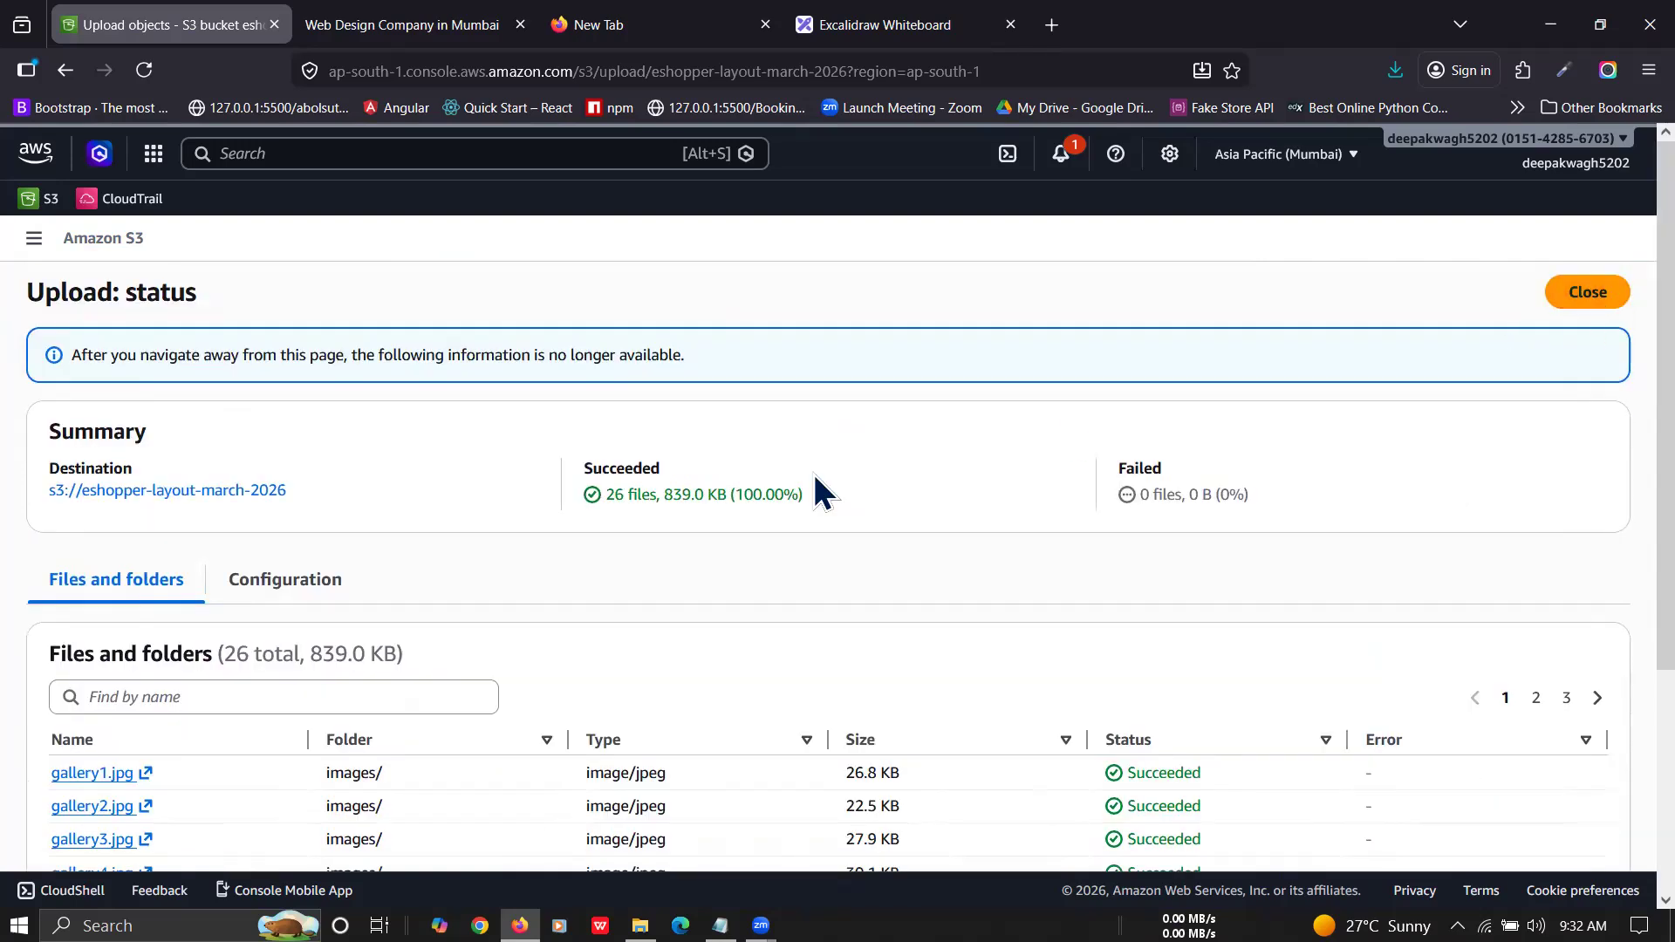
left_click(1580, 290)
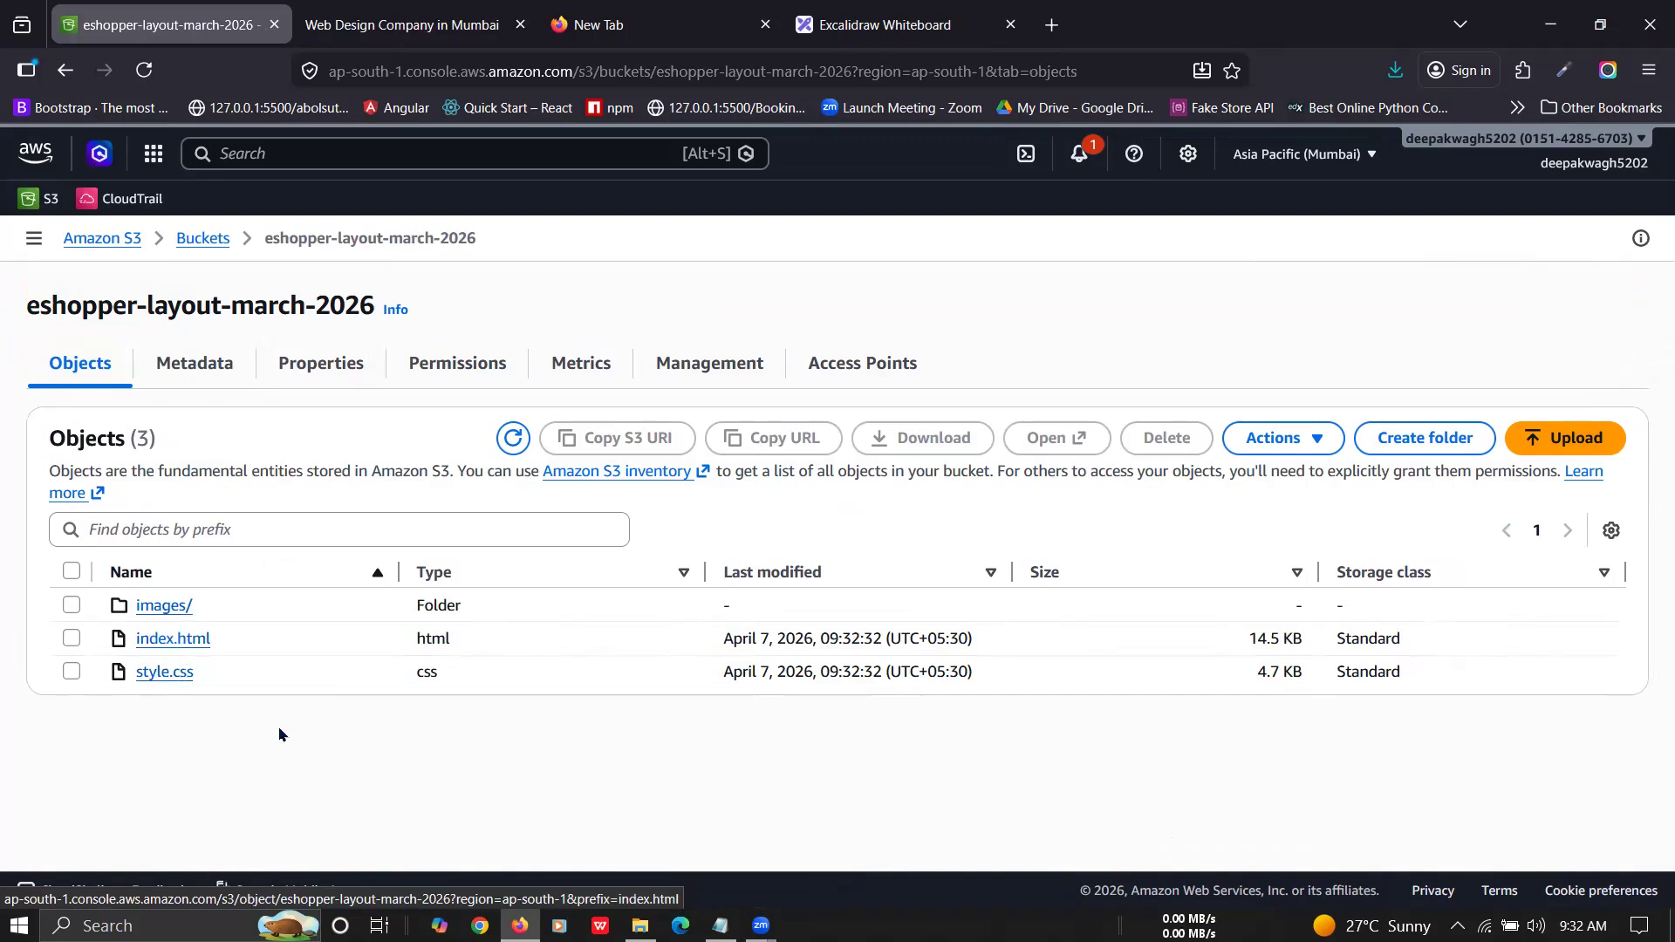
Step: Open the static website hosting settings in the properties of the eshopper-layout-march-2026 bucket for editing
left_click(311, 372)
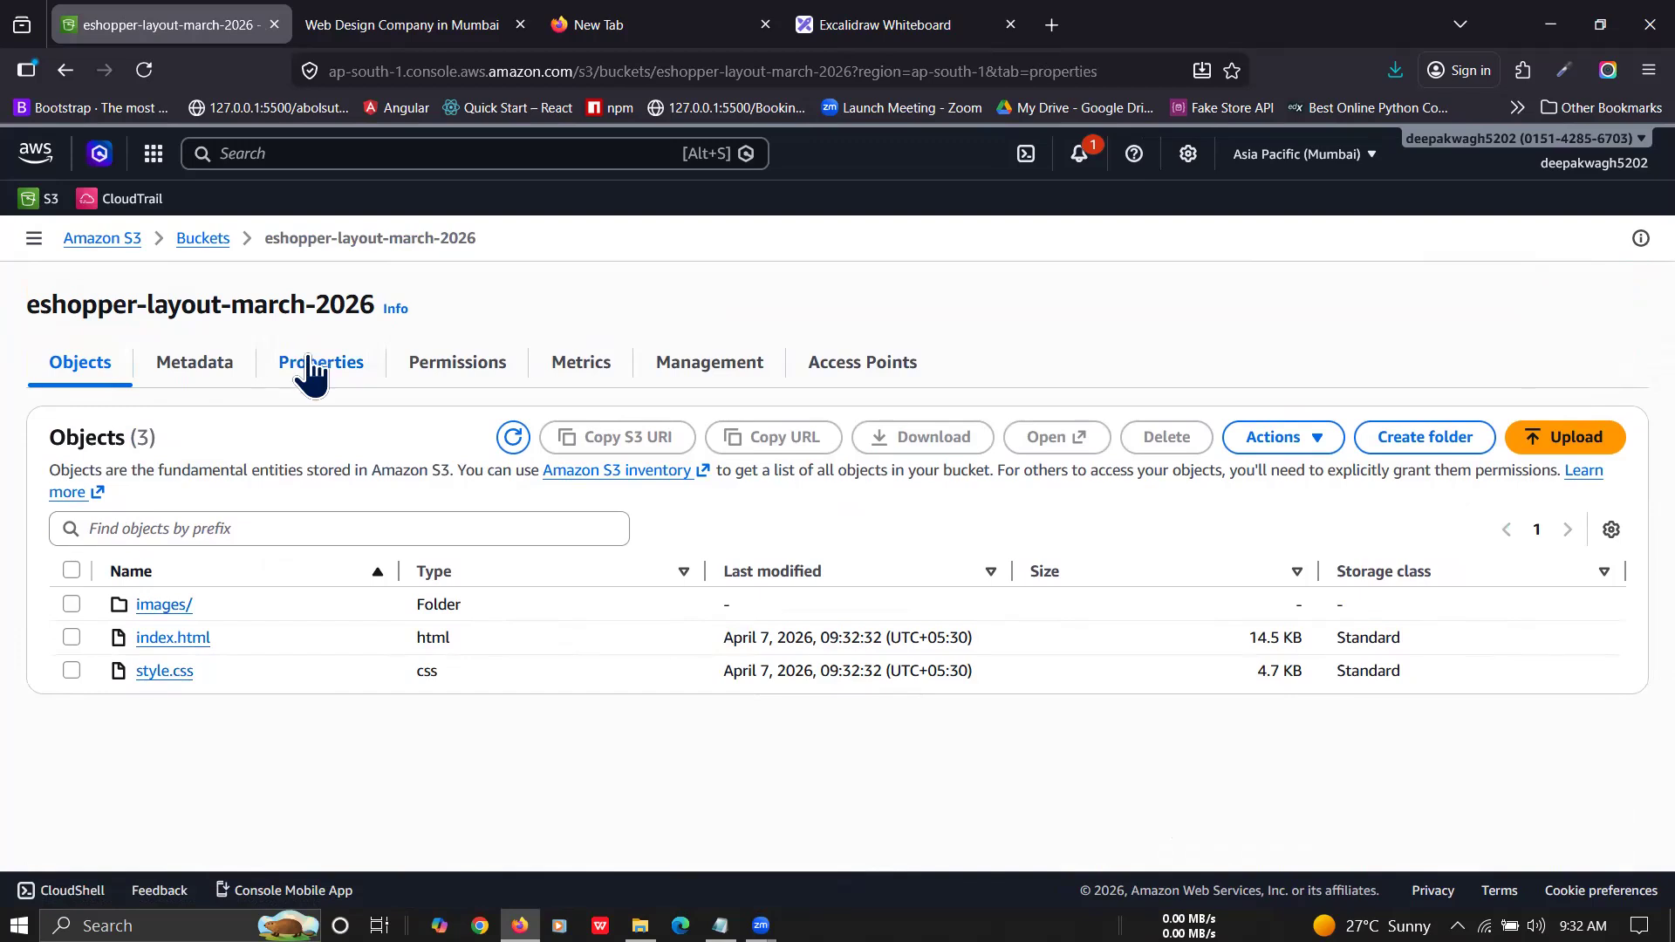
scroll(379, 567, "down", 10)
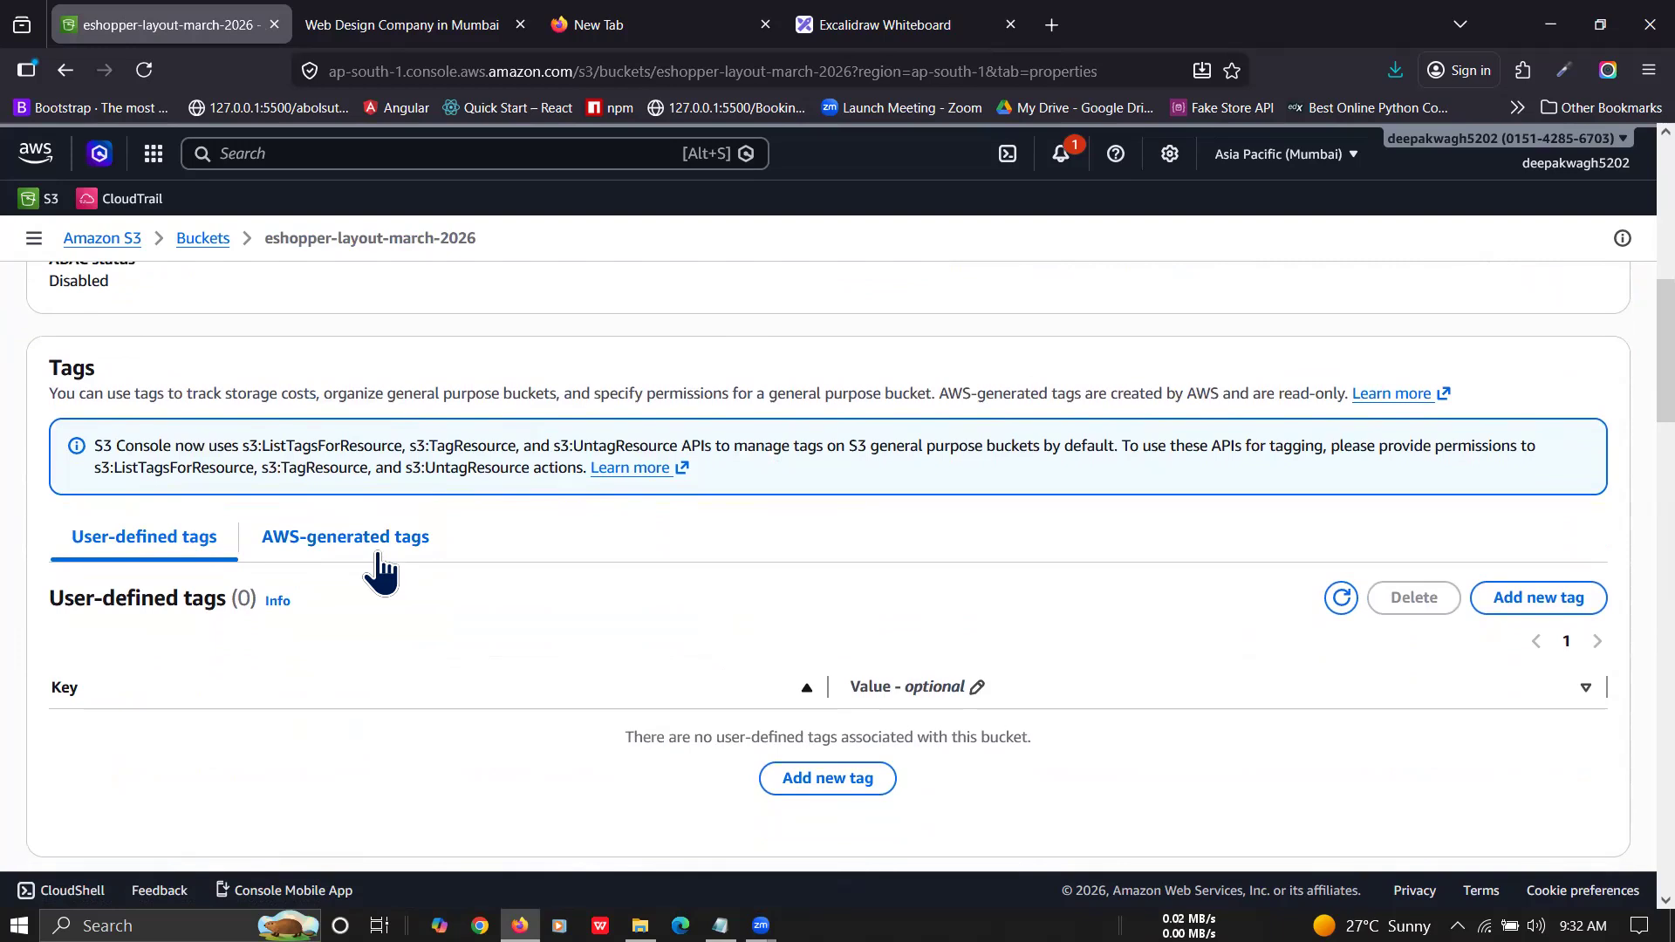
scroll(379, 571, "down", 15)
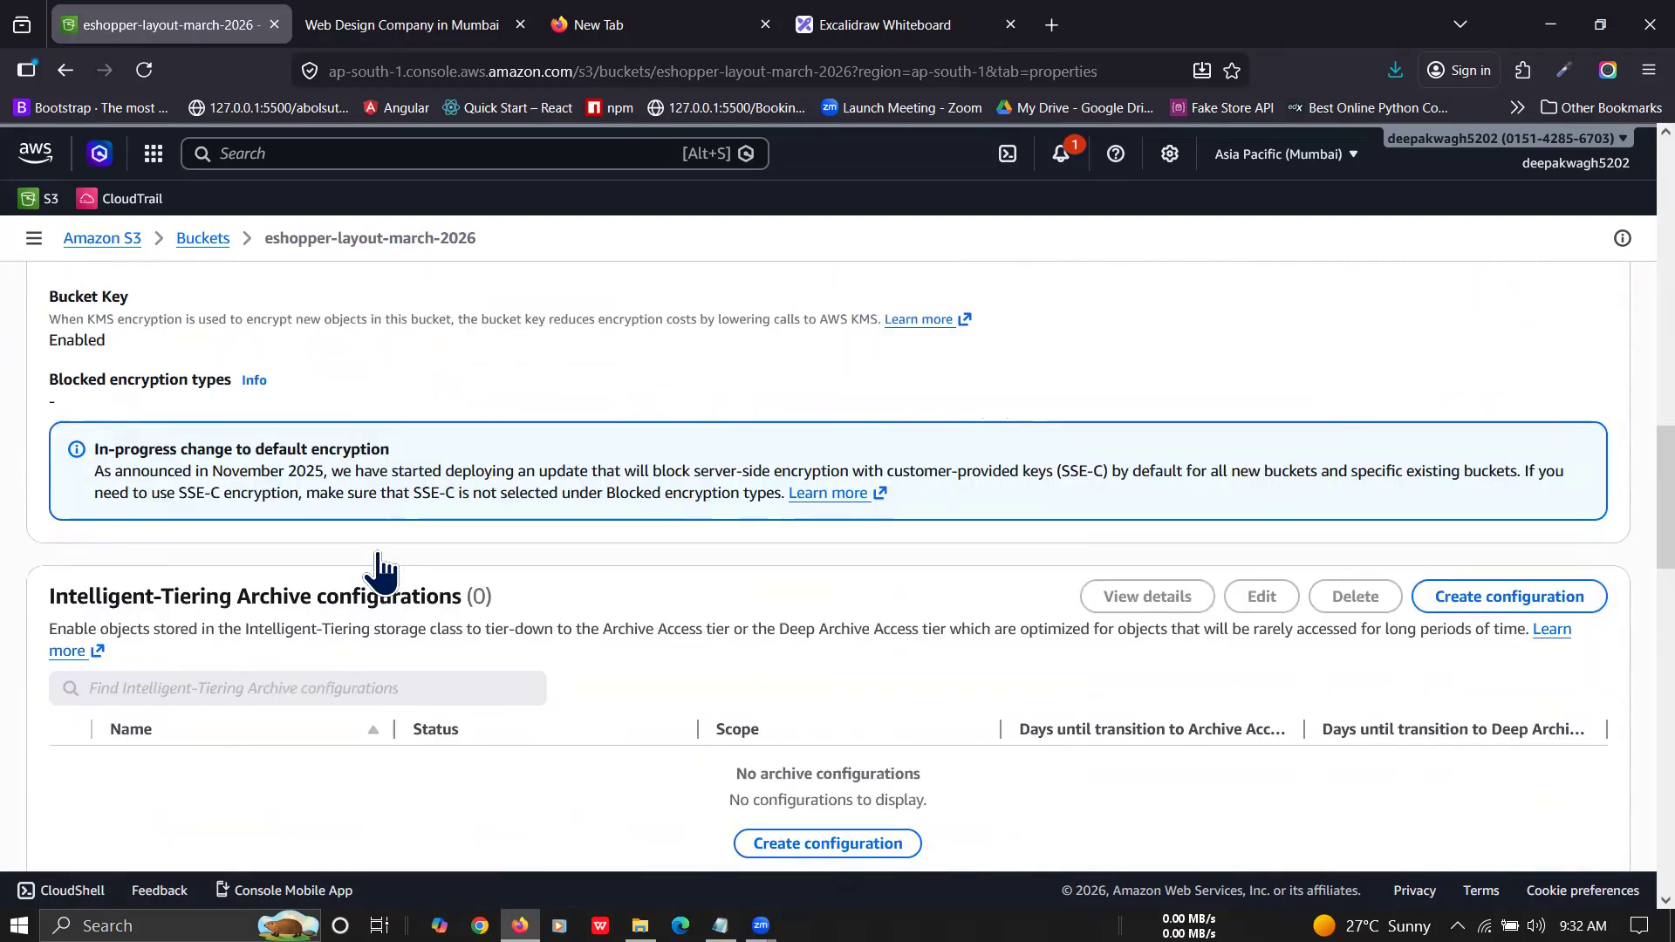
scroll(380, 572, "down", 10)
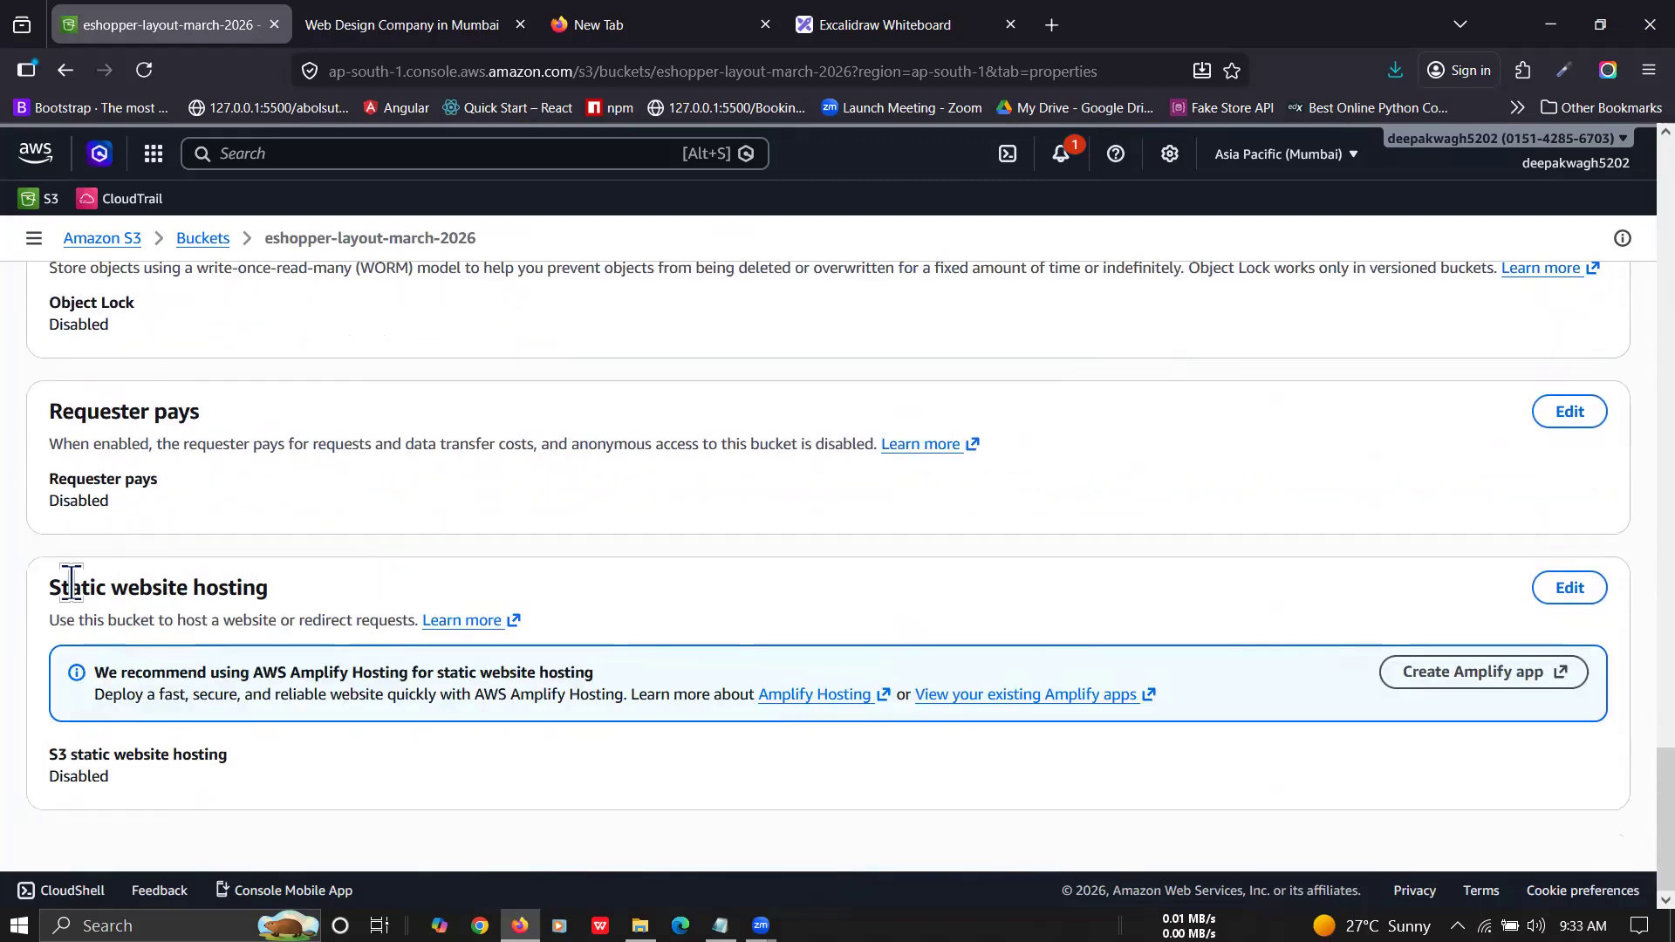
left_click_drag(55, 587, 282, 586)
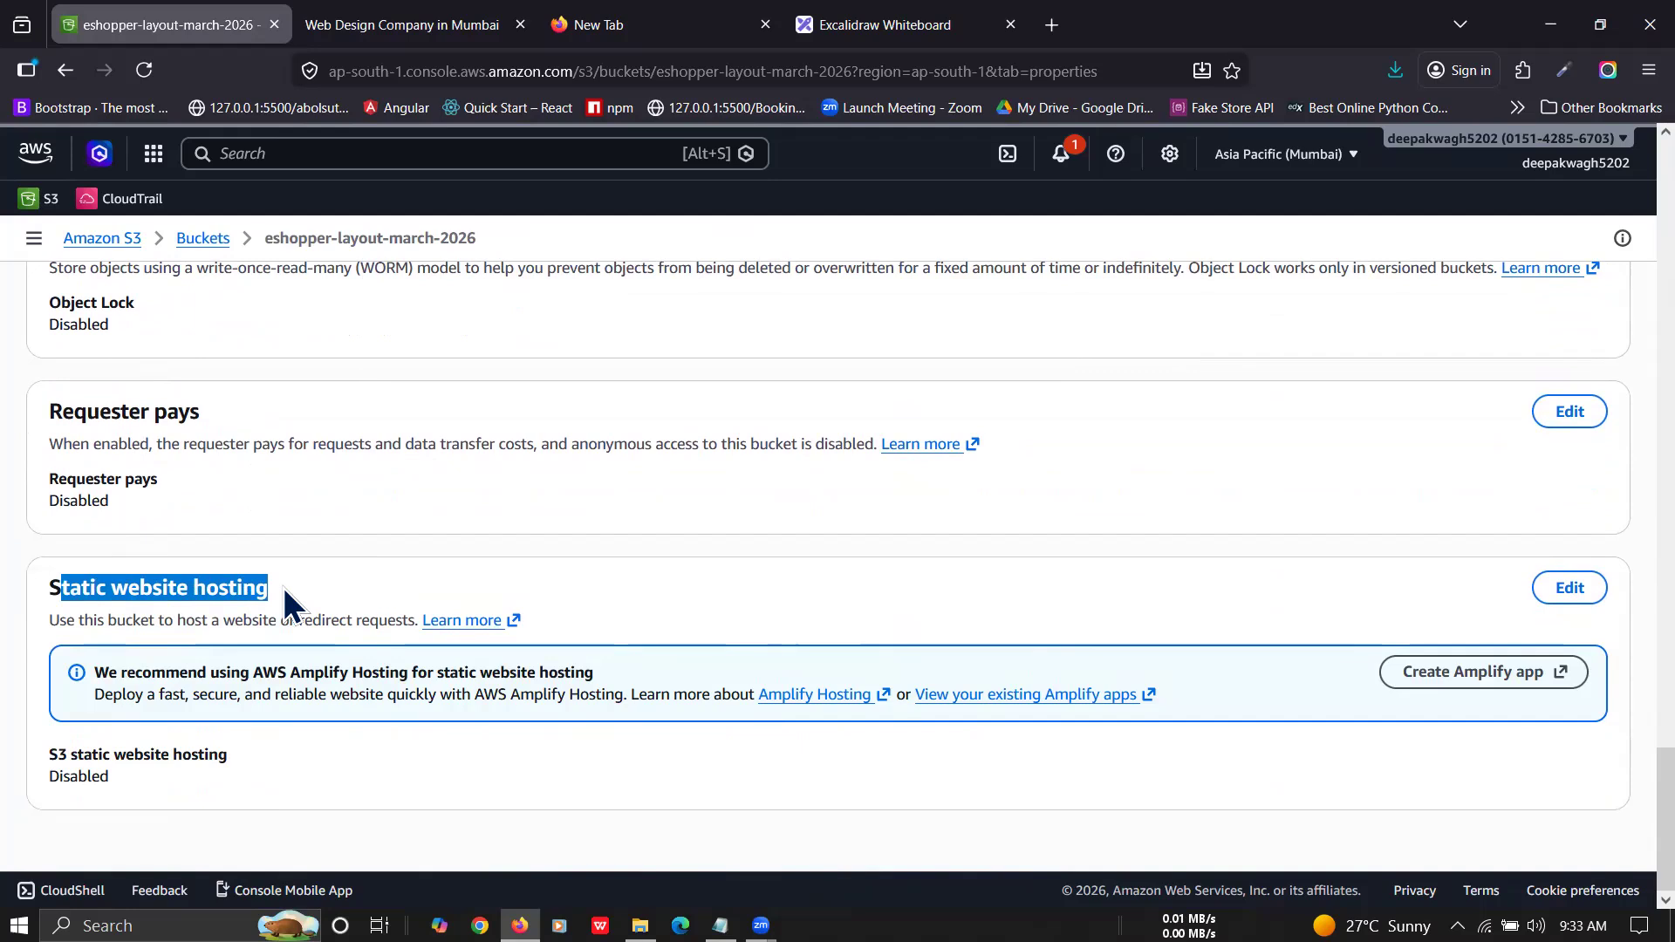
left_click(157, 617)
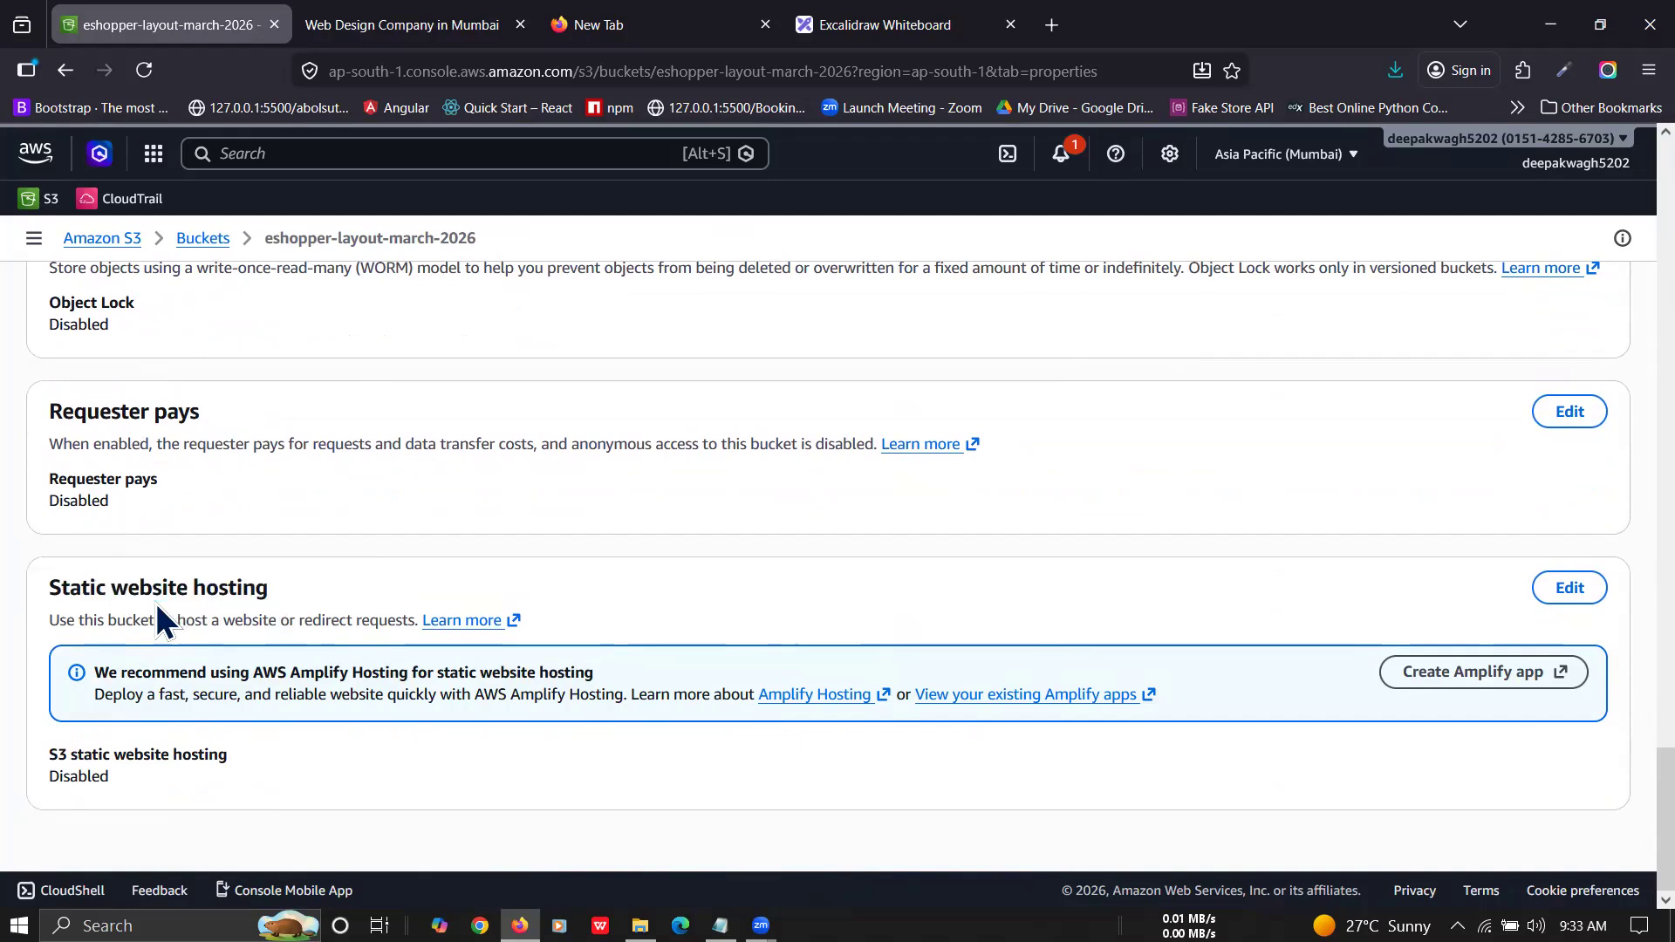
left_click_drag(110, 587, 254, 585)
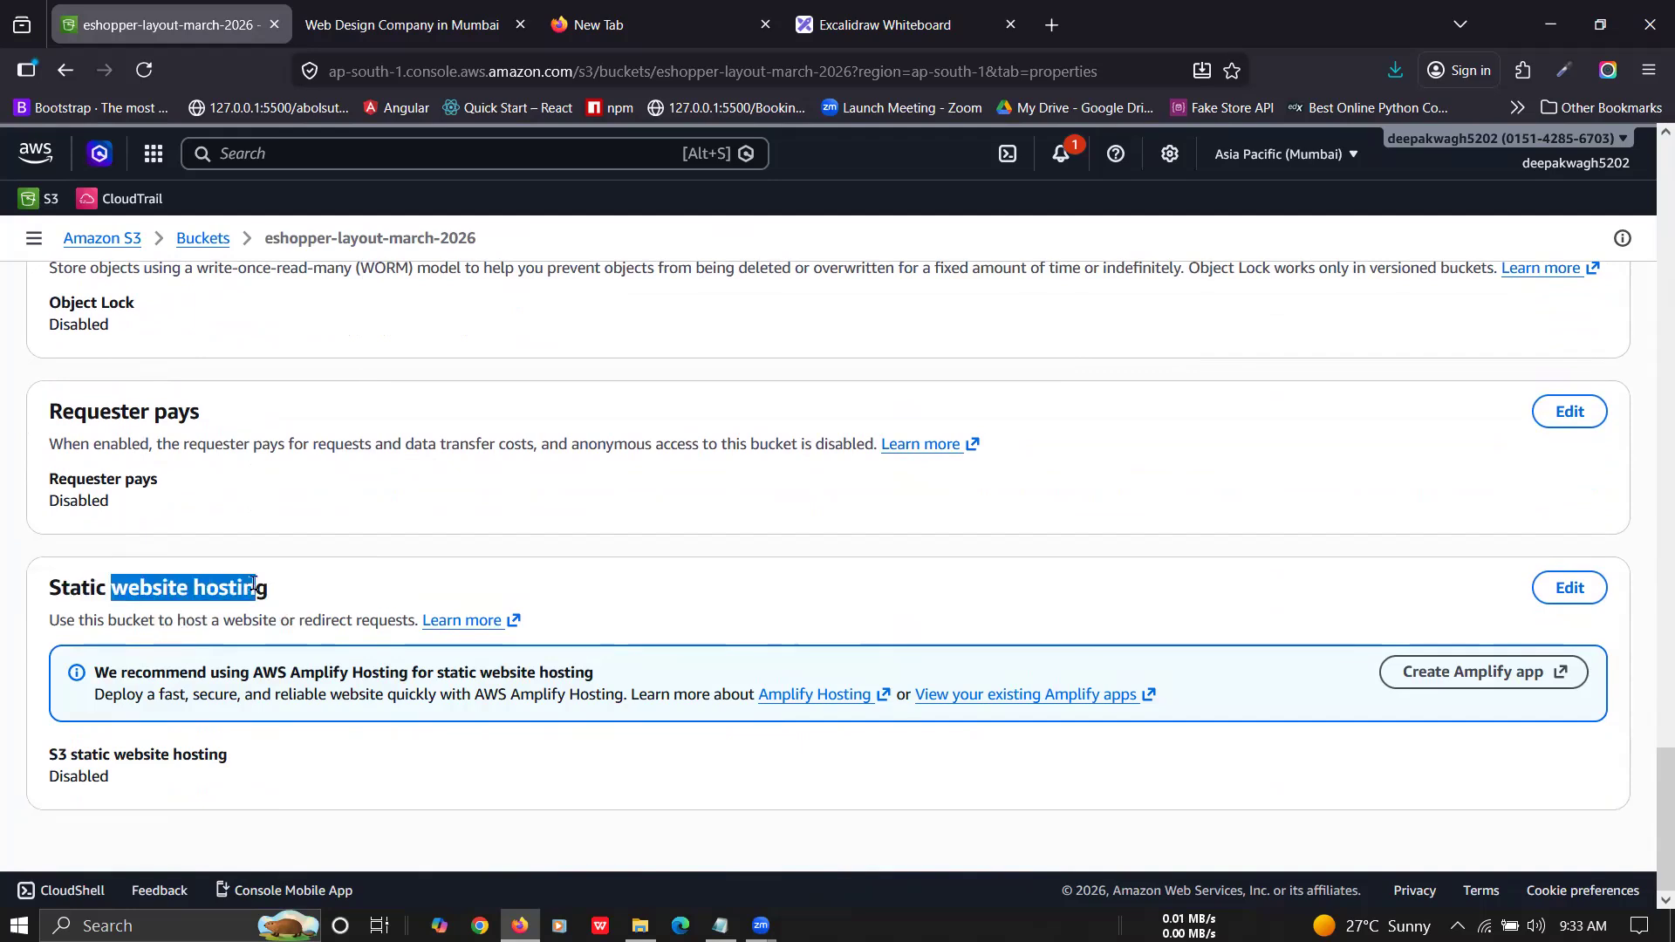
left_click_drag(50, 752, 124, 789)
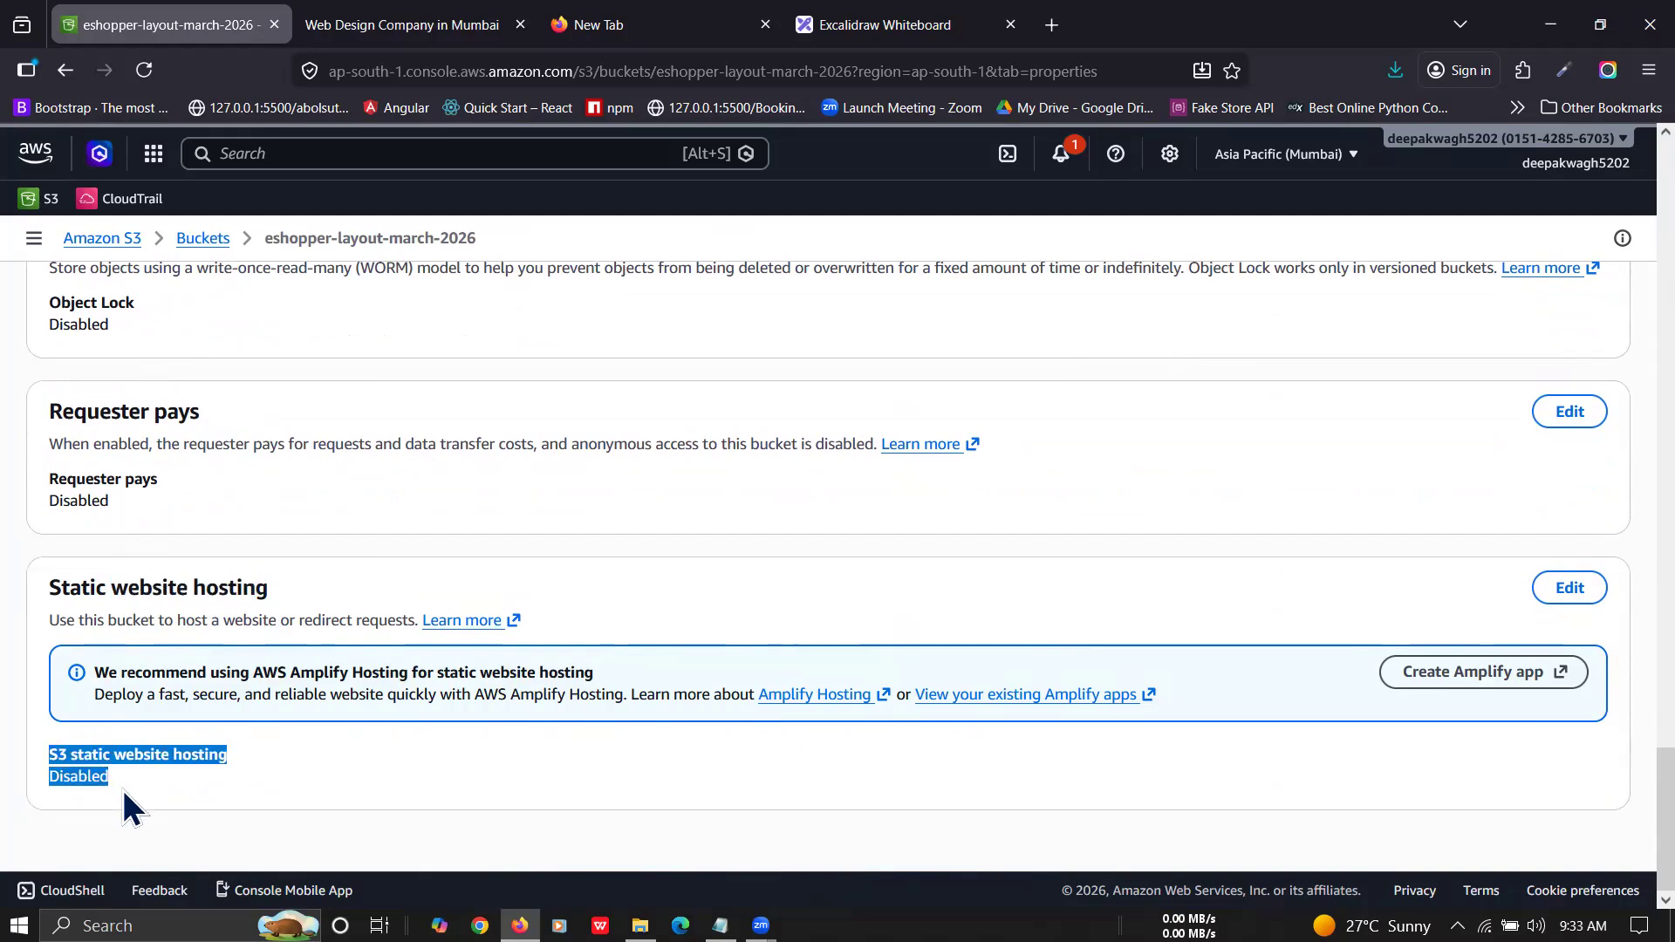
left_click(1561, 592)
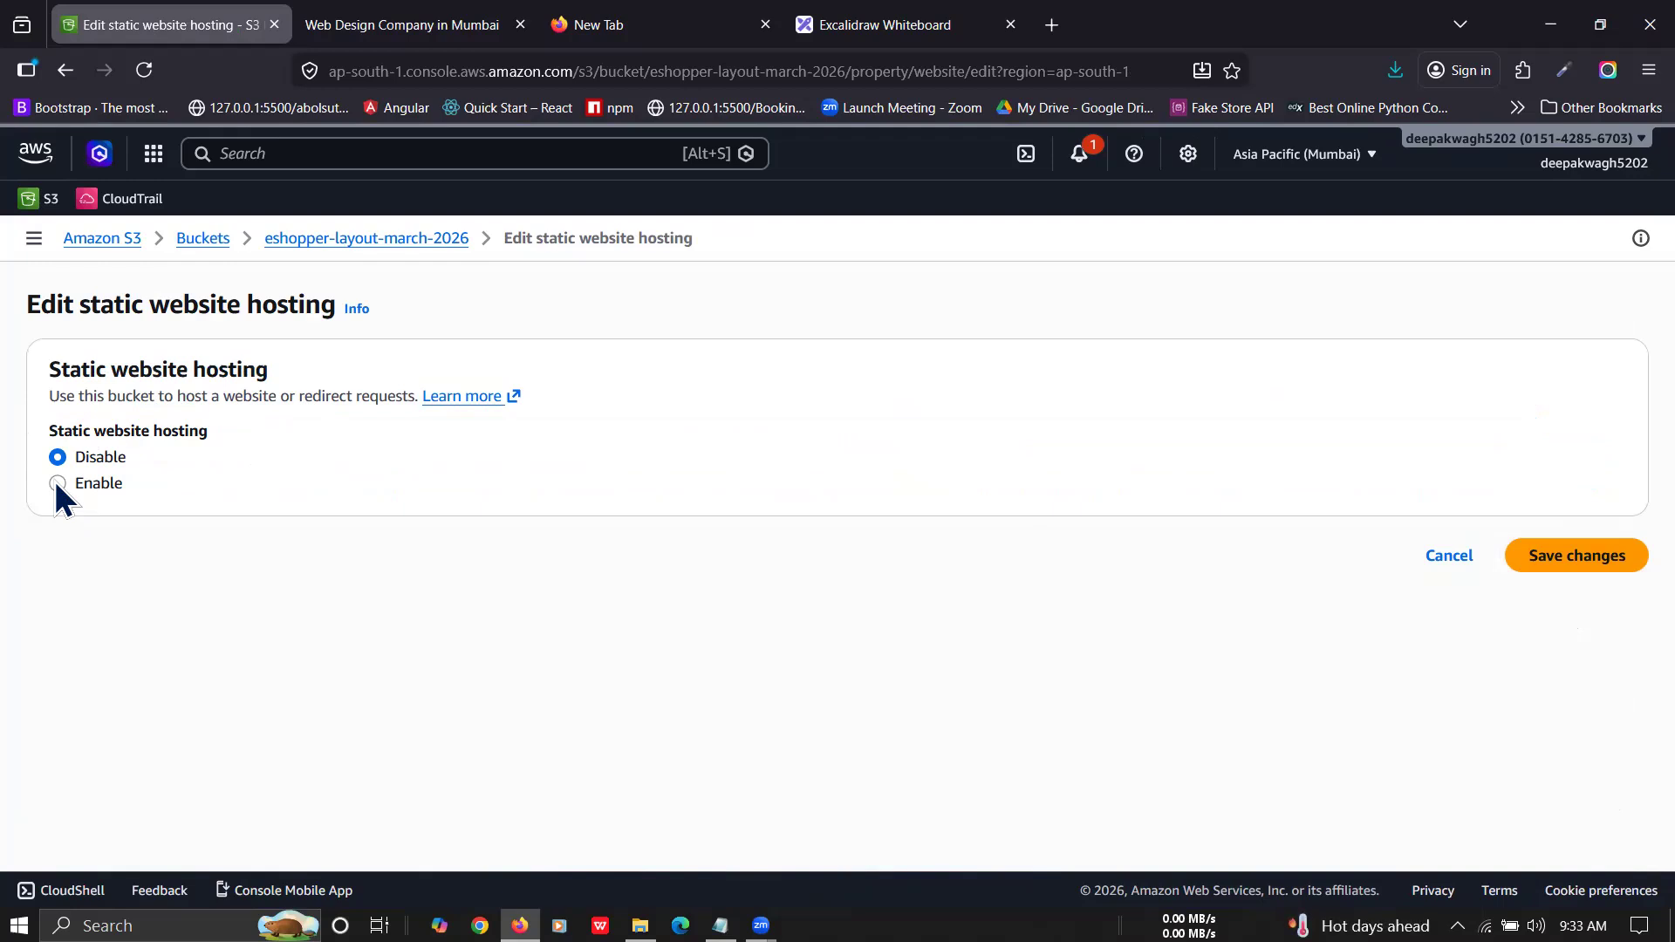
Step: Enable static website hosting and set the index document to index.html, checking the home page's file name in the local website folder
left_click(58, 484)
scroll(314, 574, "down", 2)
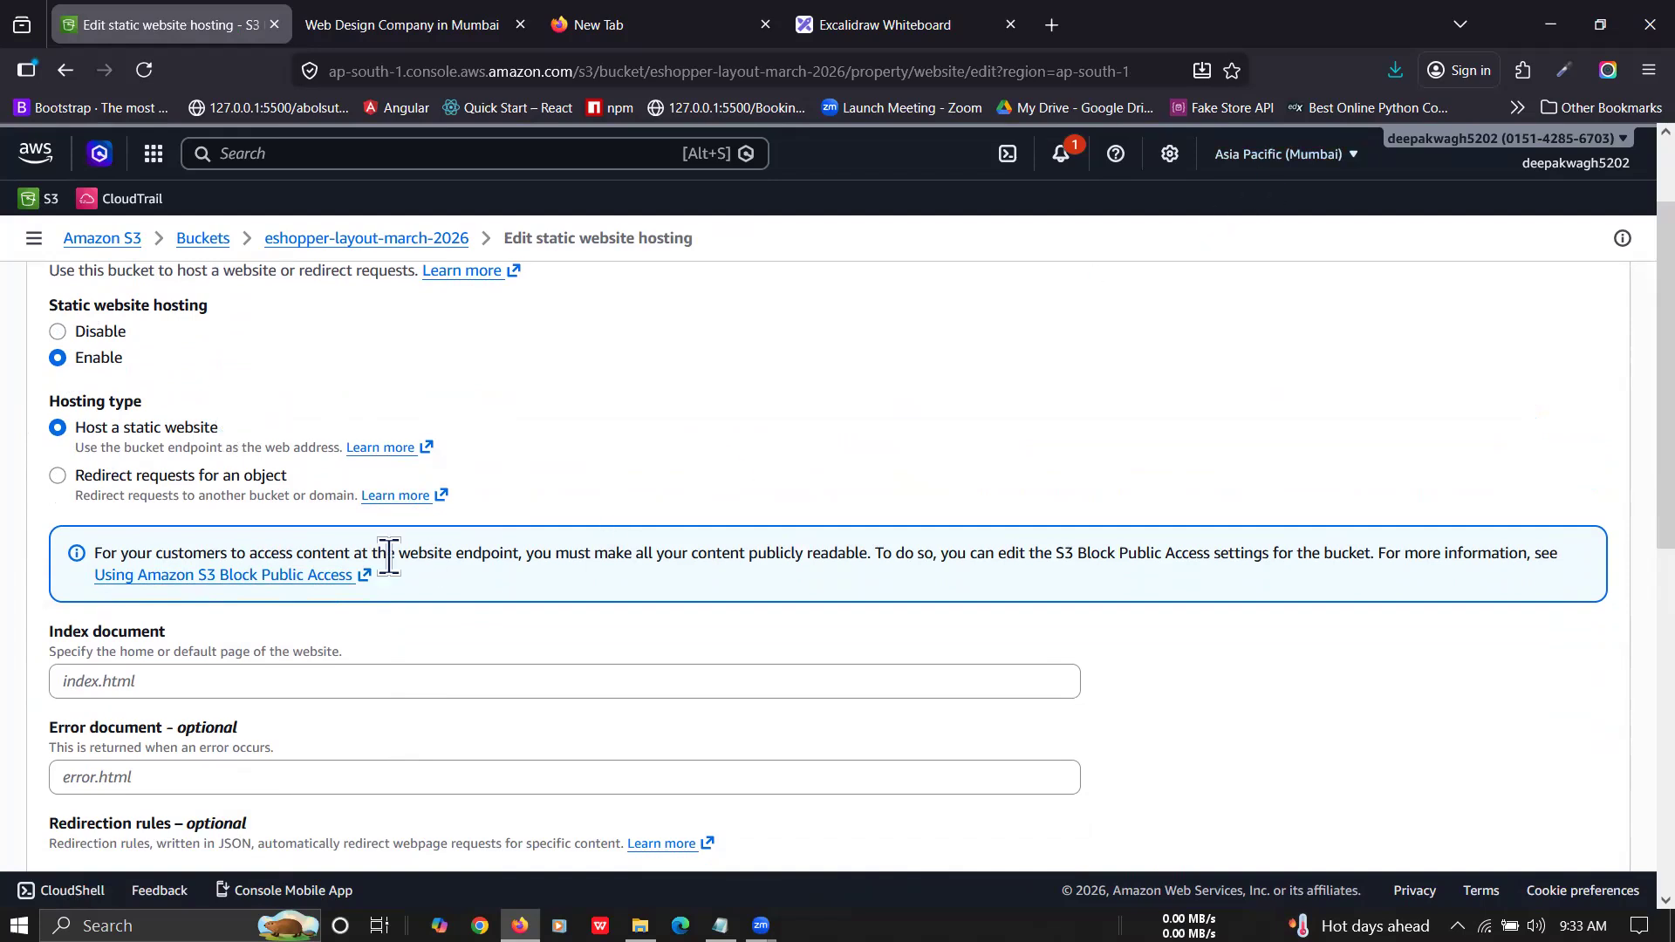
left_click(175, 685)
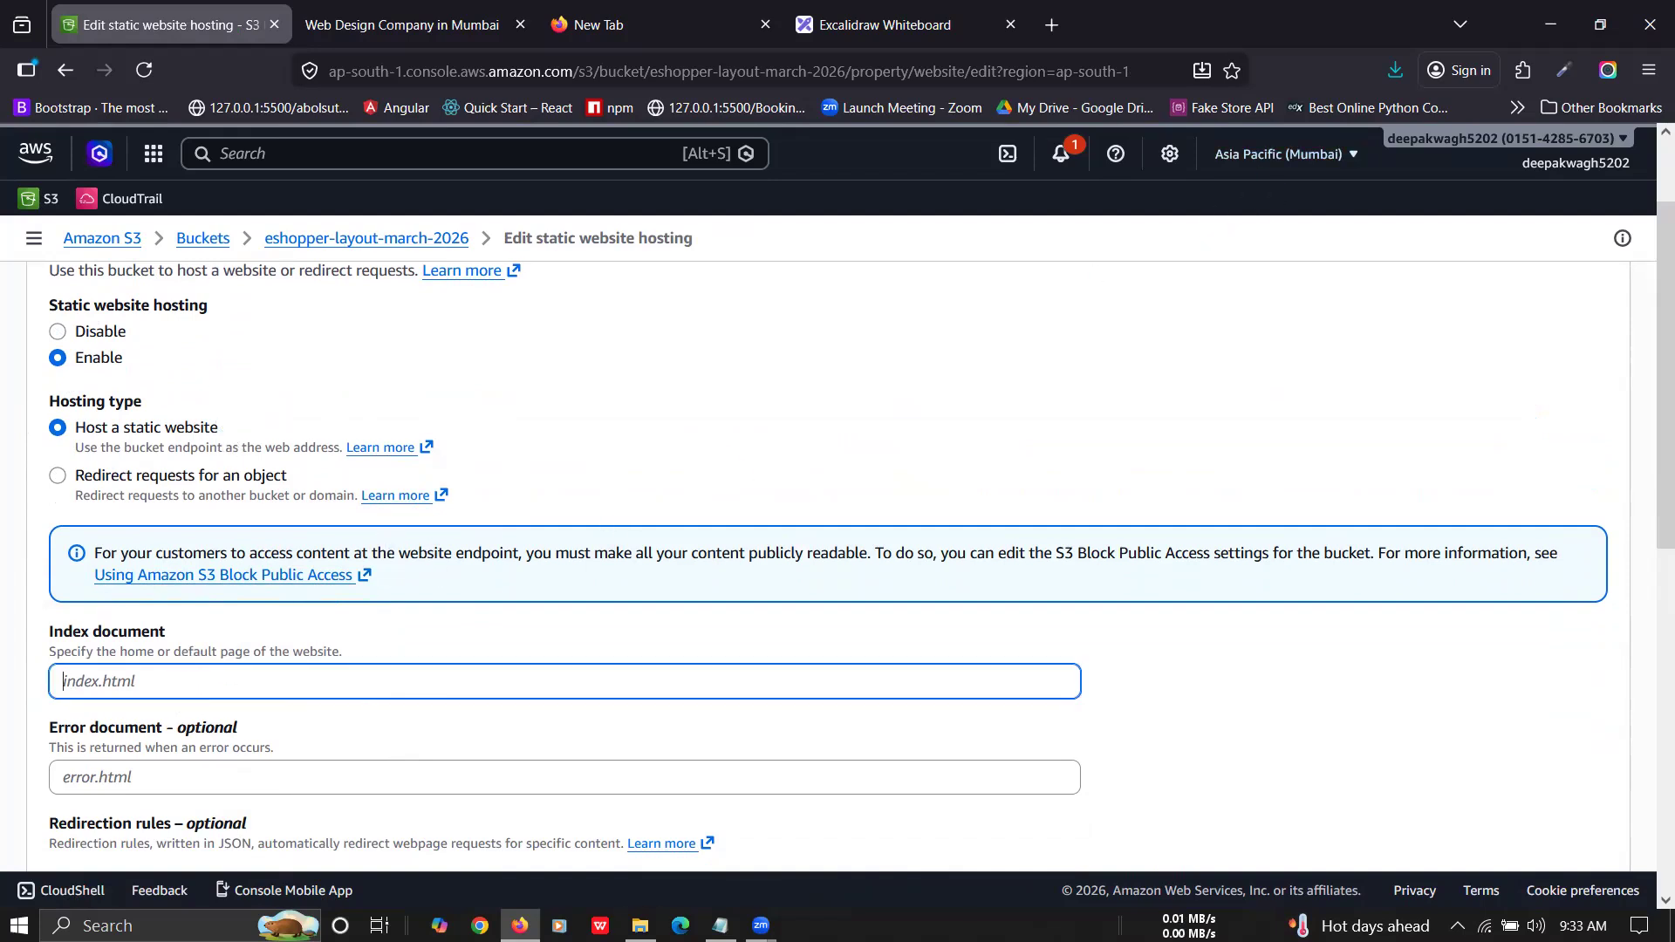
left_click(641, 925)
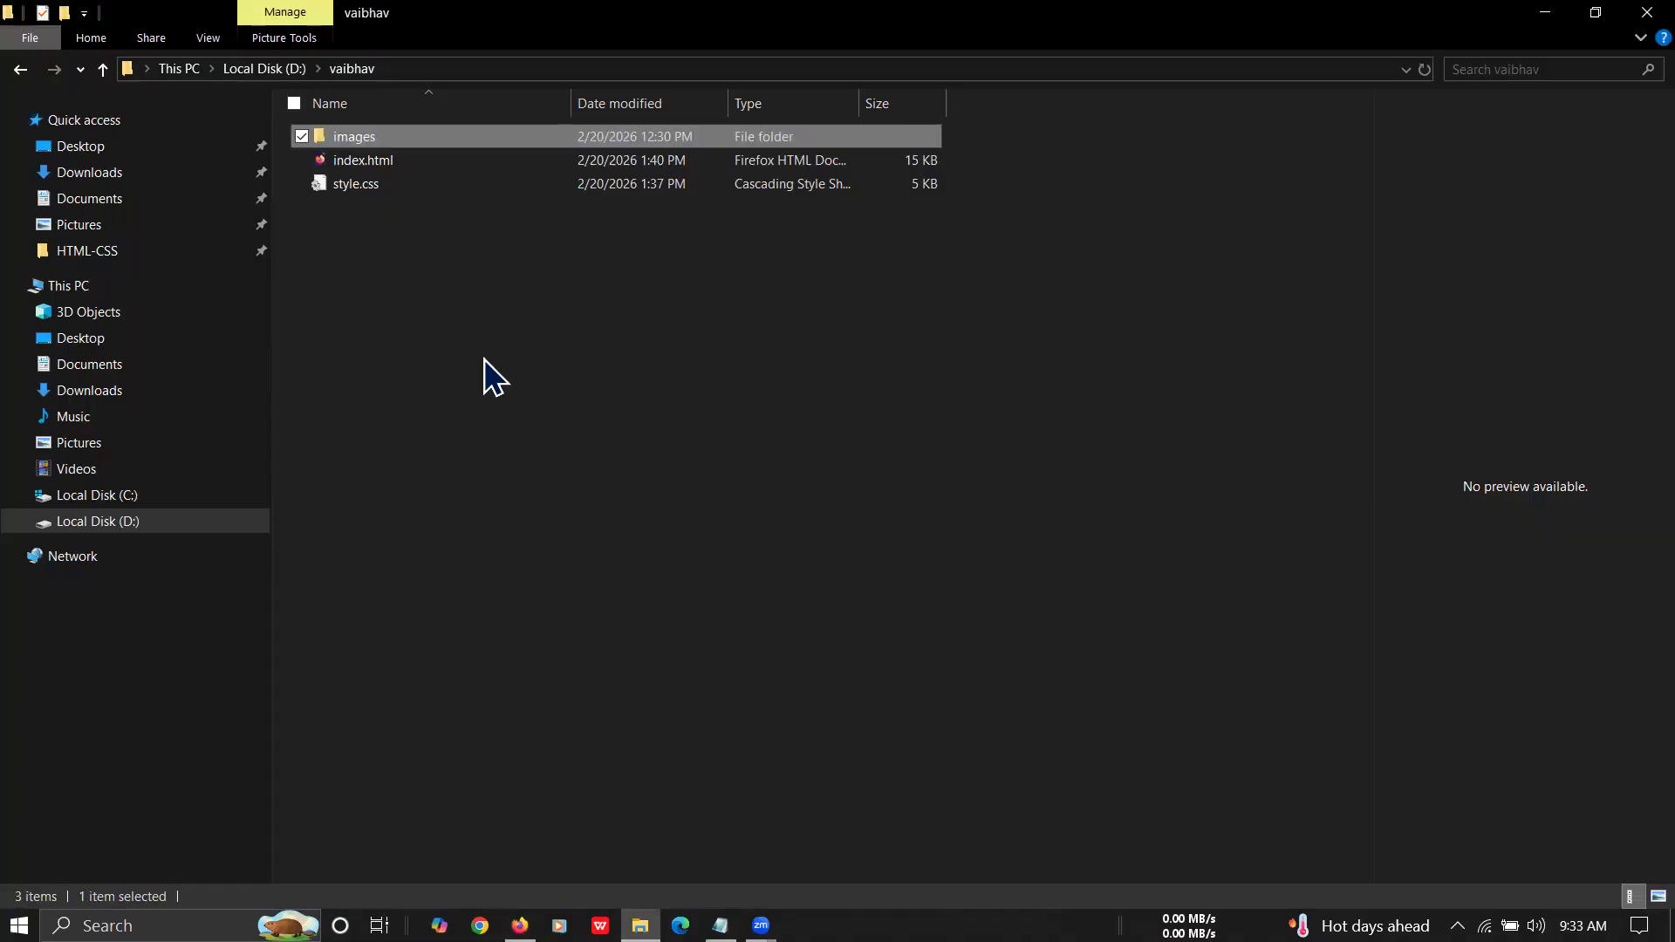
left_click(600, 925)
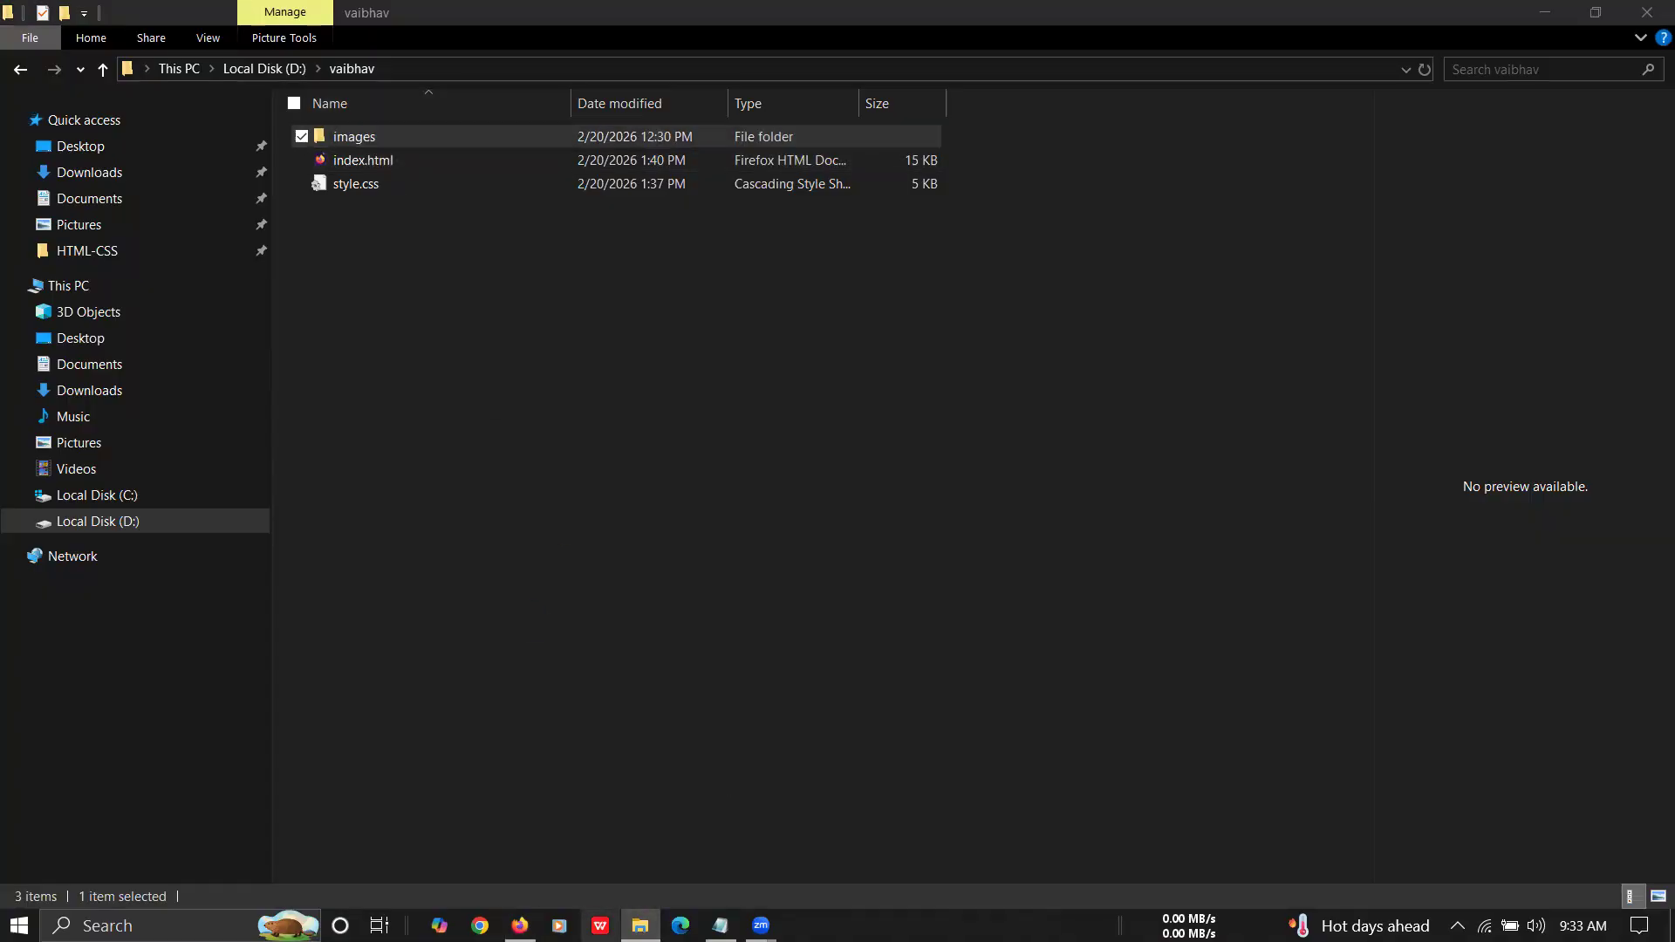
mouse_move(640, 925)
left_click(639, 837)
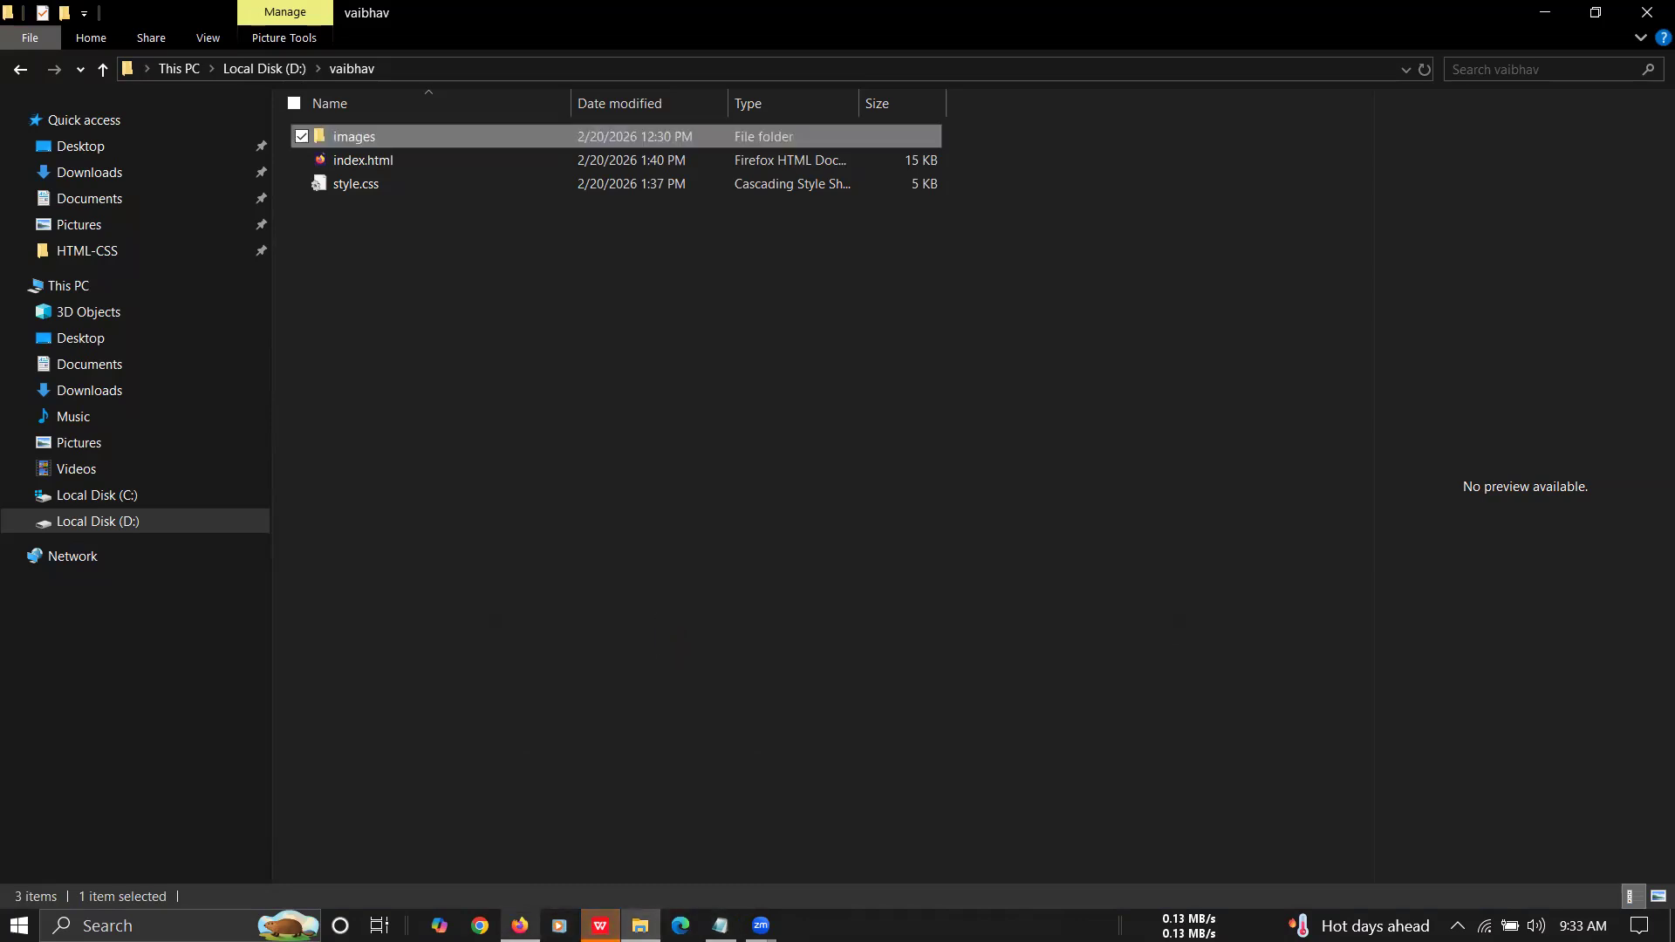
left_click(520, 926)
type("index.html")
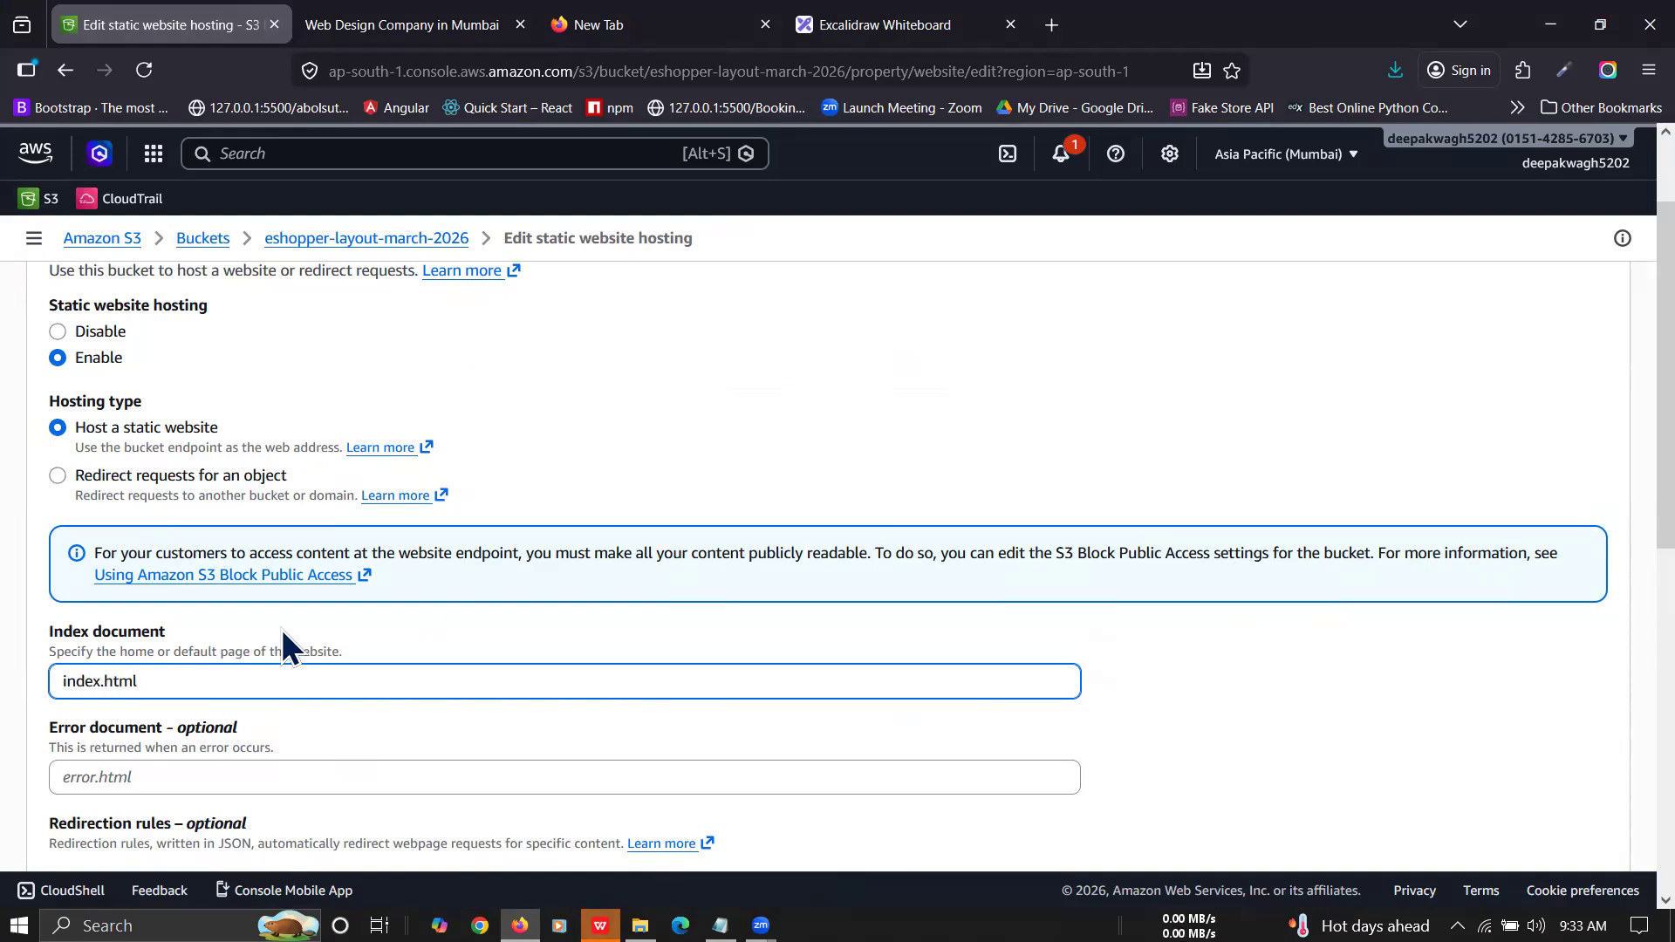
Step: Leave the error document and redirection rules empty and save the static website hosting settings
scroll(284, 643, "down", 2)
left_click(245, 622)
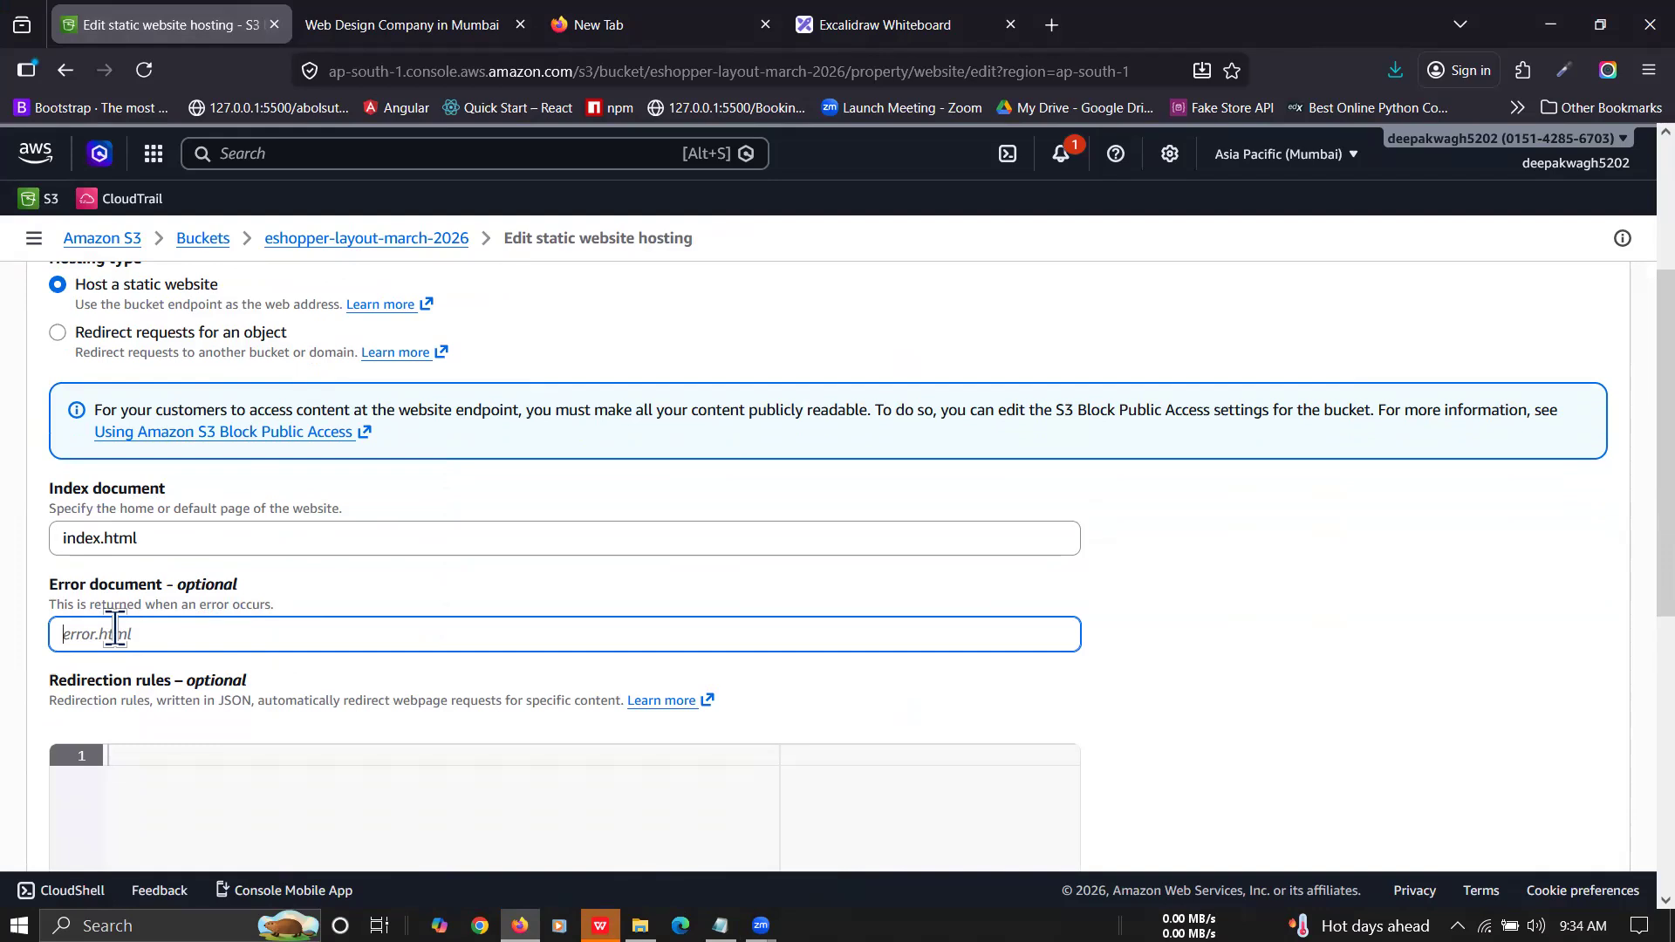
scroll(114, 629, "down", 3)
scroll(114, 628, "up", 3)
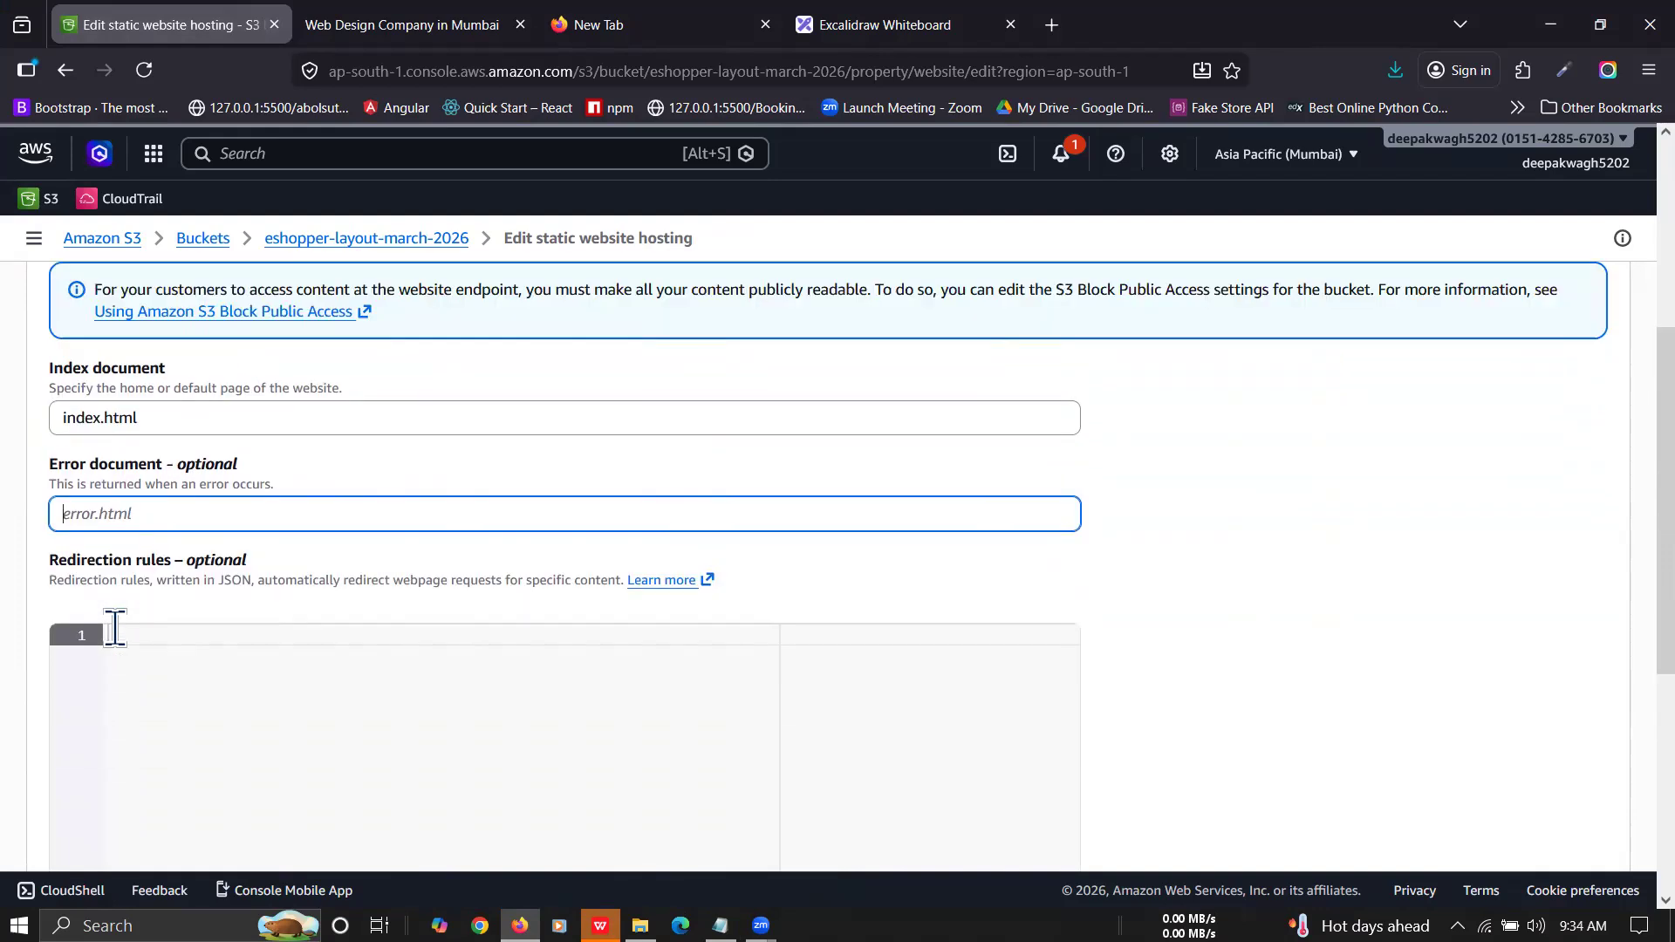
left_click_drag(166, 576, 32, 572)
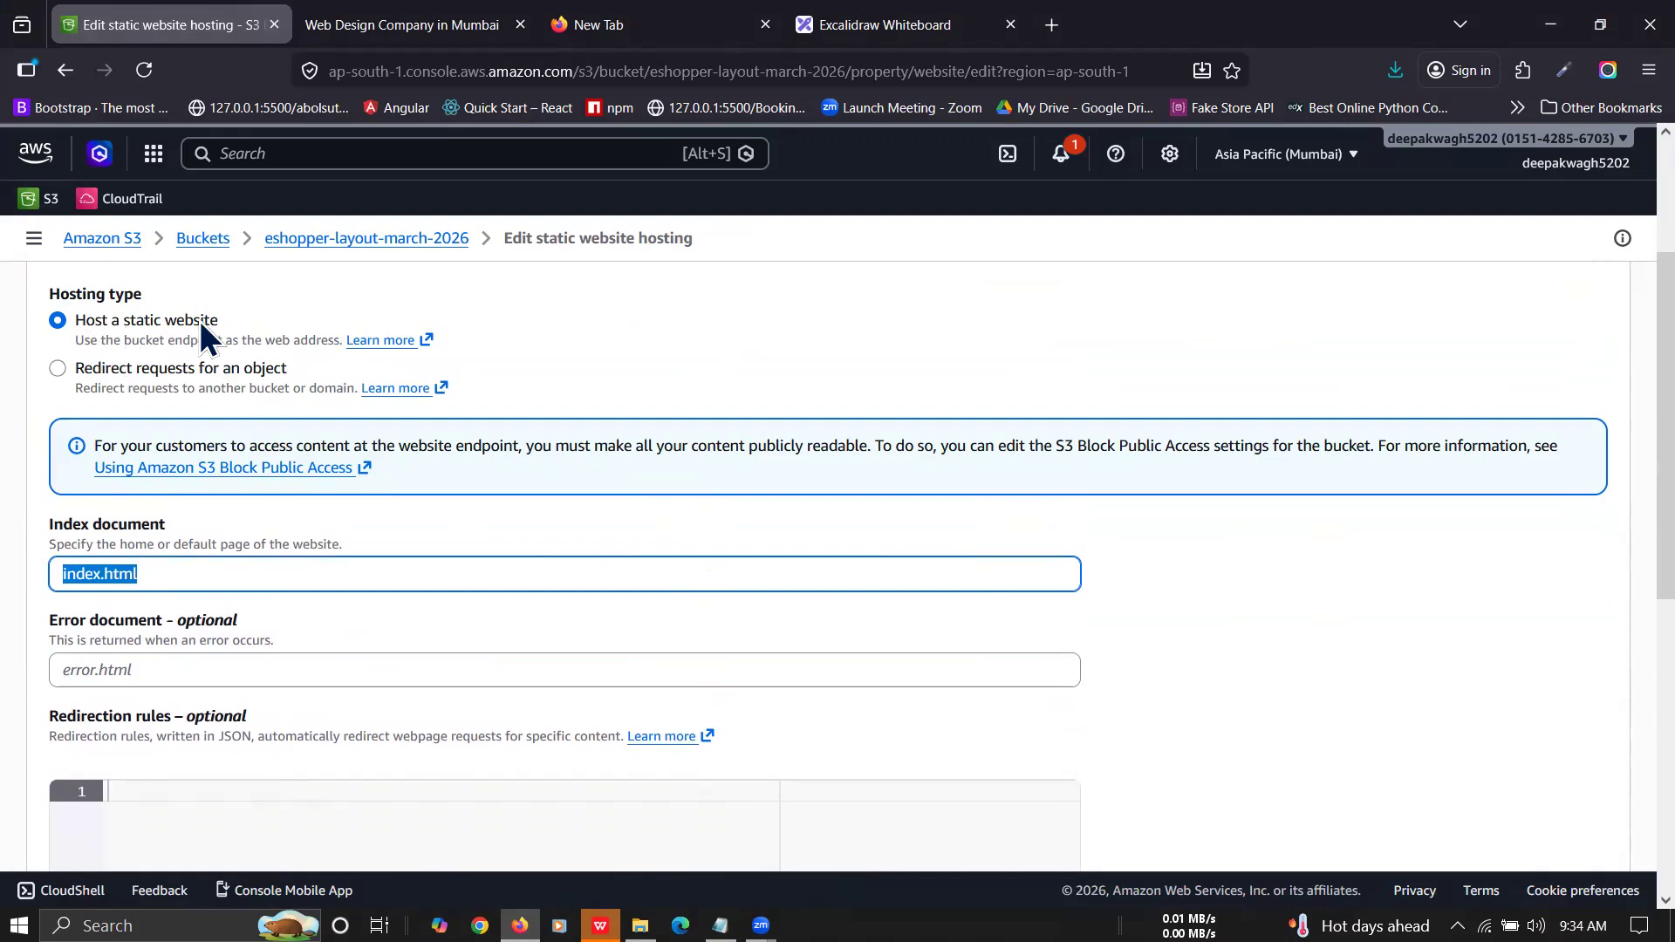
scroll(345, 523, "down", 5)
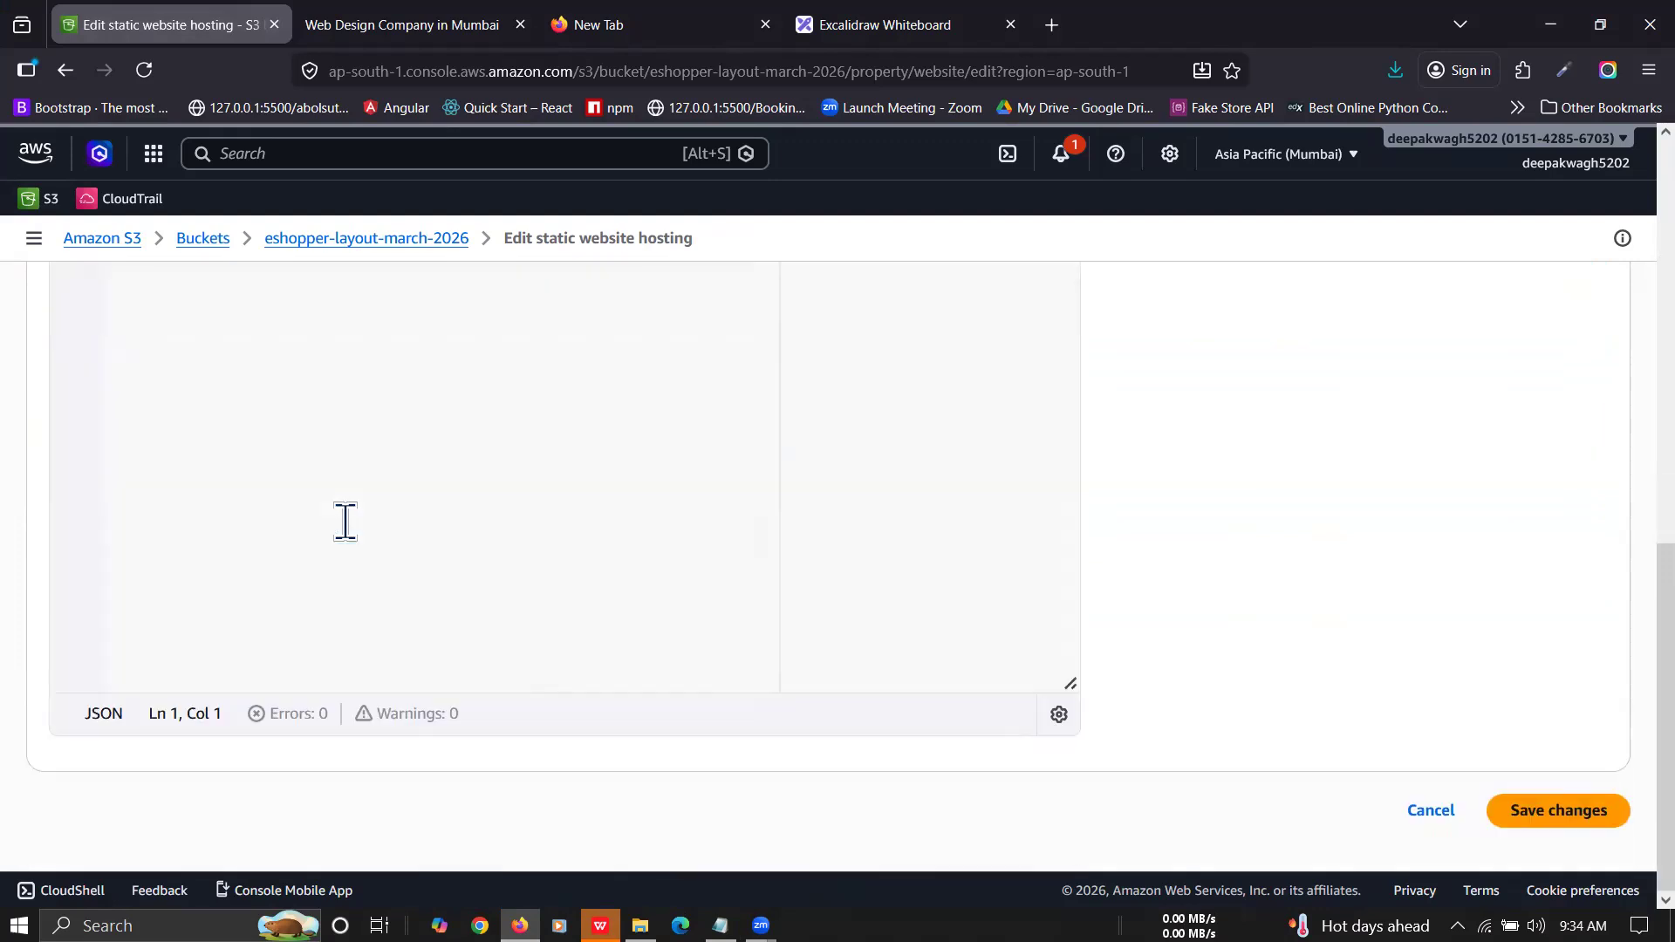
left_click(1579, 812)
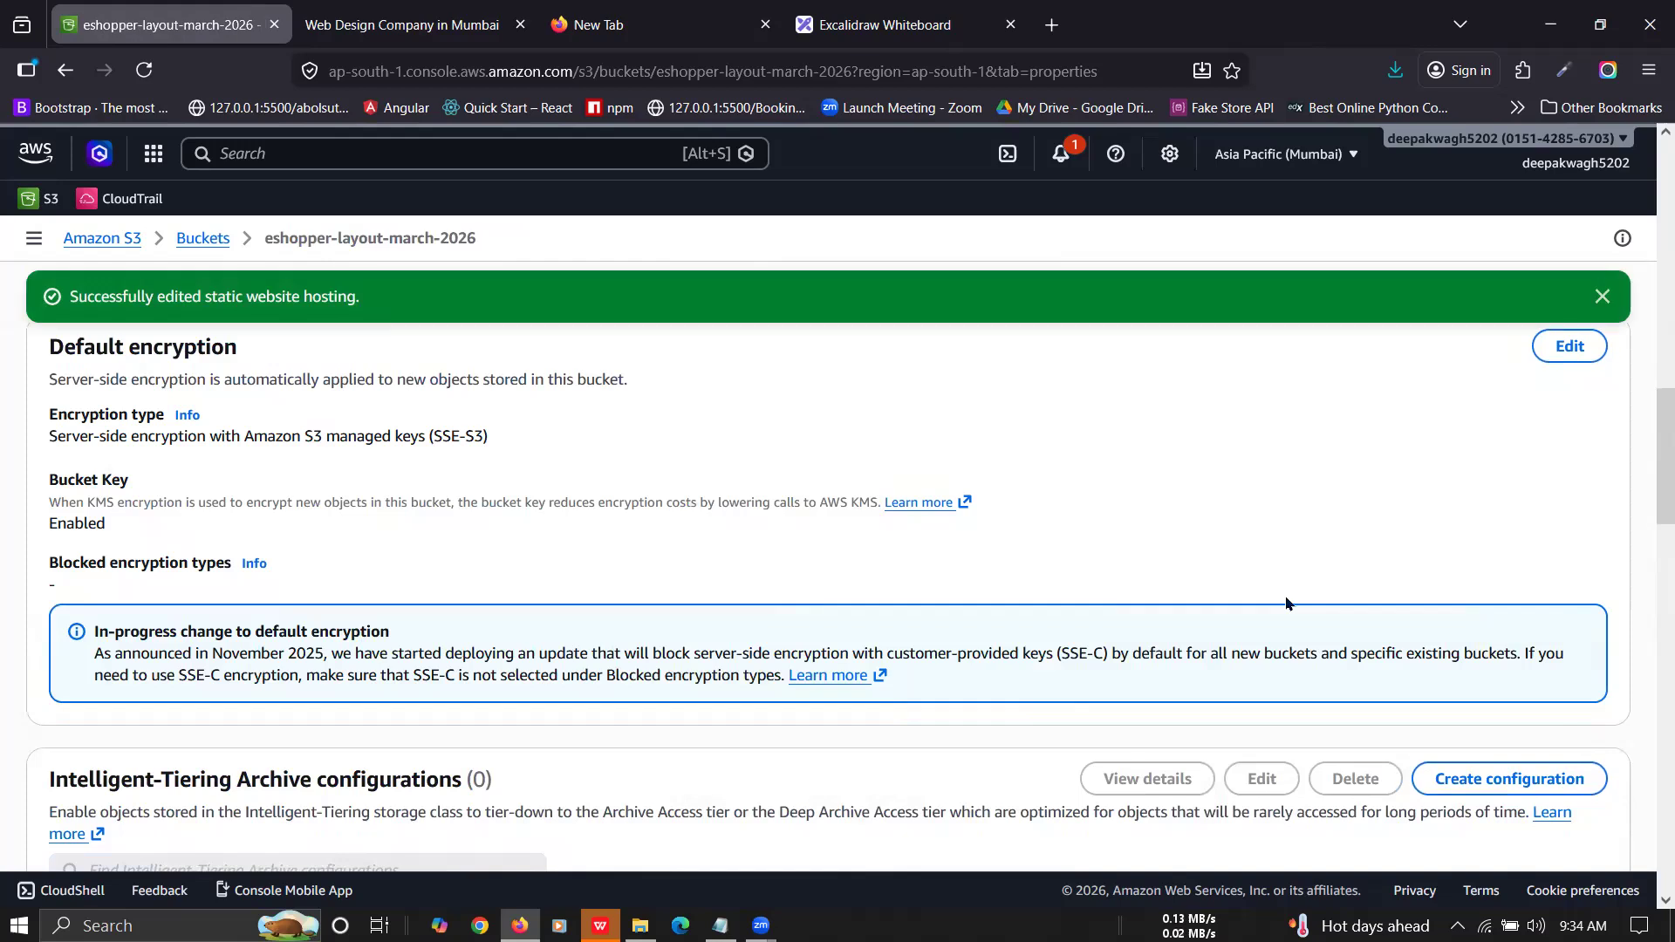
Step: Open the bucket website endpoint to test the site, return to the bucket's properties and dismiss the notification
scroll(748, 506, "down", 15)
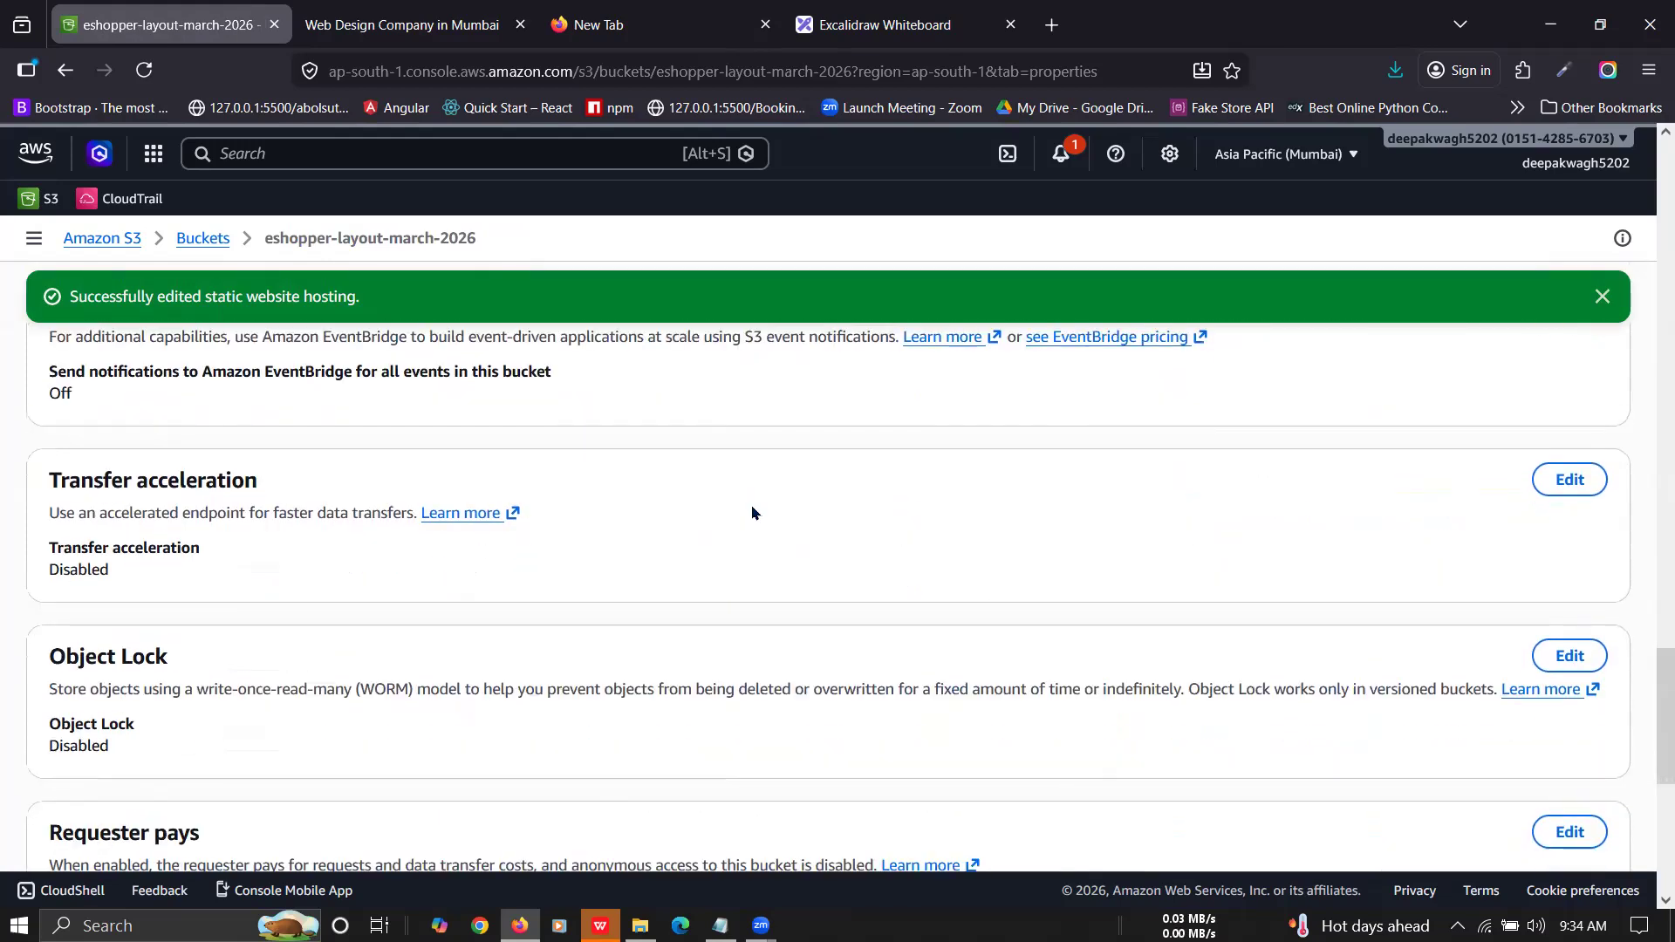
scroll(752, 513, "down", 5)
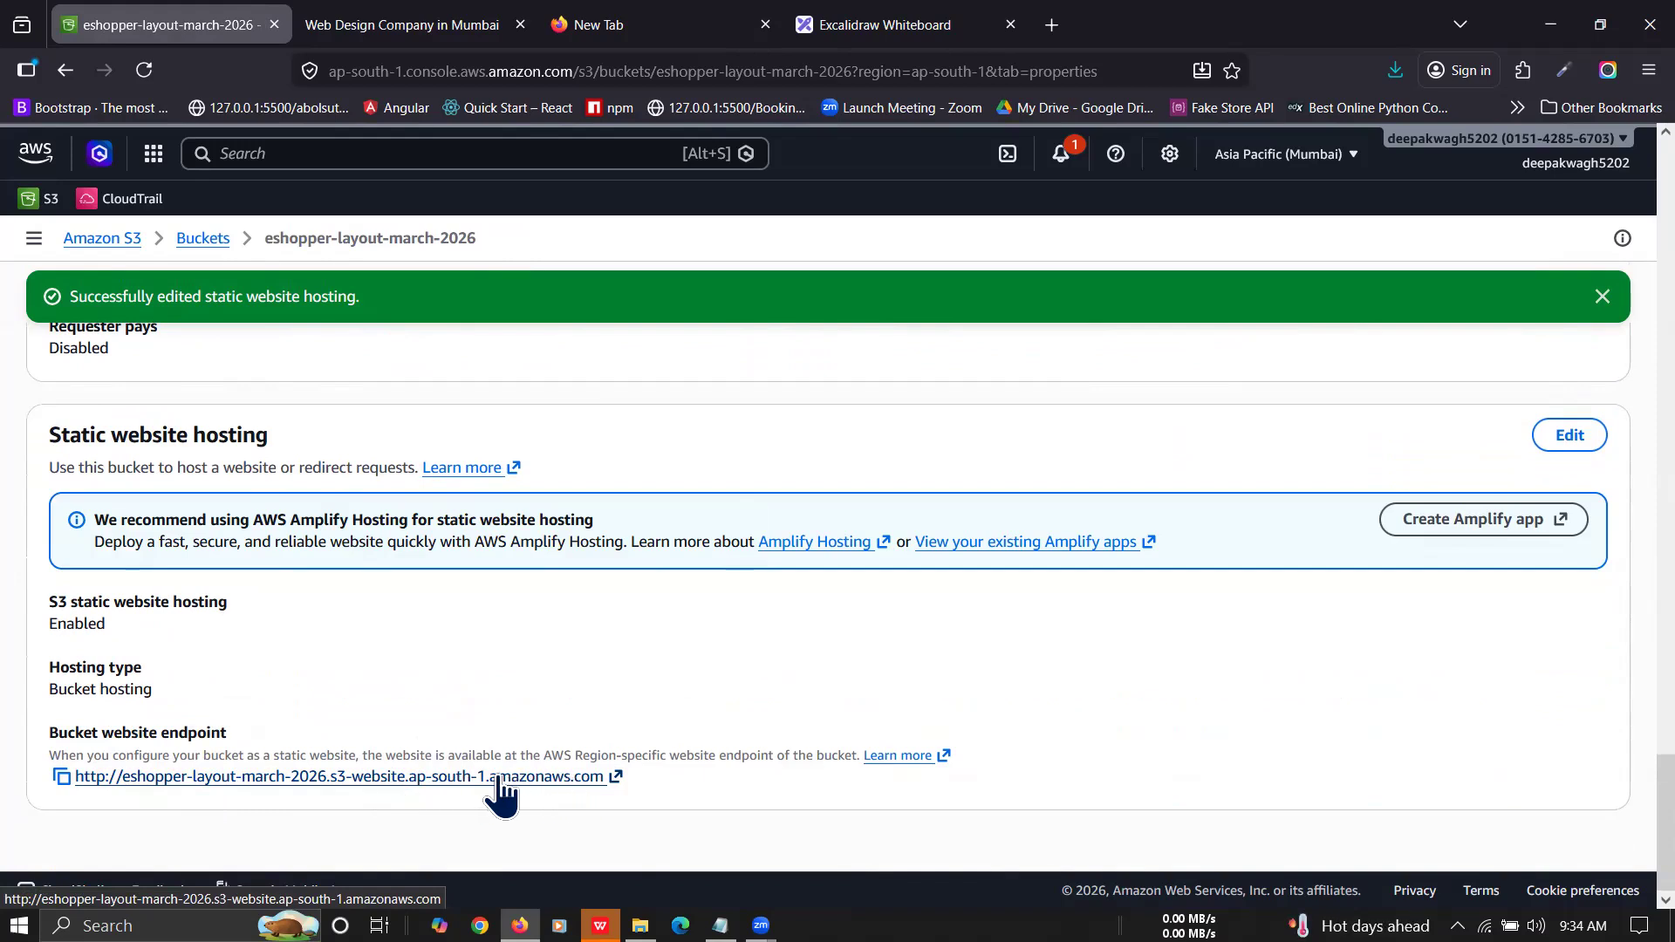
left_click(152, 777)
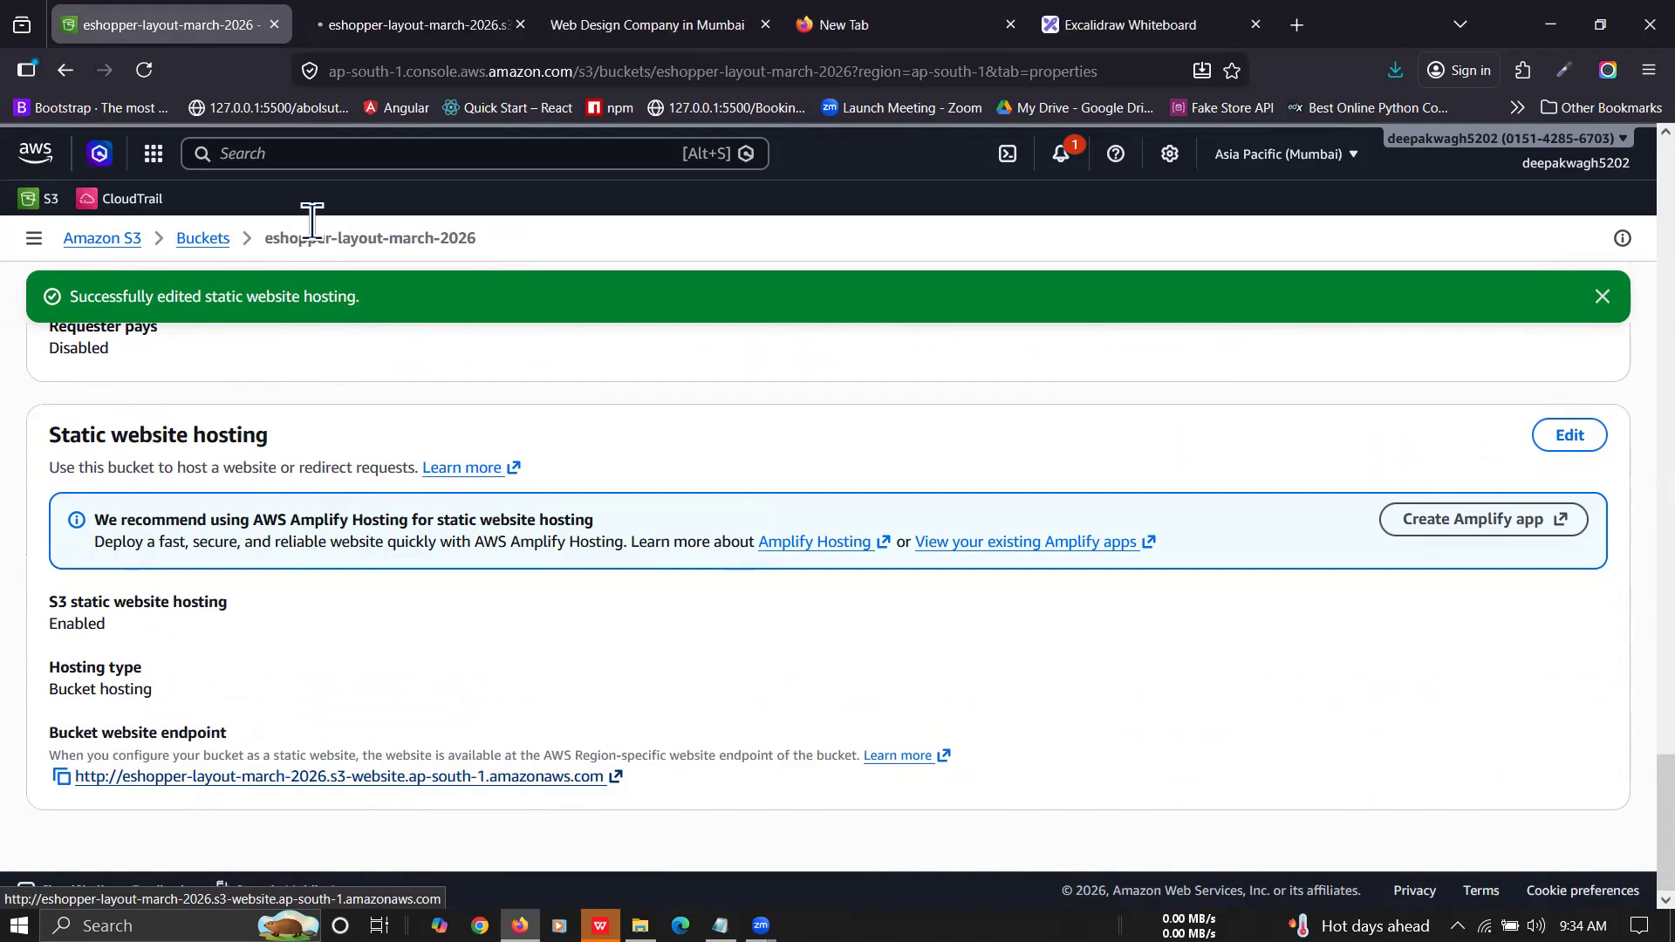
left_click(373, 19)
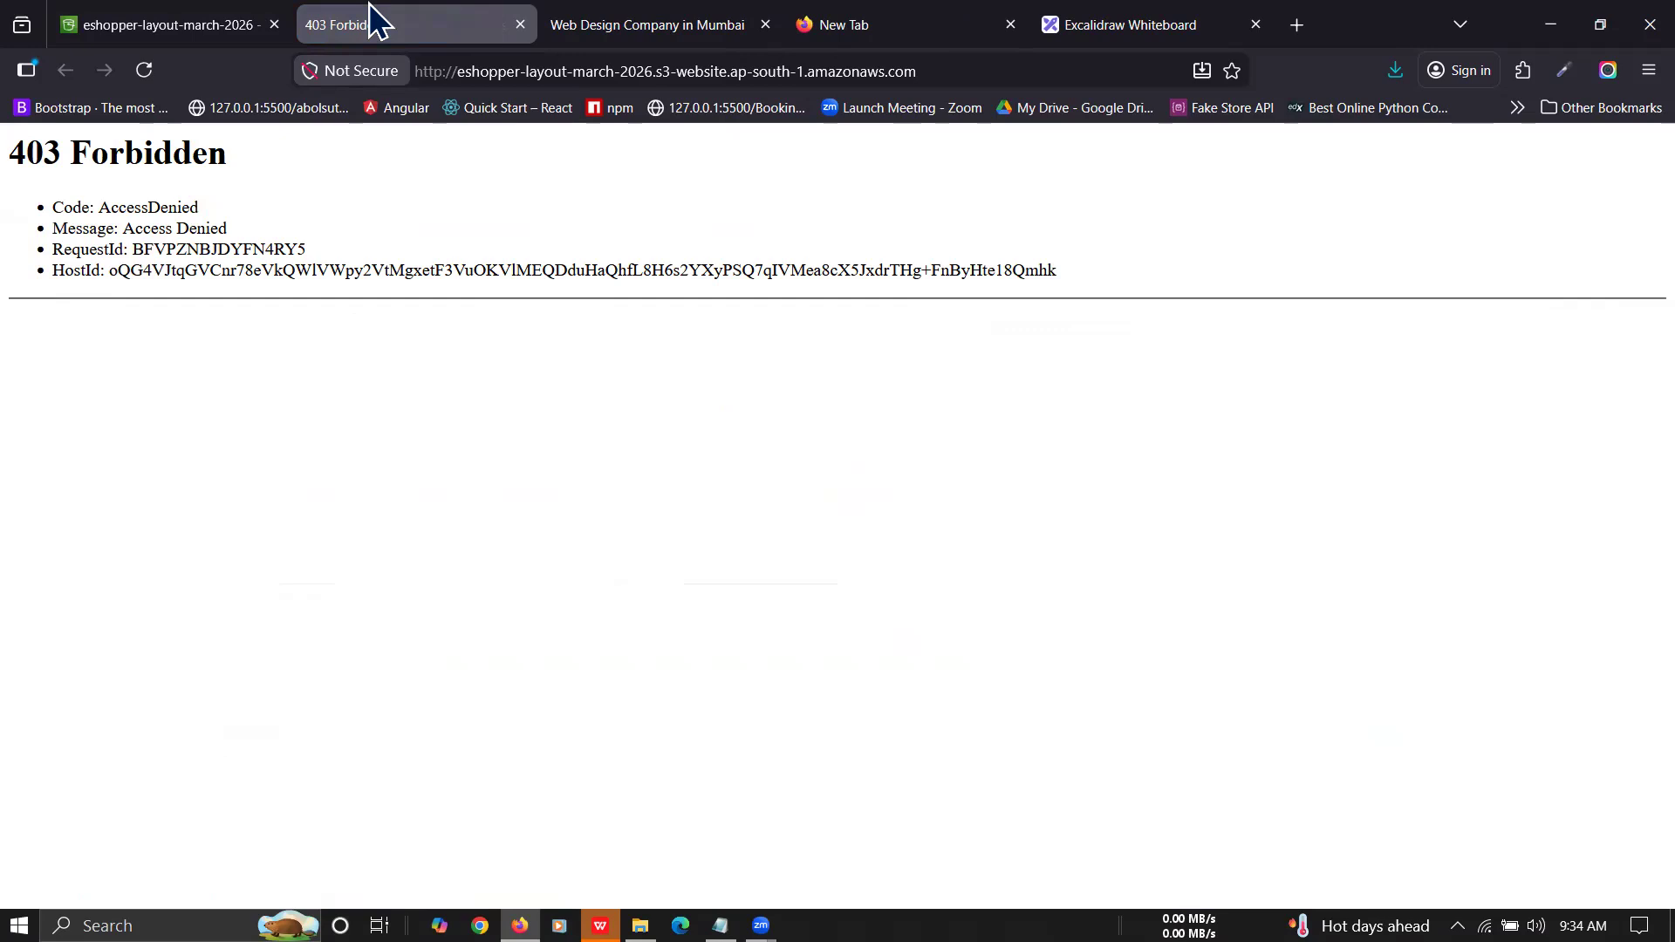
left_click(209, 22)
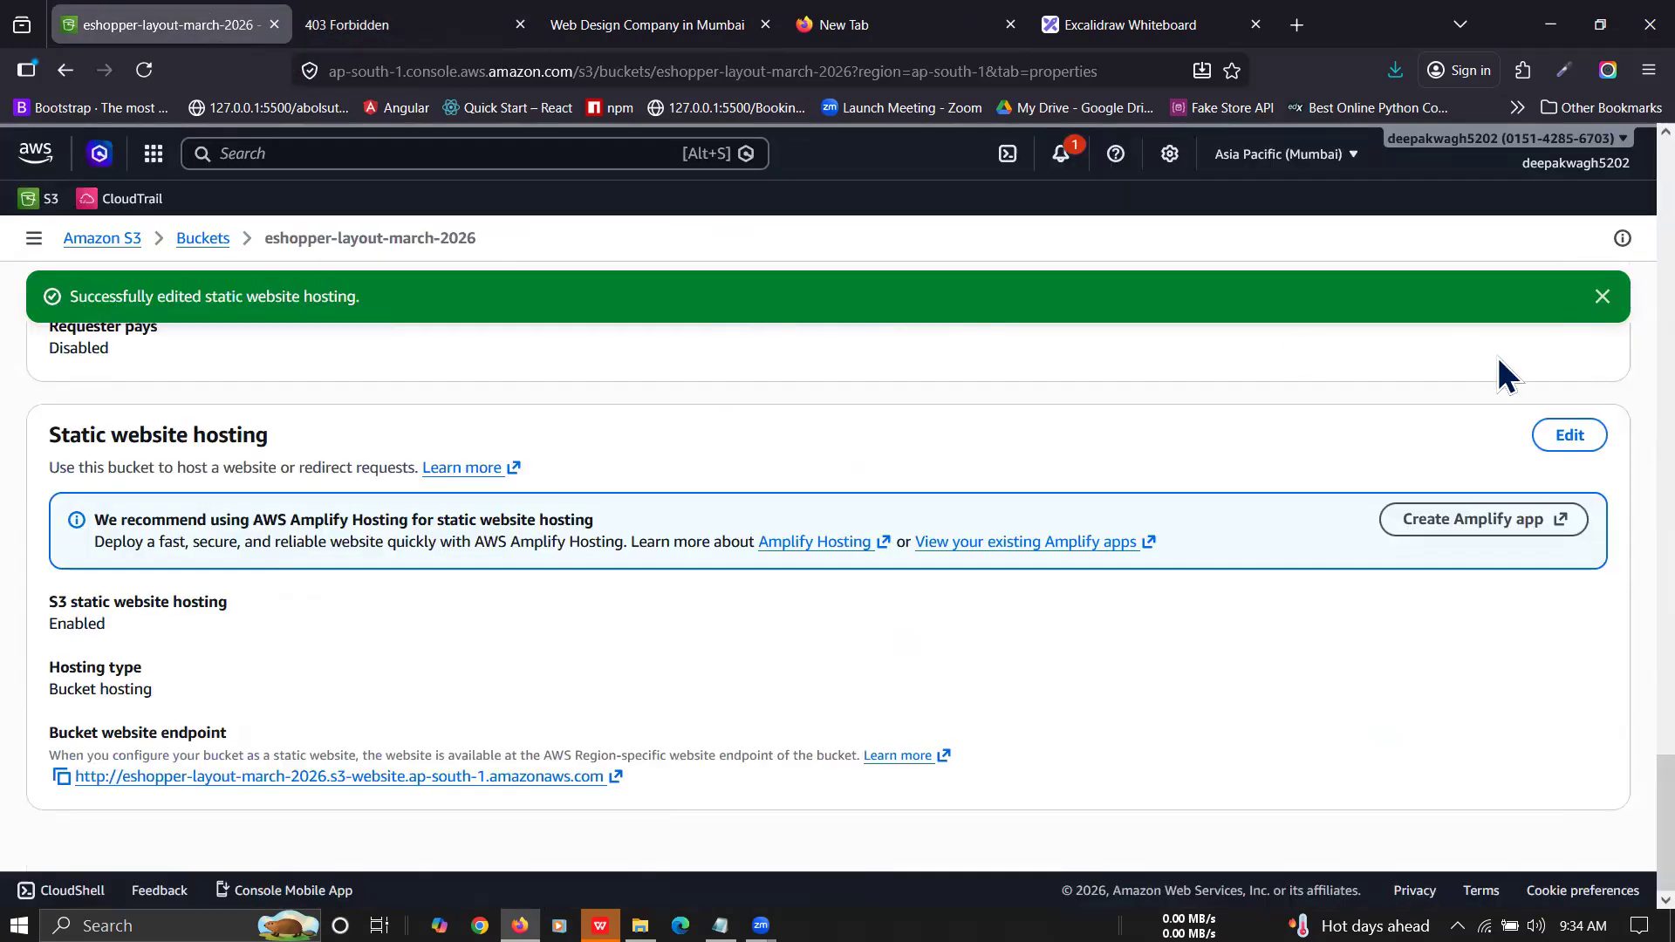
left_click(1604, 305)
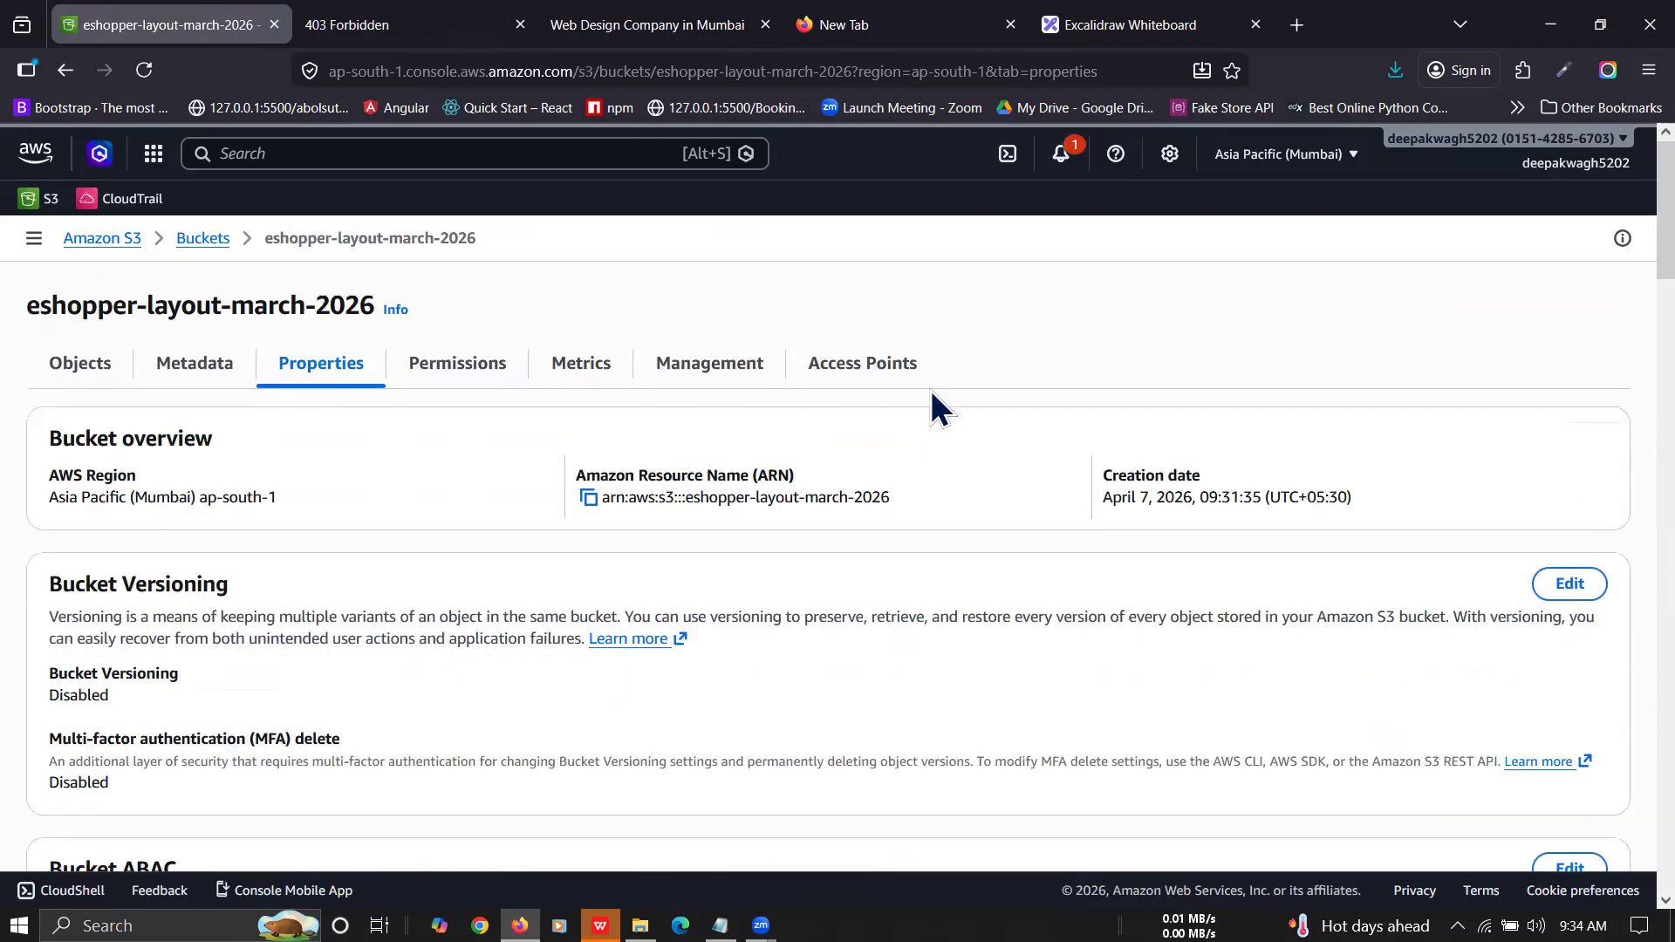
Step: Review the bucket's objects and permissions, and open its bucket policy for editing
left_click(96, 369)
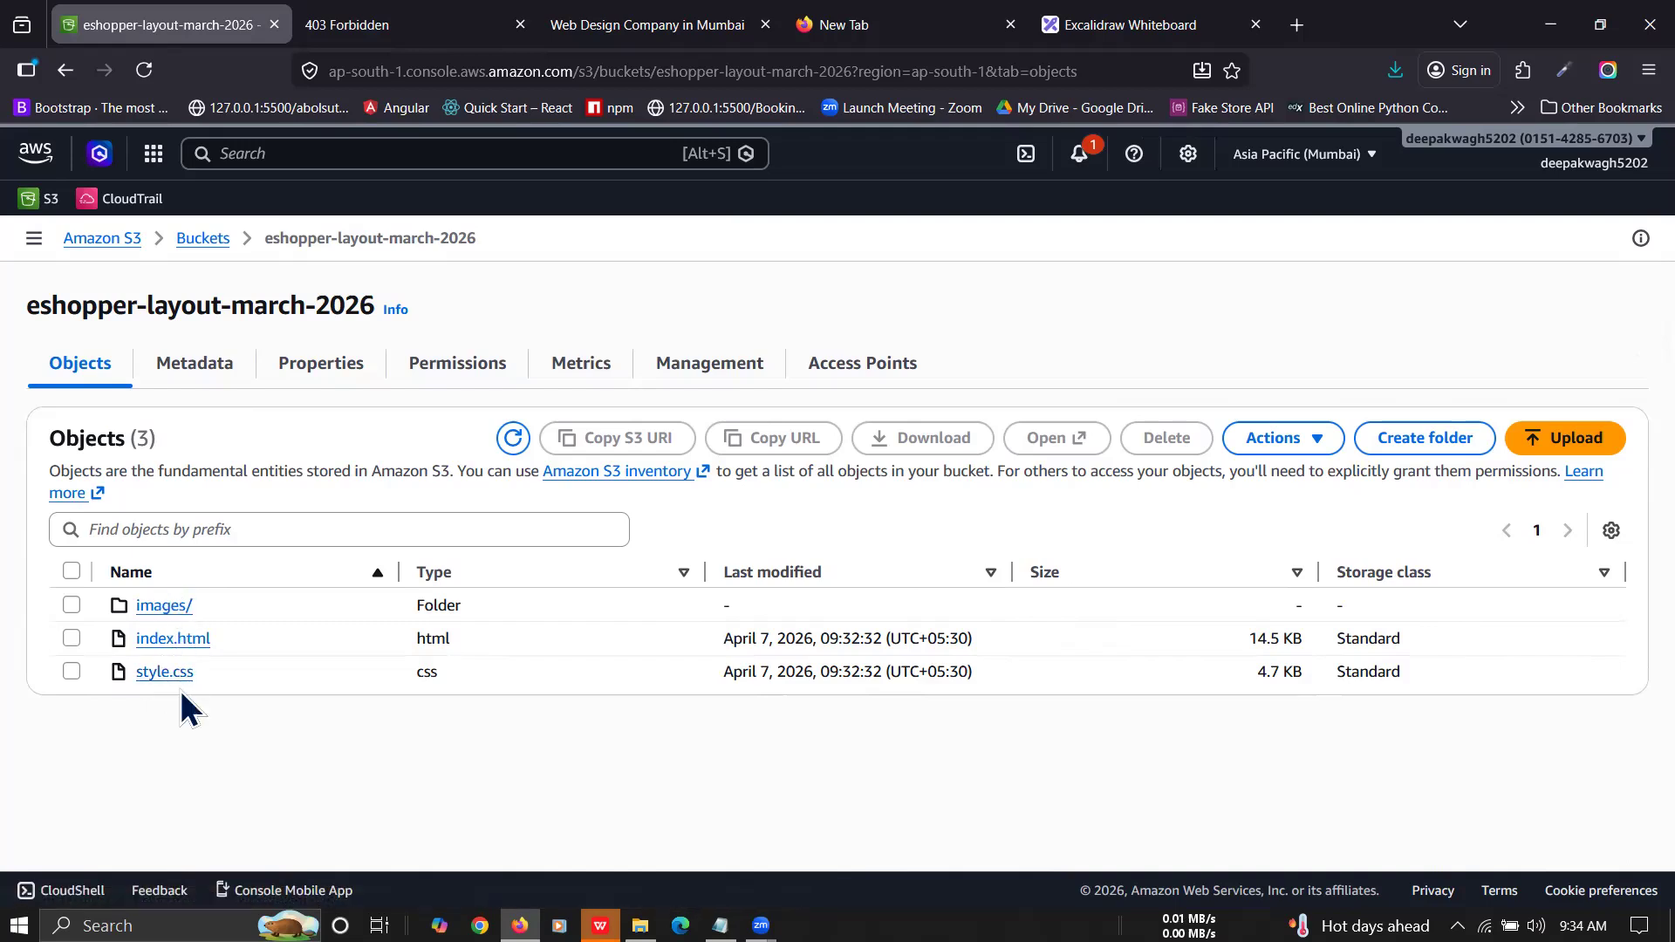
left_click(436, 375)
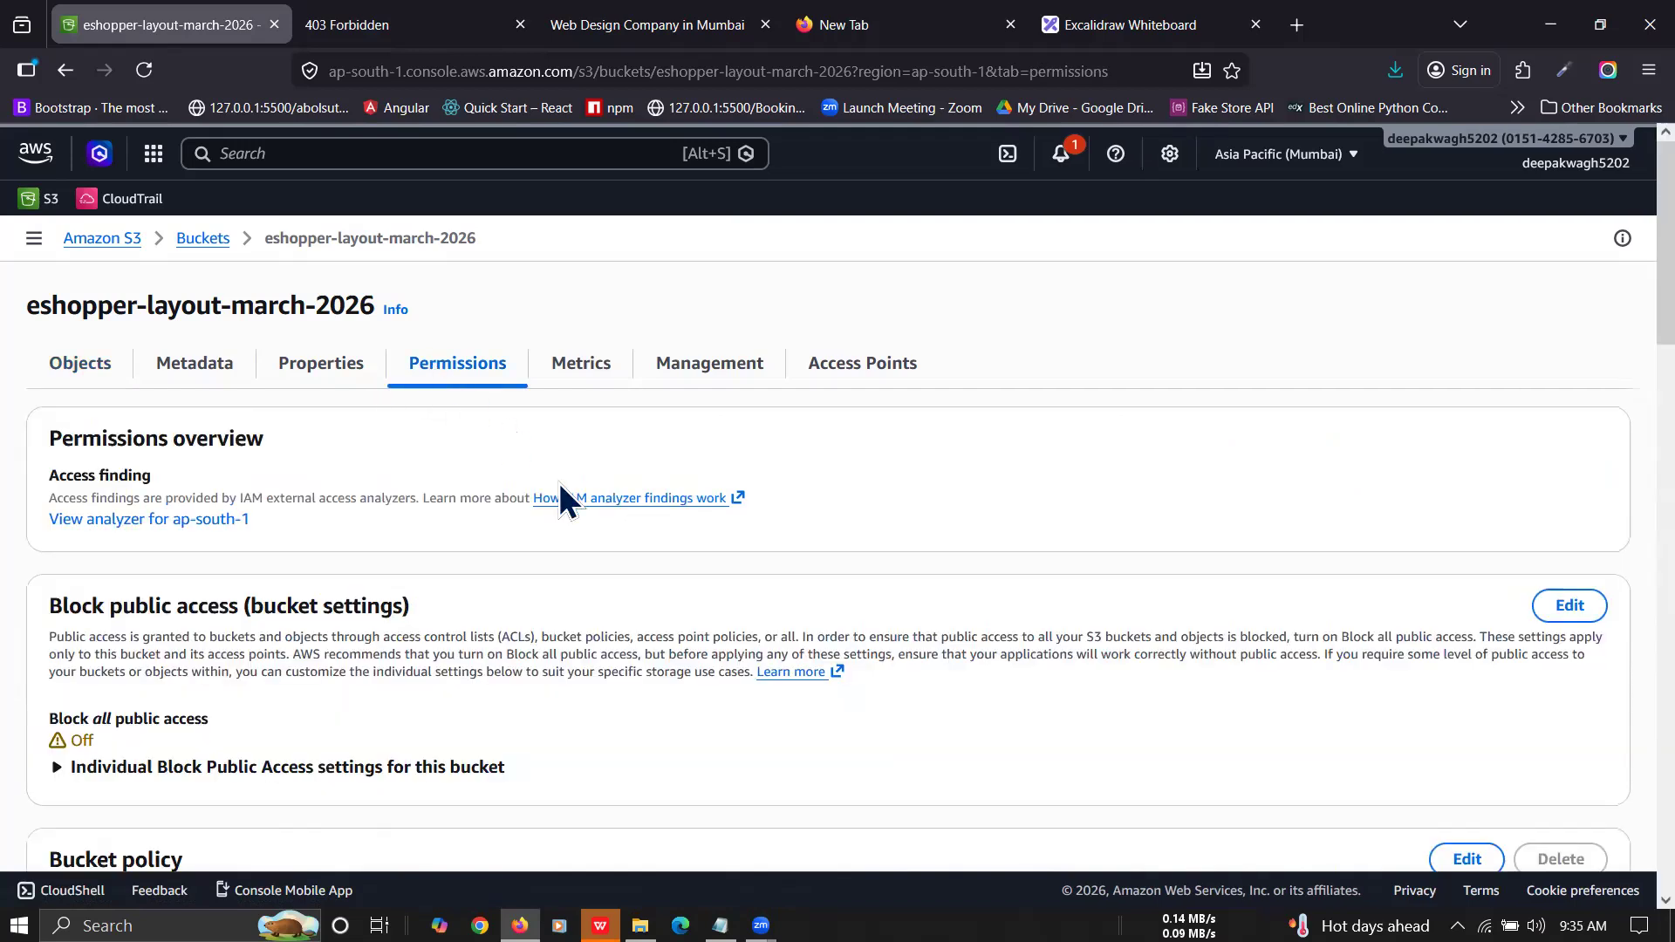
scroll(561, 497, "down", 2)
scroll(561, 501, "down", 5)
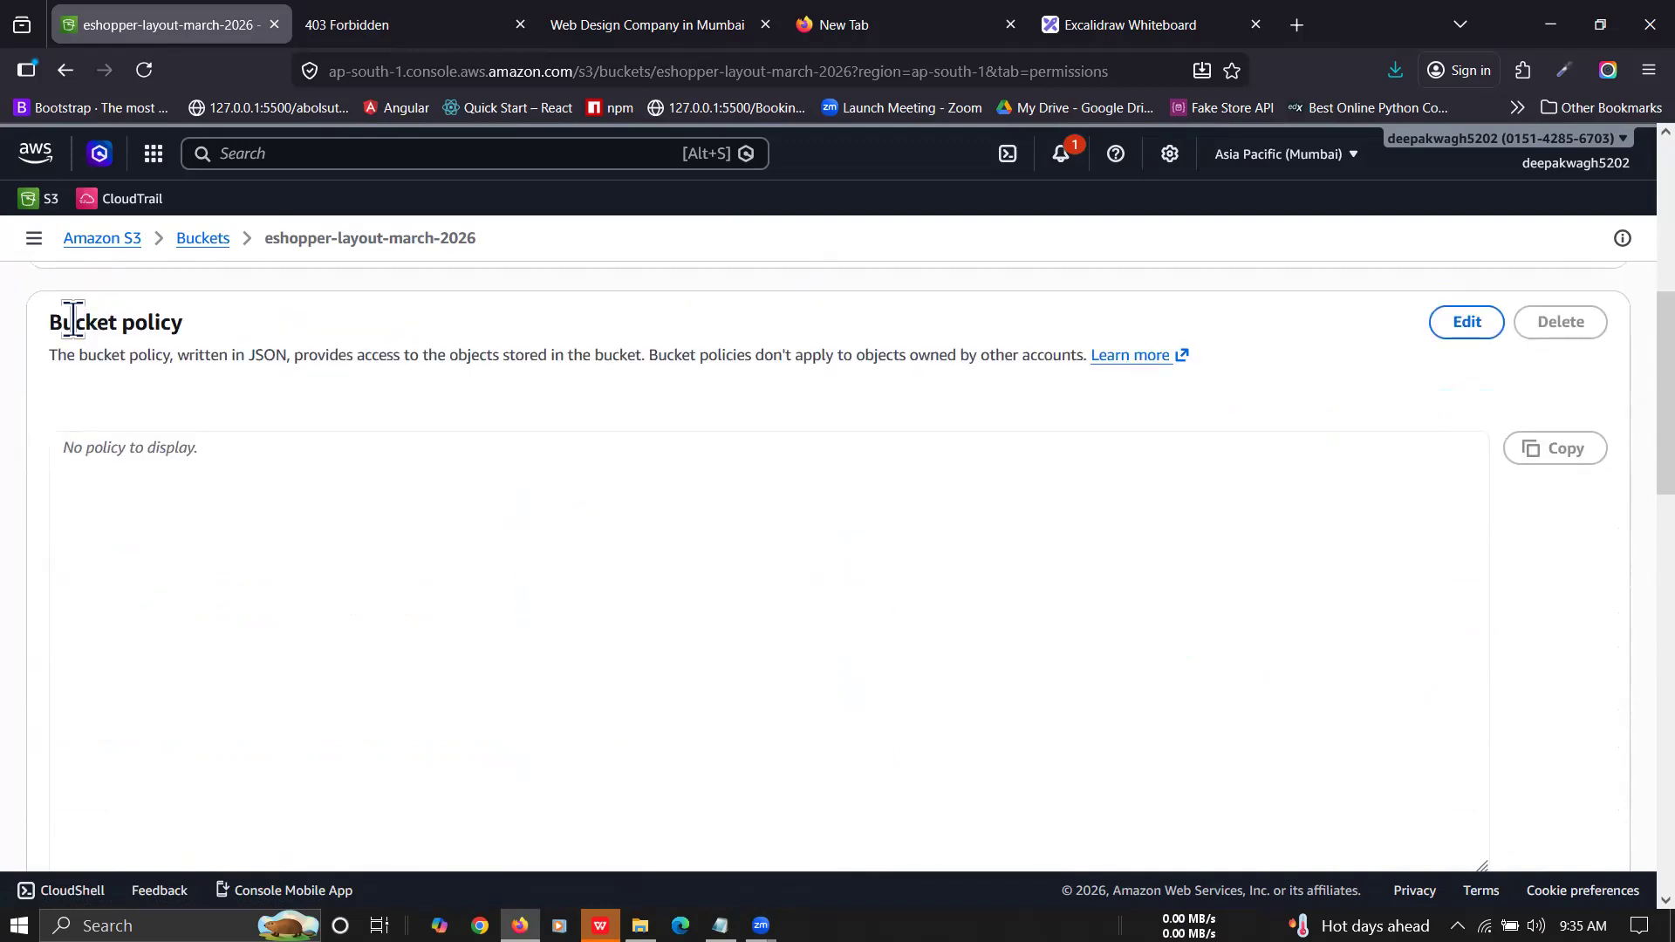
left_click_drag(59, 354, 498, 362)
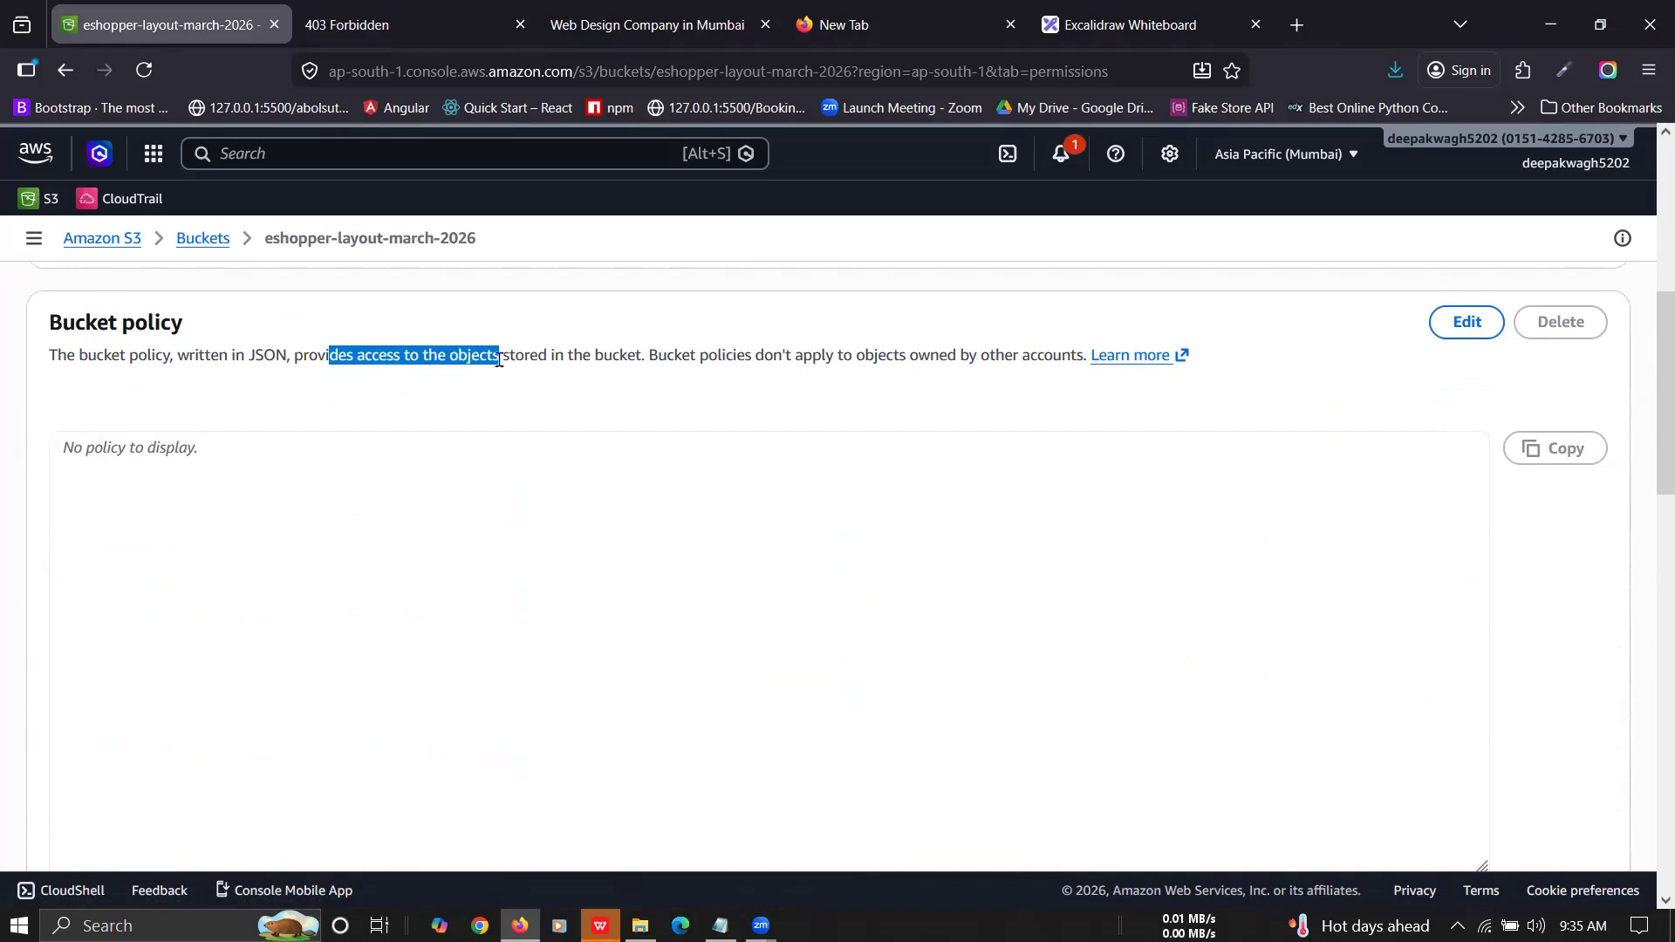
left_click_drag(554, 358, 1071, 355)
scroll(563, 541, "up", 4)
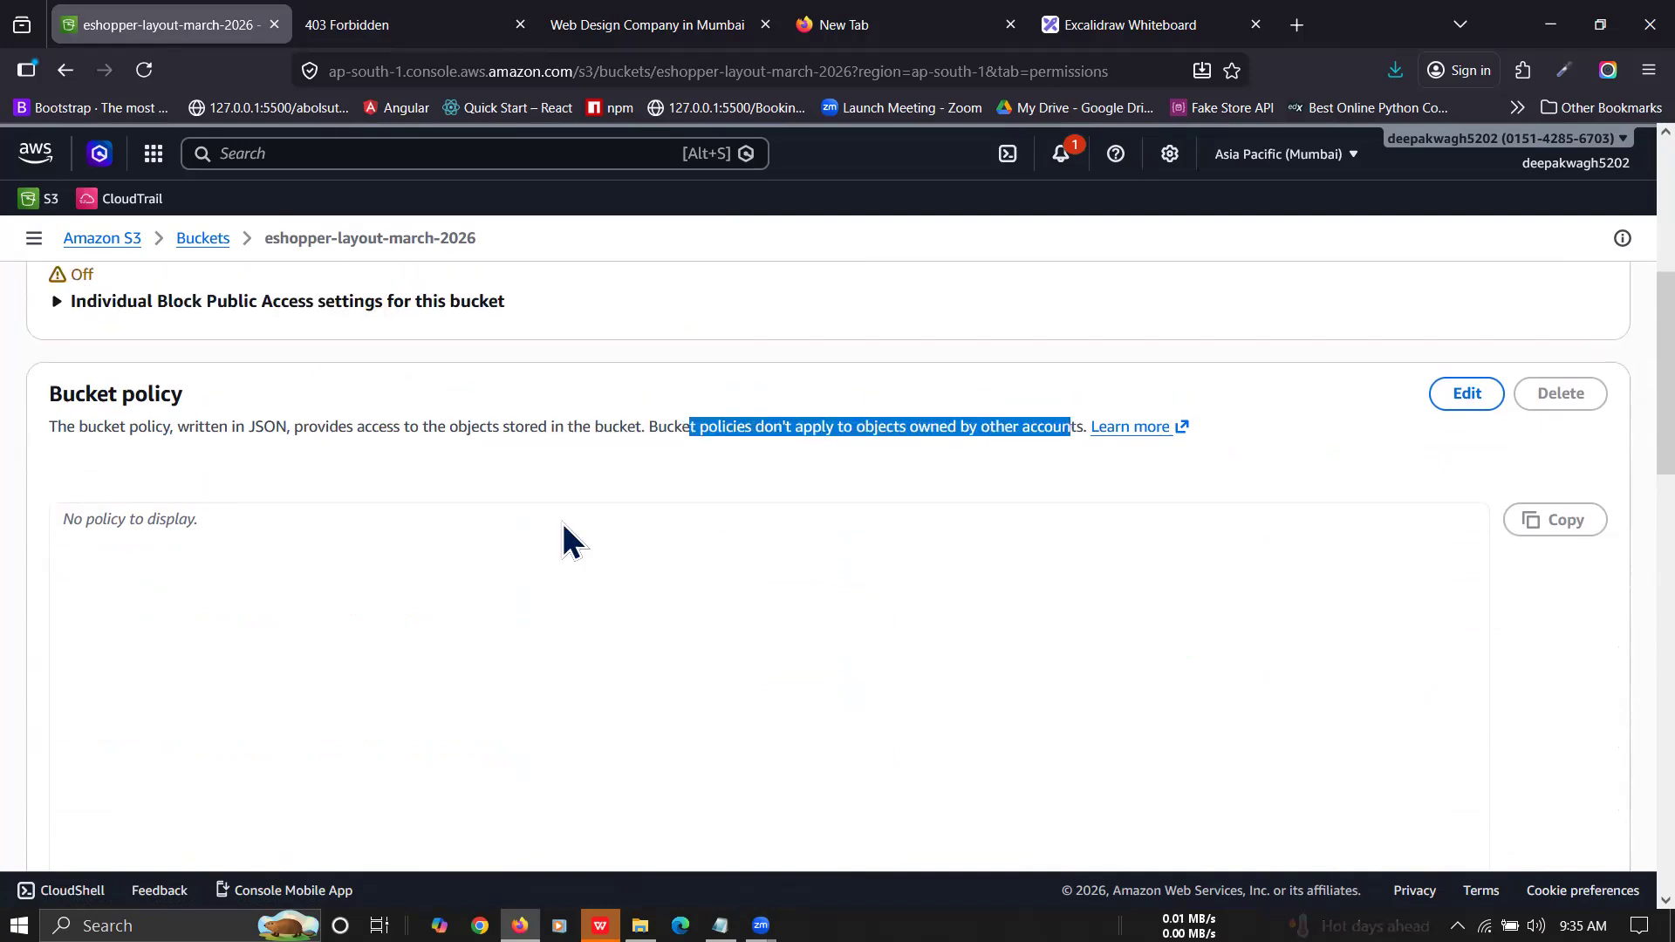
scroll(563, 541, "up", 2)
scroll(563, 541, "down", 6)
scroll(562, 541, "down", 2)
scroll(563, 541, "up", 3)
left_click(1462, 426)
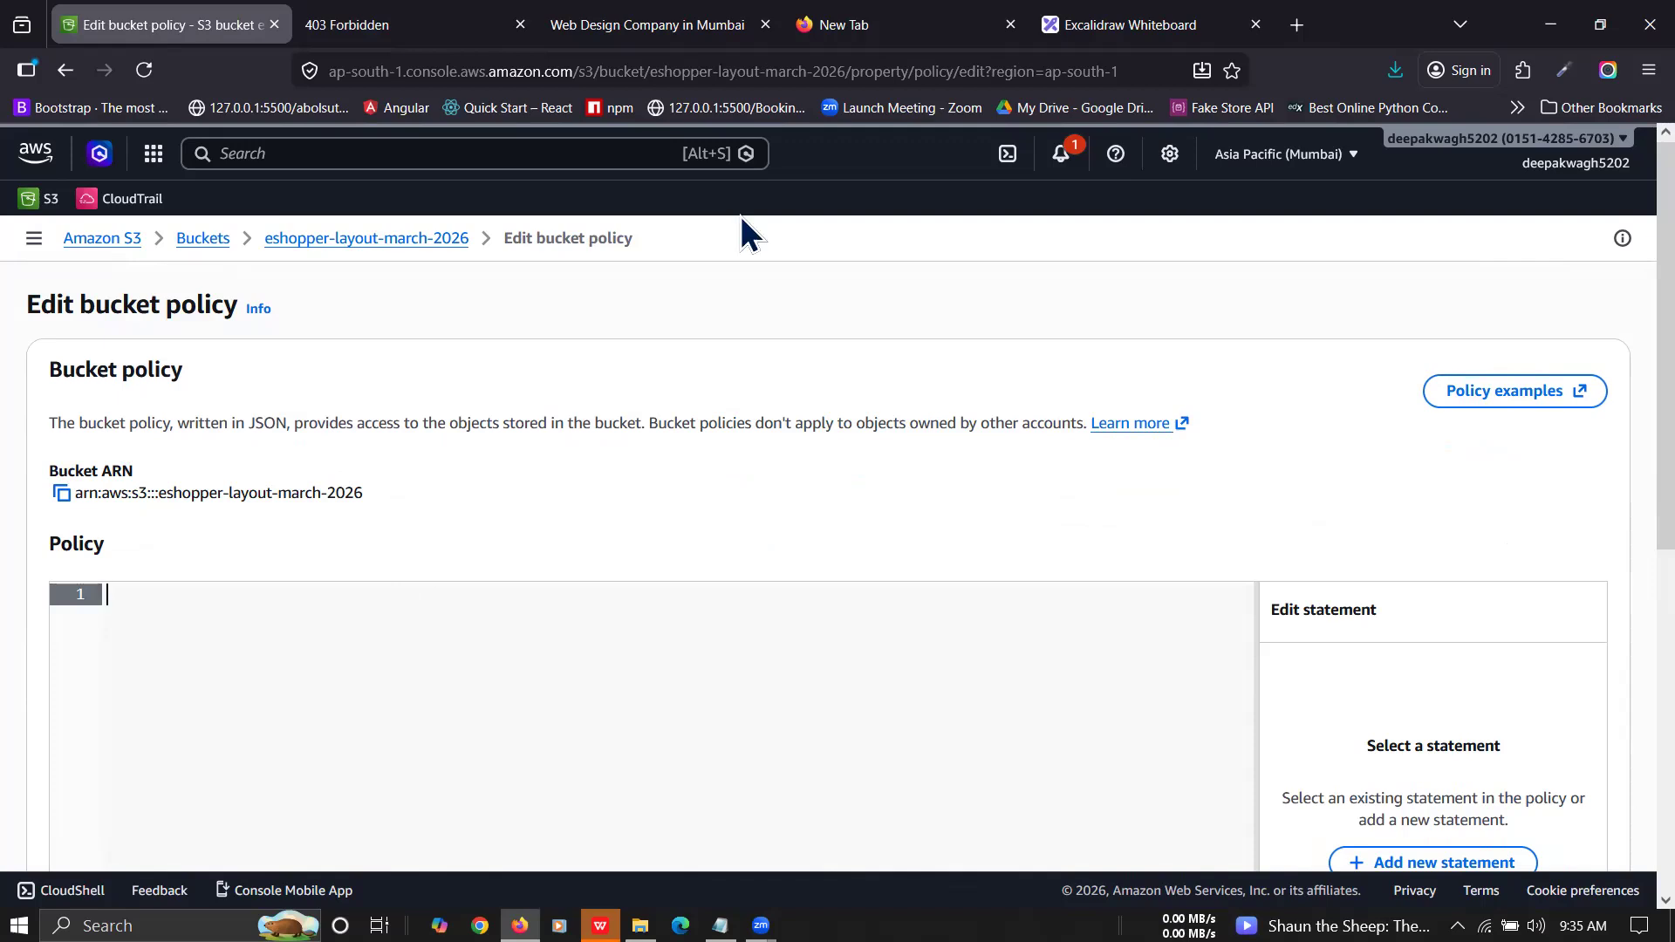
Step: Check the website endpoint's page, and search Google in a new browser tab for "bucket policy for aws s3 bucket in json"
left_click(403, 35)
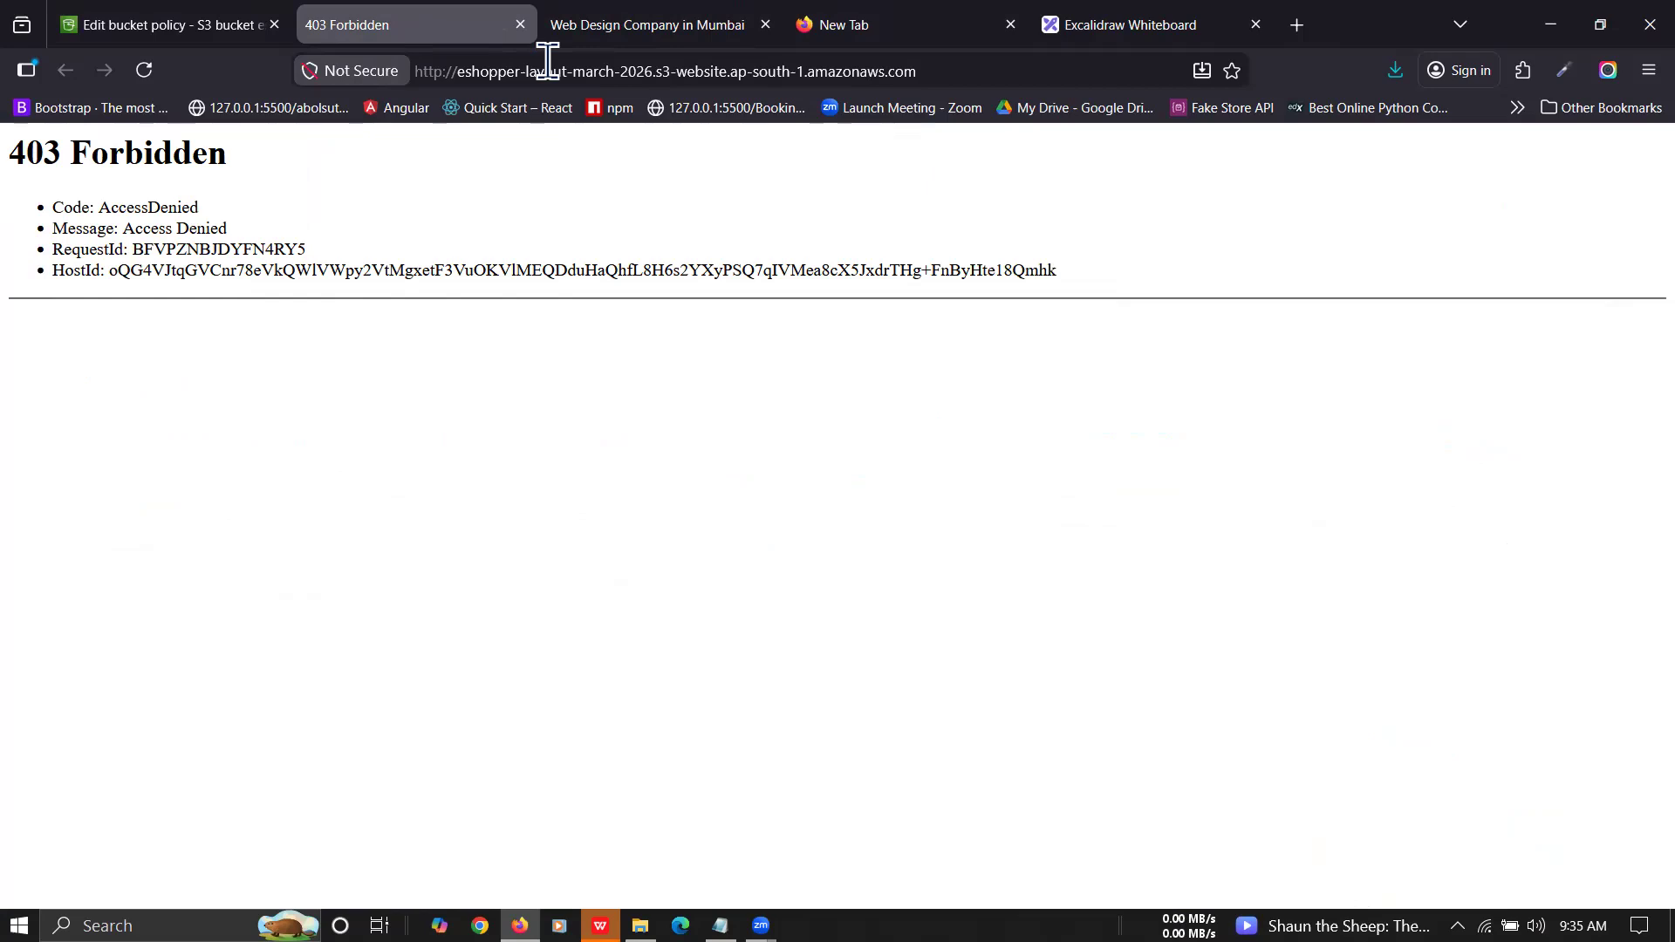
left_click(1301, 25)
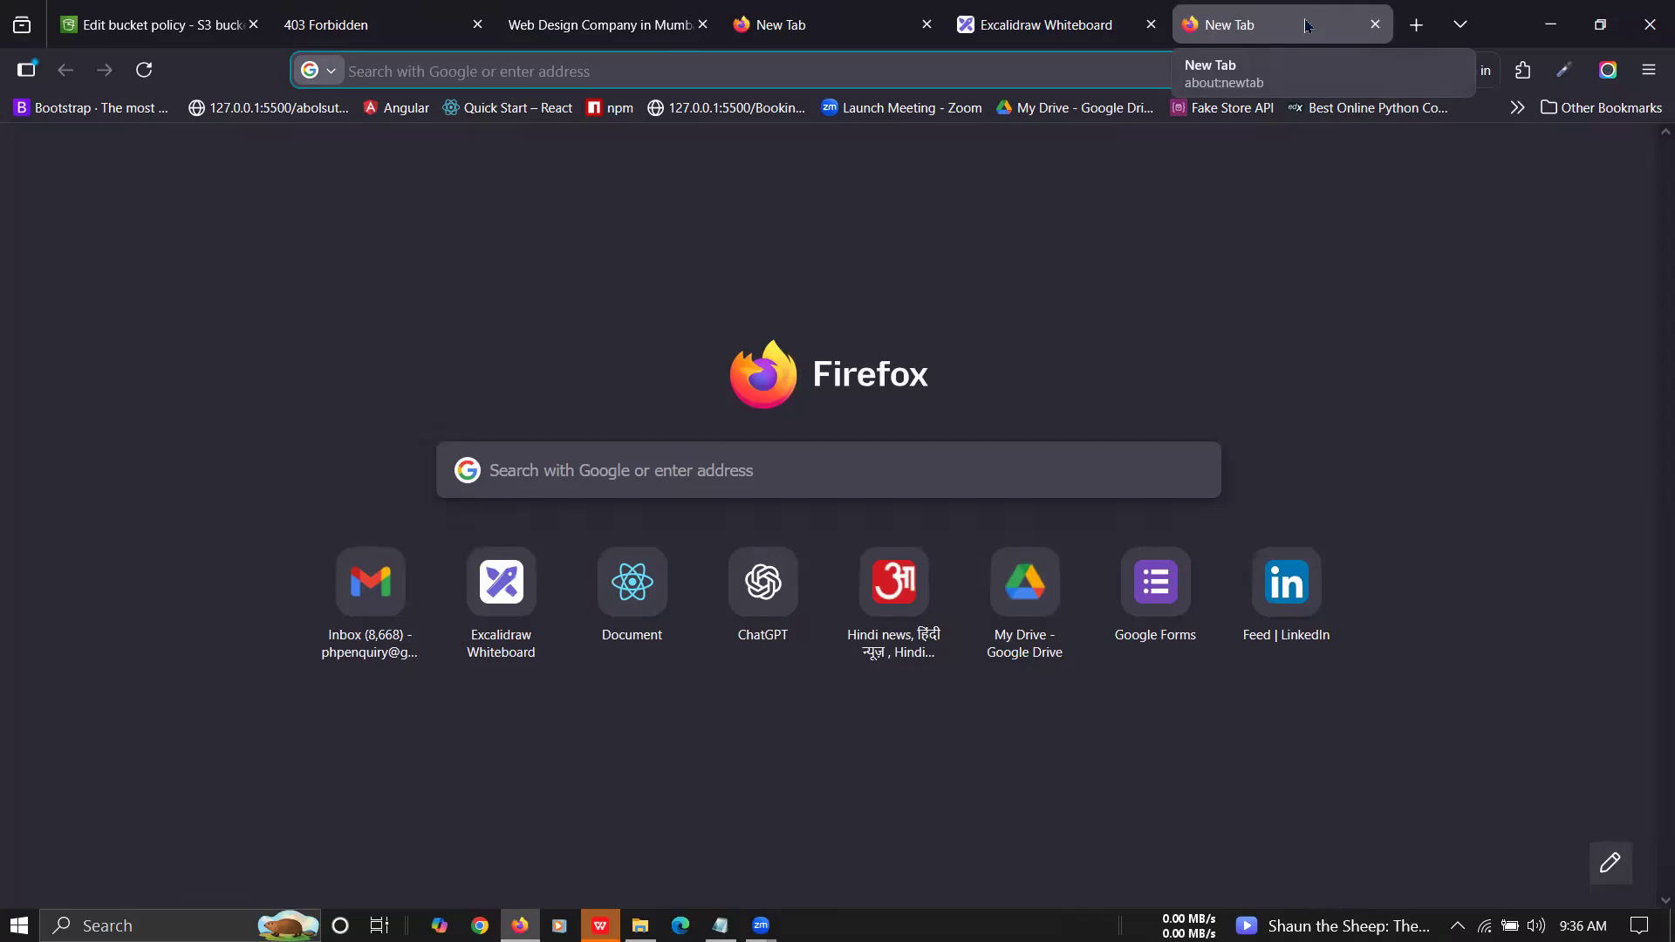
type("bucket po")
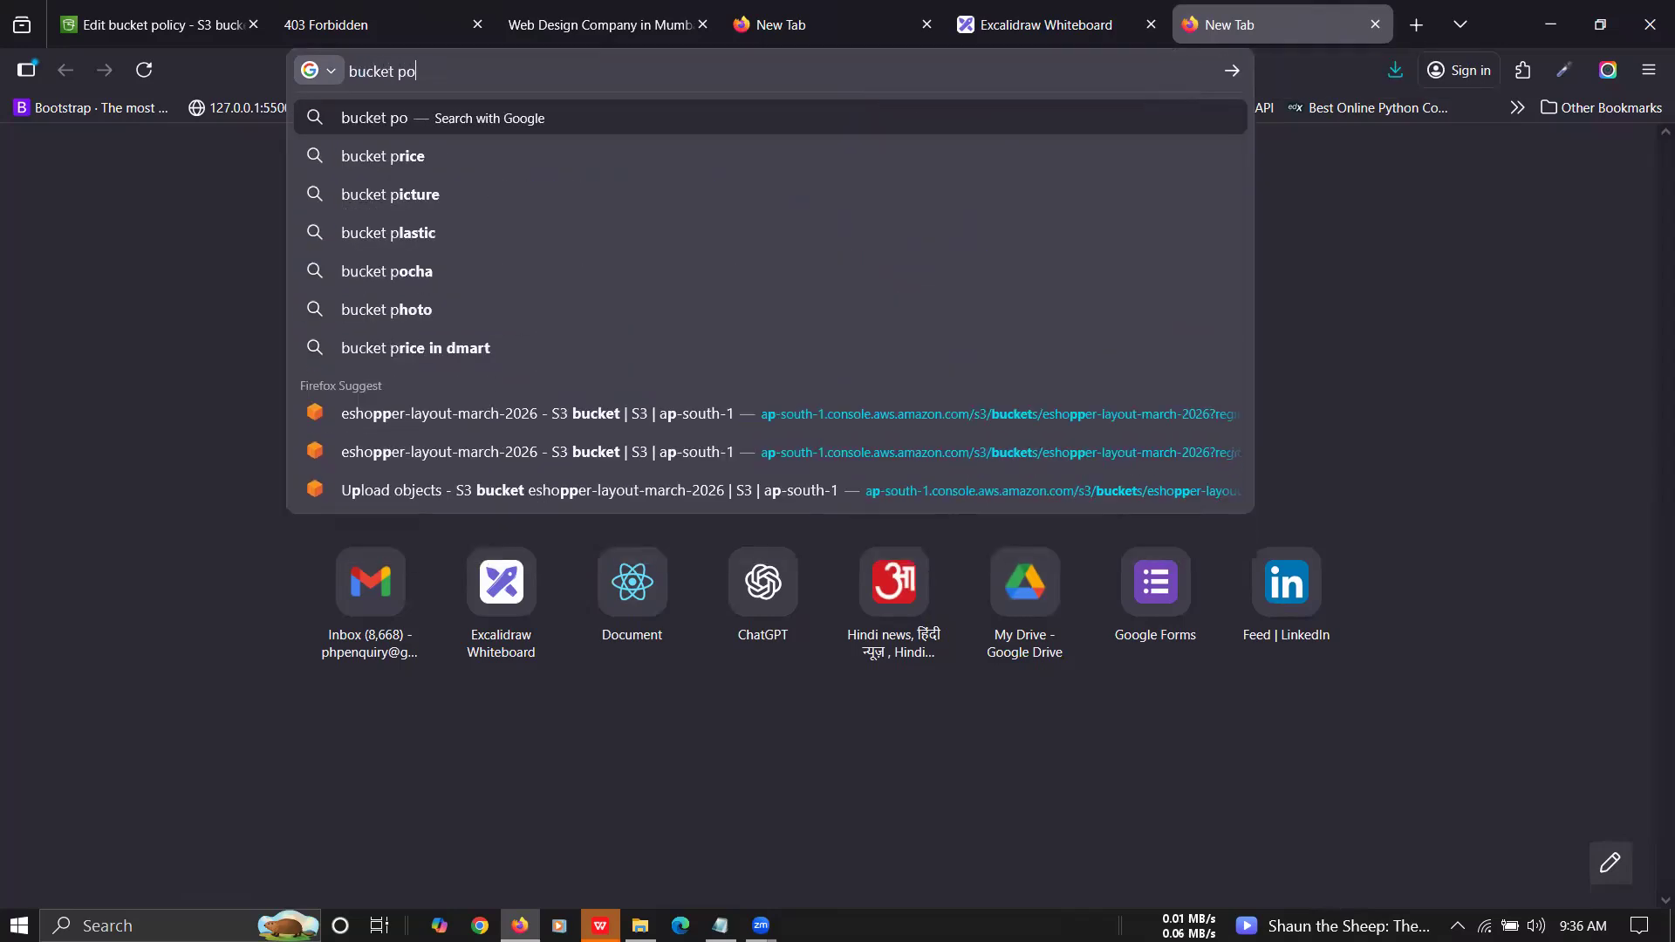
type("licy ")
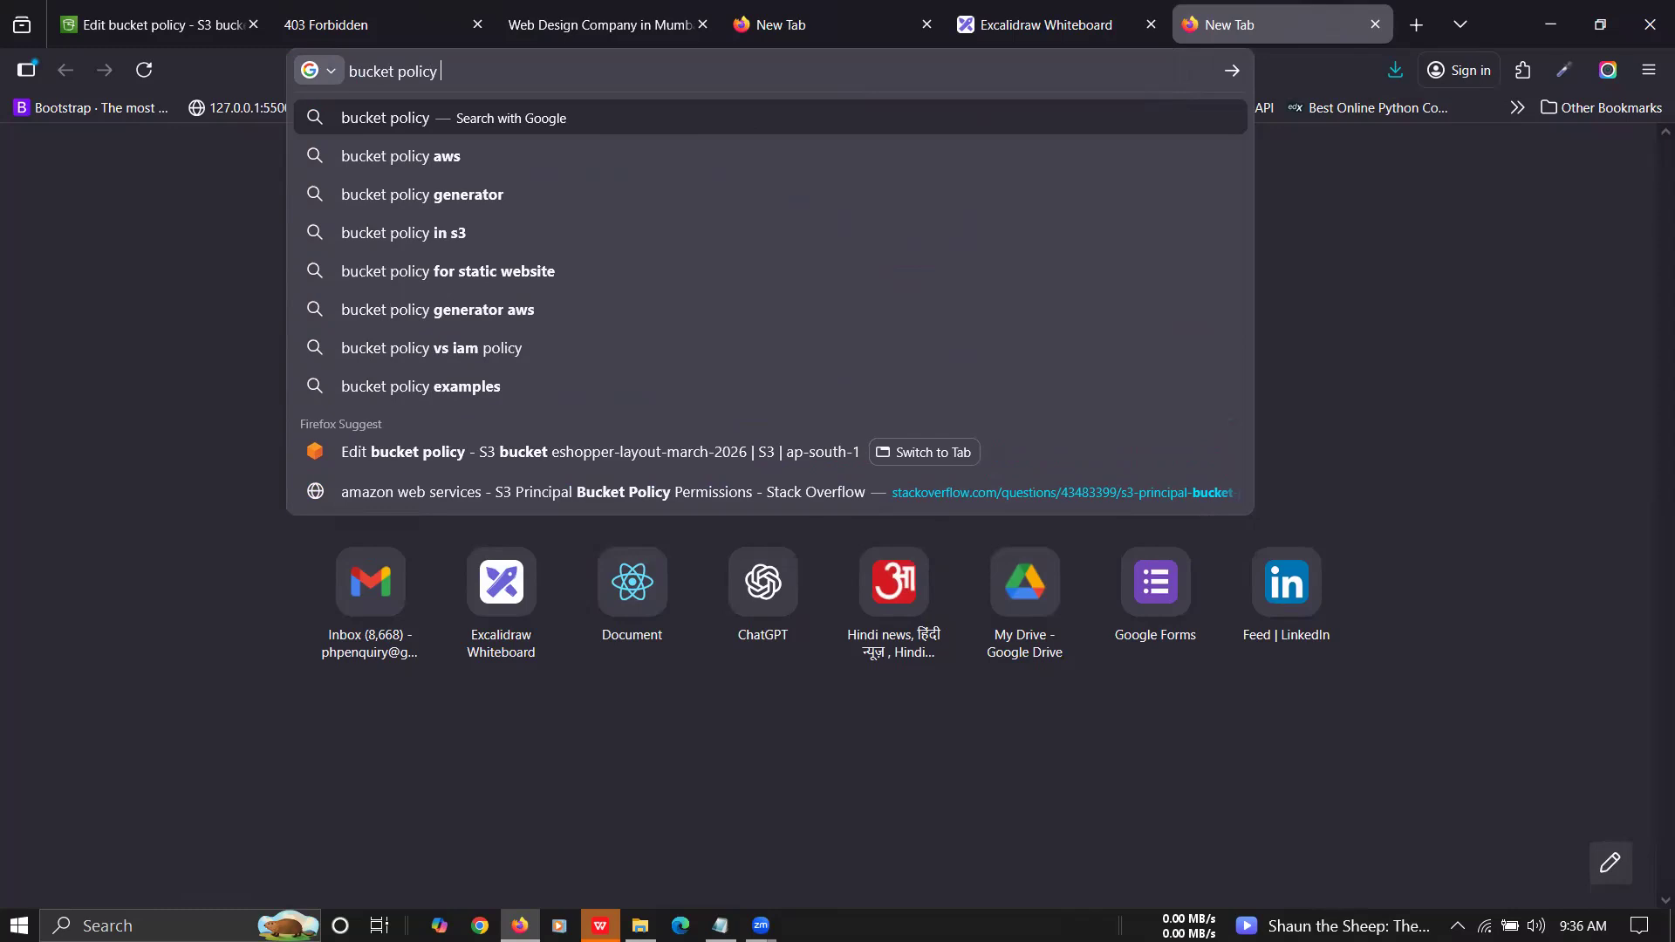
type("for aw")
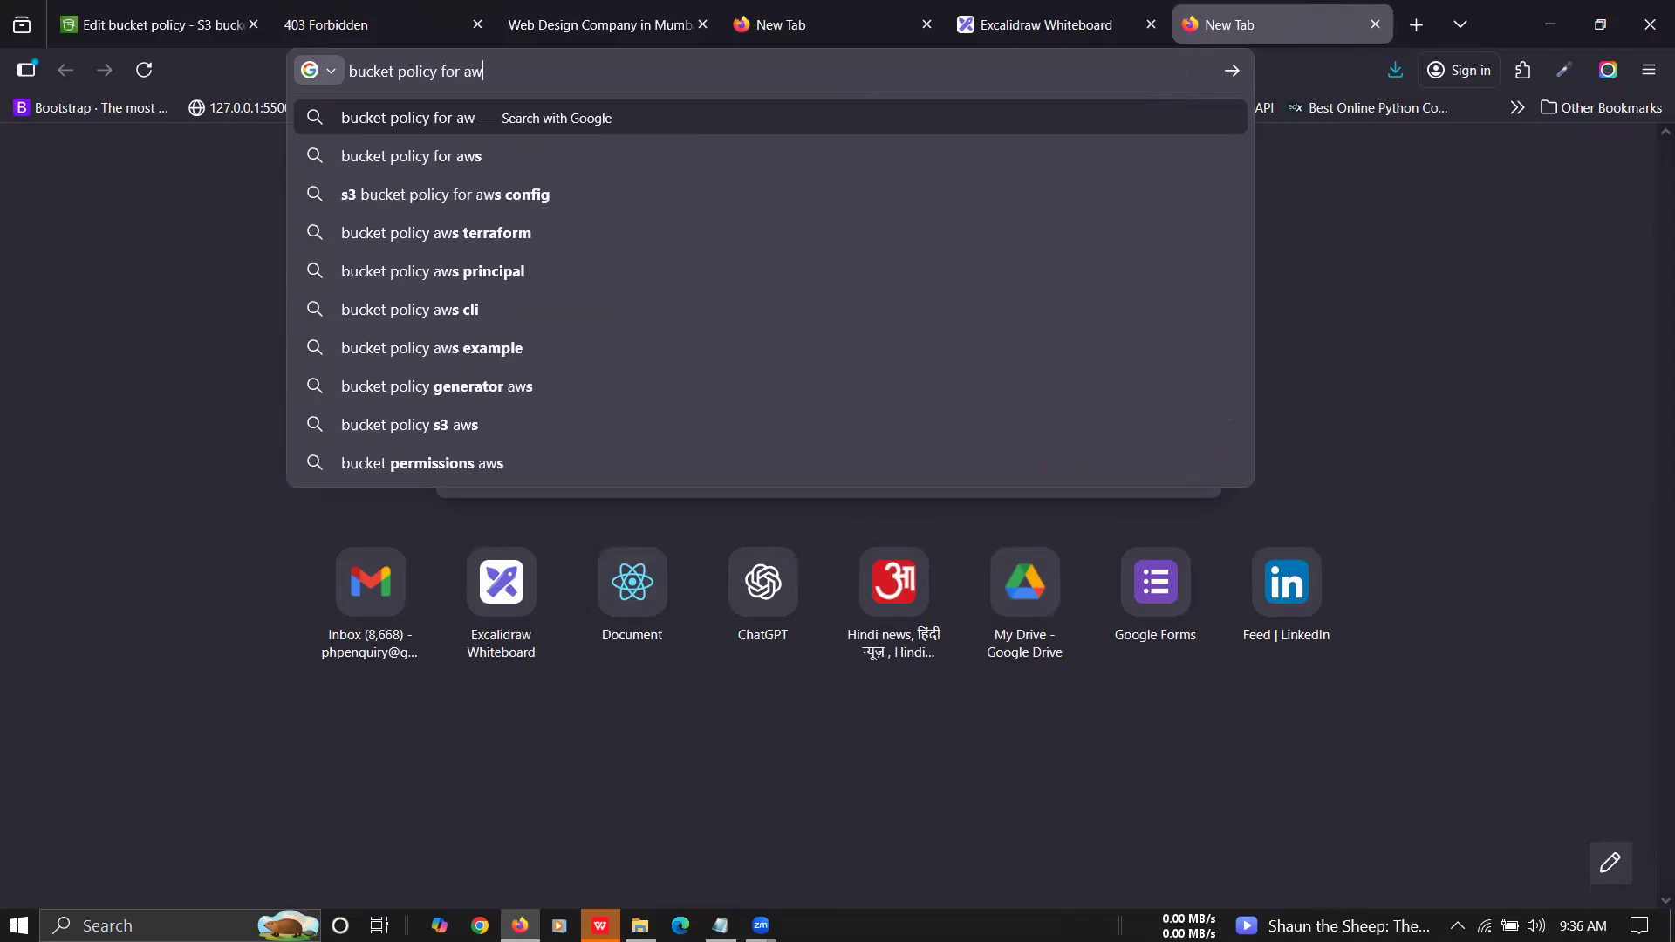
type("s s3 bucke")
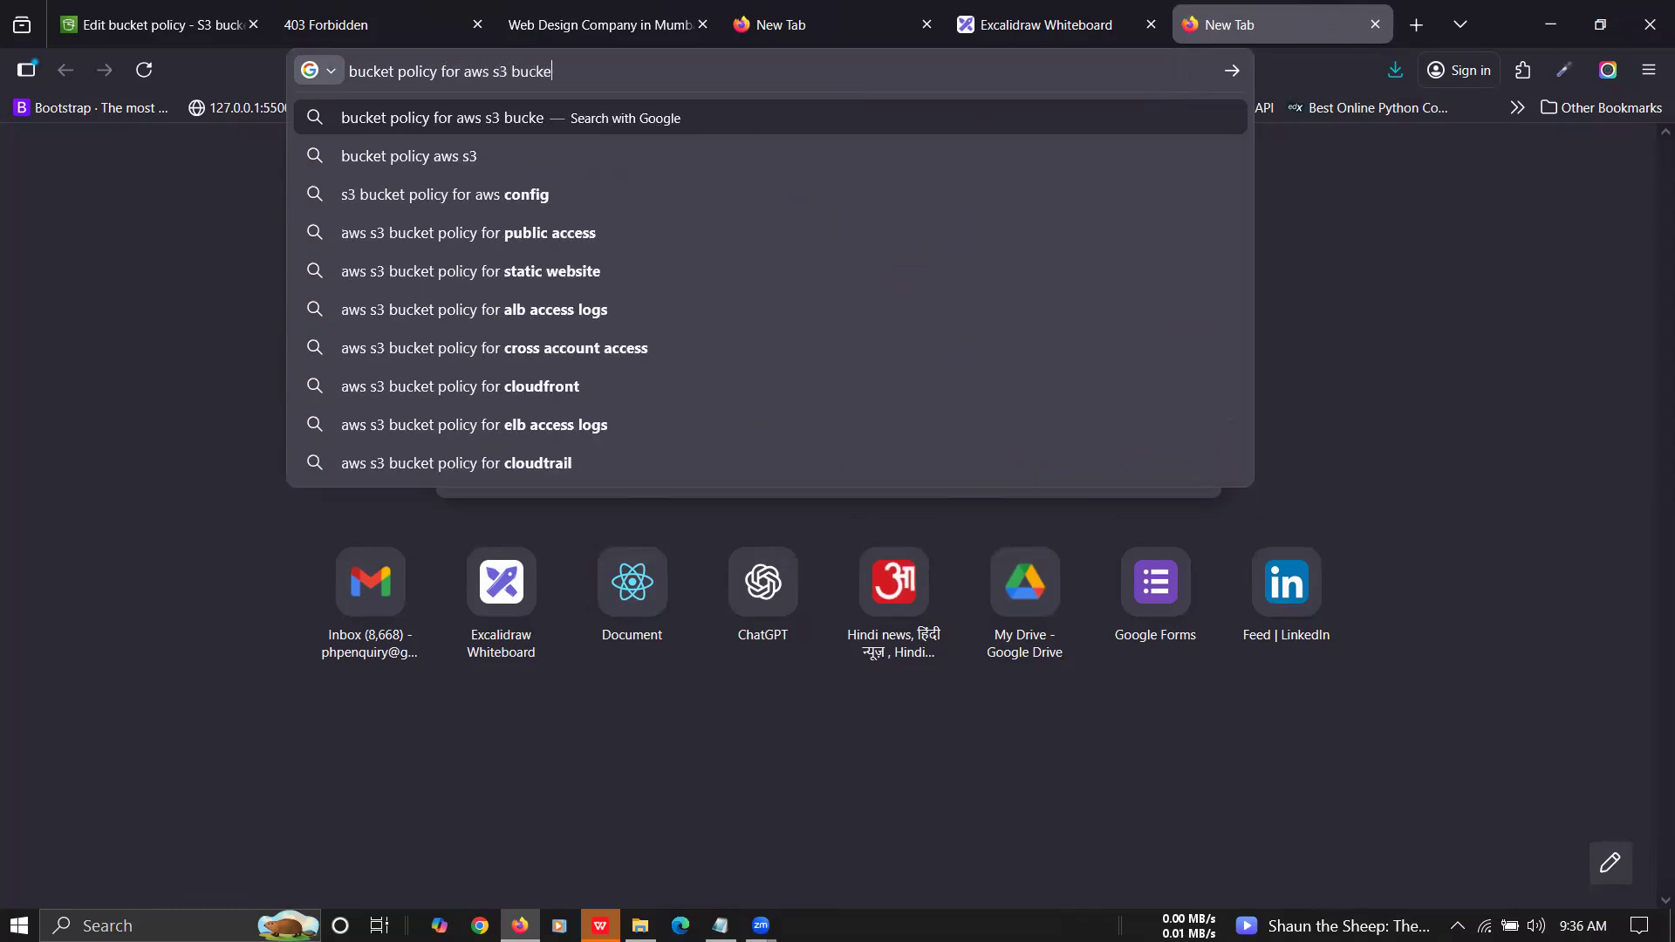
type("t in json")
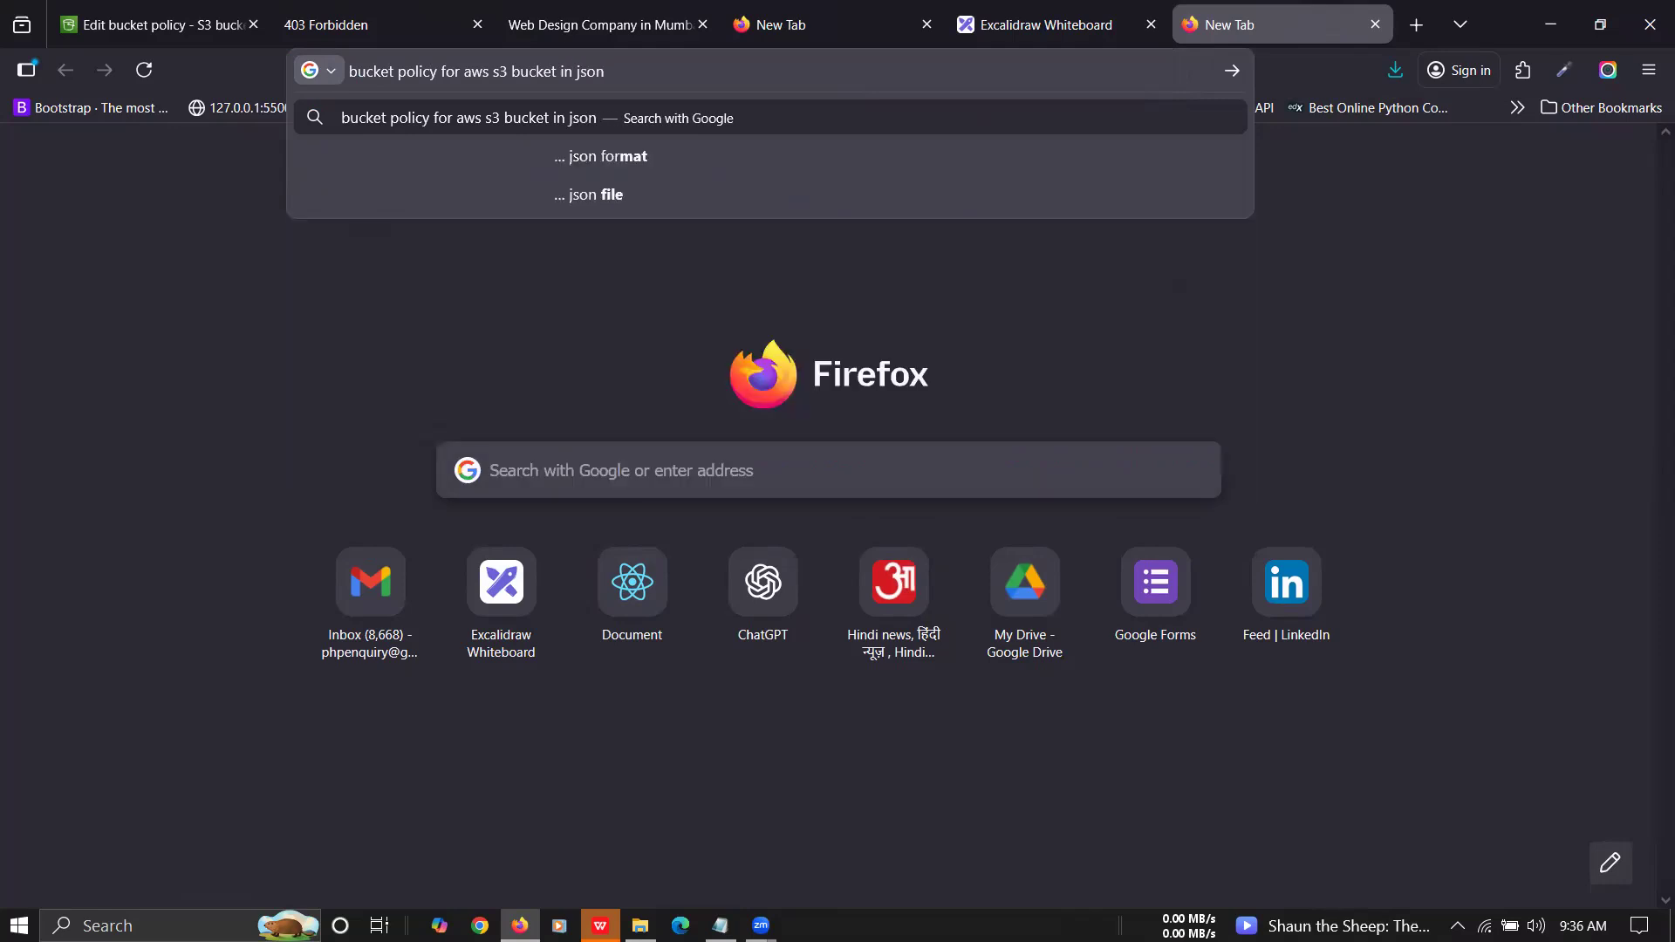
key("Return")
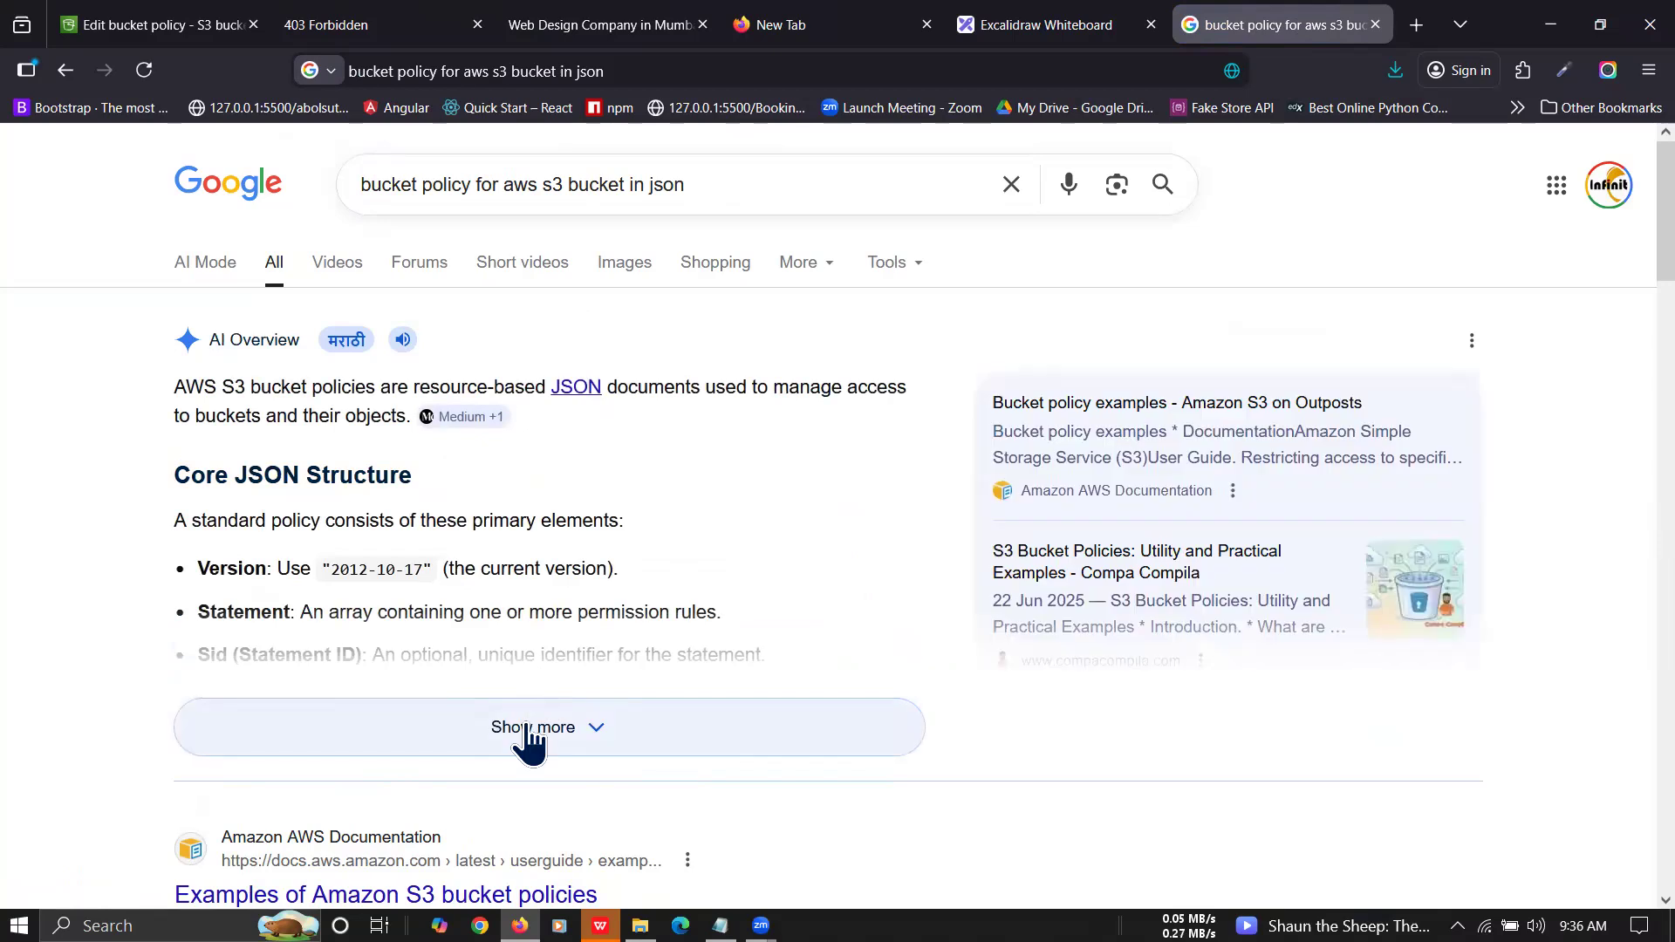
Step: Copy the Public Read-Only Access JSON example from the expanded AI overview and paste it into the empty bucket policy editor
left_click(524, 733)
scroll(540, 676, "down", 10)
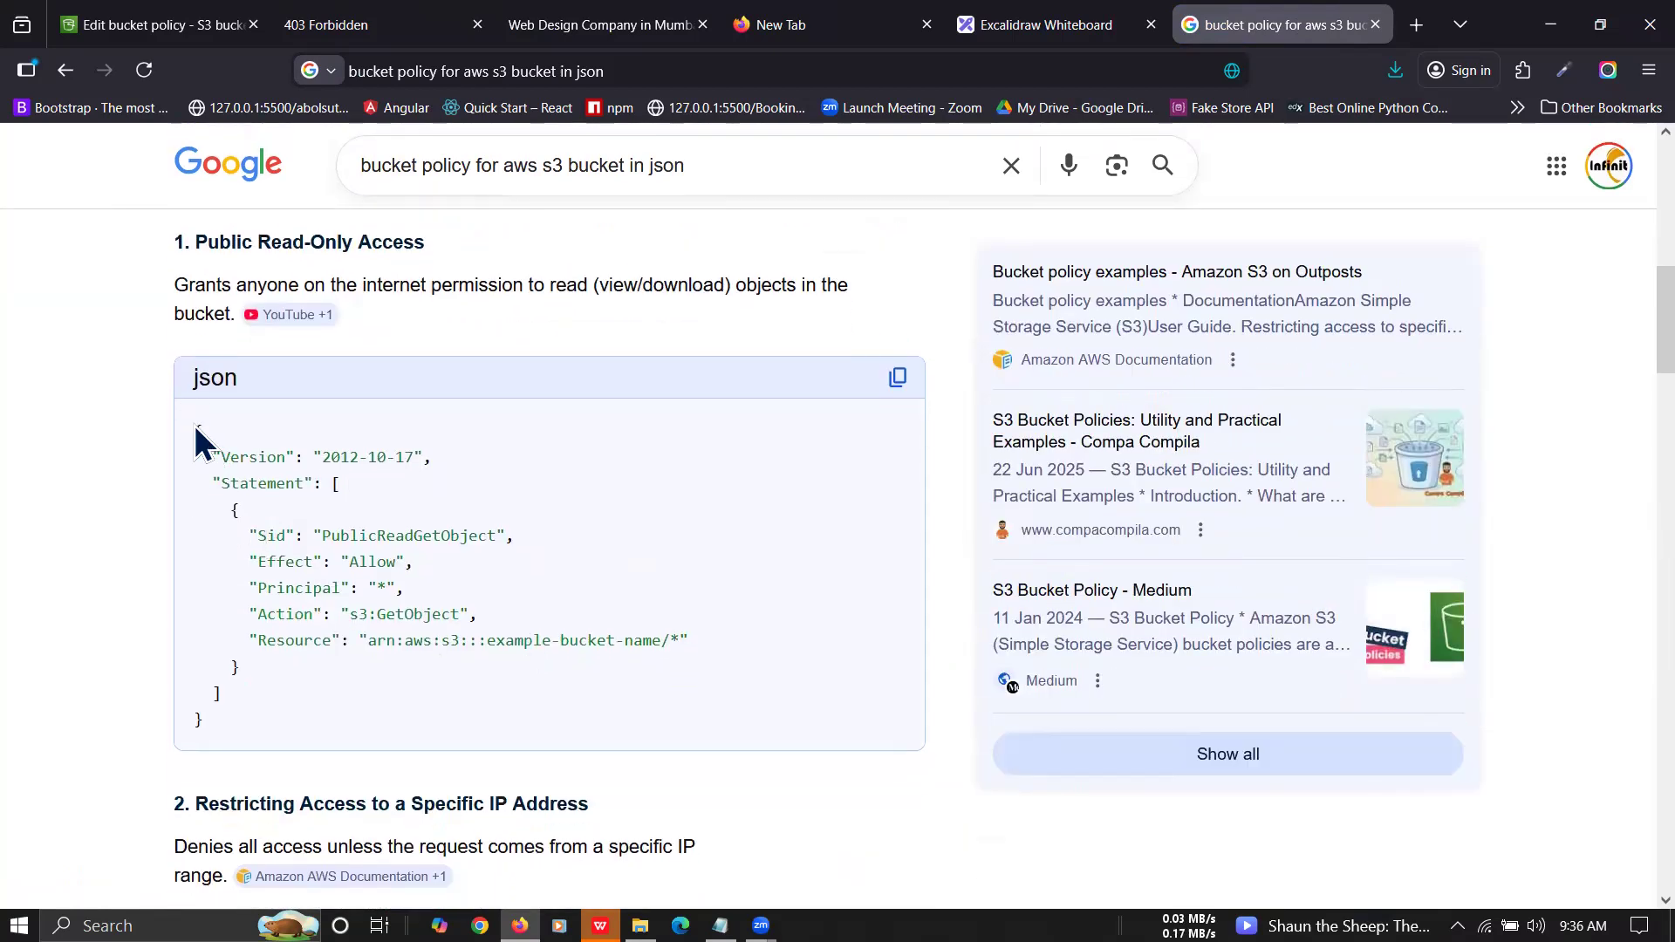
left_click_drag(196, 428, 220, 716)
key("ctrl+c")
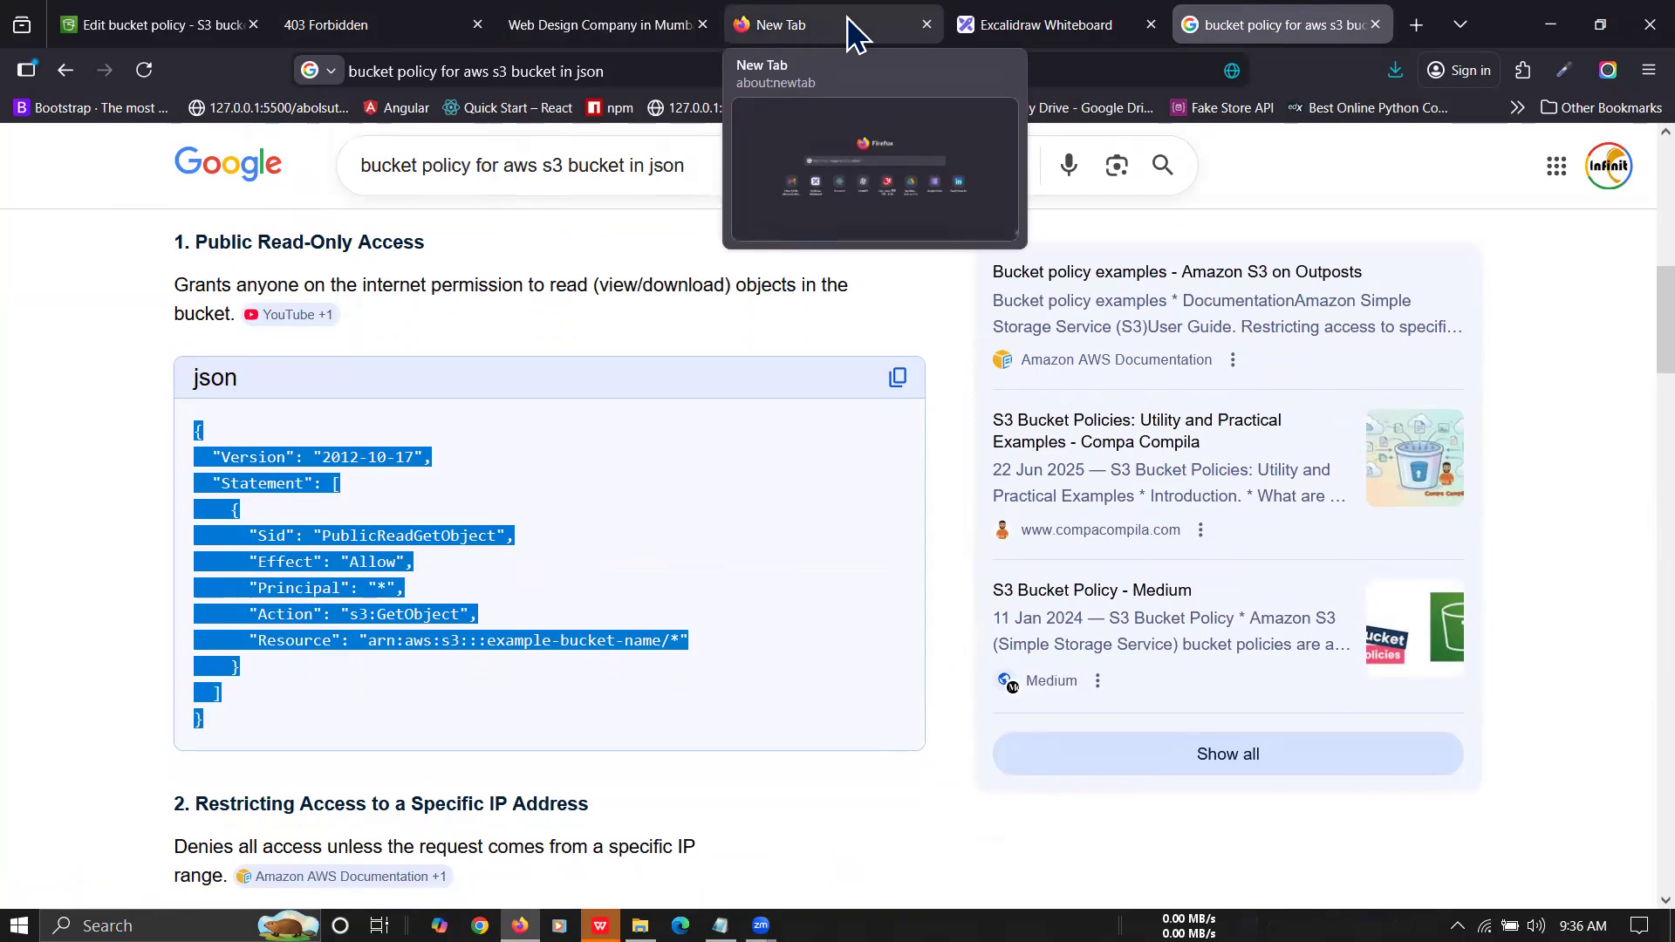
left_click(225, 16)
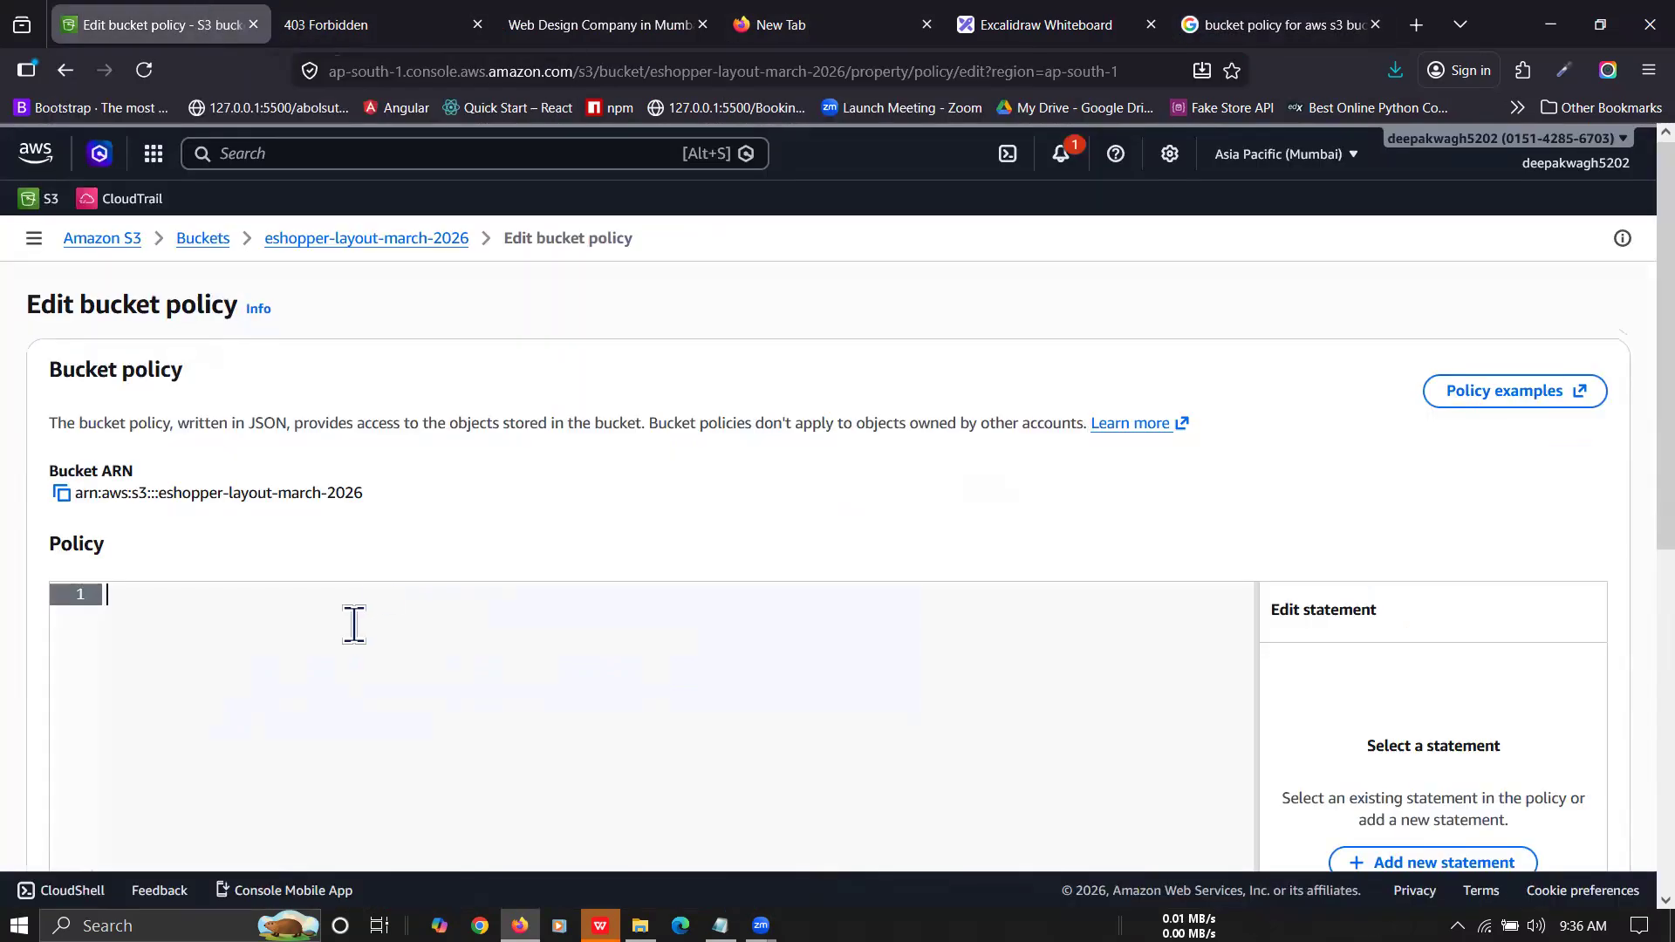
key("ctrl+v")
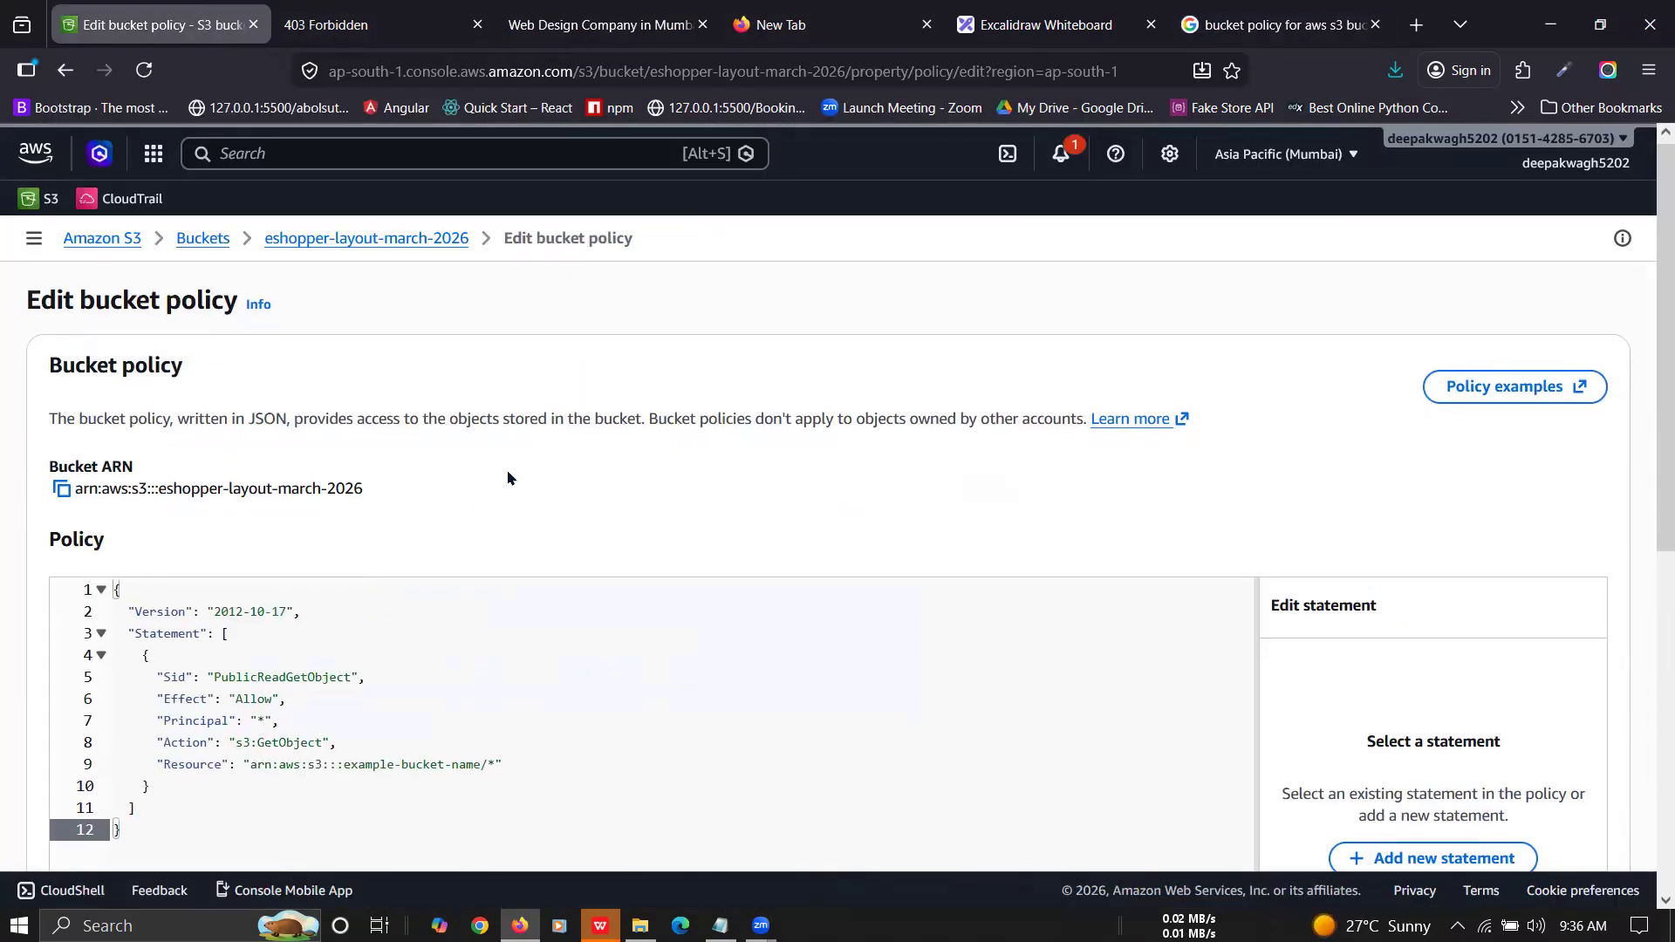
Step: Replace the example ARN in the policy's Resource with the bucket's own ARN, arn:aws:s3:::eshopper-layout-march-2026, keeping the /* ending
scroll(506, 471, "down", 2)
scroll(506, 469, "up", 1)
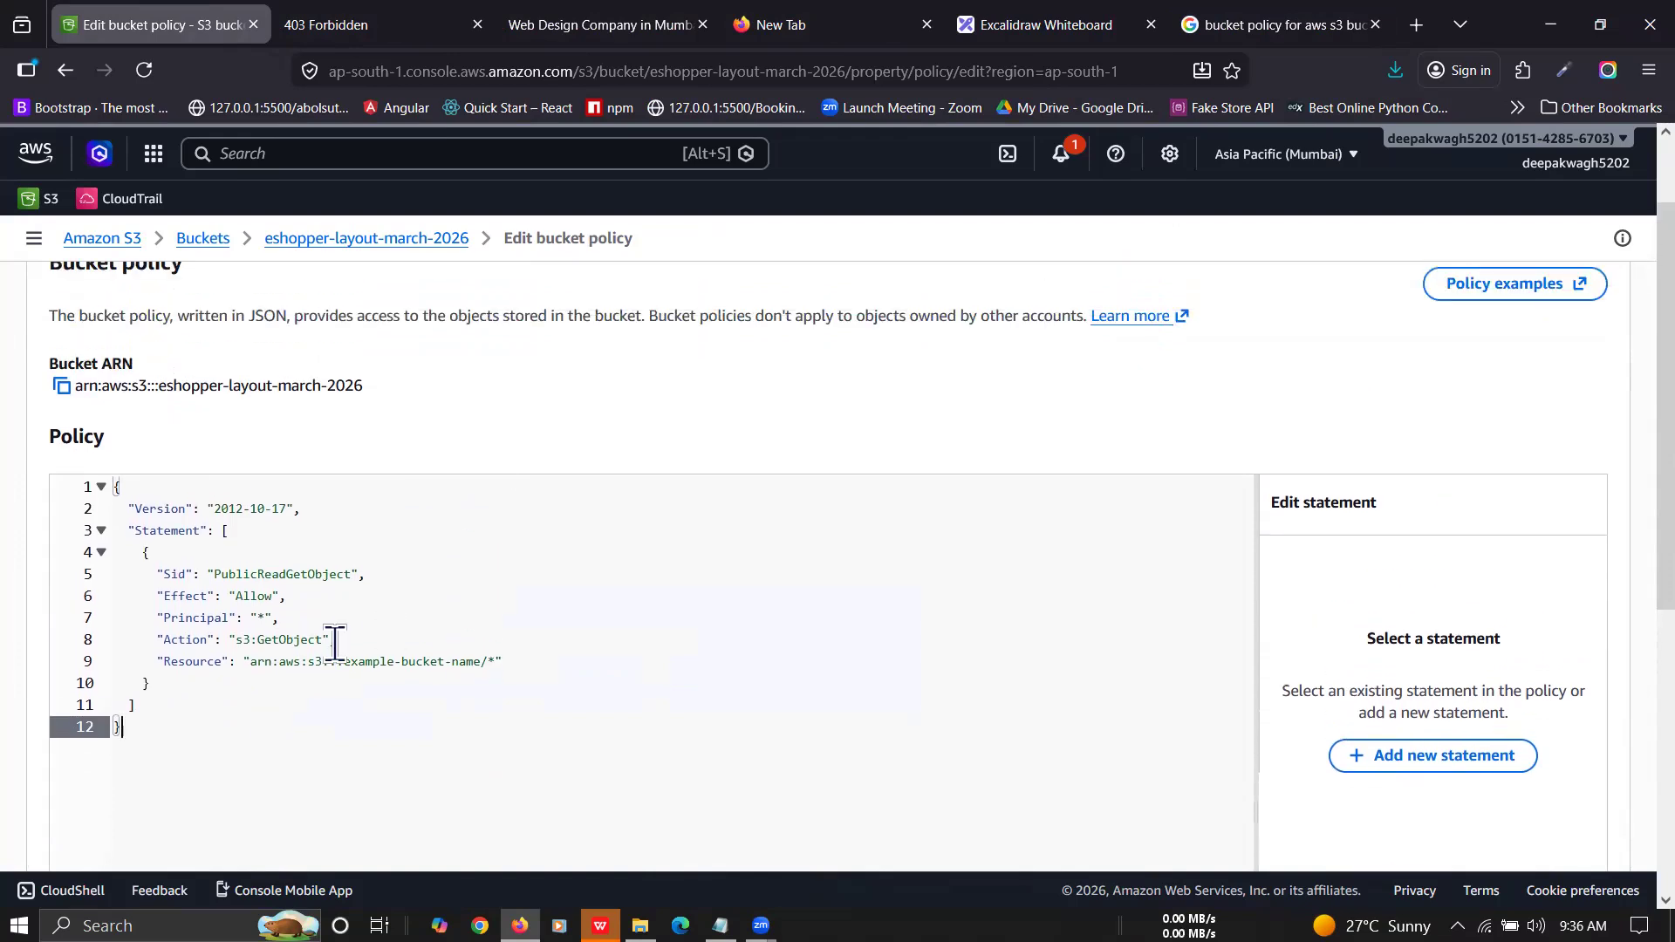
left_click(237, 643)
double_click(242, 643)
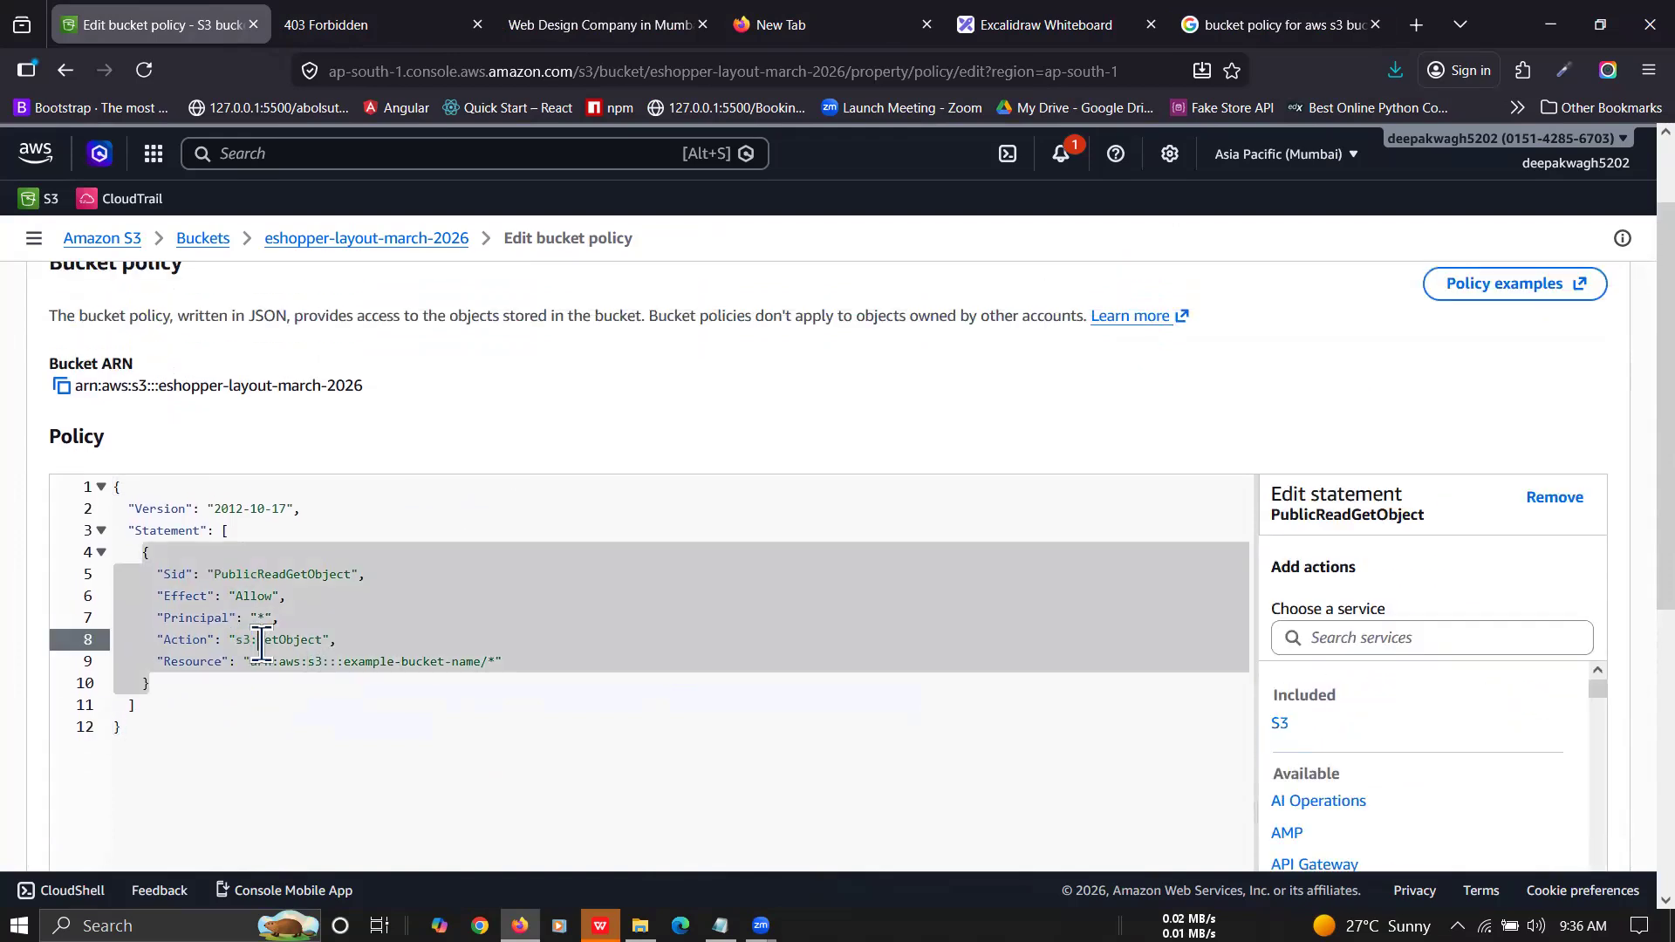
left_click_drag(258, 643, 323, 640)
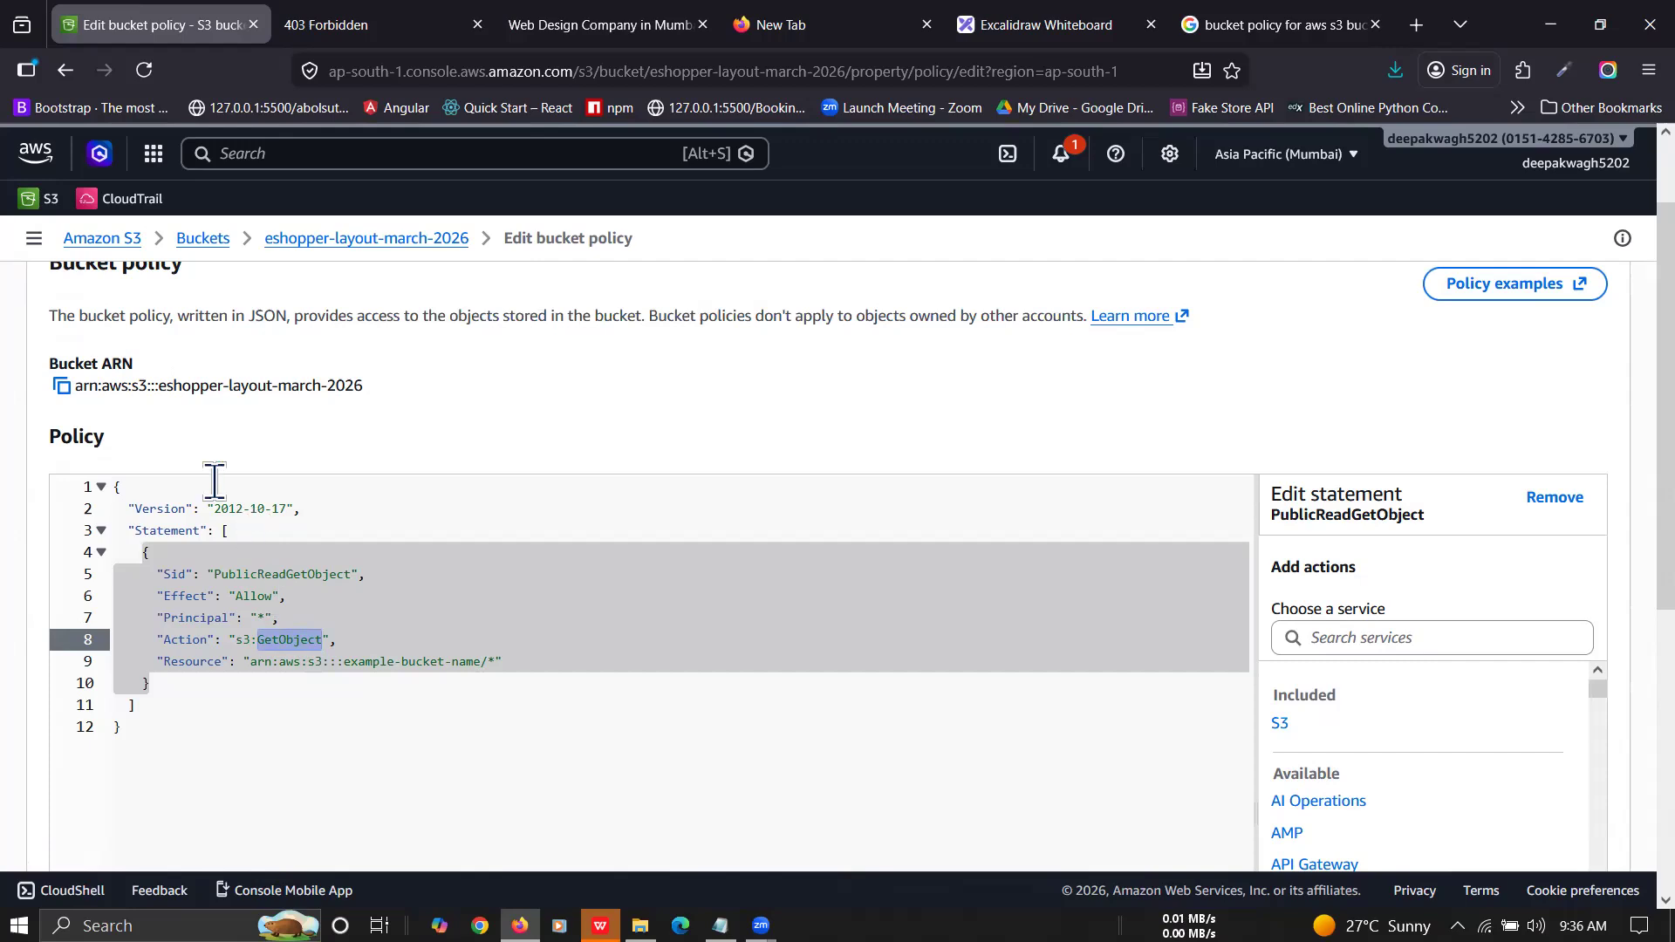
left_click_drag(77, 383, 383, 403)
key("ctrl+c")
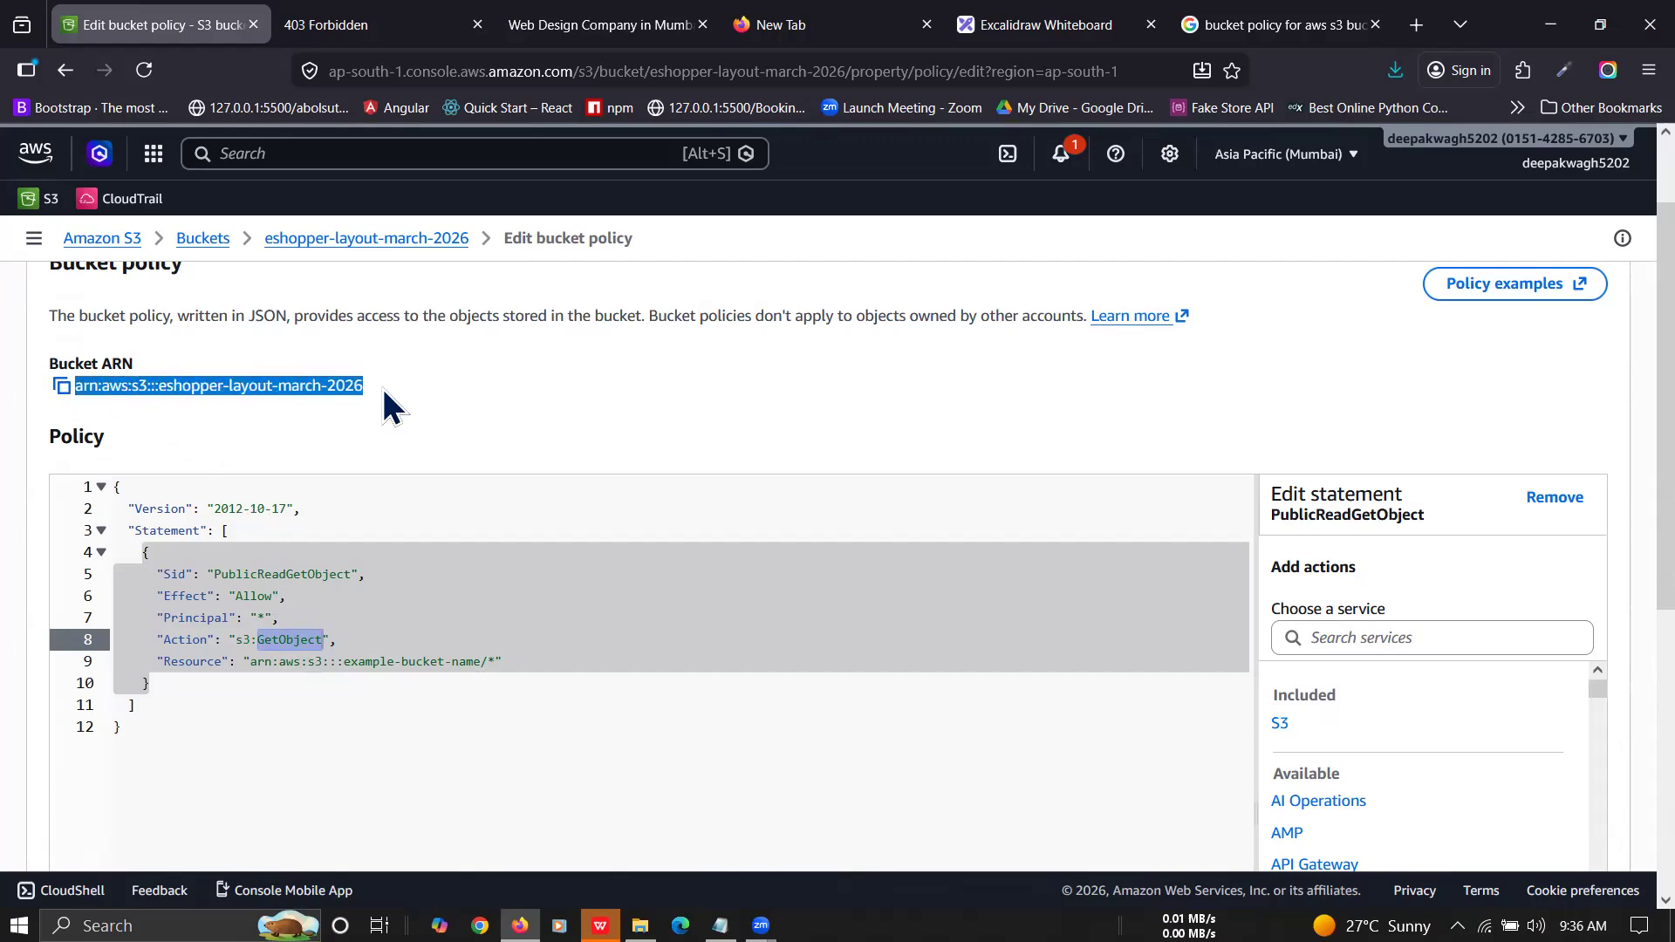
left_click(330, 658)
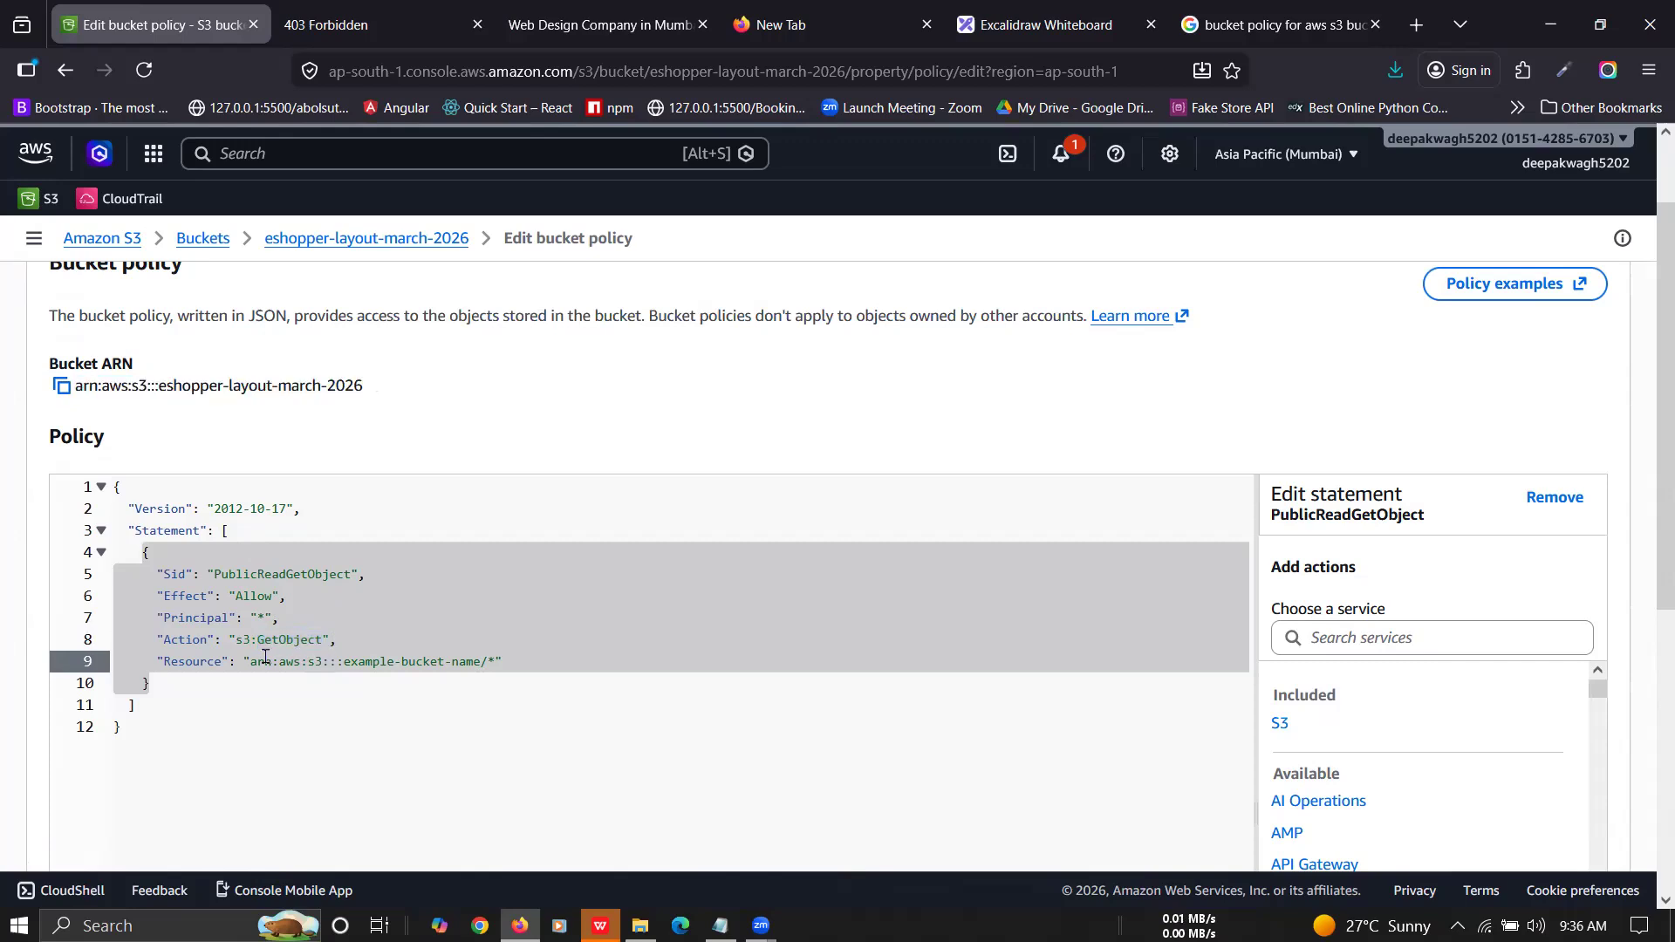
left_click_drag(250, 660, 487, 660)
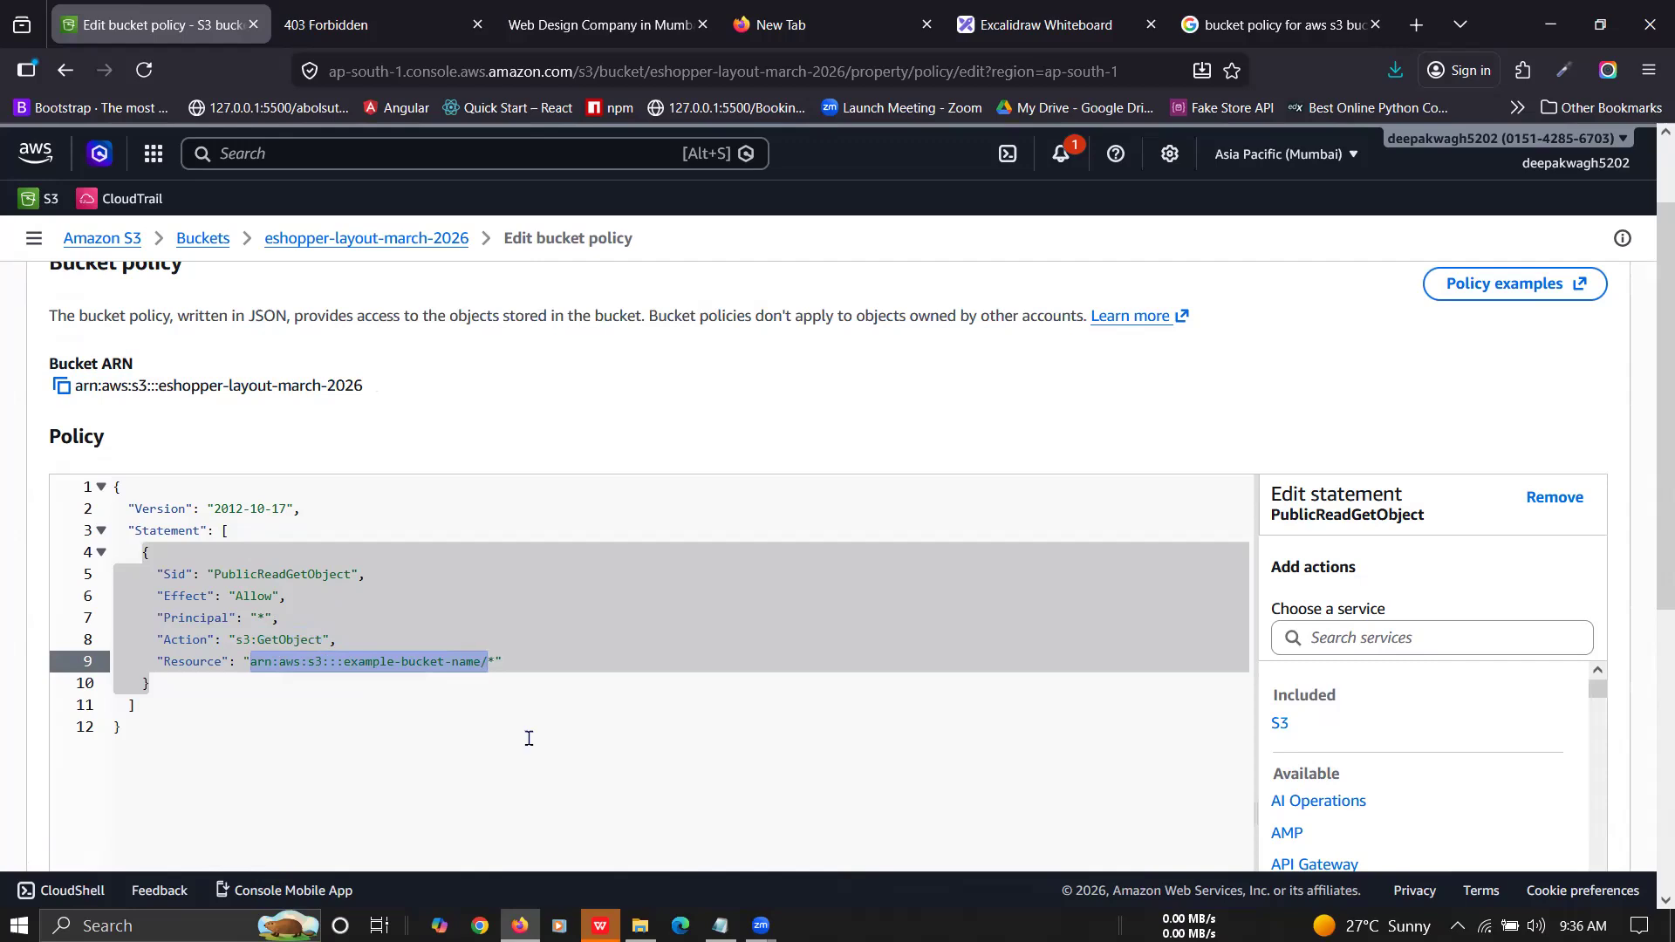
key("ctrl+v")
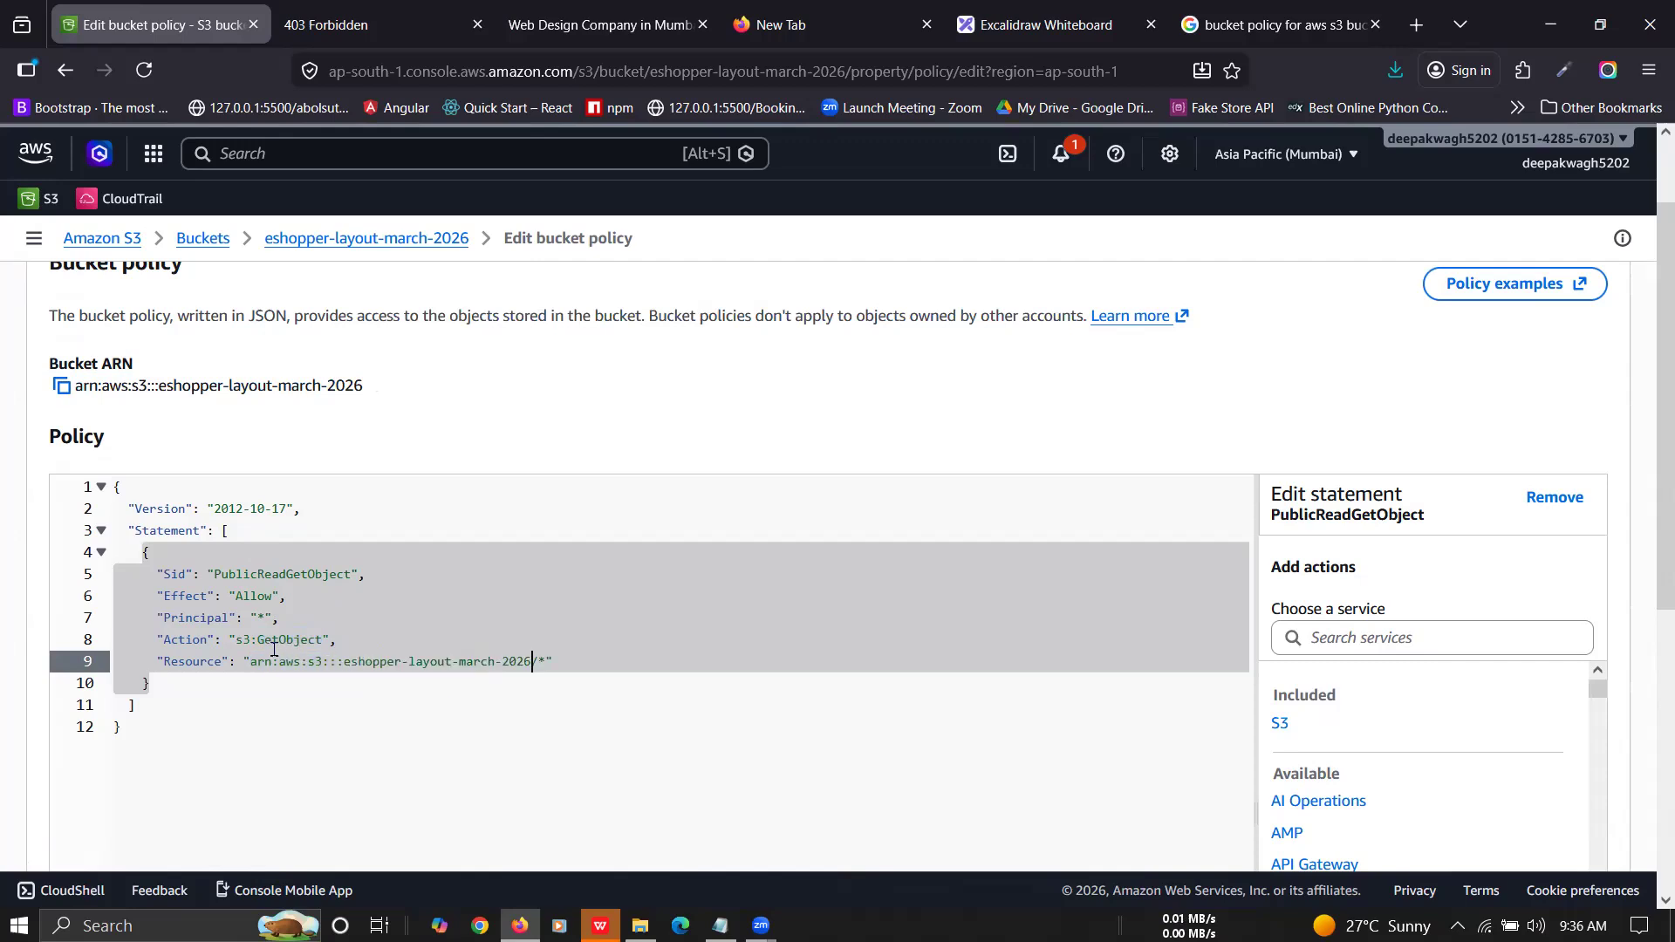
Step: Review the policy's Resource, Action, Principal and Sid values, and save the bucket policy
left_click_drag(250, 660, 541, 662)
left_click(545, 662)
key("Left")
left_click(281, 641)
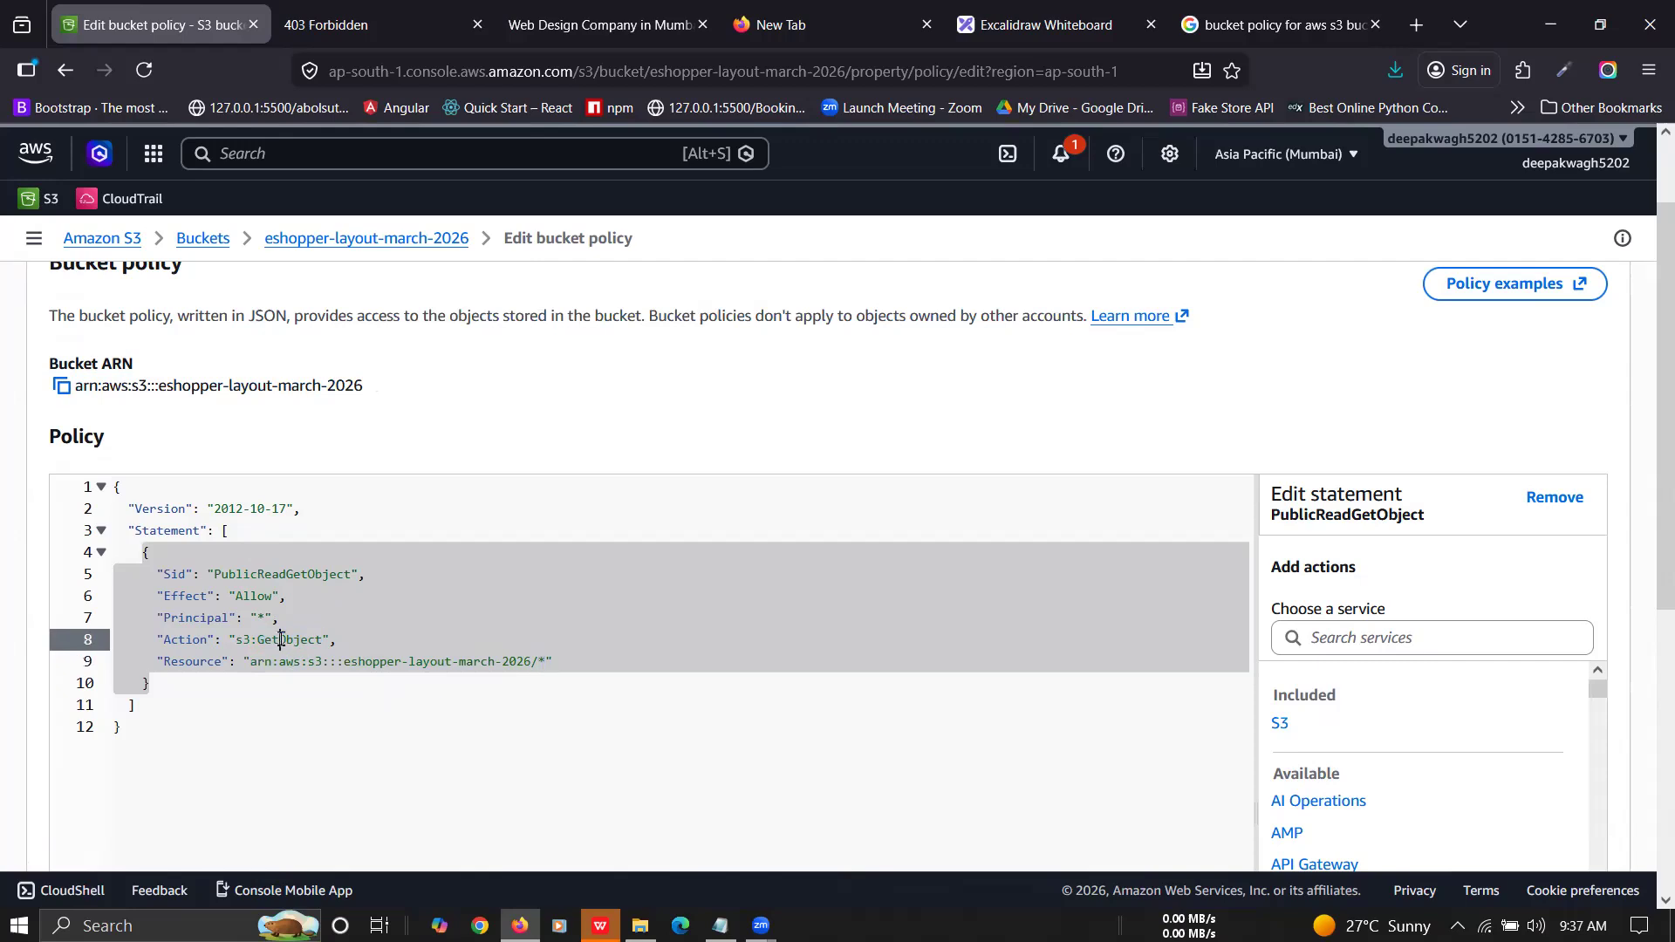
double_click(281, 641)
left_click_drag(244, 617, 285, 616)
left_click_drag(213, 573, 366, 573)
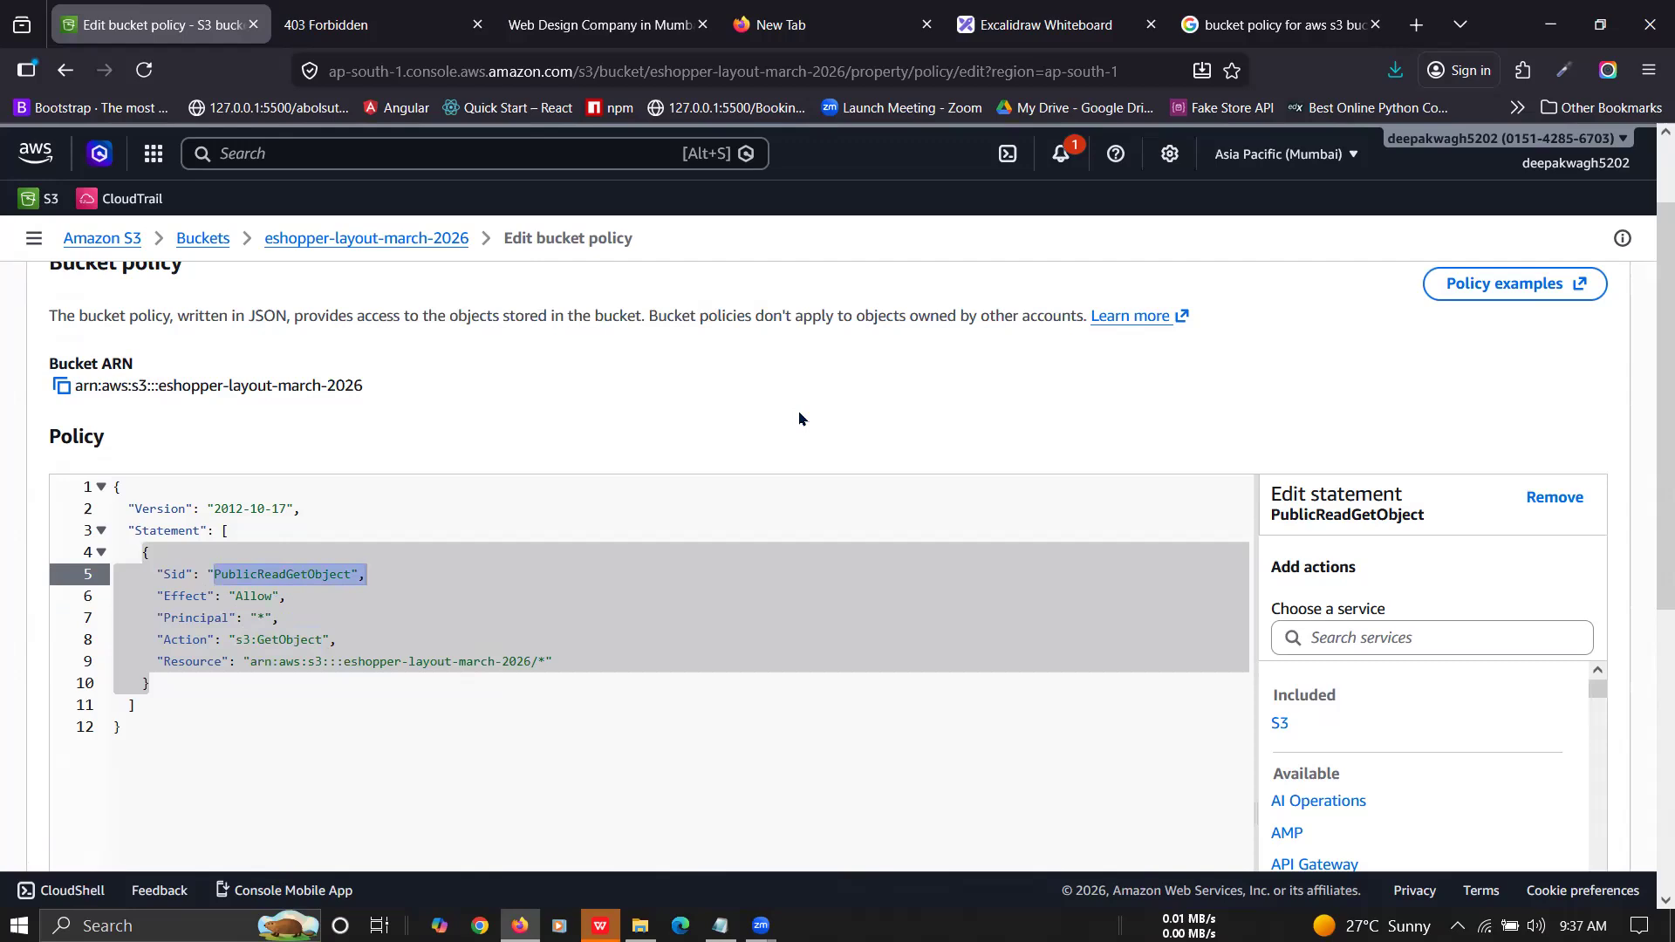
scroll(795, 417, "down", 5)
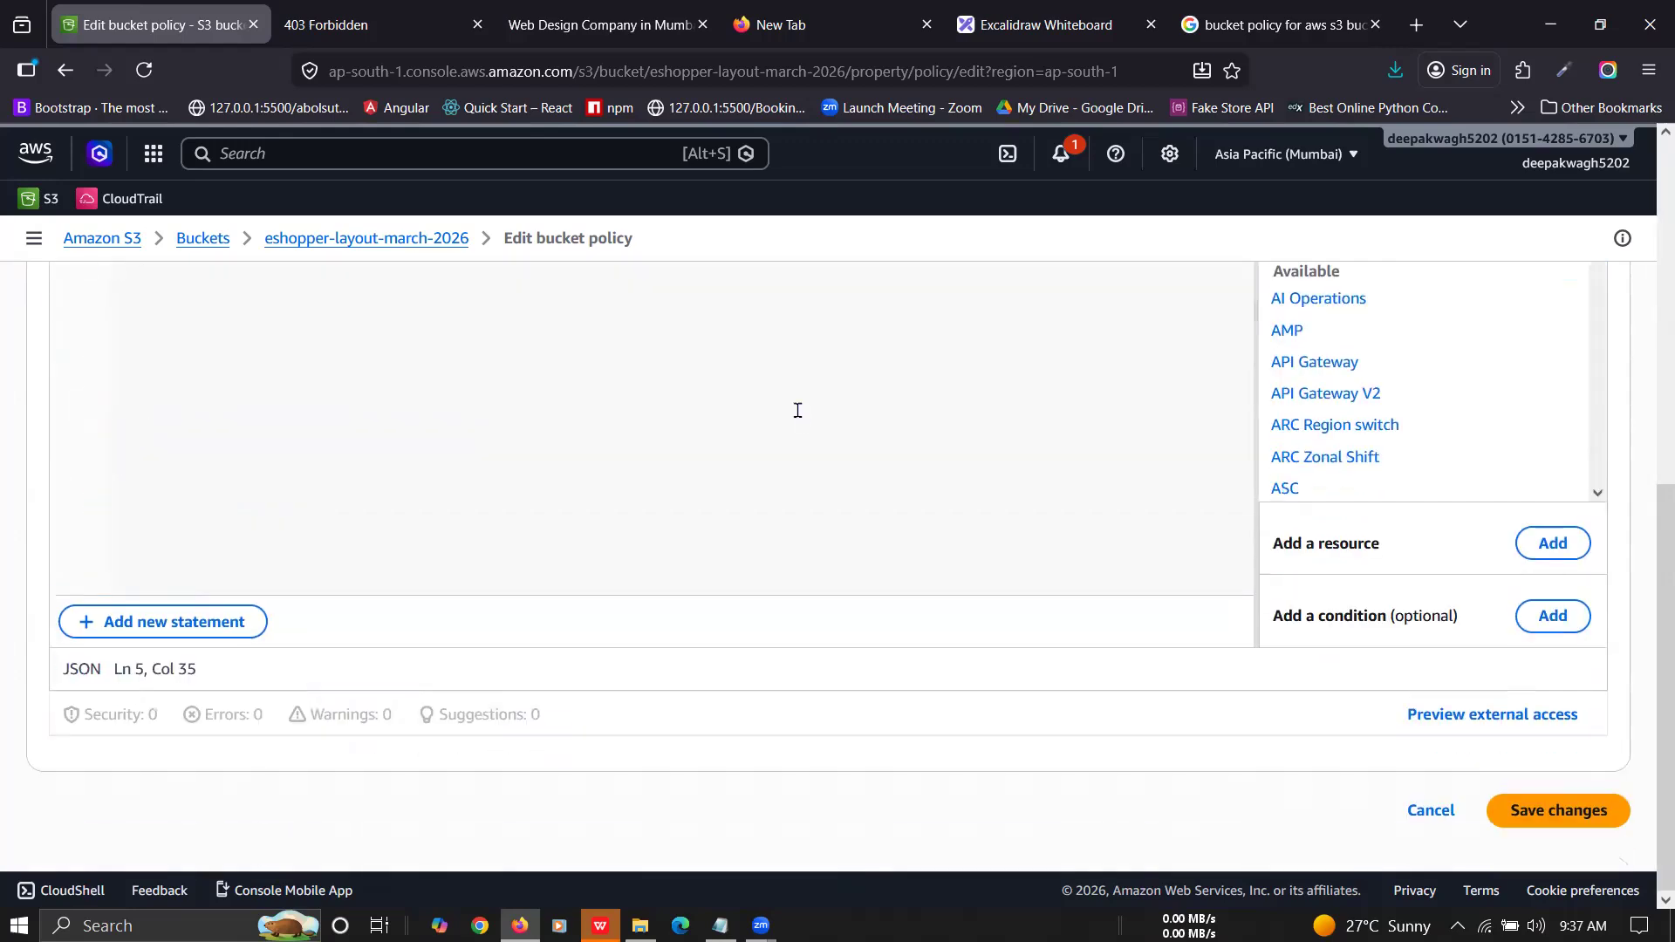
left_click(1522, 820)
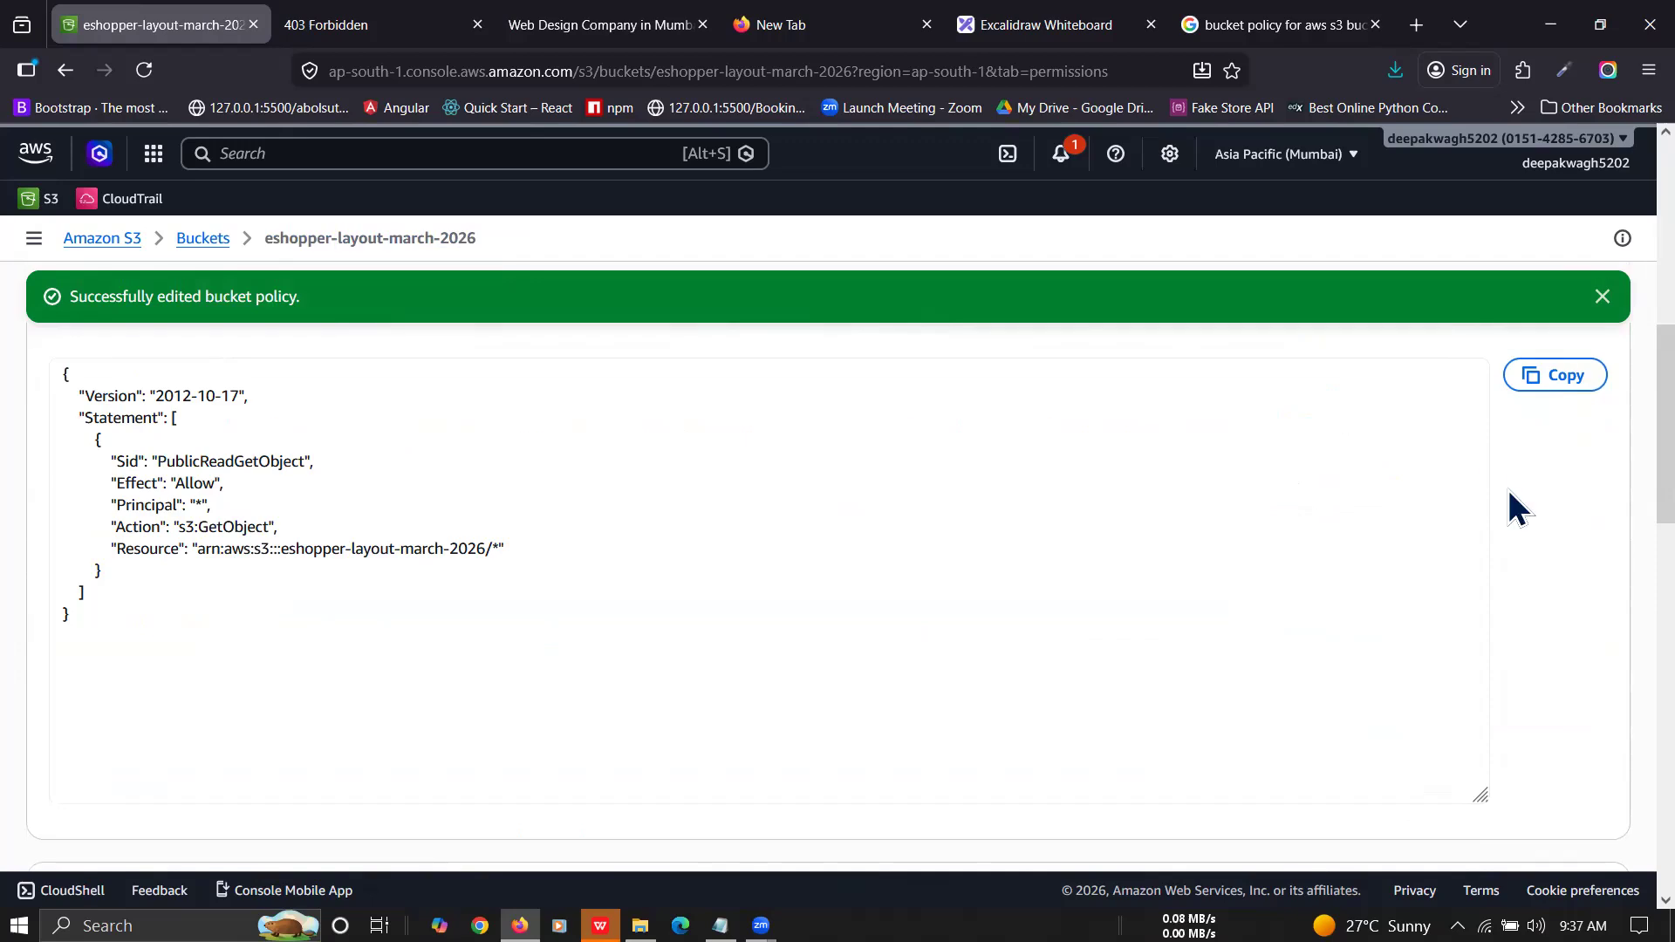
Step: Dismiss the bucket notification and reload the website endpoint page to test the hosted site
left_click(1602, 296)
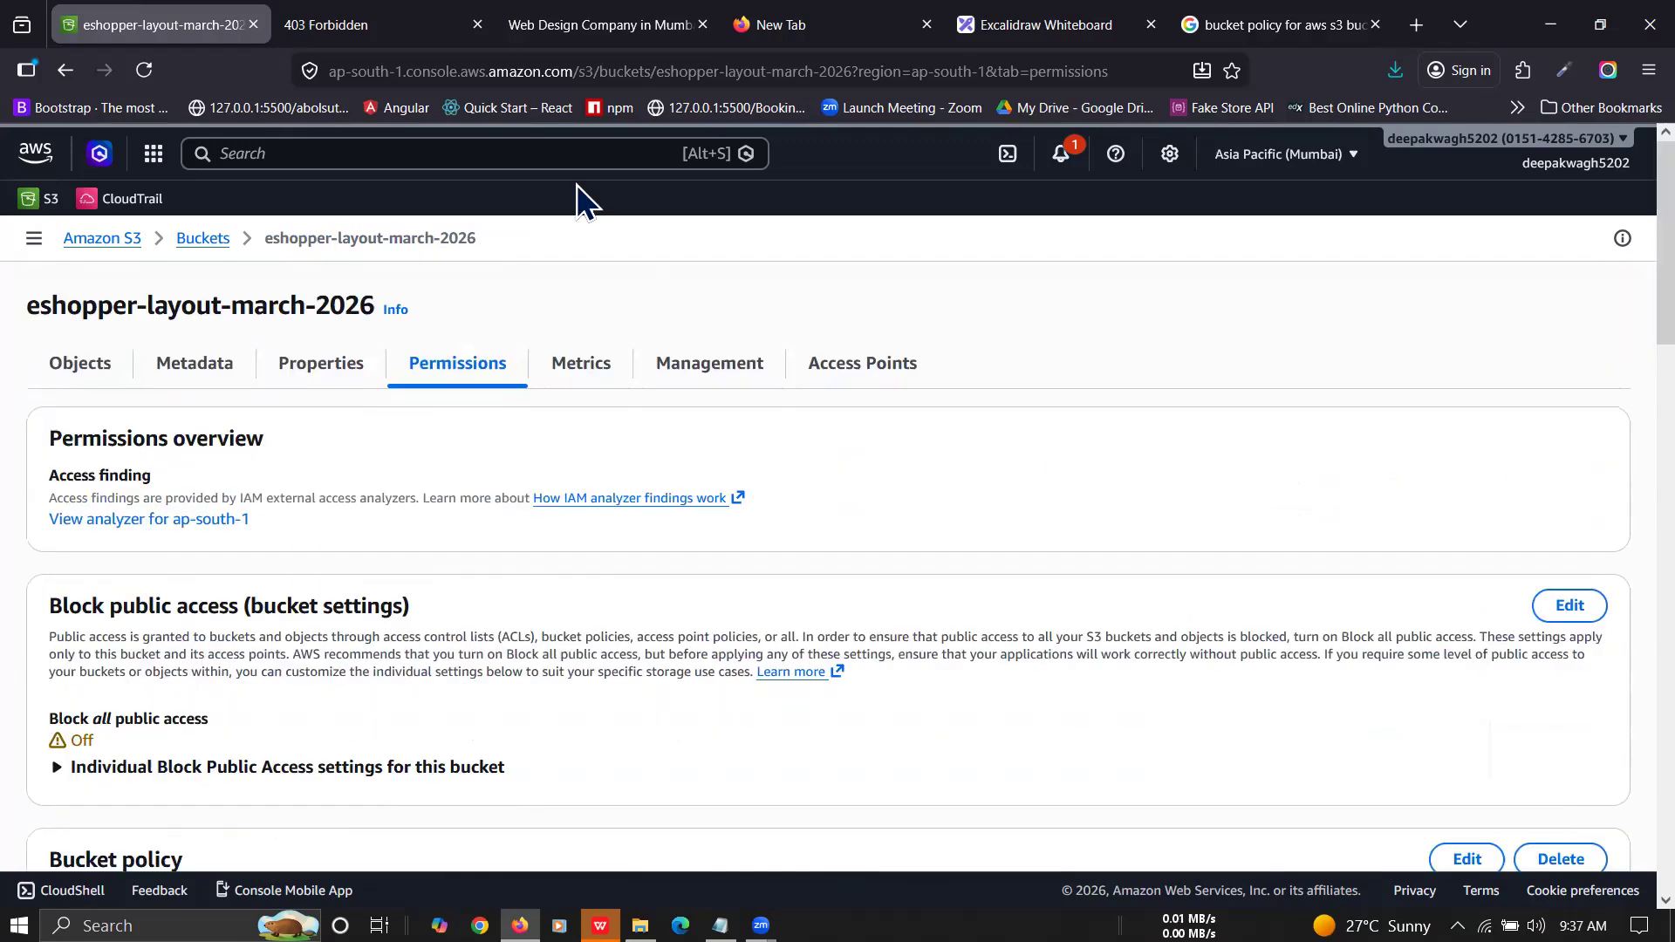
left_click(389, 26)
left_click(144, 69)
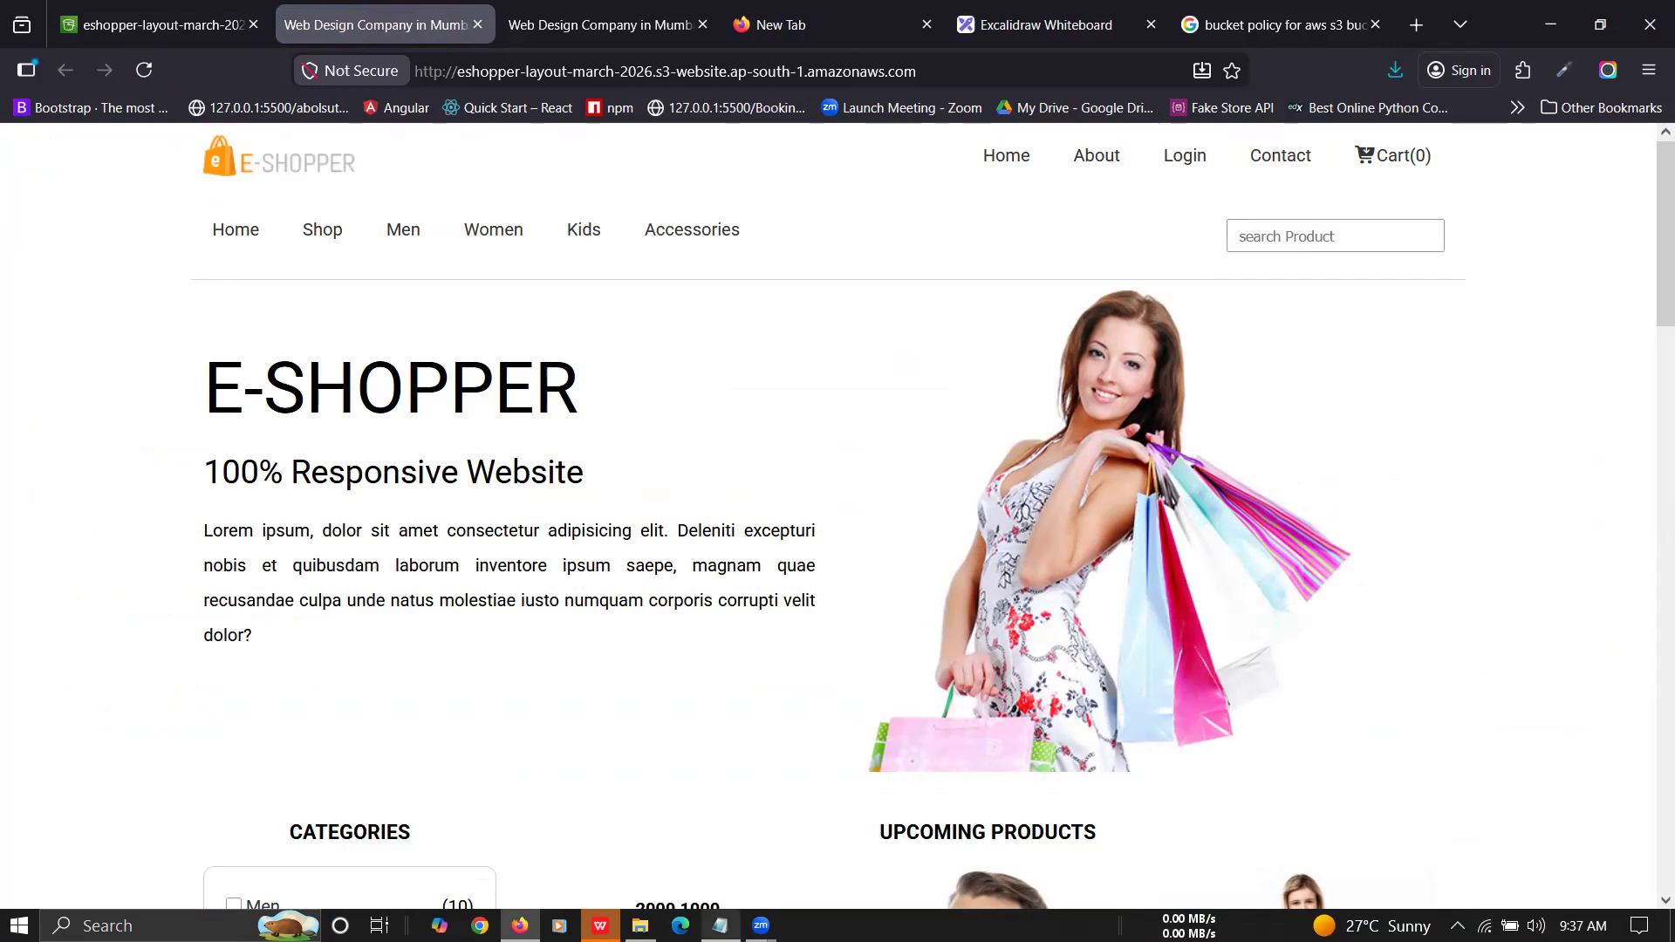
left_click(720, 925)
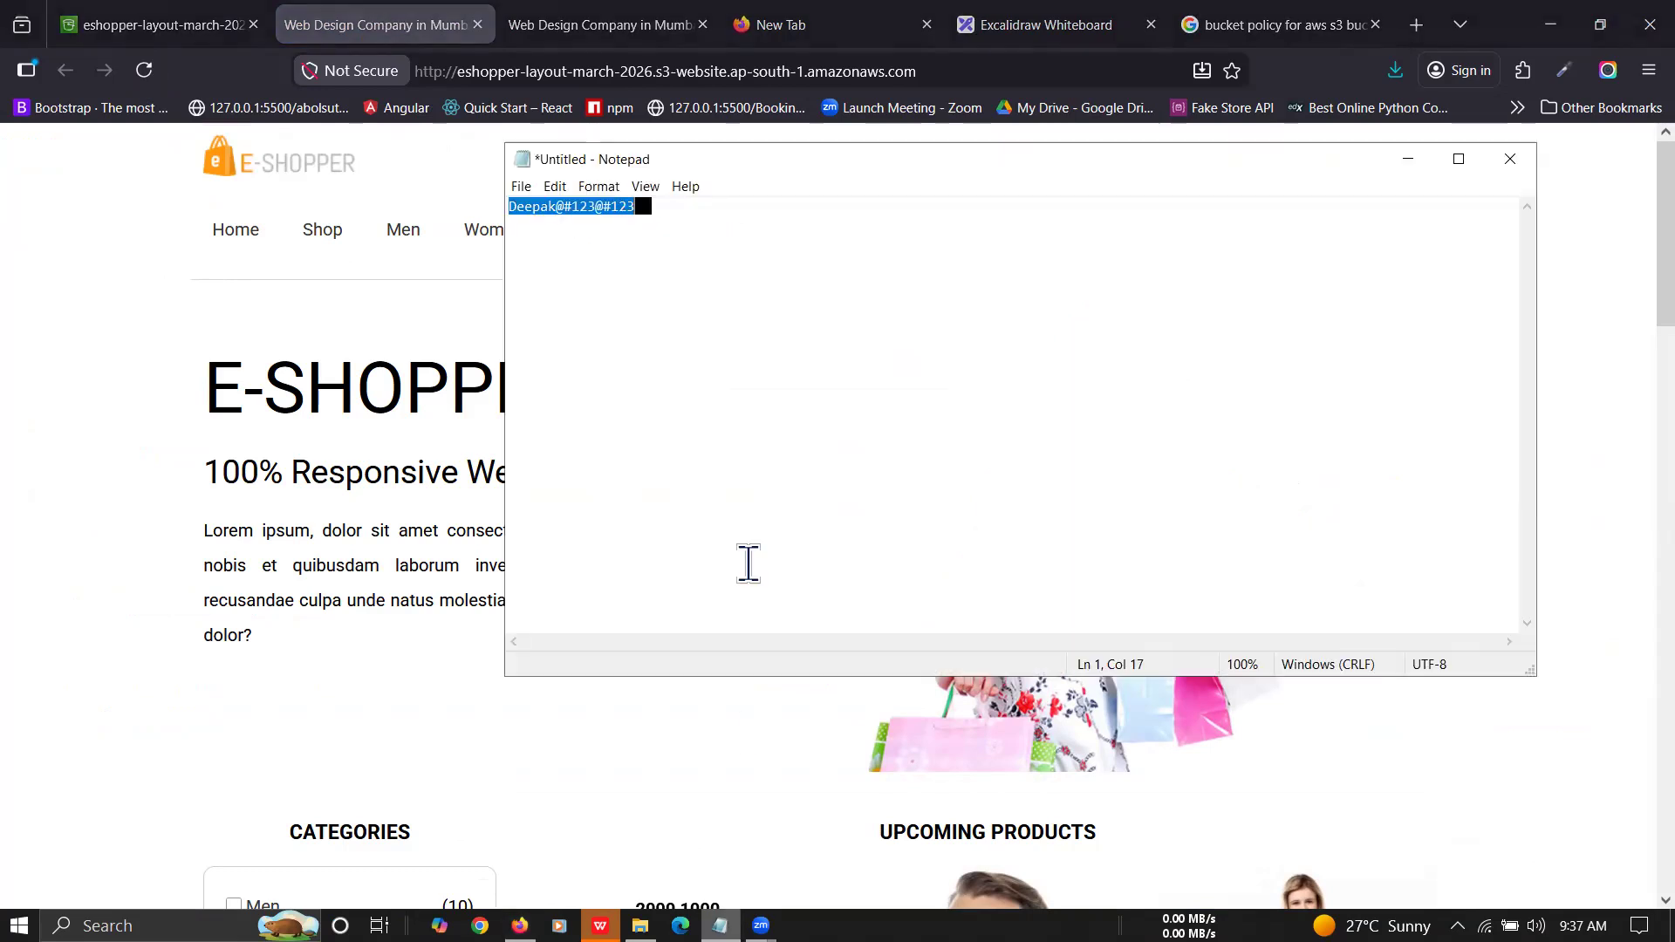
key("BackSpace")
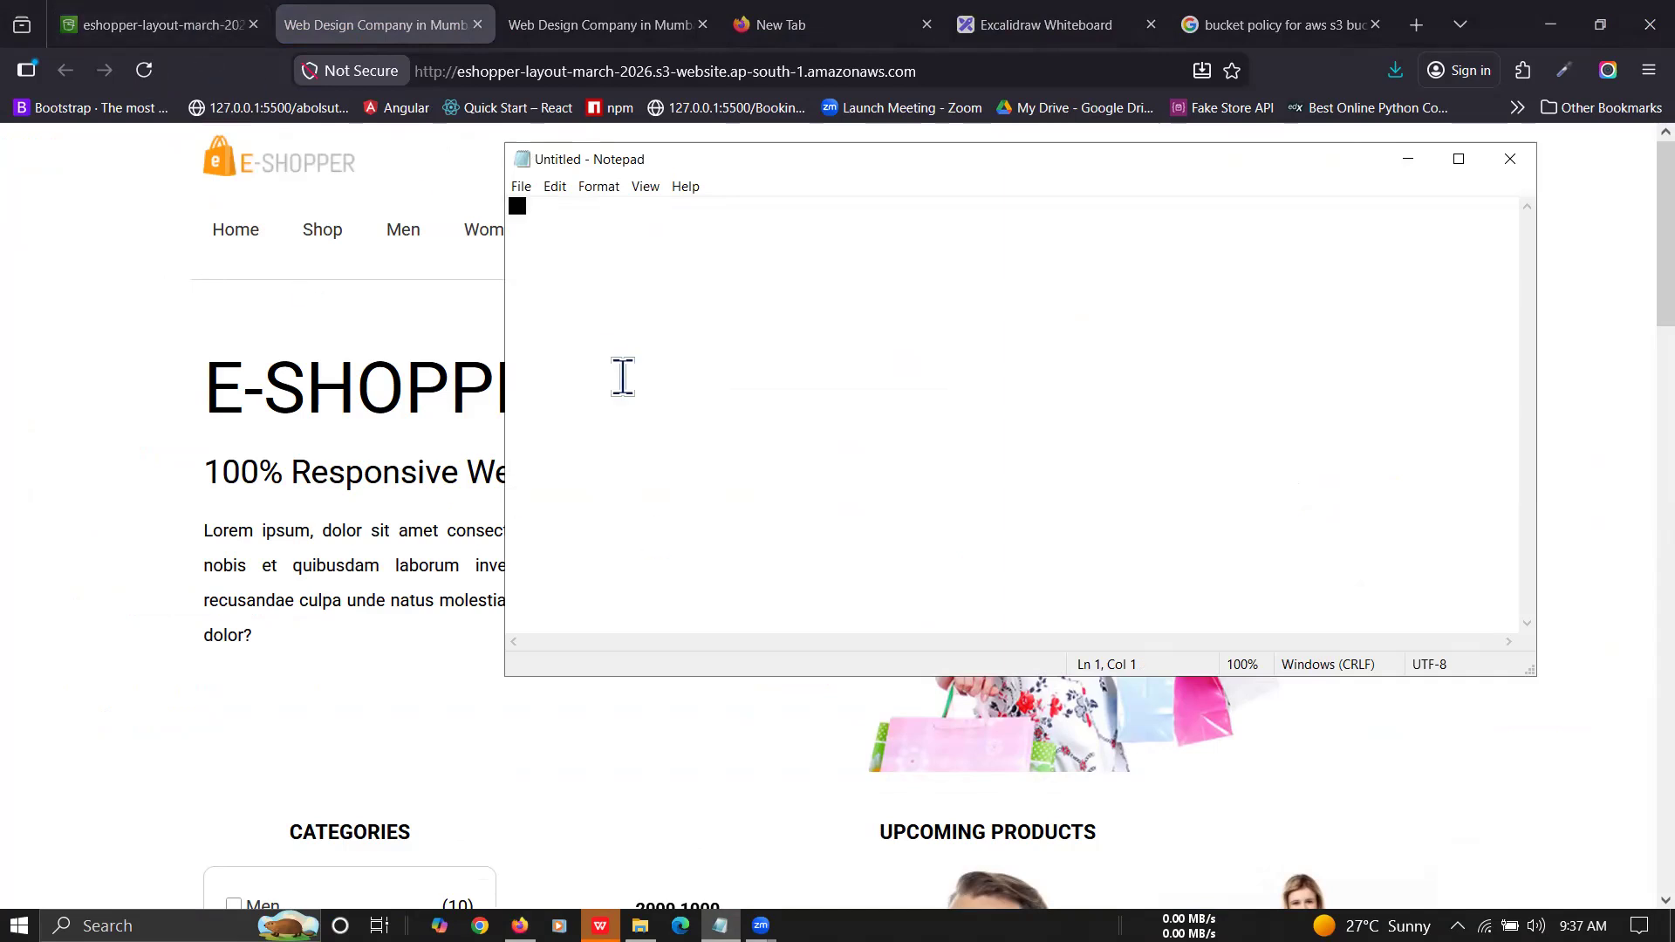
type("crea")
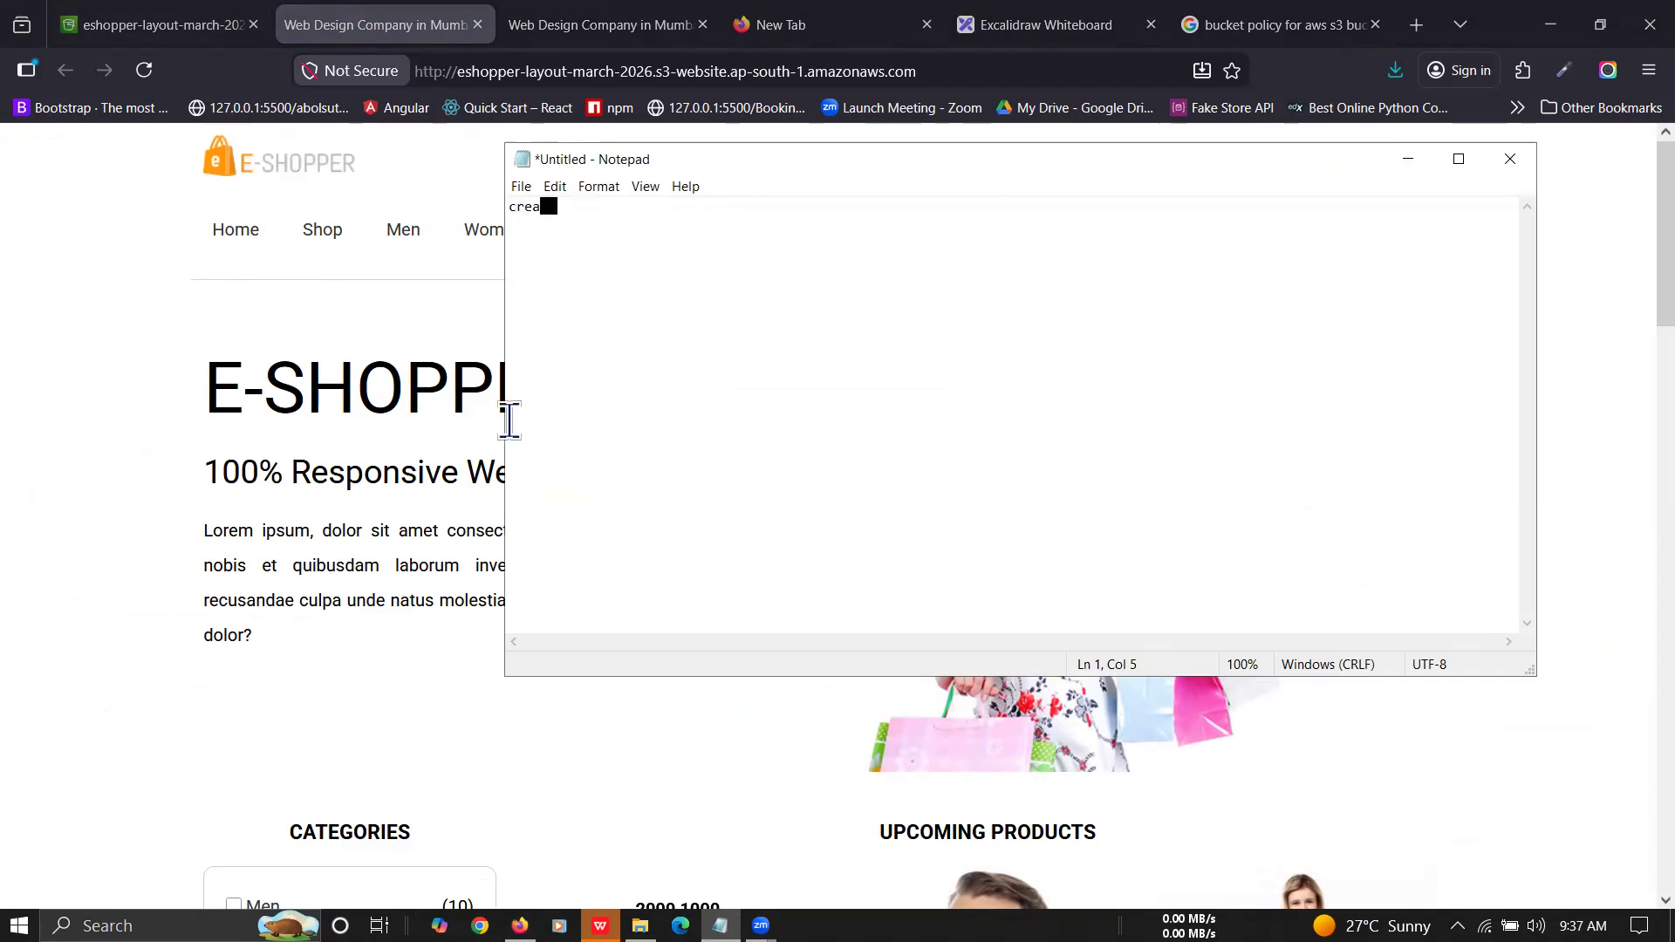
Step: Switch to the Excalidraw whiteboard and add the text "create a bucket (using region)" inside the AWS box, beside the s3 box
left_click(1043, 24)
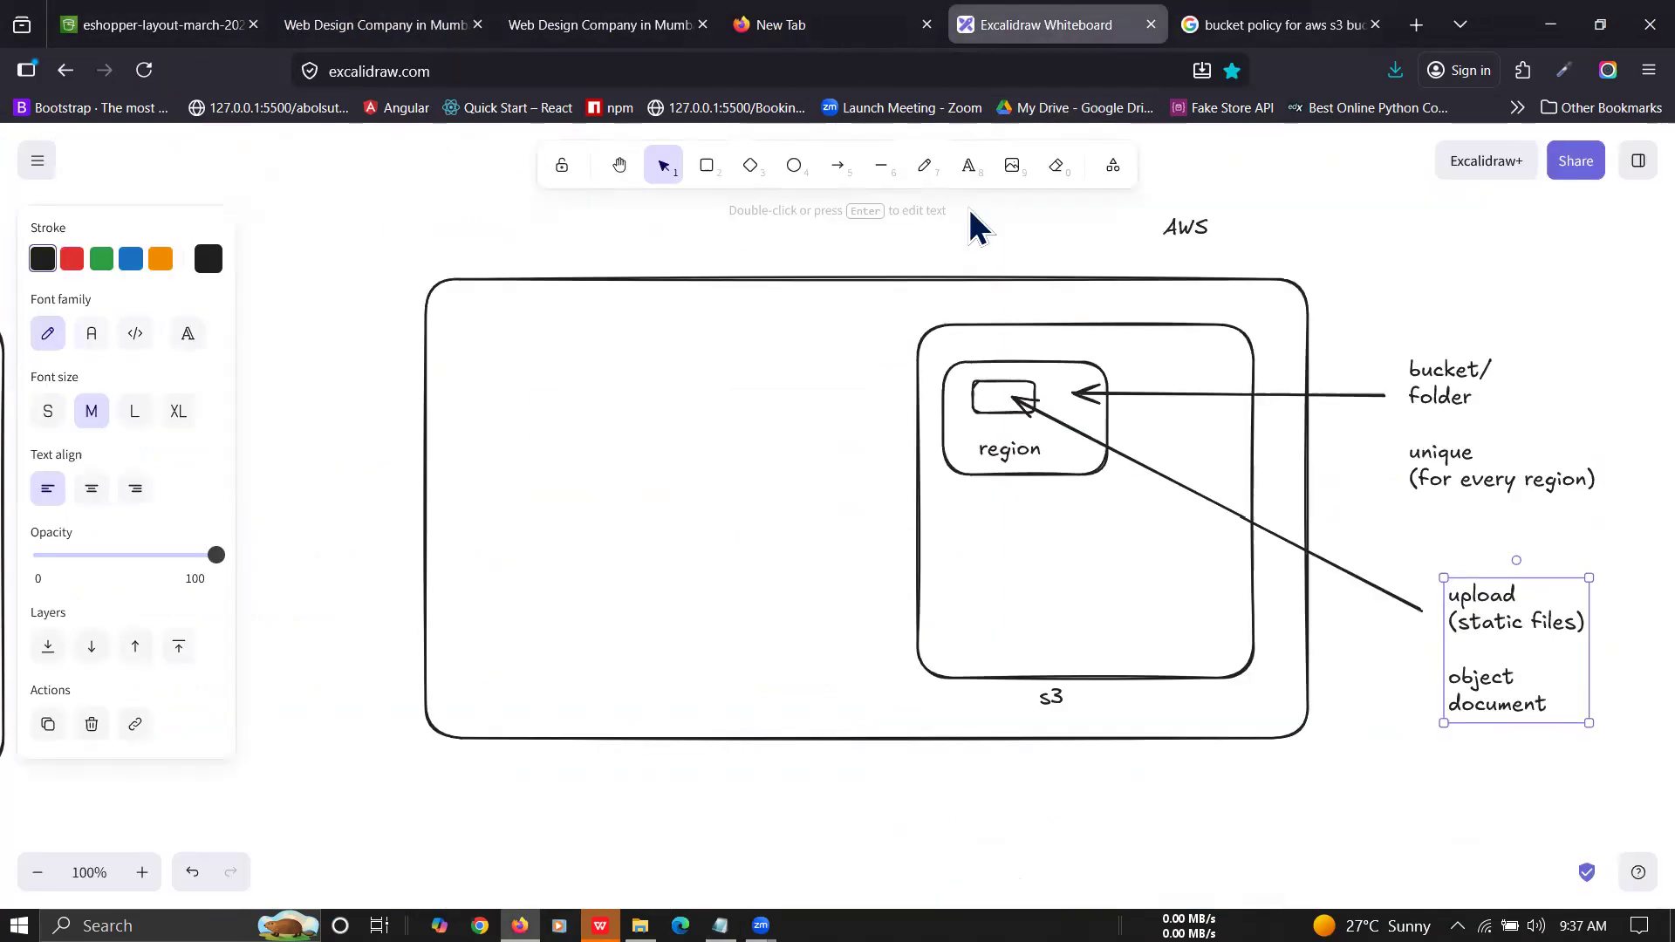
left_click(968, 165)
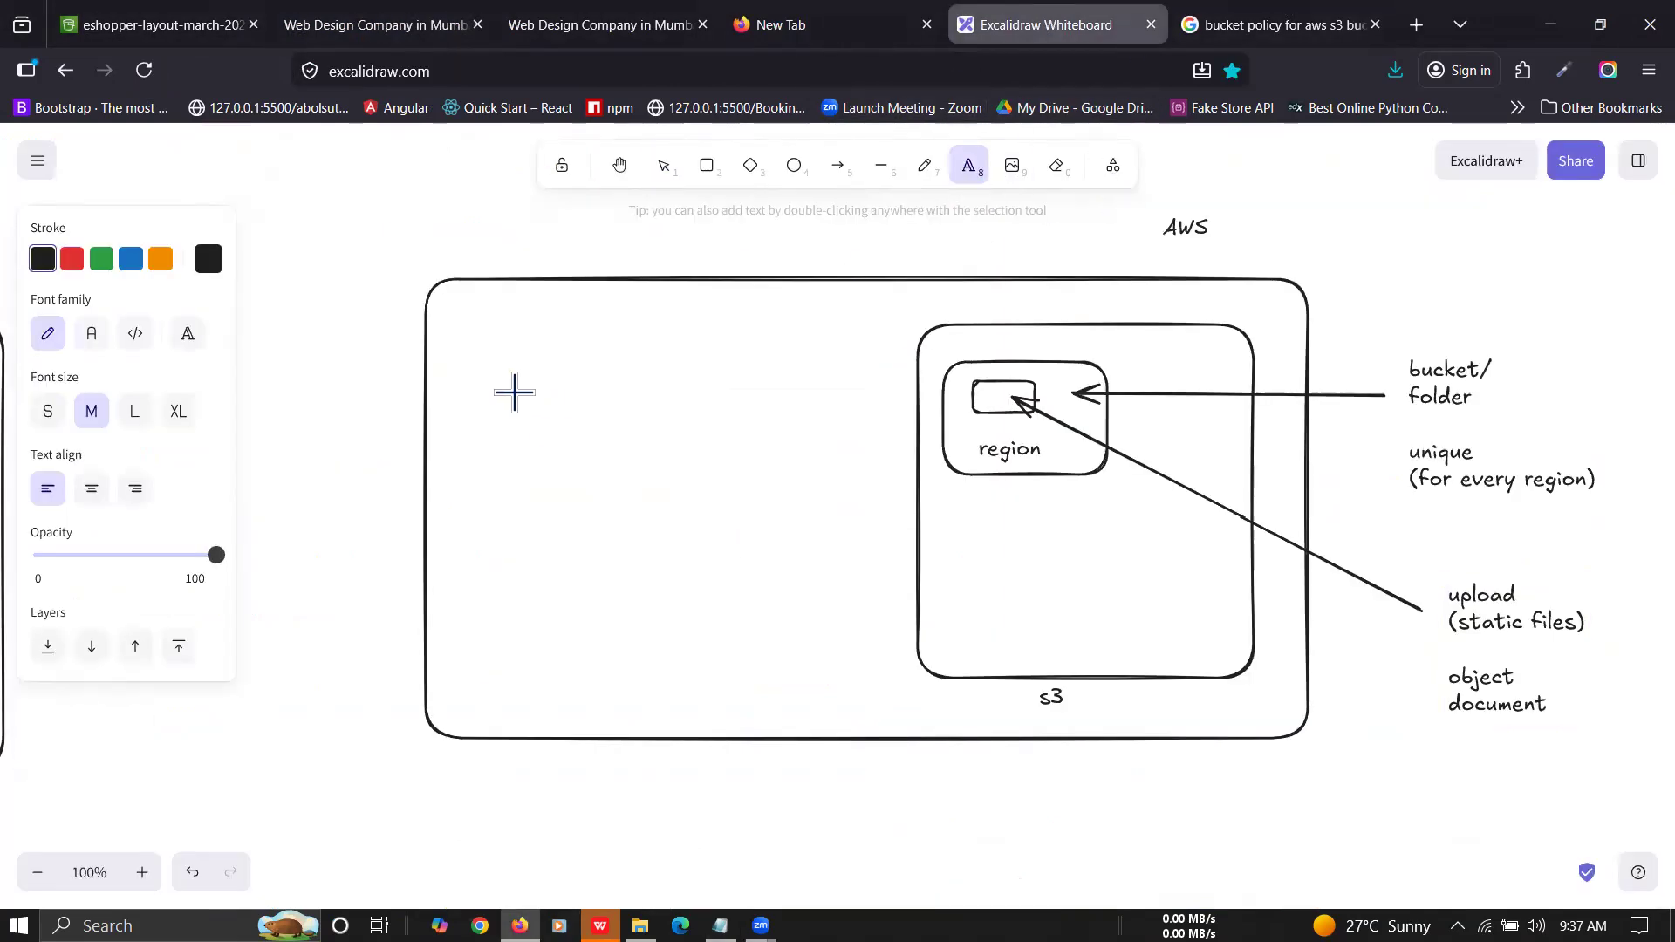
left_click(485, 370)
type("create a bucket (using region)")
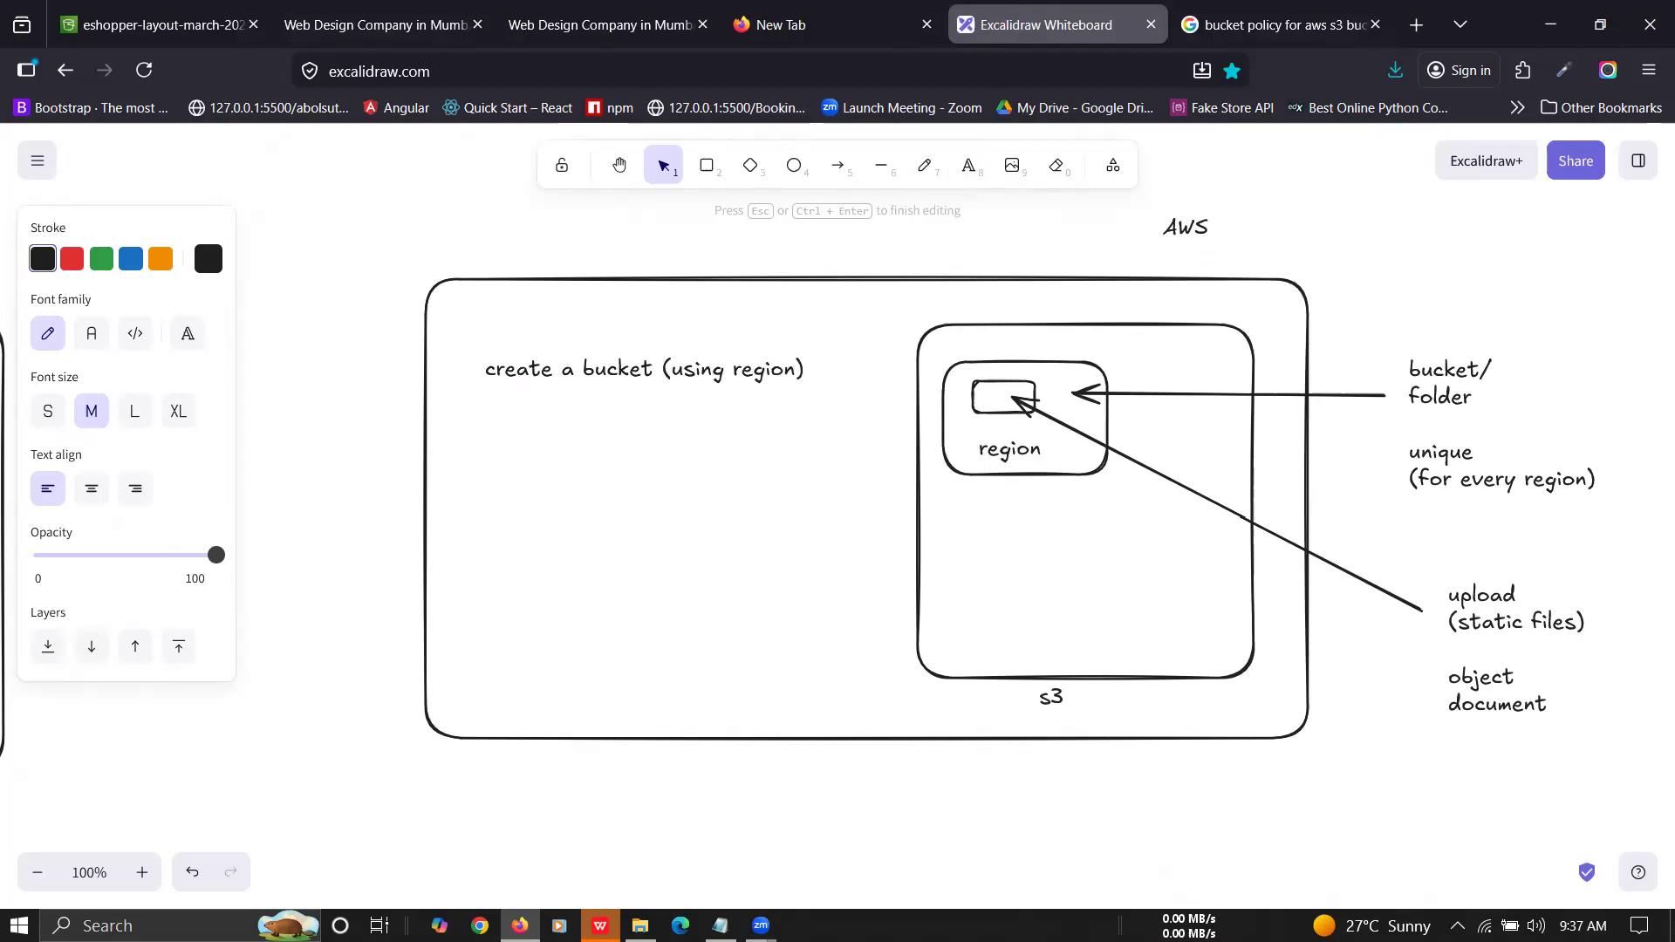
Step: Continue the whiteboard text with the spaced lines "static website (allow)", "public access" and "json policy set"
type("static website (alow")
key("BackSpace")
key("BackSpace")
key("BackSpace")
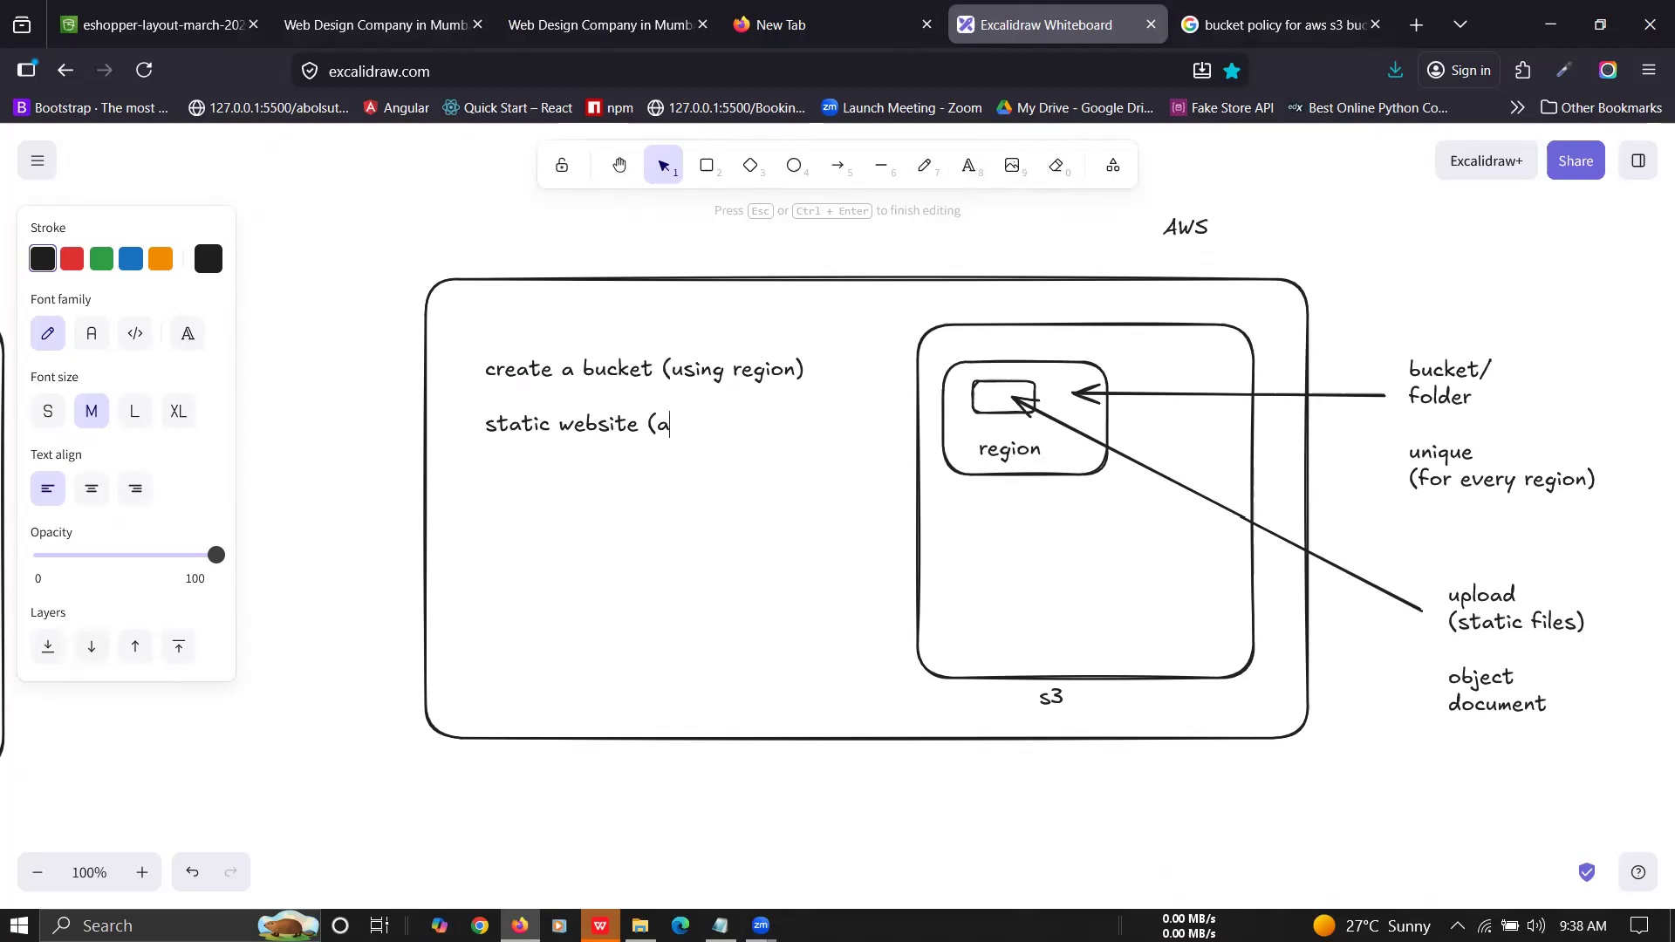
type("llow)")
key("Return")
type("public access  ")
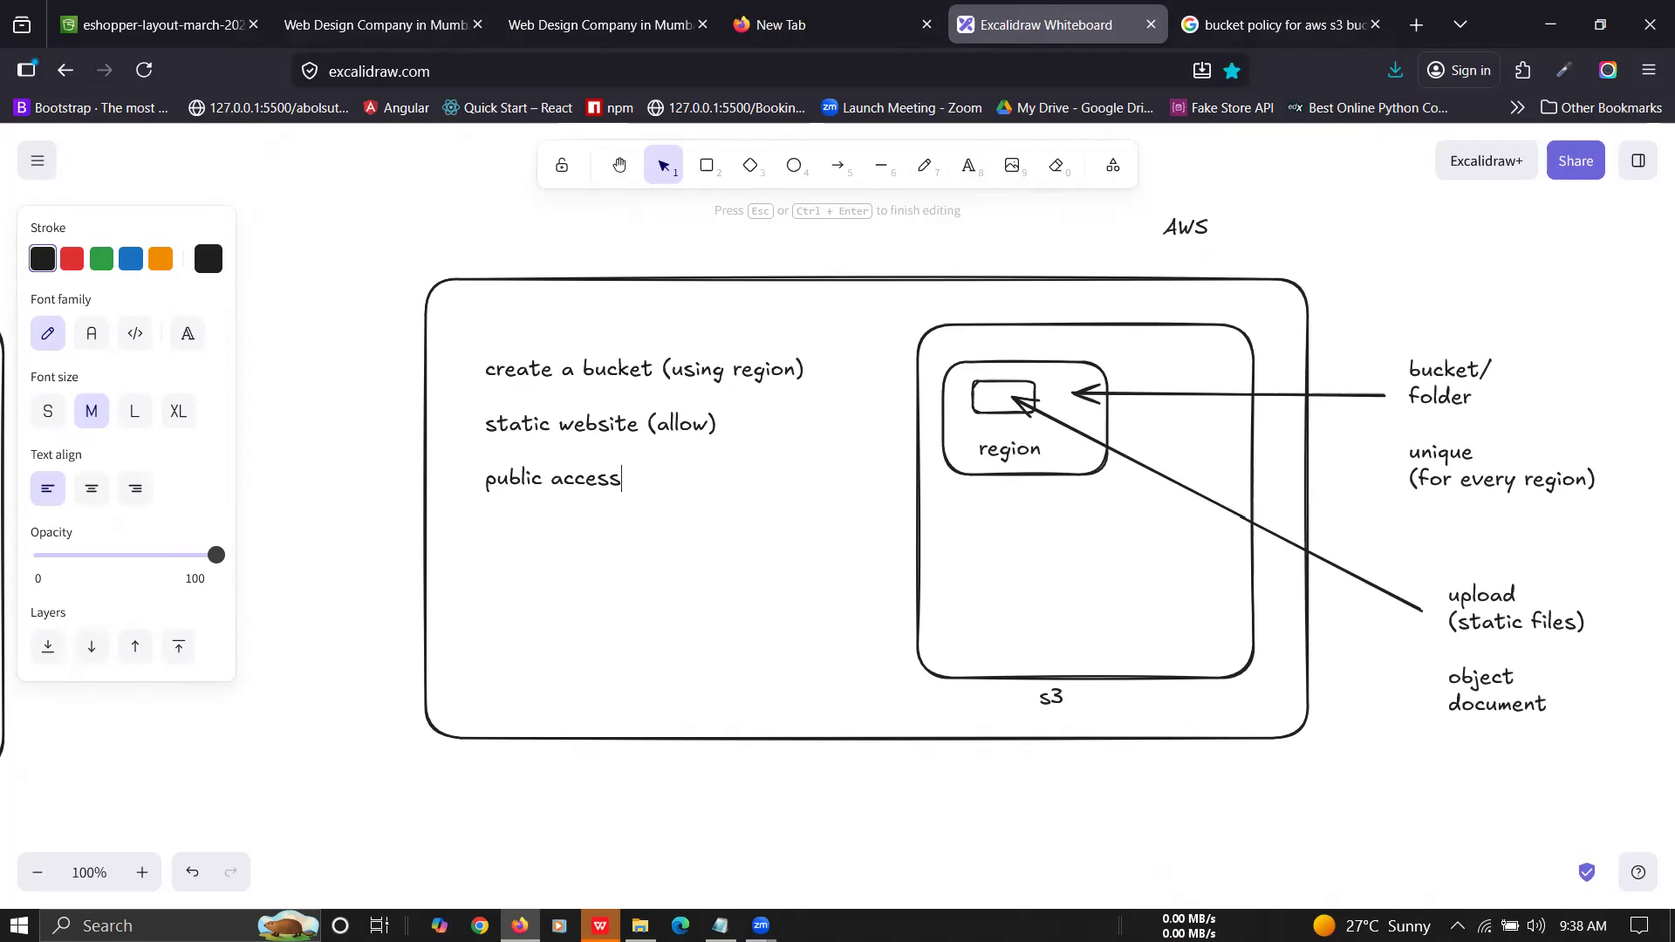
type("json policy set")
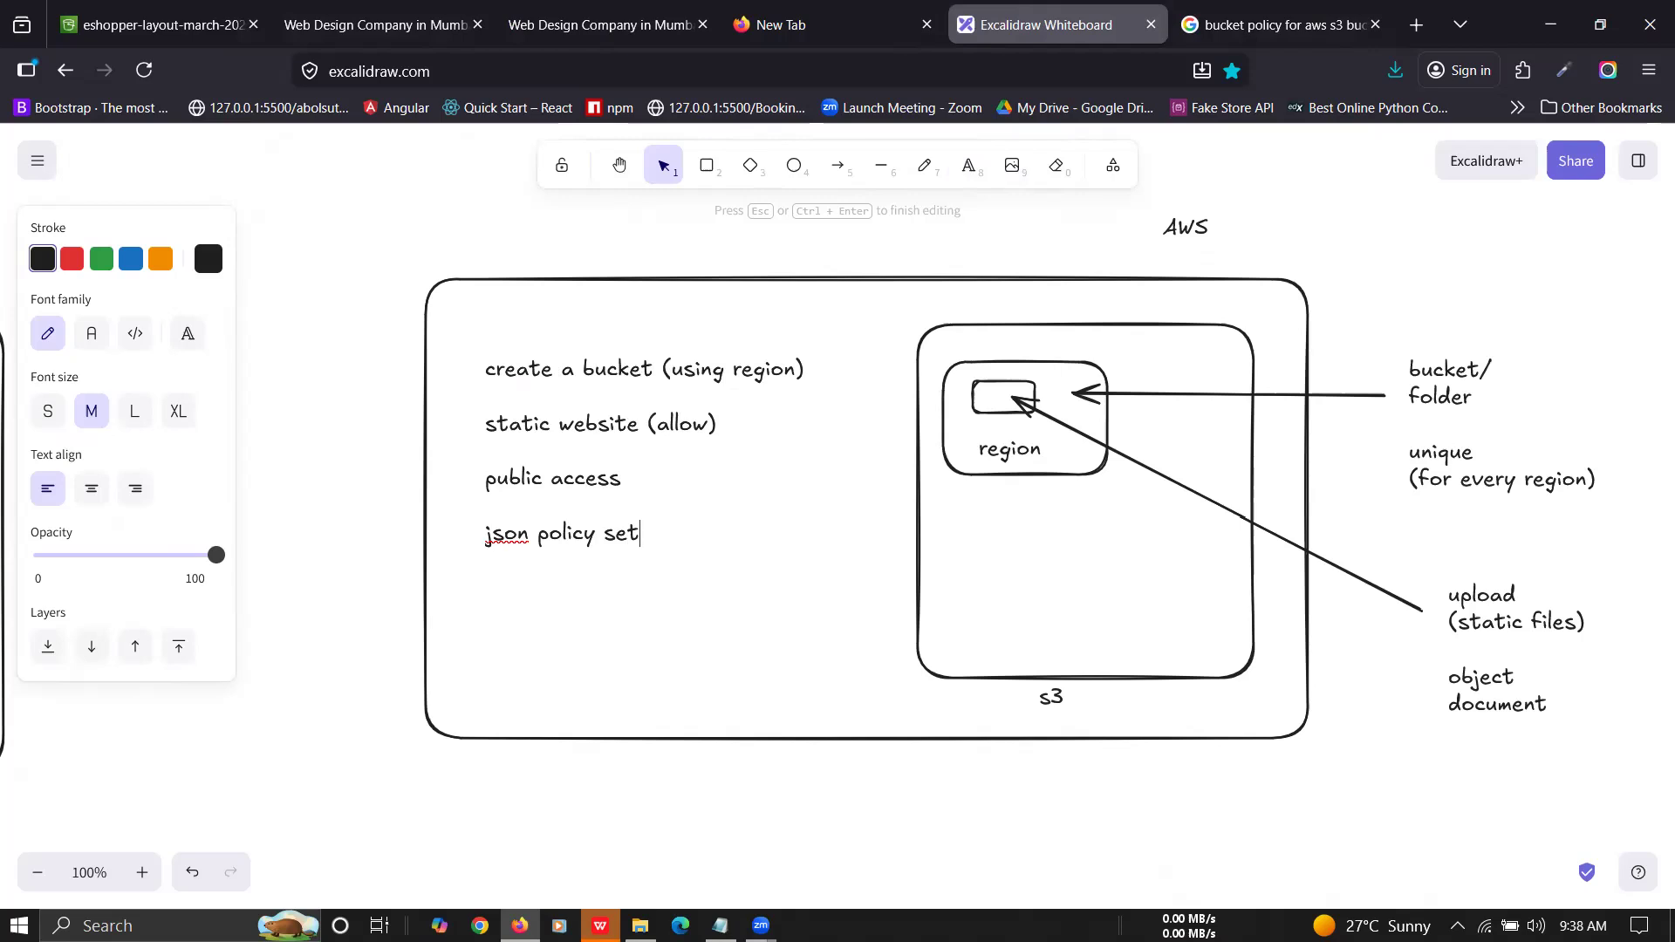
Step: Finish the whiteboard text and return to the hosted E-Shopper site to view its S3 website address
left_click(406, 26)
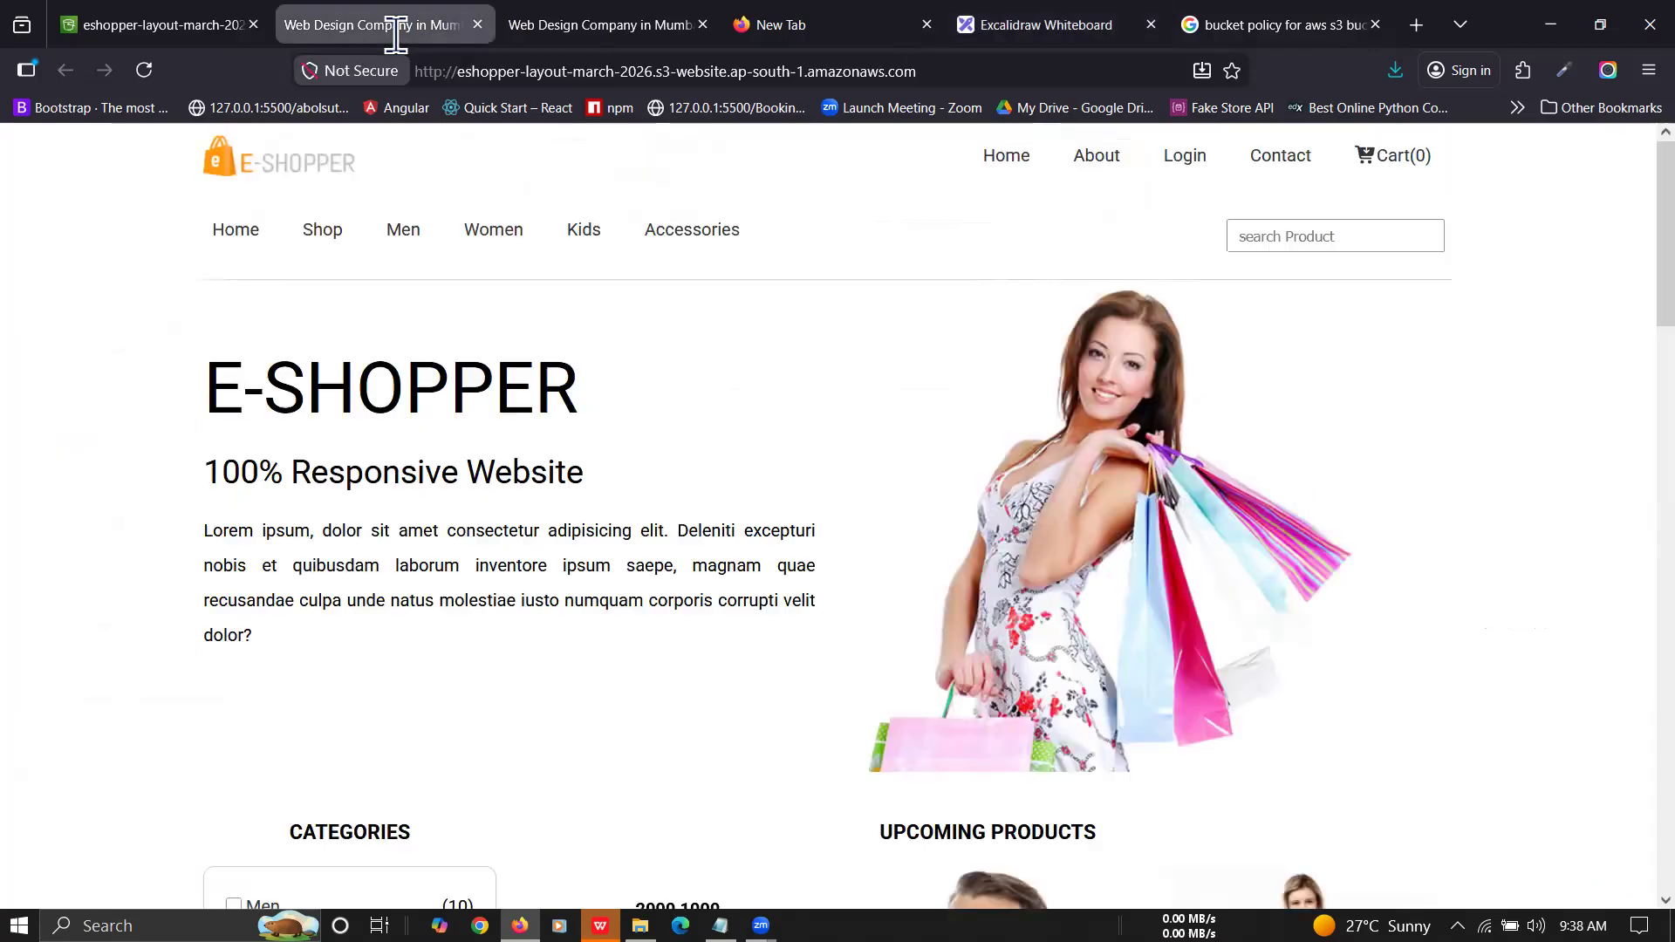
left_click(566, 80)
left_click(615, 676)
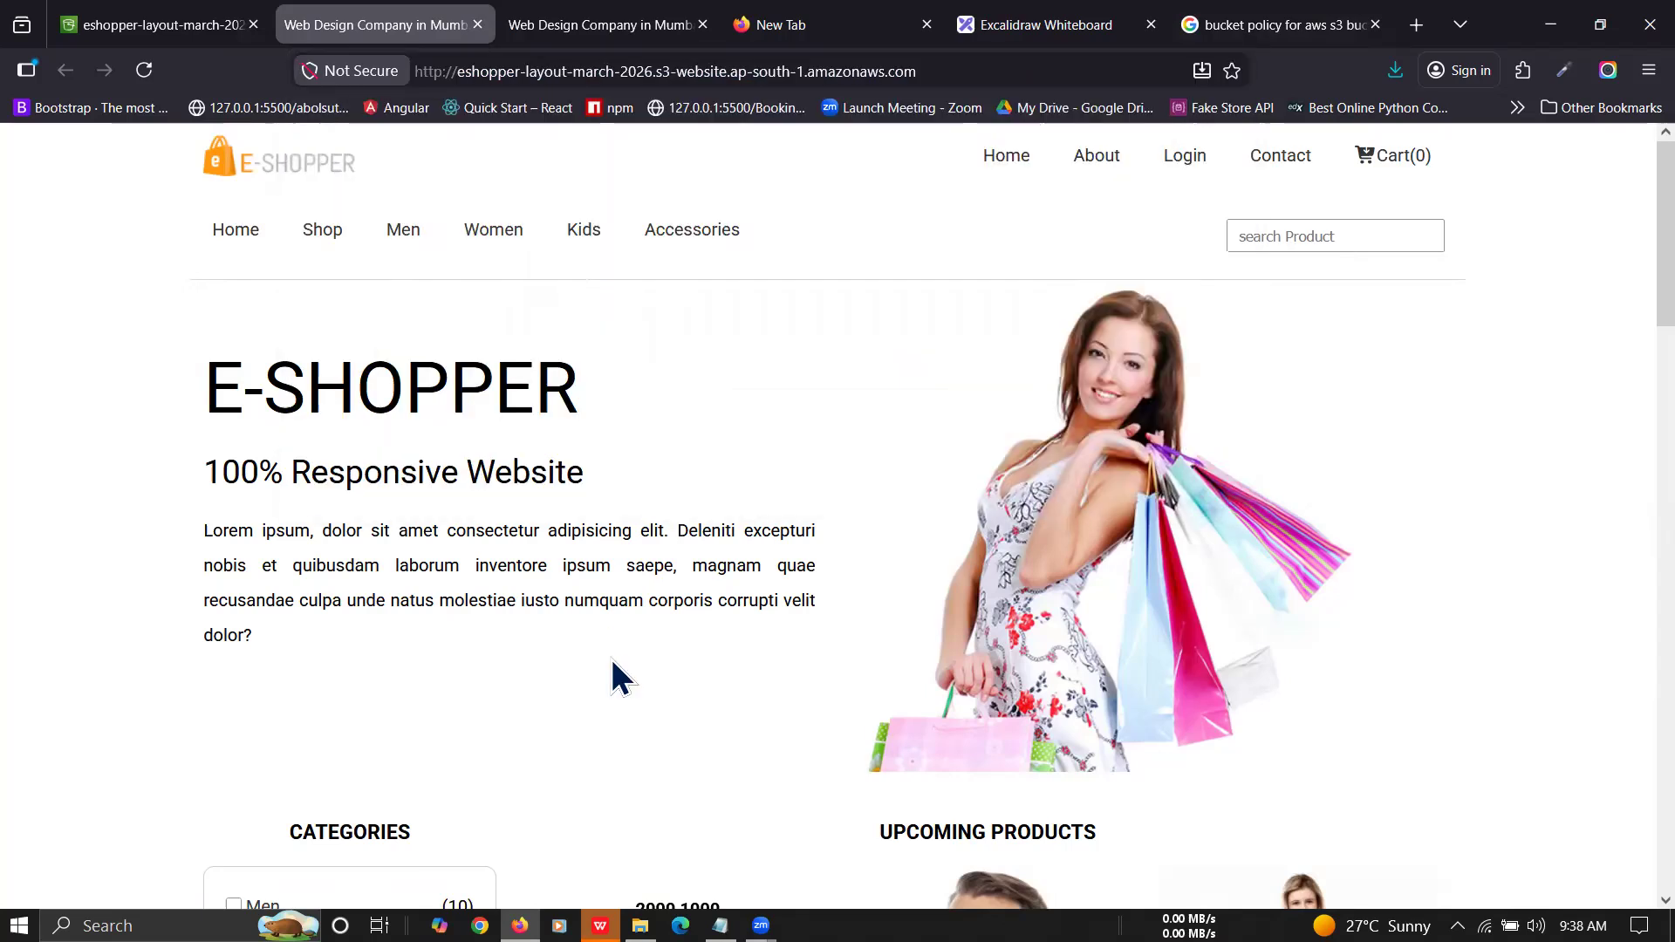